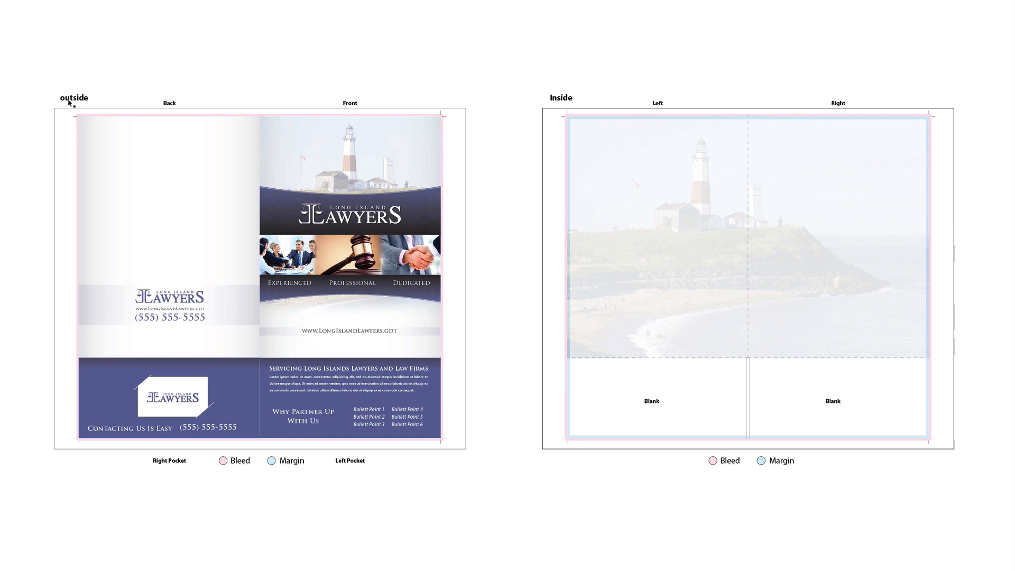
- Examine the outside and inside layouts of the finished folder design and the blank folder template
drag(18, 64, 547, 536)
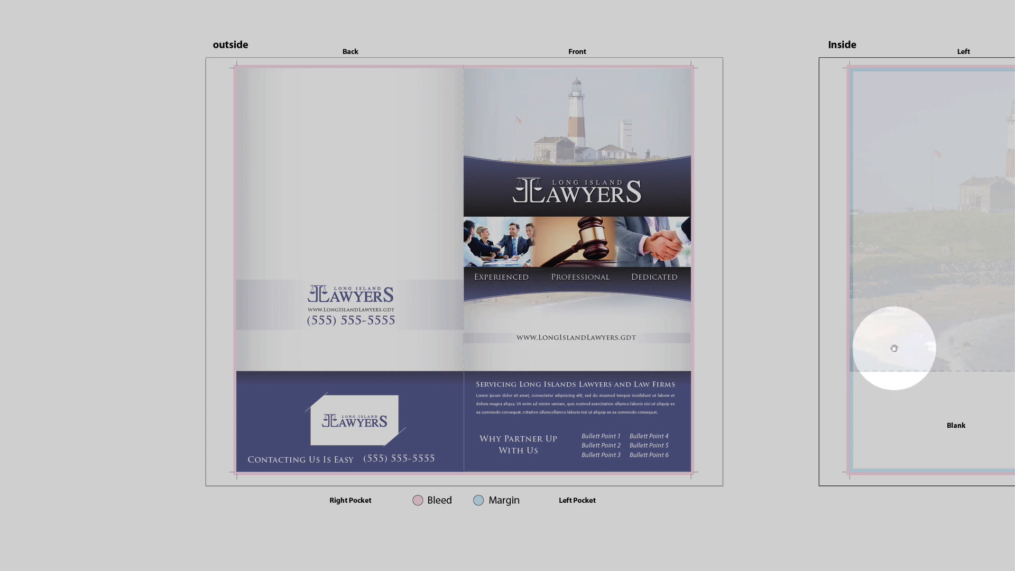
drag(896, 347, 404, 351)
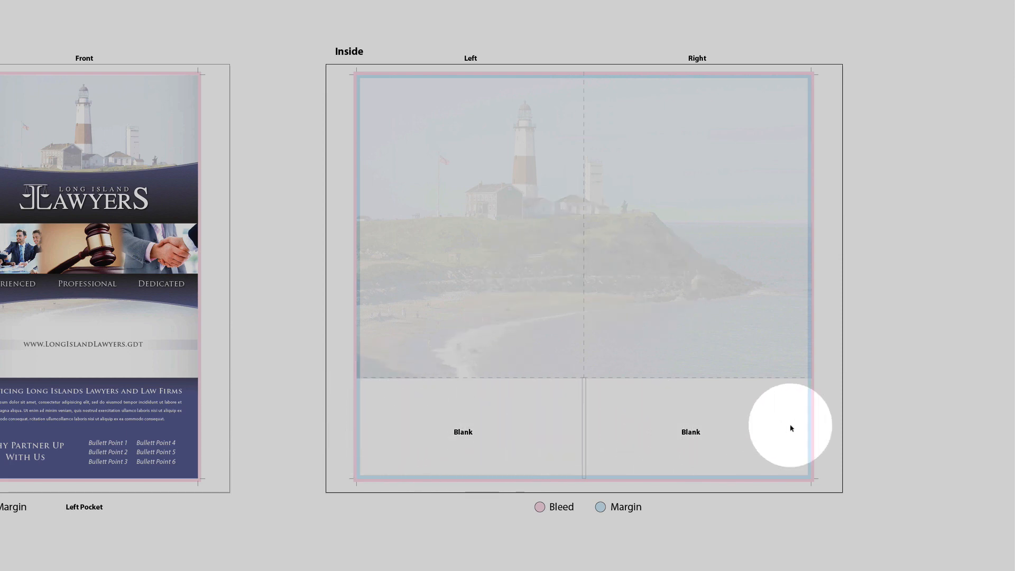
drag(392, 408, 546, 396)
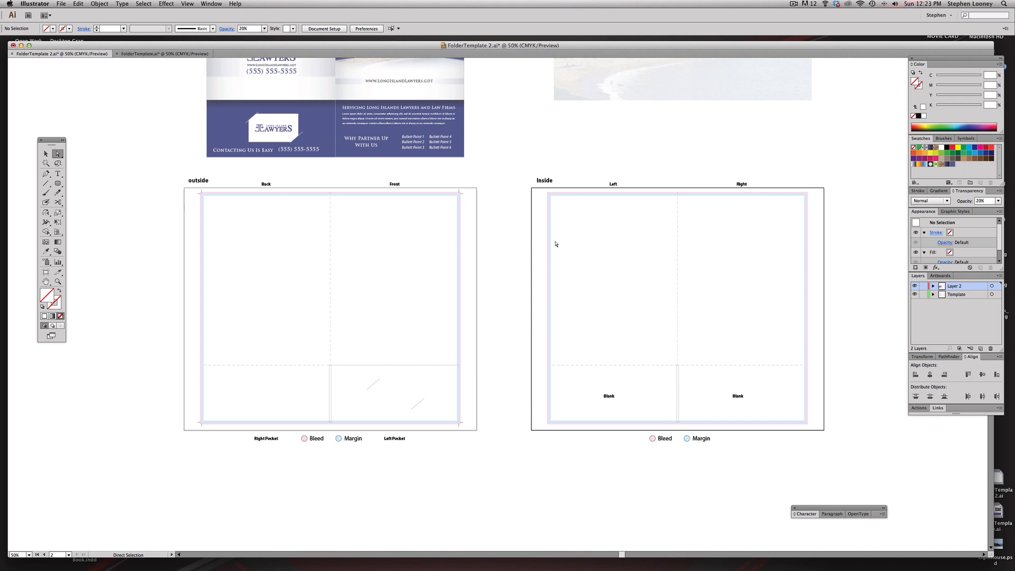
scroll(556, 244, up, 2)
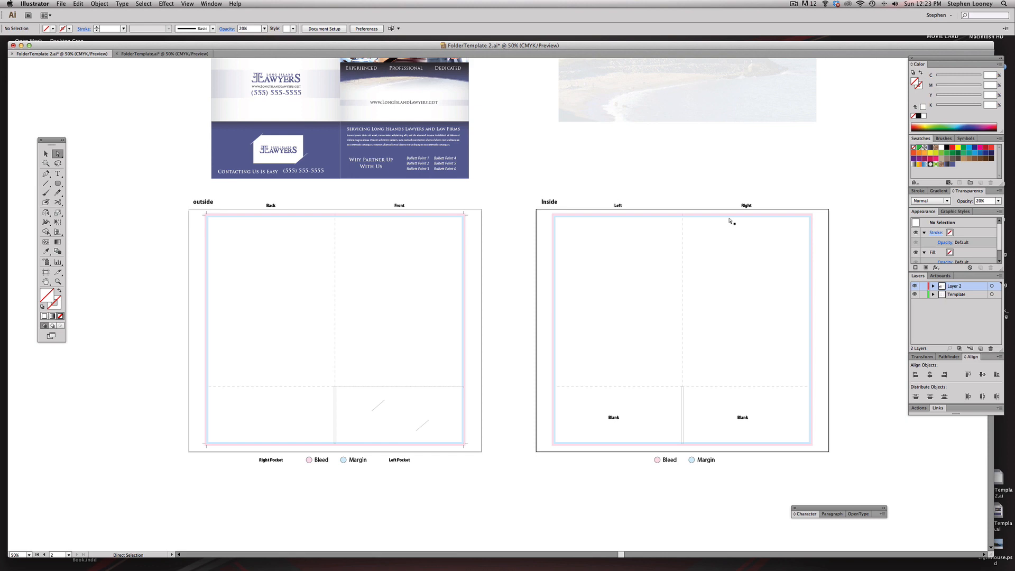
key(space)
drag(589, 176, 591, 183)
scroll(605, 199, up, 3)
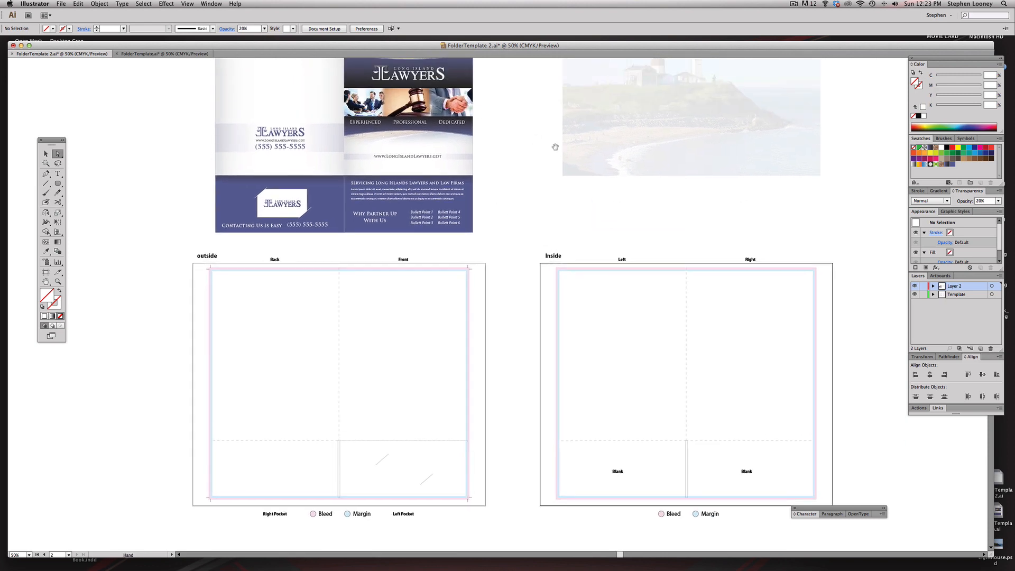
scroll(555, 146, up, 5)
scroll(561, 199, down, 8)
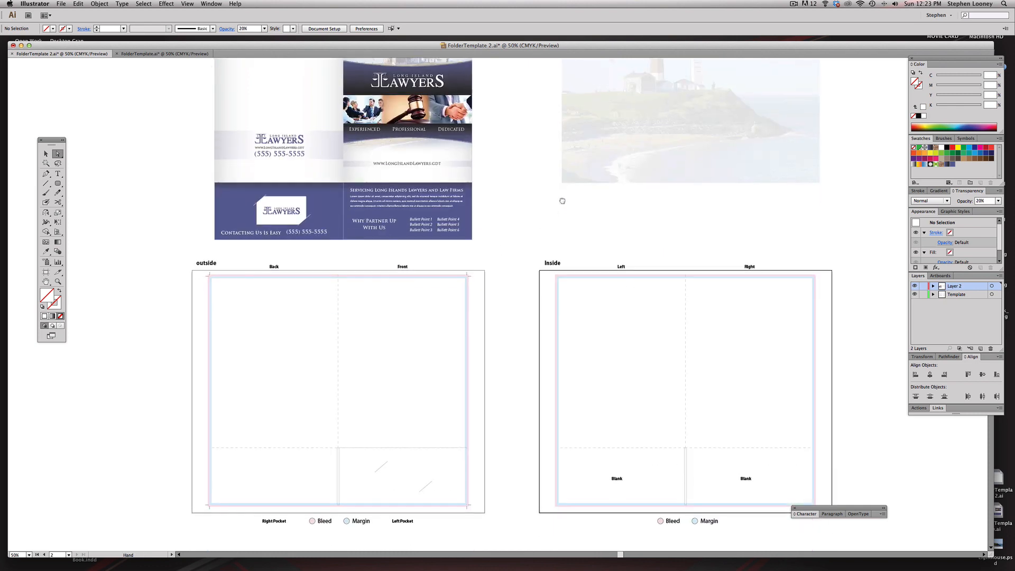
scroll(517, 227, up, 8)
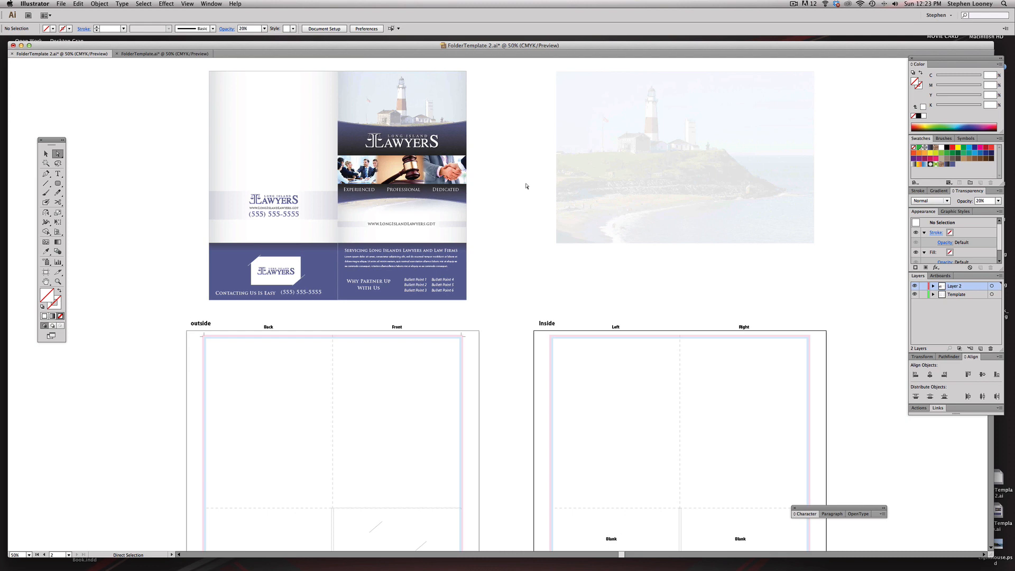
scroll(386, 138, up, 1)
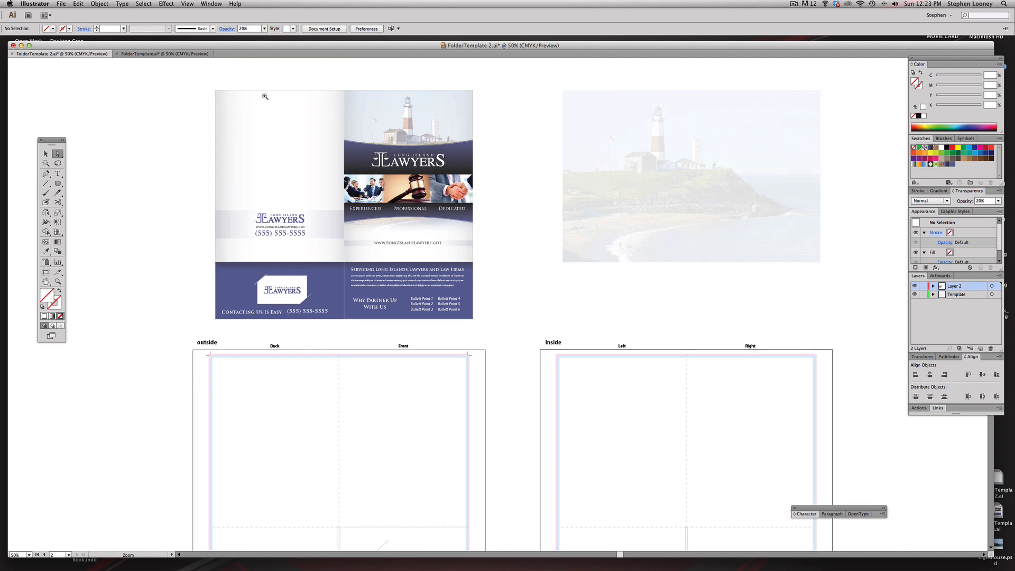
- Inspect the finished outside design up close and check the dimensions of the linked banner image on the front cover
drag(215, 84, 607, 318)
scroll(448, 285, left, 1)
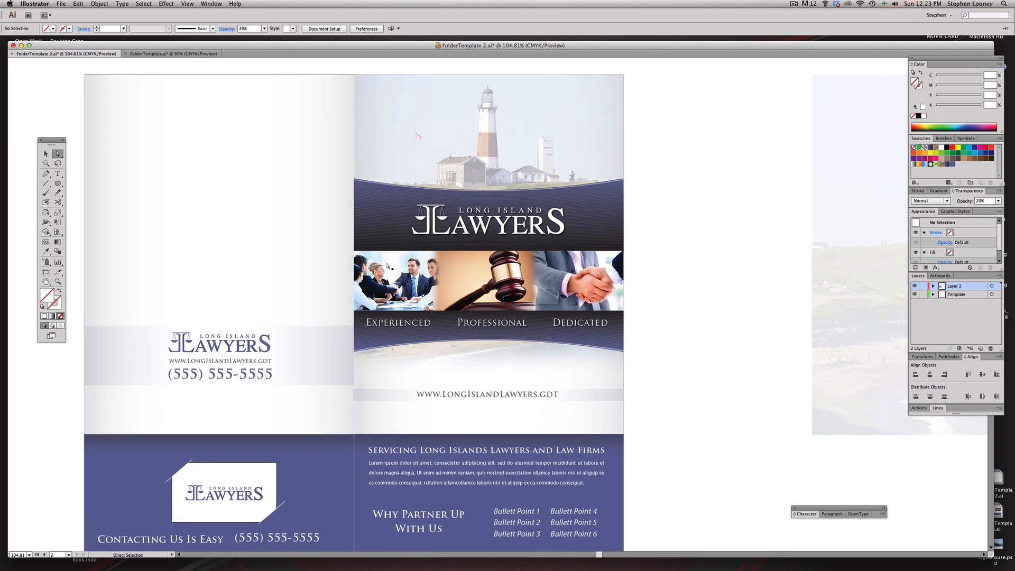
click(448, 286)
drag(426, 286, 442, 273)
key(v)
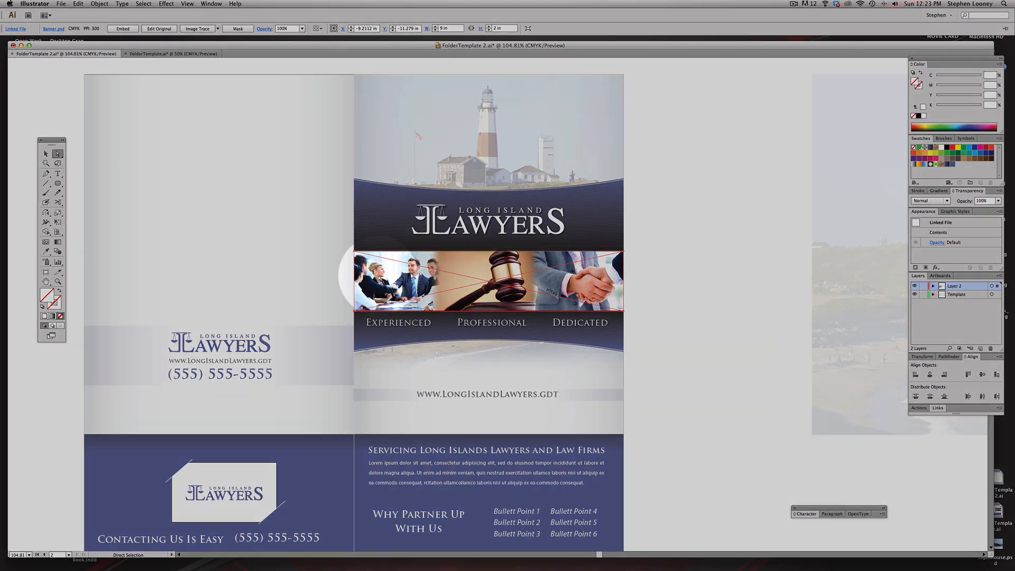
click(503, 29)
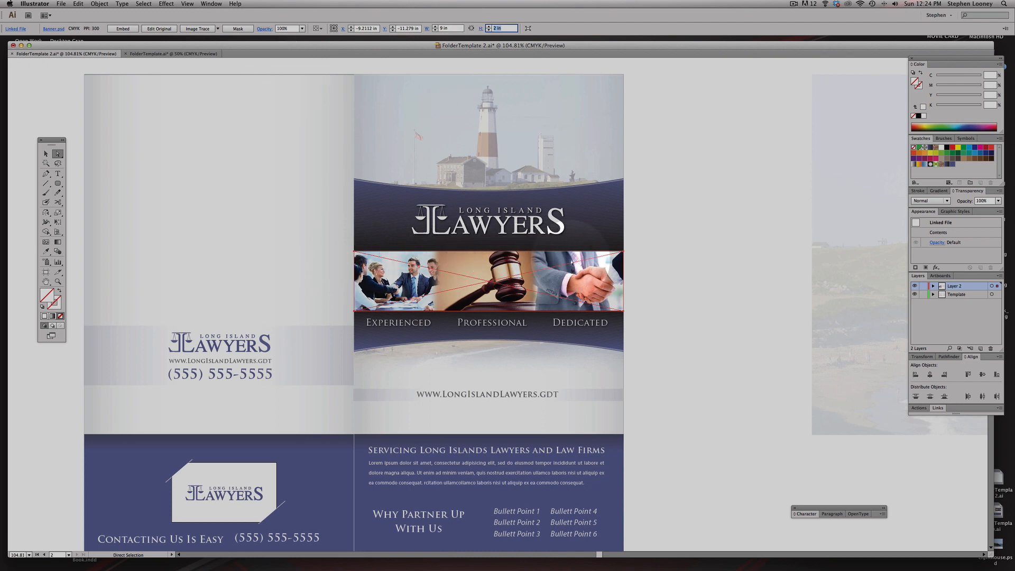
click(625, 263)
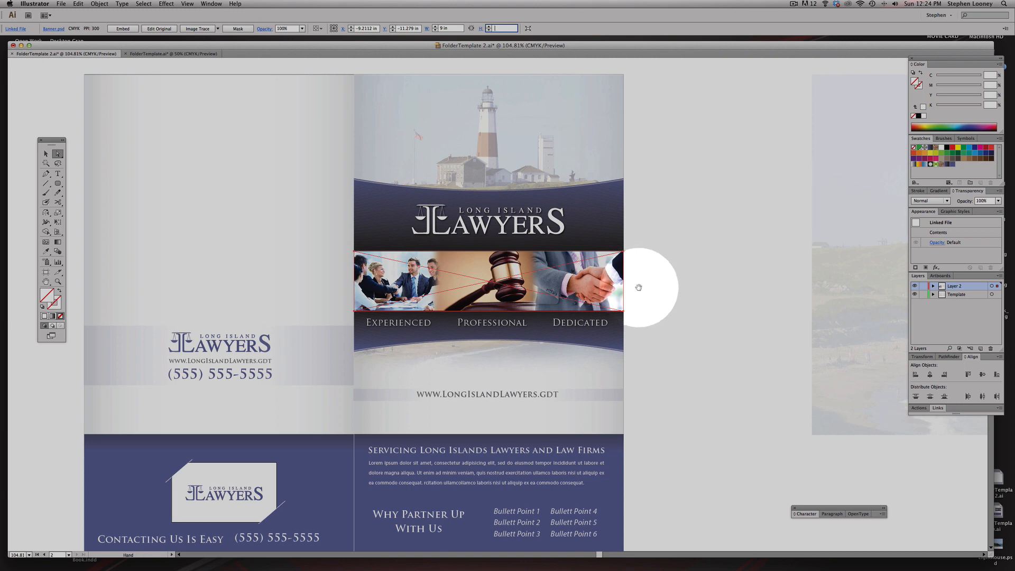
scroll(641, 275, down, 2)
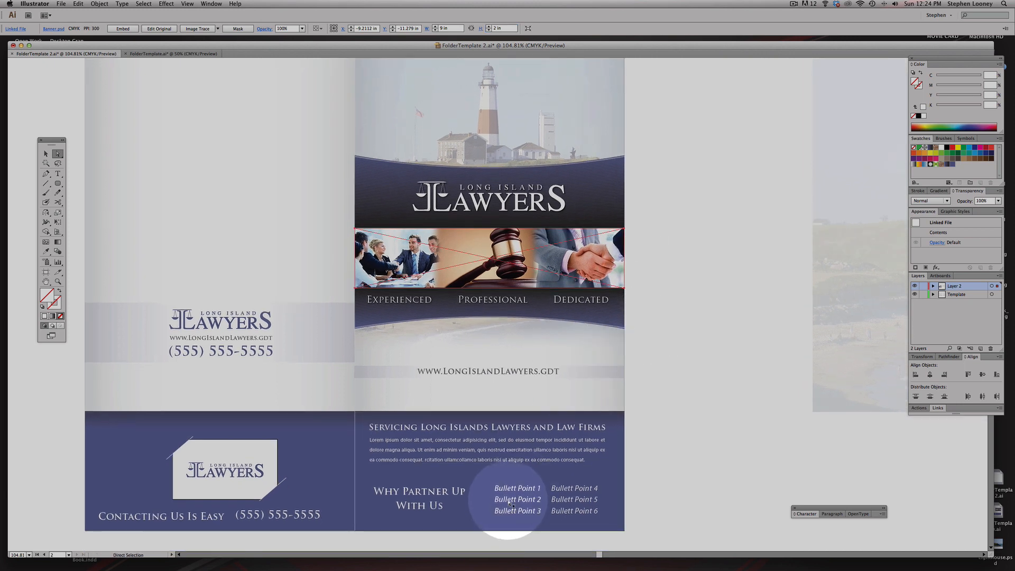
scroll(629, 148, right, 1)
- Switch to Photoshop and start a new document measured in inches
mouse_move(486, 569)
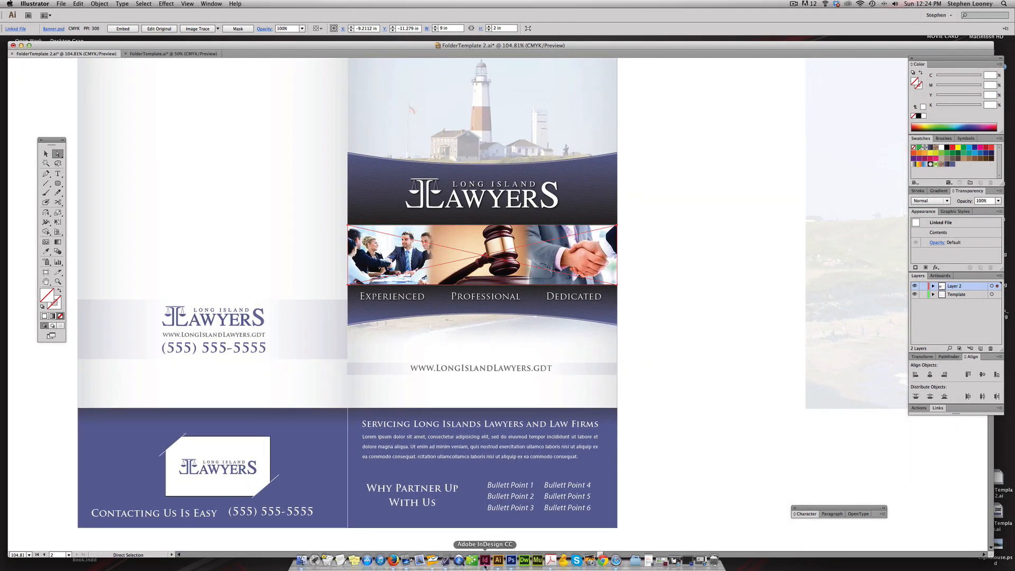
click(511, 562)
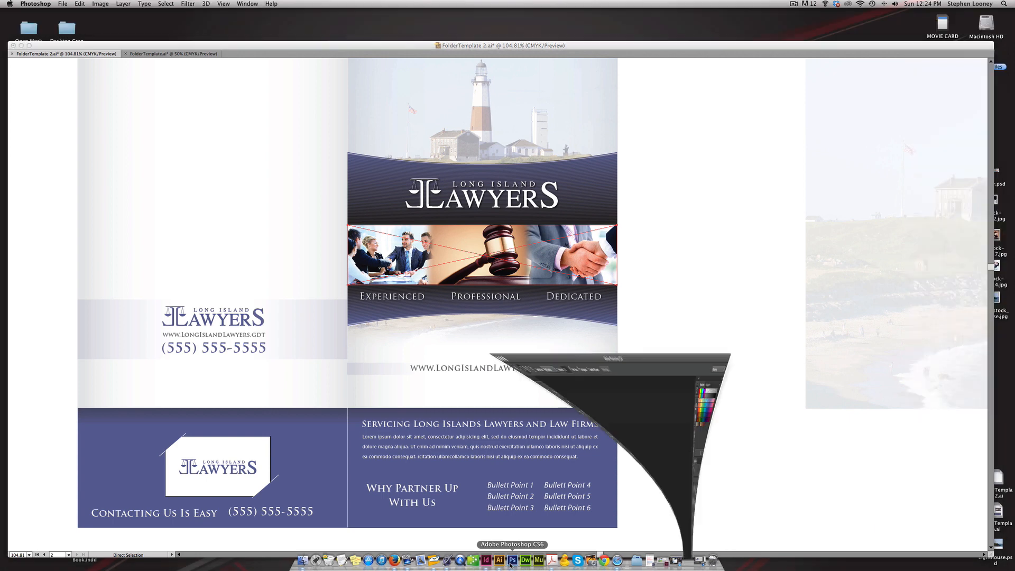
click(63, 4)
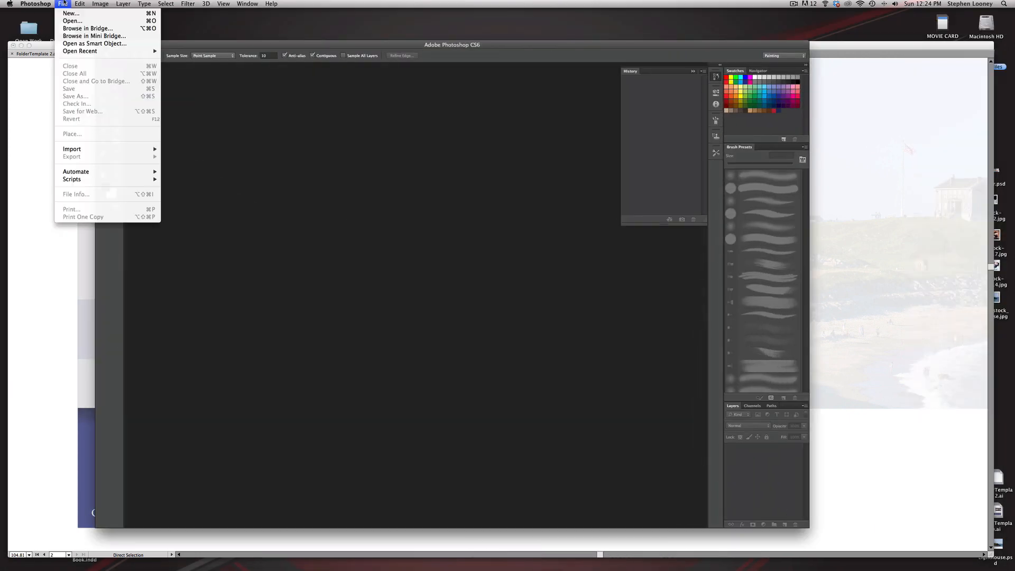
click(491, 161)
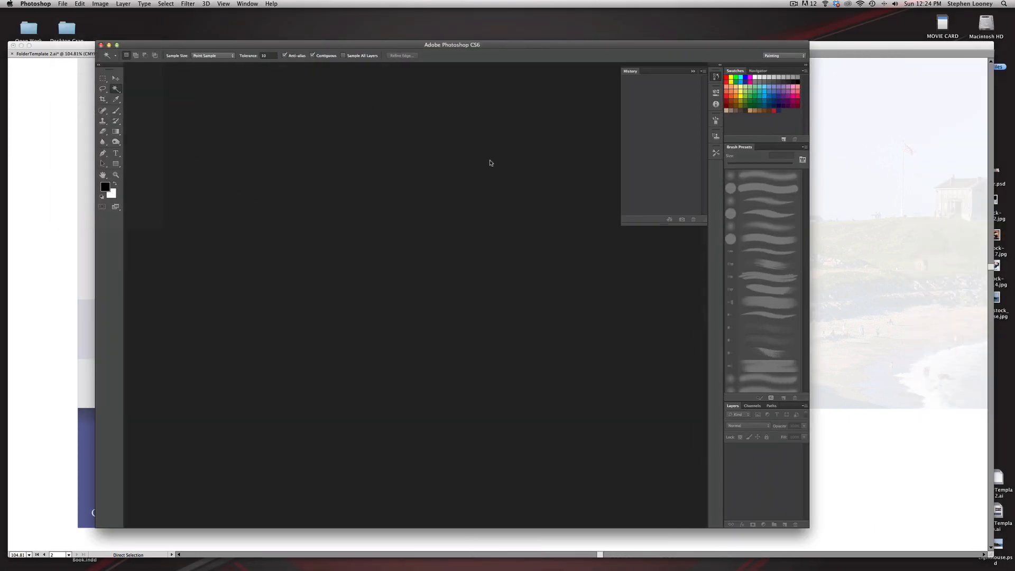
key(super+n)
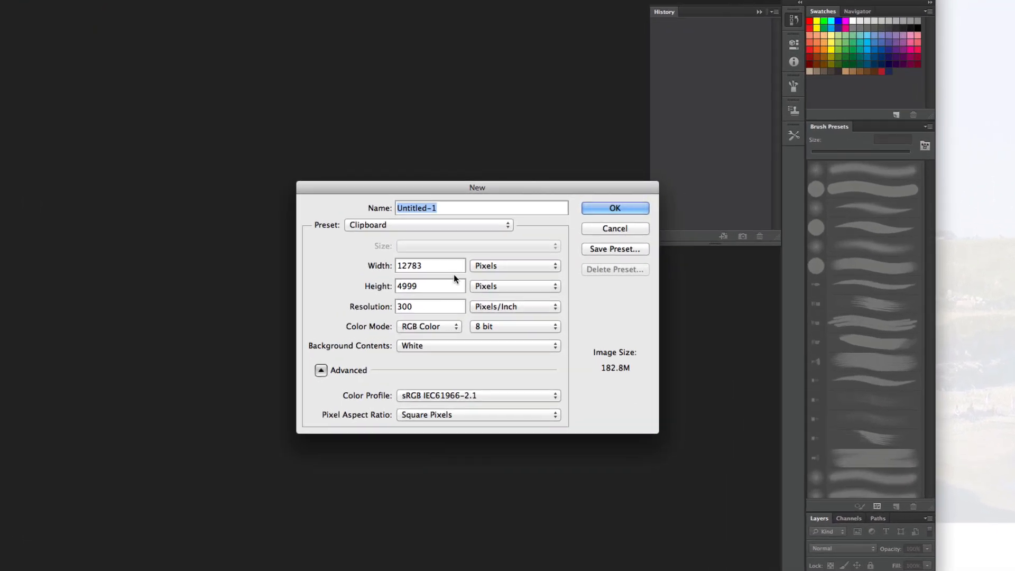
click(522, 266)
click(483, 274)
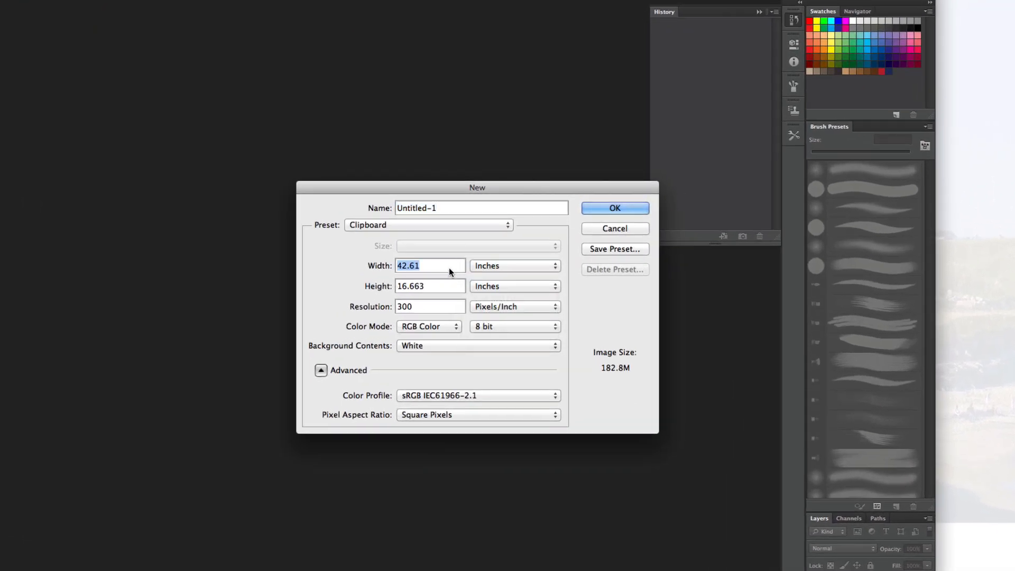
- Set the new document's size to 9.125 inches wide by 2 inches high
click(443, 262)
double_click(442, 261)
text(9)
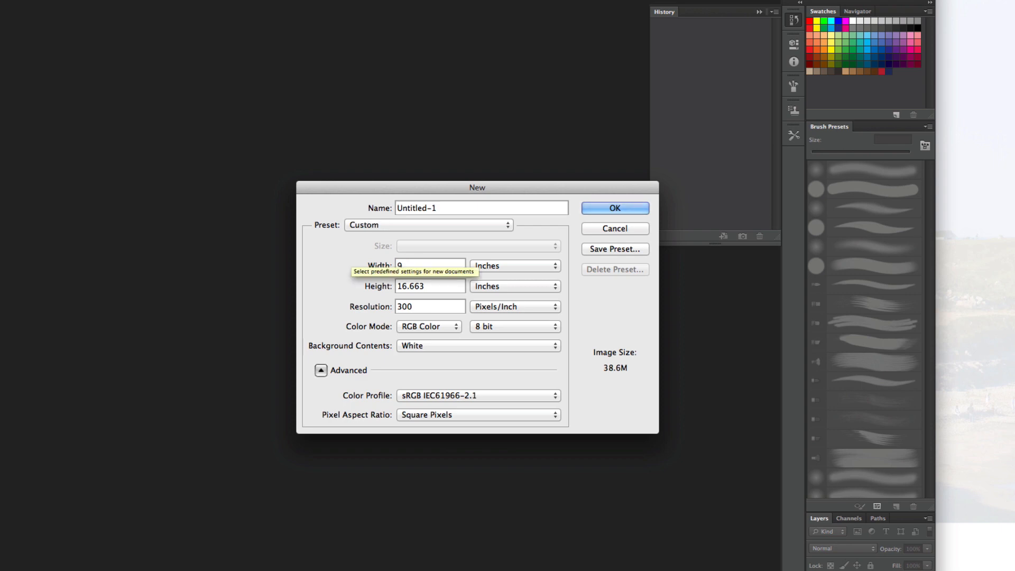
text(.125)
key(Tab)
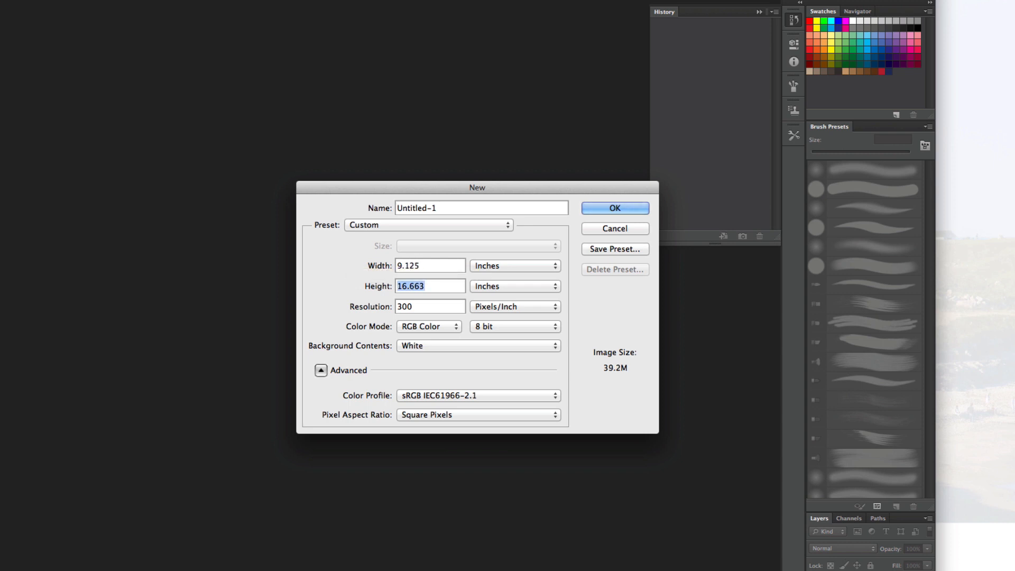
text(2)
- Set the color mode to CMYK Color, name the document Banner1 and create it
click(431, 324)
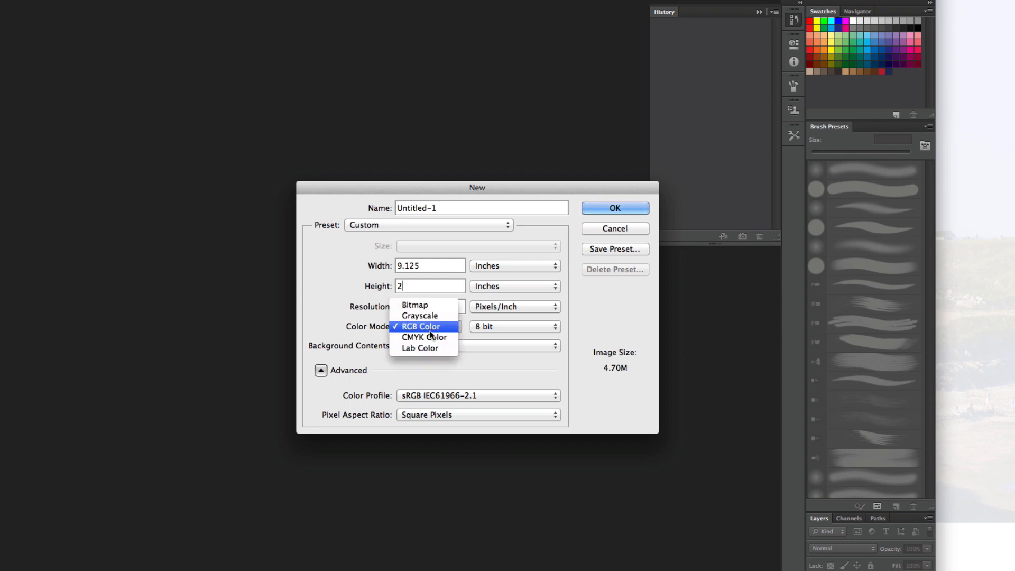
click(433, 334)
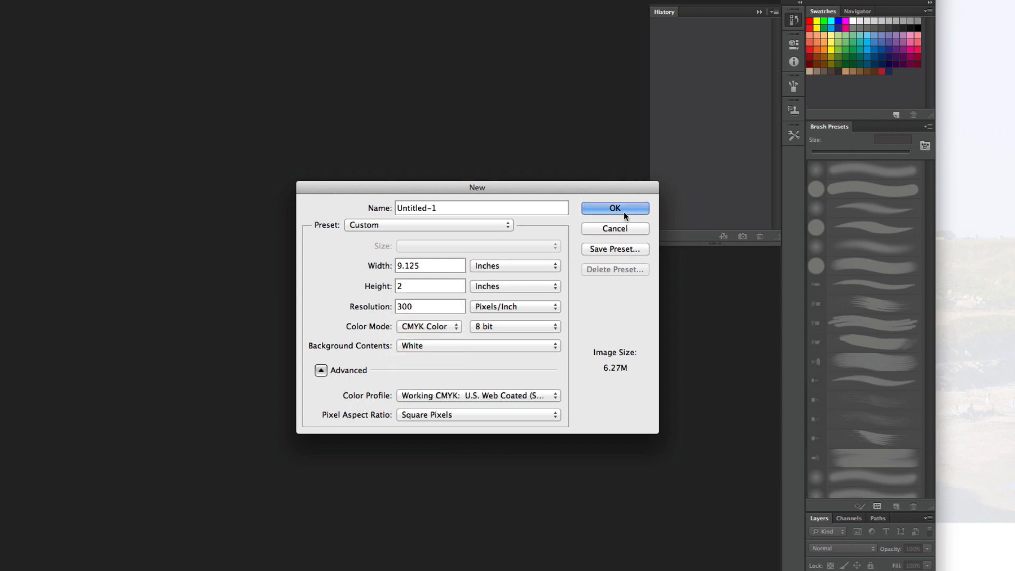
drag(506, 208, 316, 192)
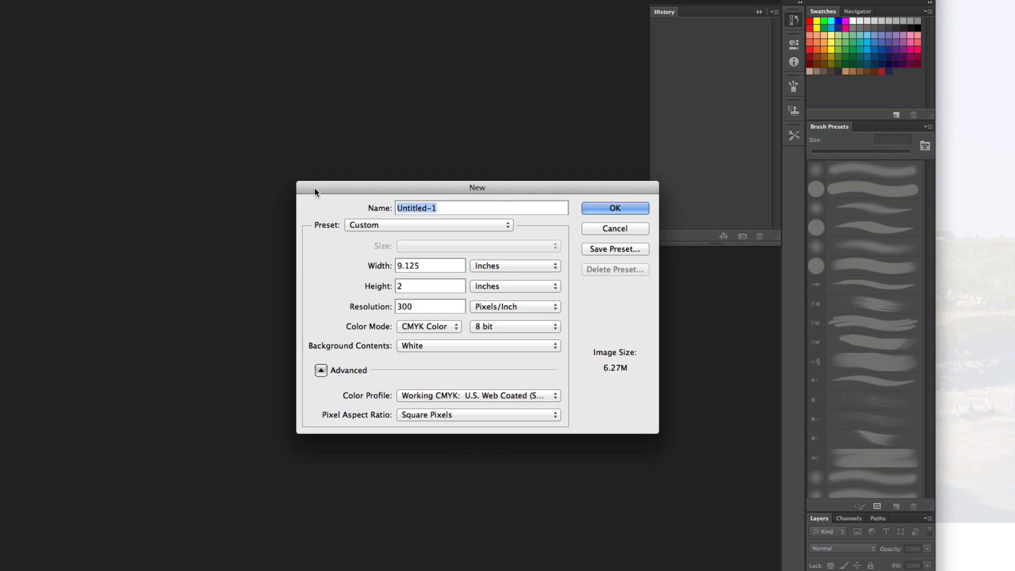
text(Banner1)
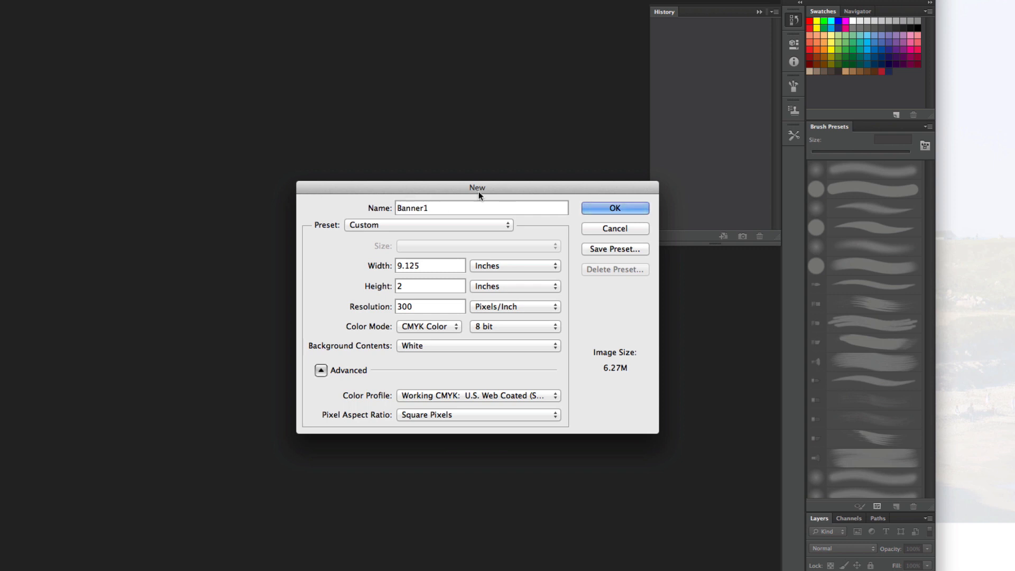
click(602, 207)
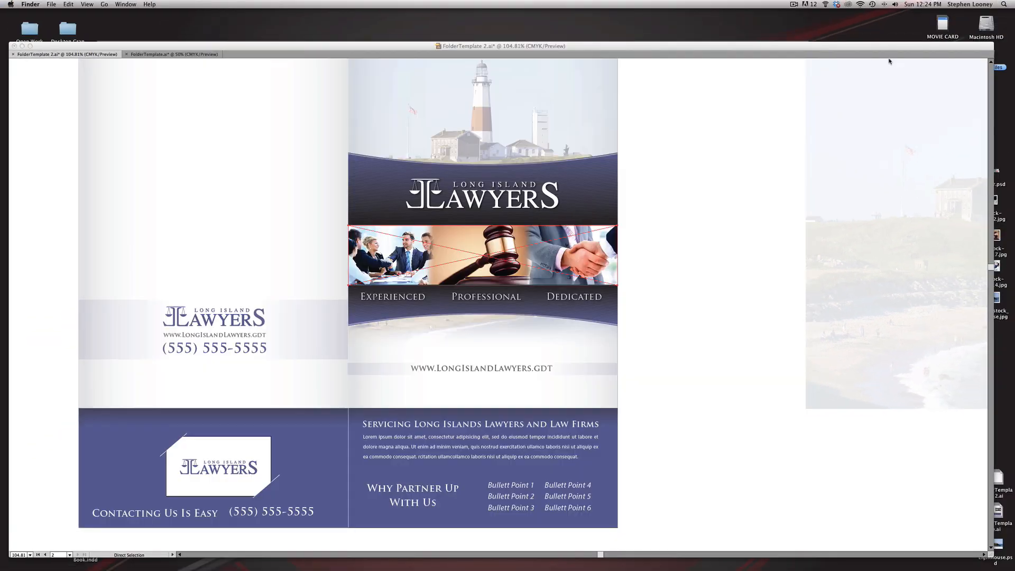
- Move the selected stock photo files on the desktop out from behind the document window, then return to Photoshop
click(575, 45)
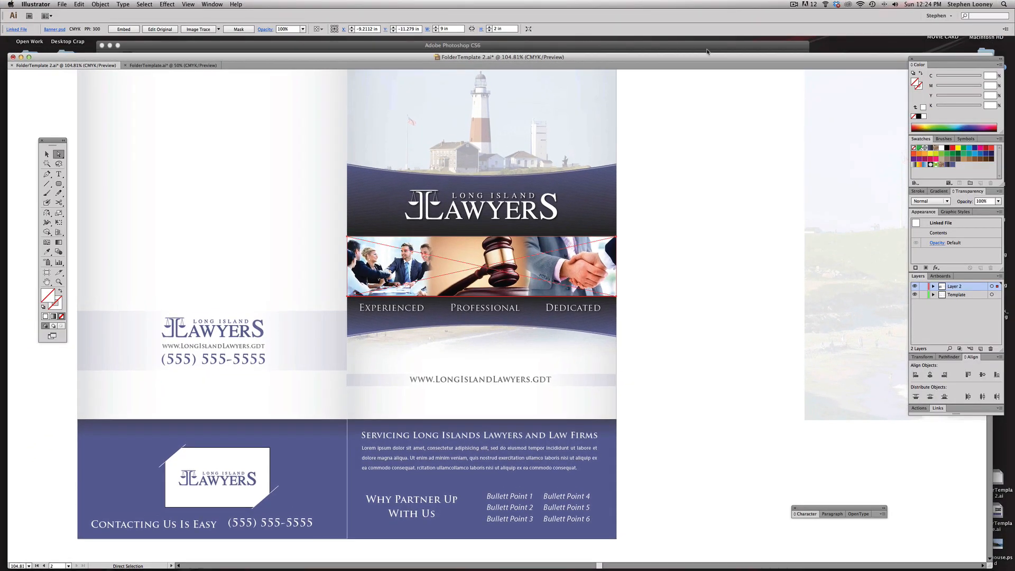
click(729, 47)
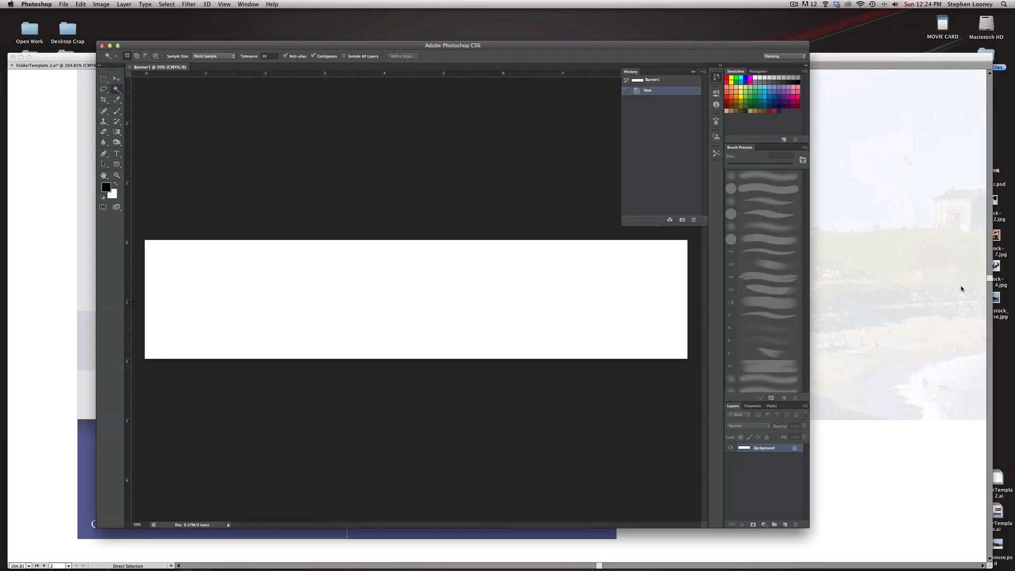
drag(1010, 338, 996, 233)
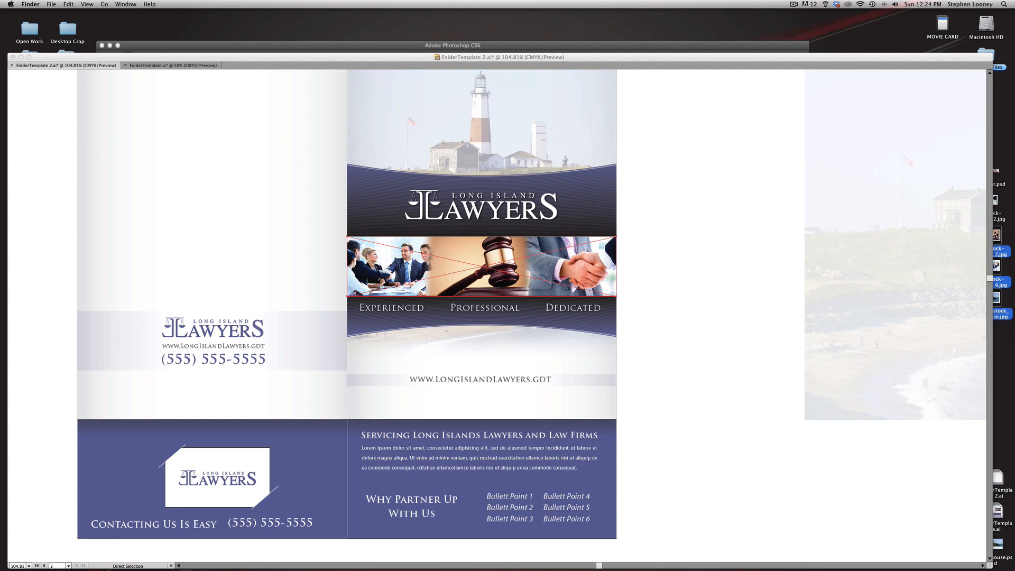
drag(630, 570, 1006, 283)
click(629, 46)
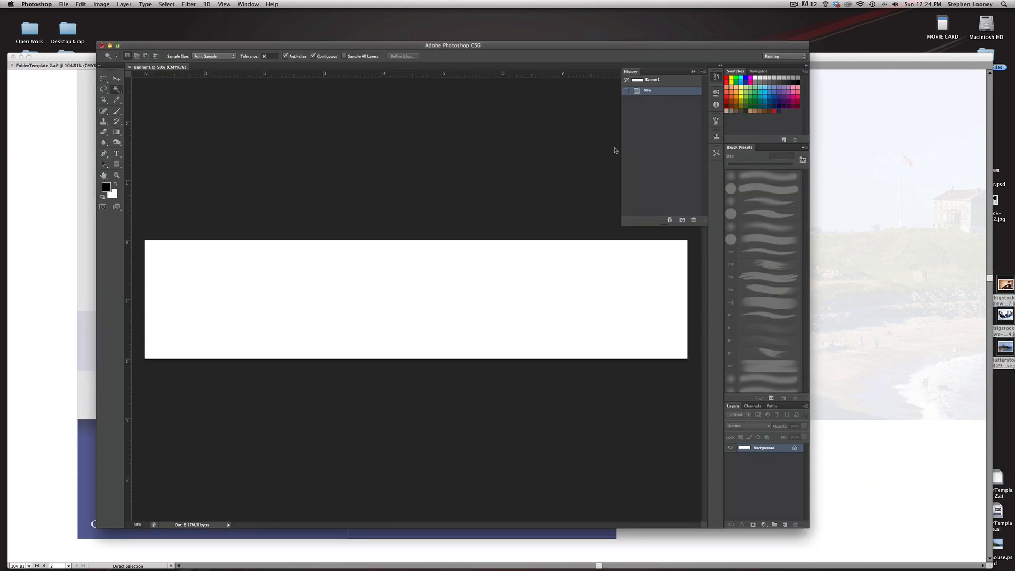
- Place the gavel photo bigstock-Brown-Gavel-46632817.jpg from the Desktop into the Banner1 document
click(64, 4)
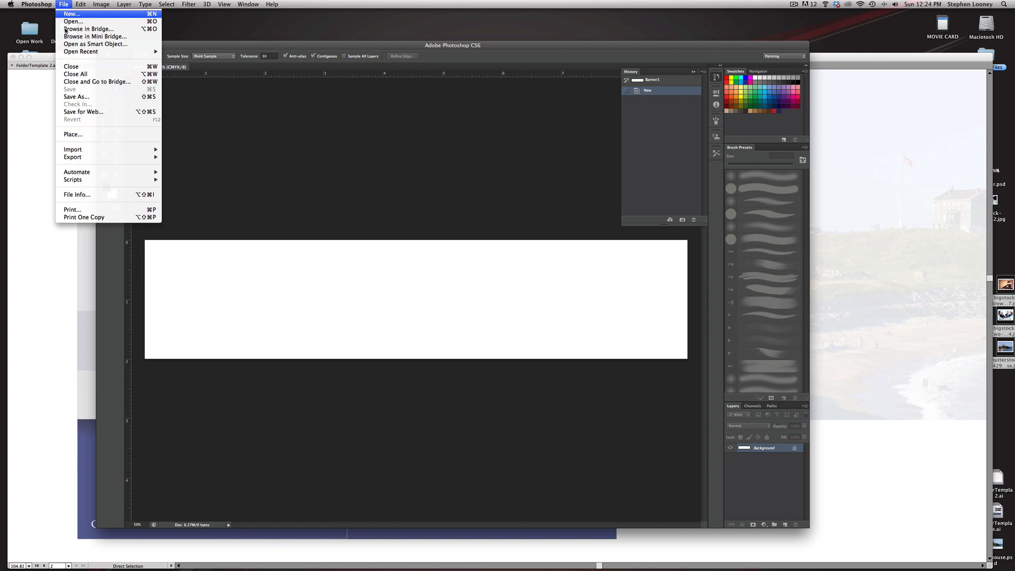
click(74, 134)
click(409, 114)
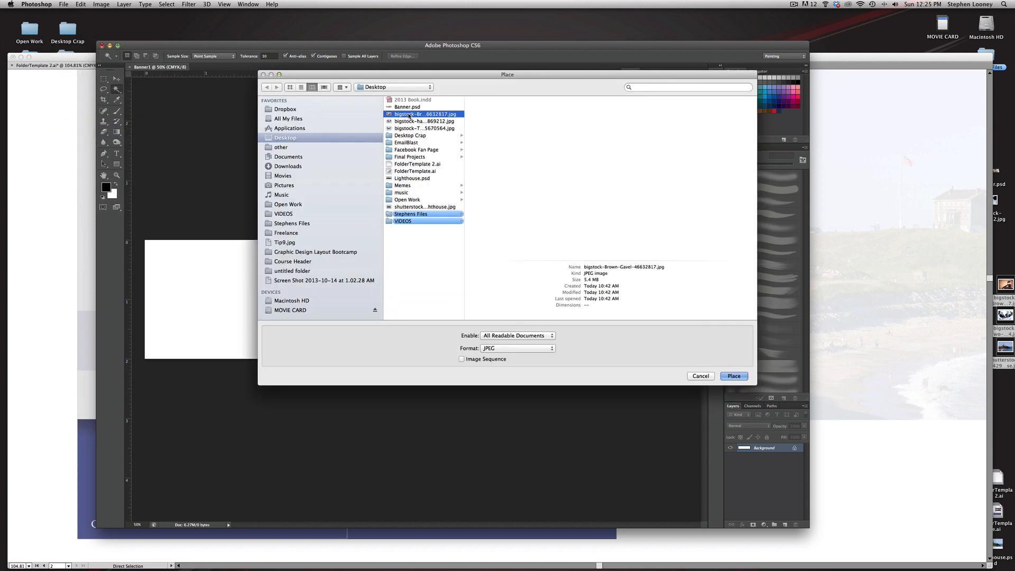
click(409, 121)
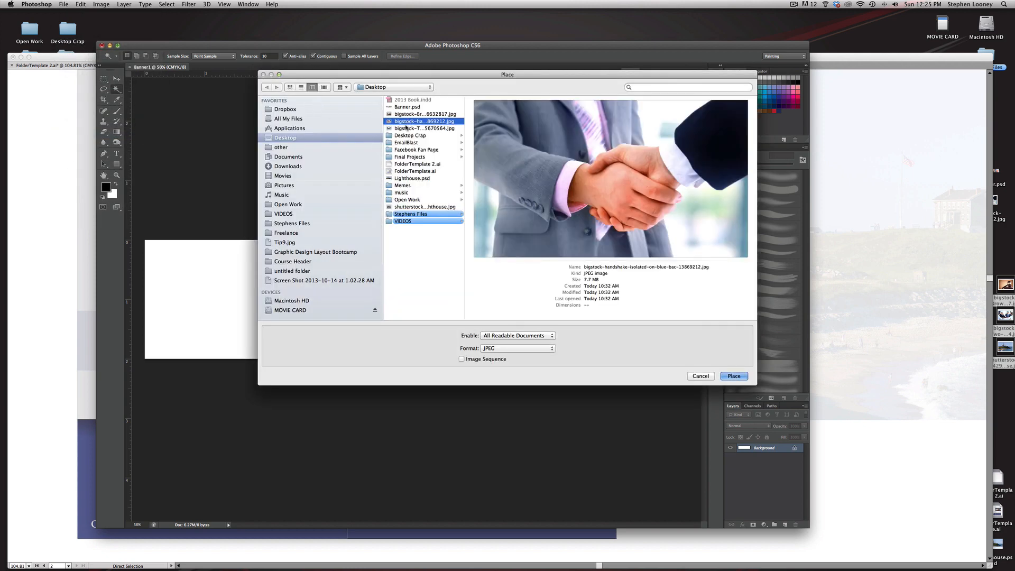
click(409, 128)
click(412, 114)
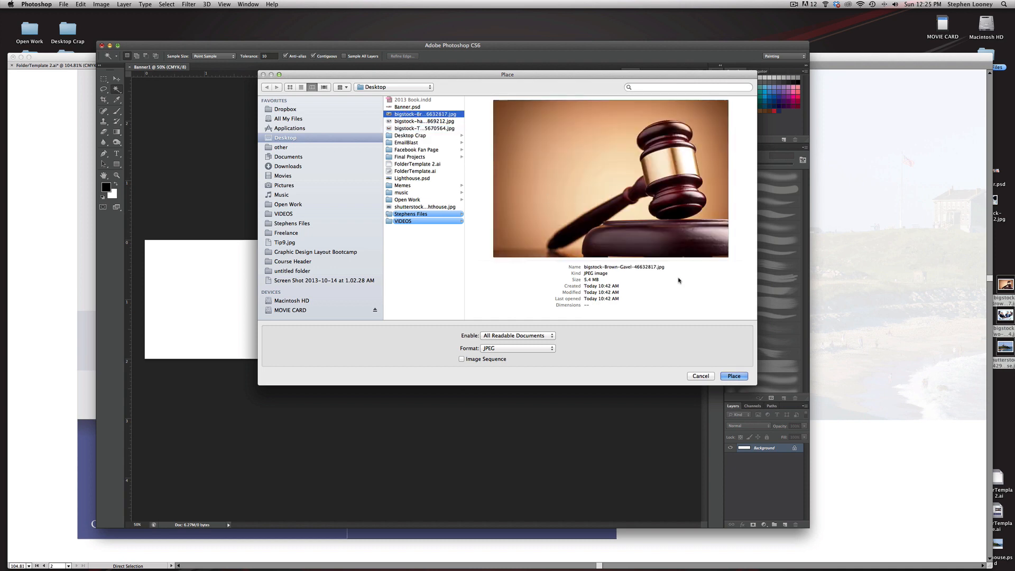
click(739, 377)
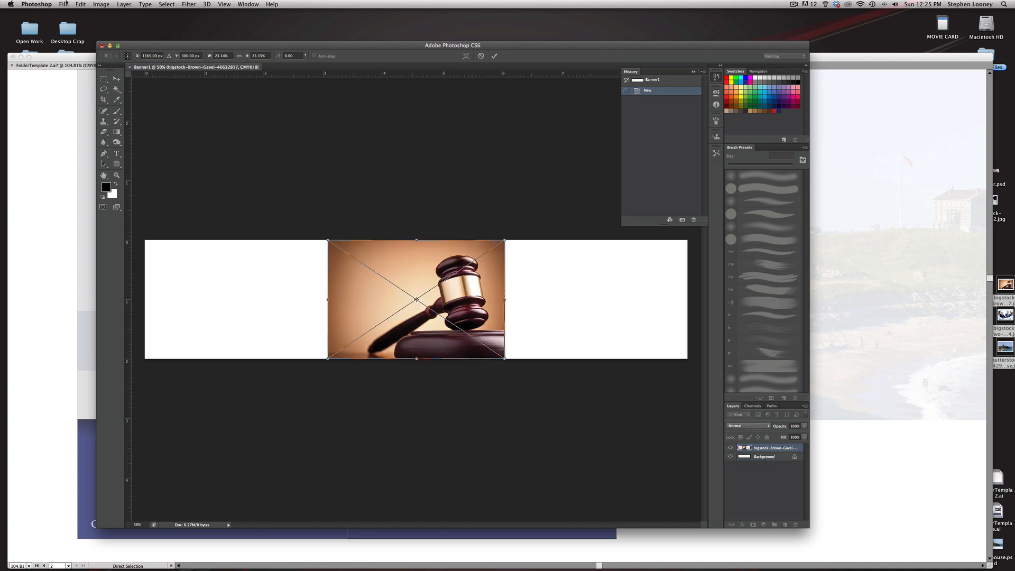
- Commit the gavel photo's placement and place the handshake photo bigstock-handshake-isolated-on-blue-bac-13869212 from the Desktop into the banner
click(63, 4)
key(Escape)
key(Return)
click(81, 5)
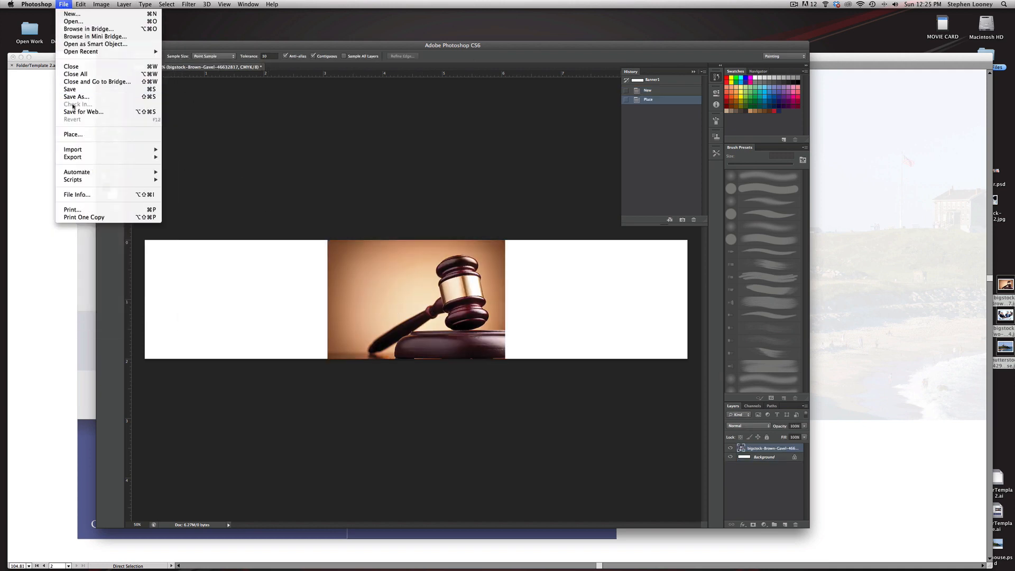
click(72, 135)
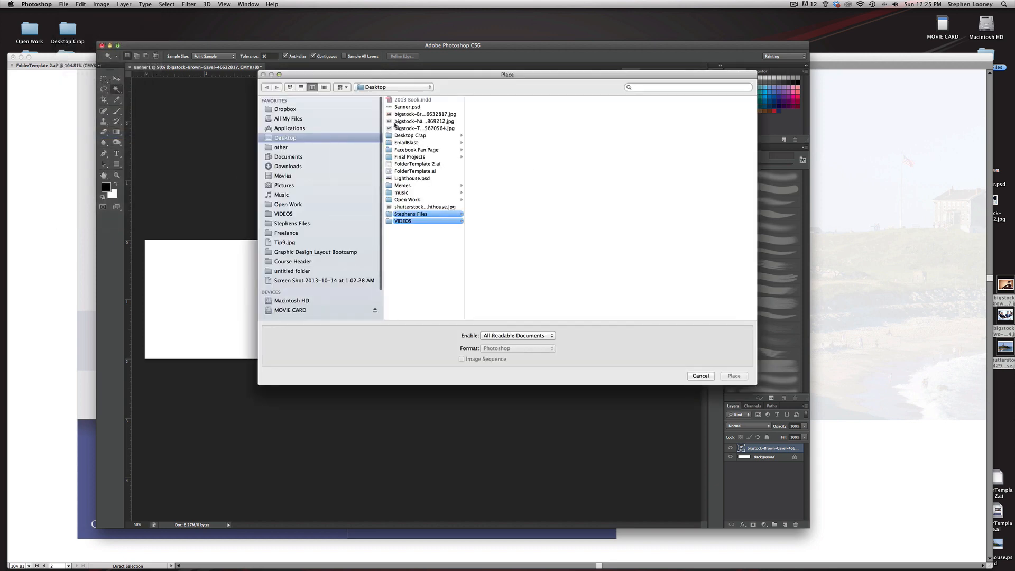
key(Return)
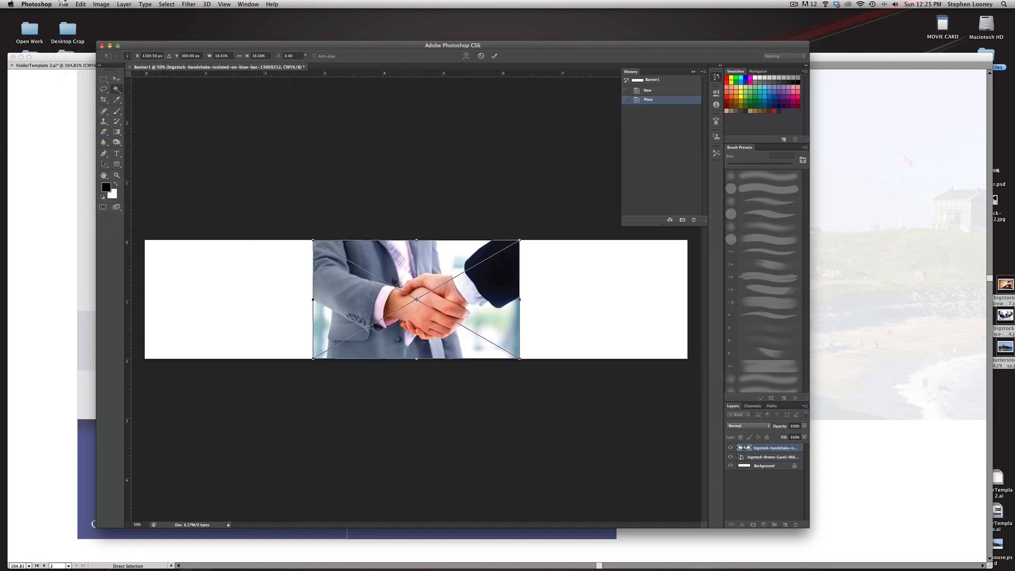
key(Return)
- Place the business meeting photo bigstock-Two-business-colleagues-shakin-45670564 from the Desktop into the banner
click(64, 4)
click(72, 135)
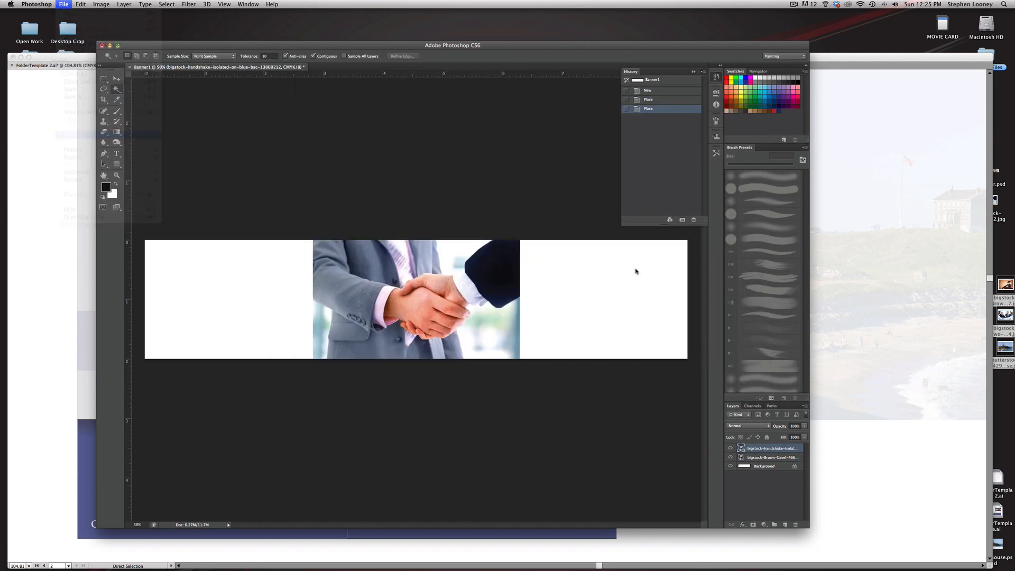
double_click(413, 130)
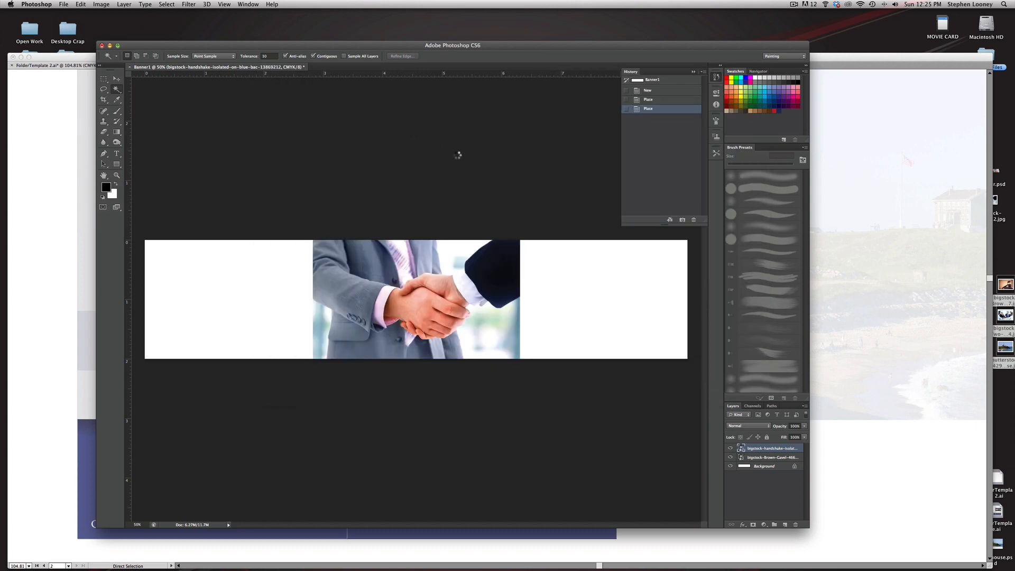
key(Return)
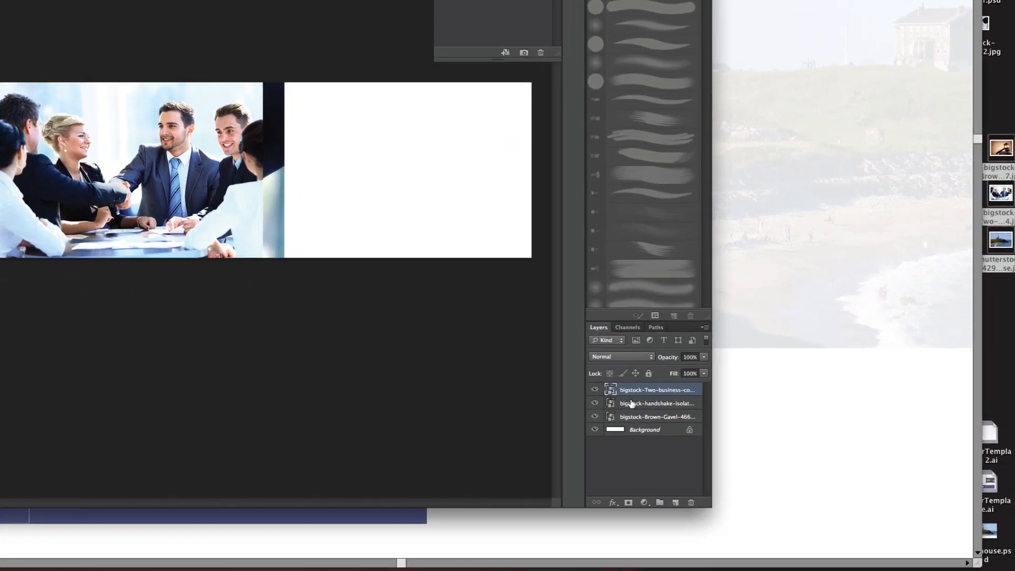
- Rasterize the three placed photo Smart Object layers together and deselect them
shift+click(633, 417)
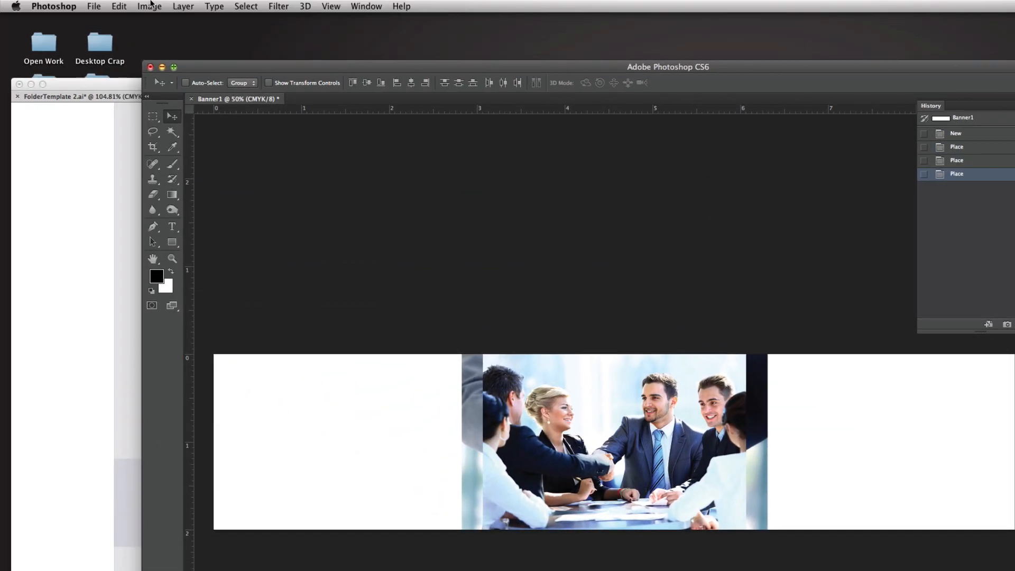
click(162, 5)
mouse_move(195, 6)
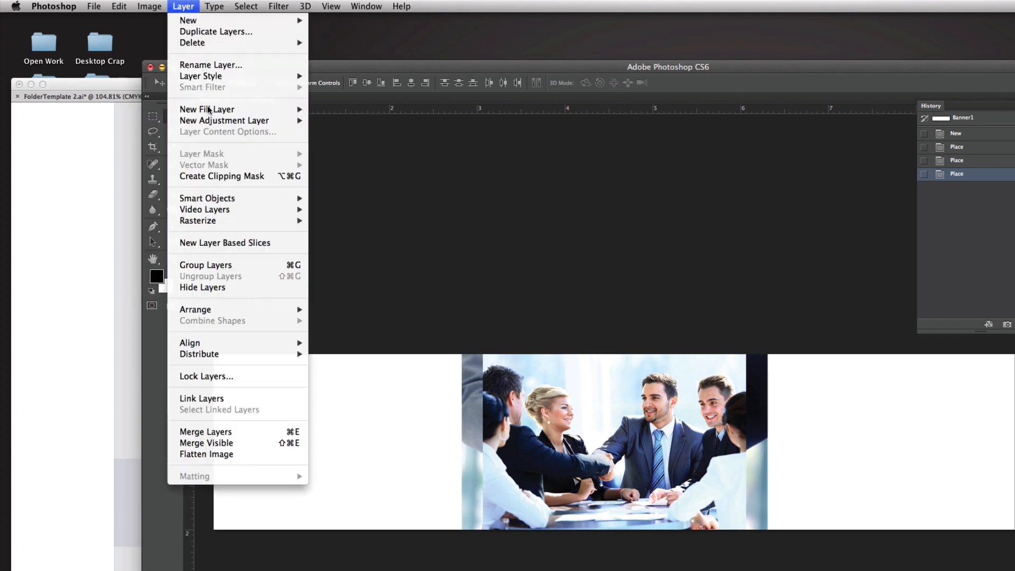
mouse_move(254, 224)
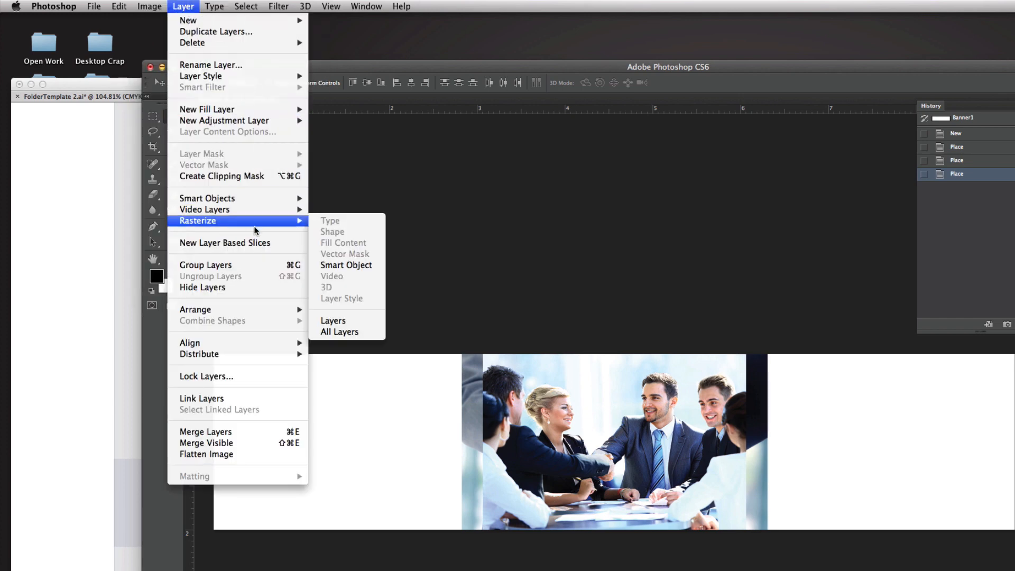
click(360, 268)
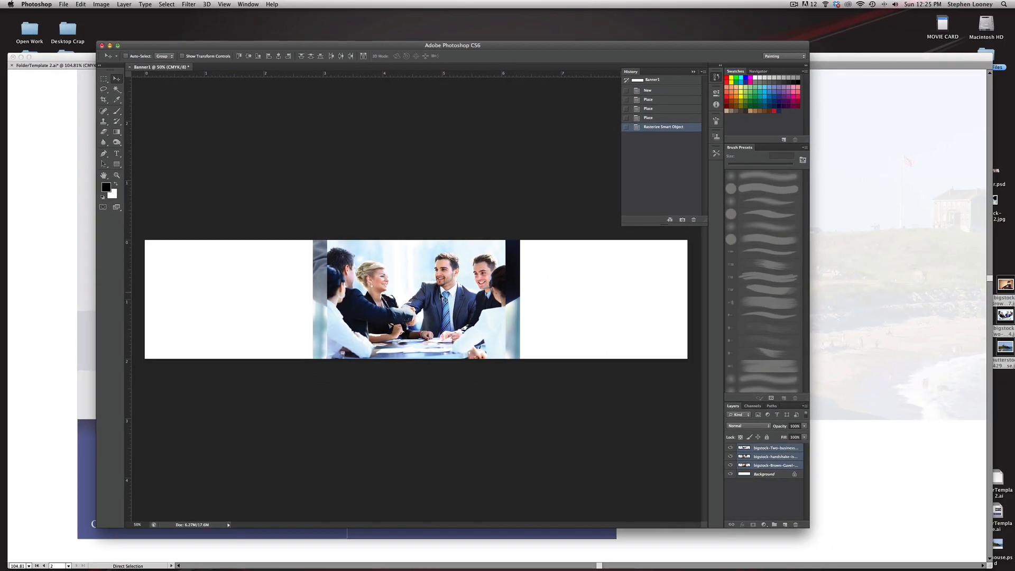
click(779, 486)
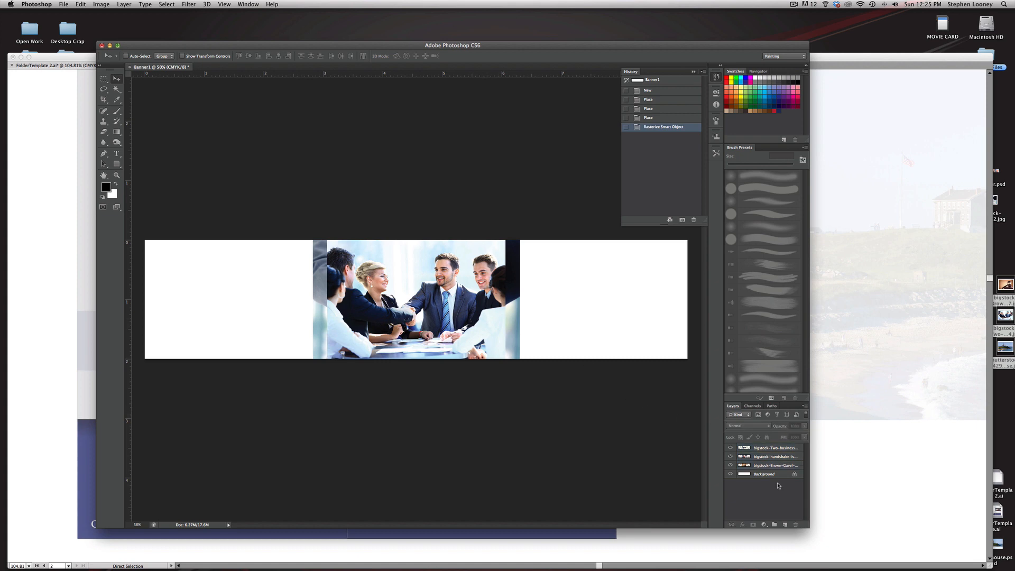
- Move the business colleagues photo to the left end of the banner, flush with the canvas edge
click(774, 466)
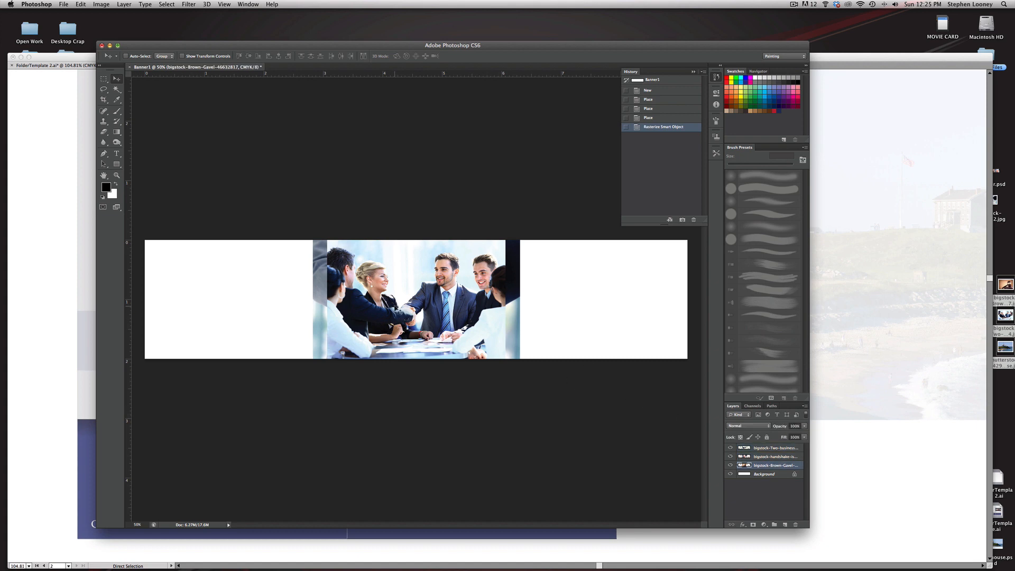
right_click(407, 301)
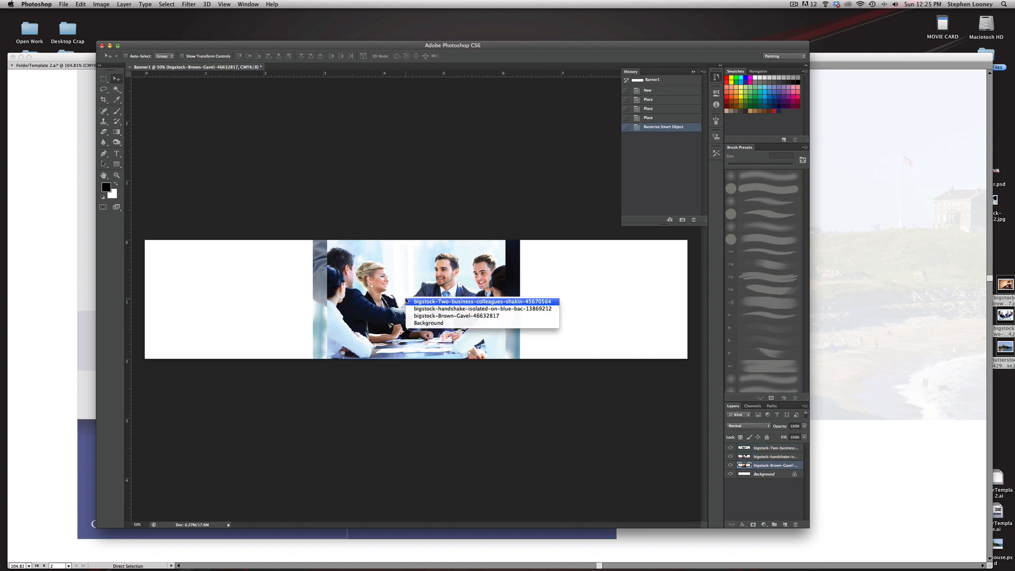
click(476, 302)
drag(440, 305, 272, 303)
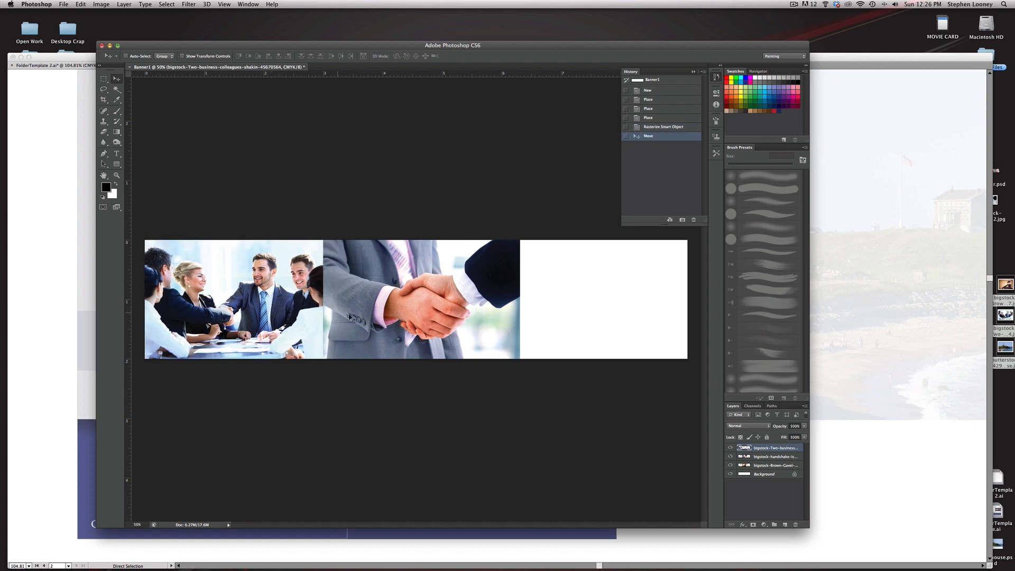
- Move the handshake photo to the right end of the banner, starting at the gavel photo's right edge
right_click(413, 306)
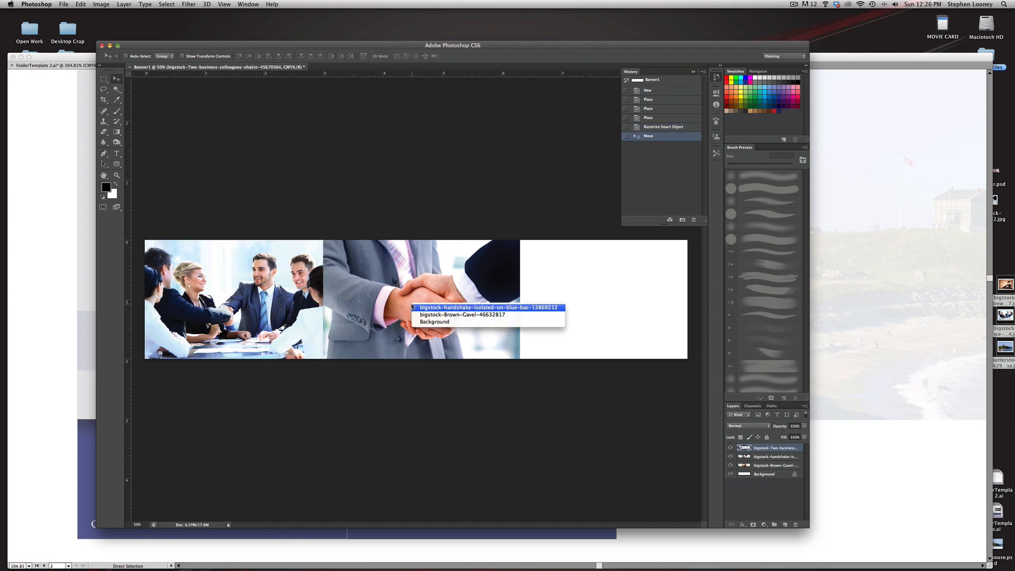
click(442, 310)
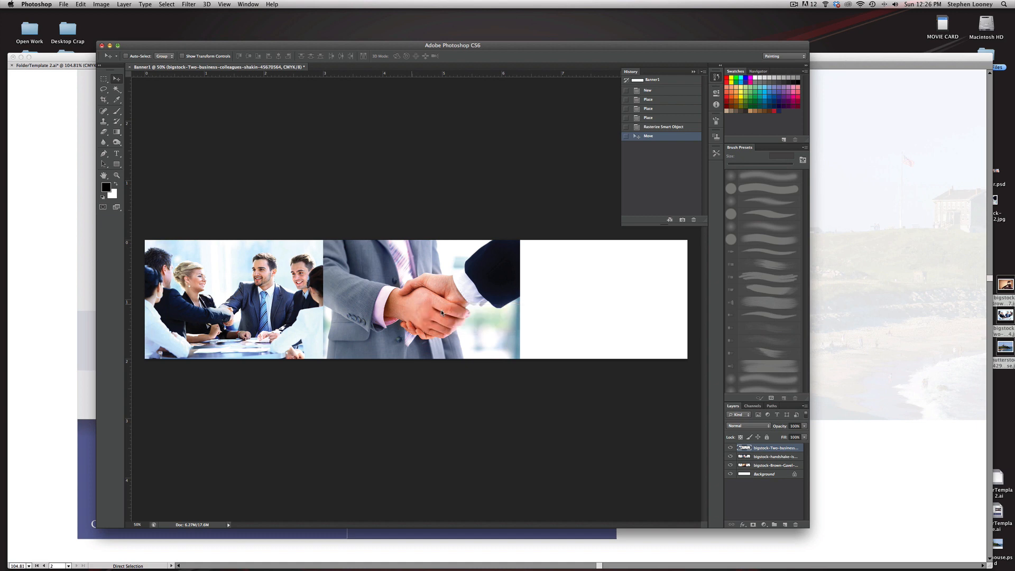
drag(441, 310, 604, 311)
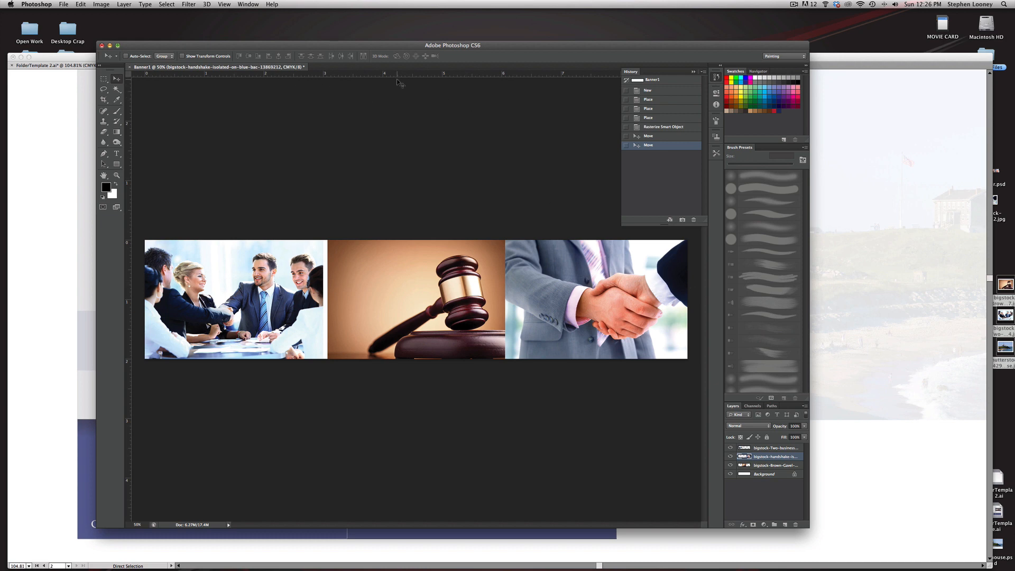
- Undo the accidental layer merge and add vertical guides at about 3 and 6 inches to divide the banner into thirds
key(super+e)
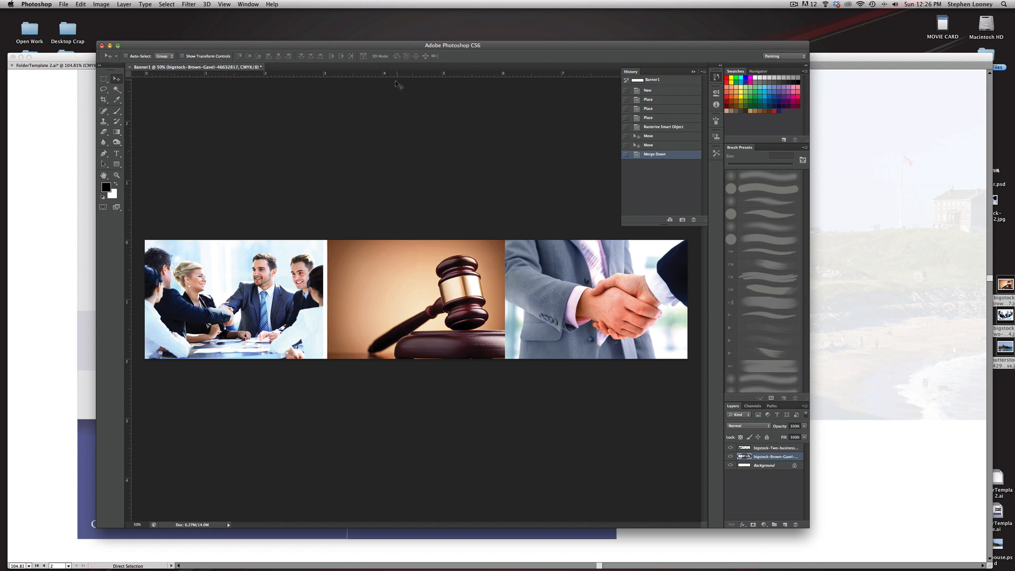
key(super+z)
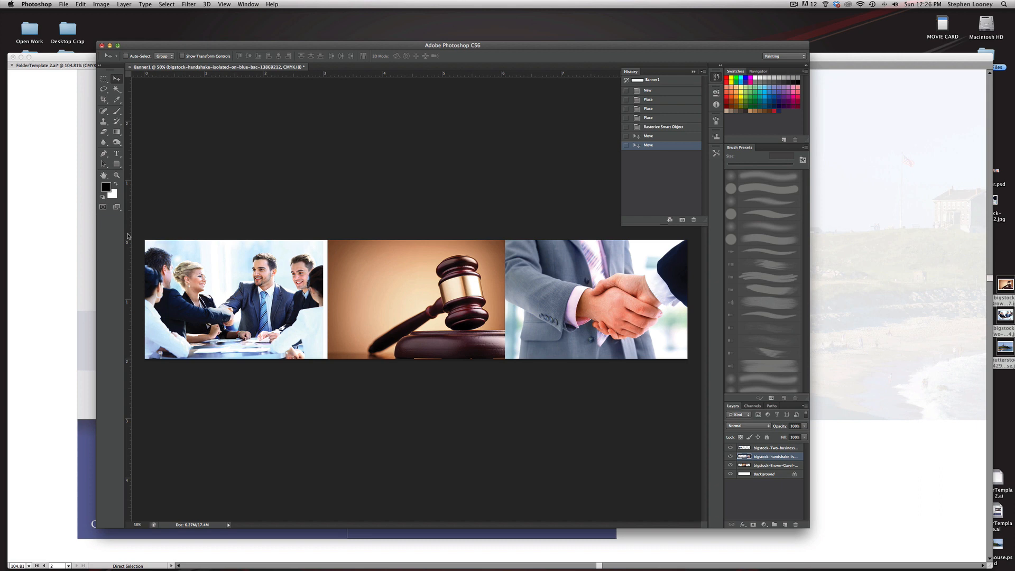
drag(128, 236, 323, 198)
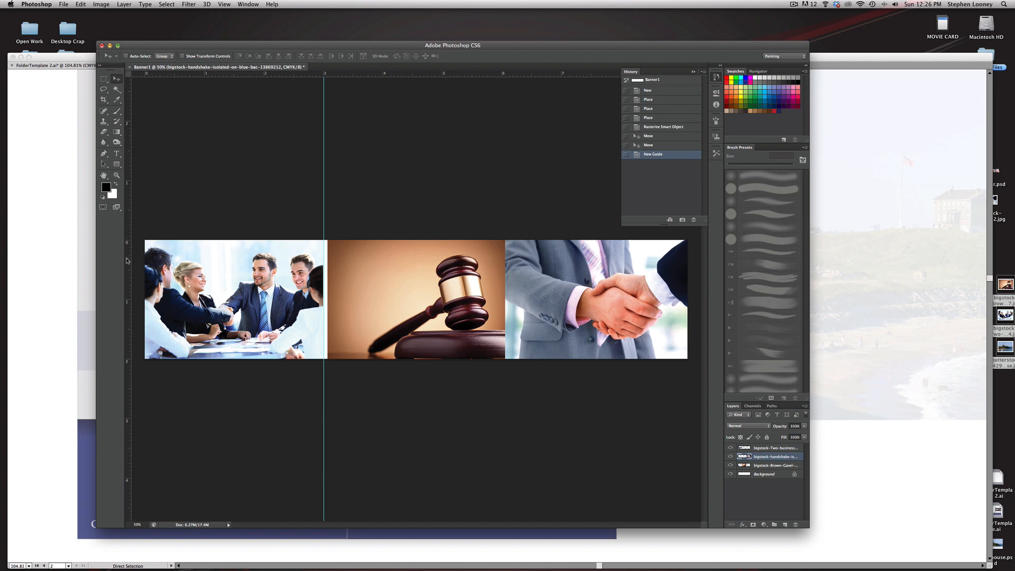
drag(126, 261, 501, 213)
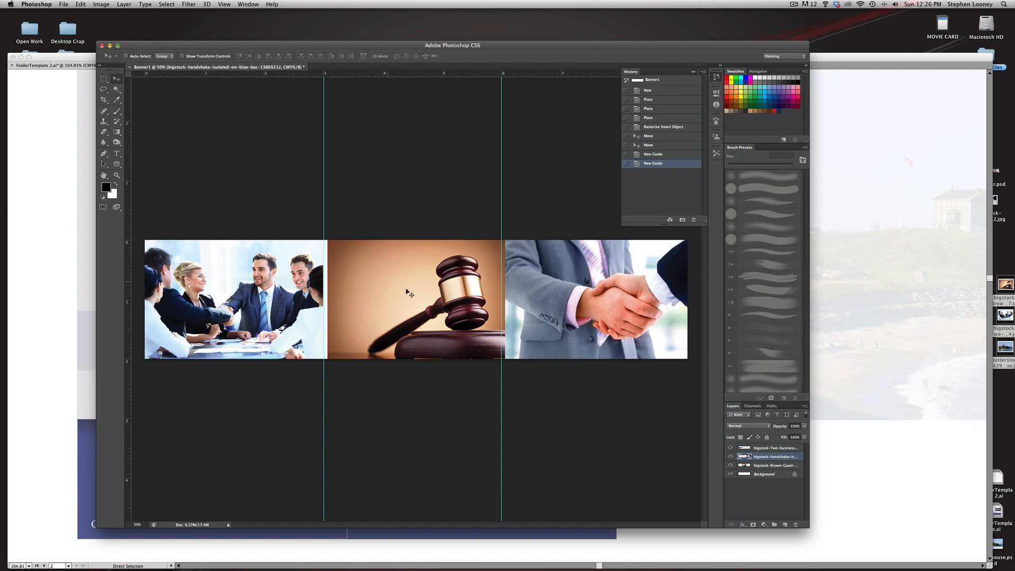
- Free Transform the gavel photo to about 121% and shift it slightly left so it fills the middle third
right_click(431, 273)
click(449, 276)
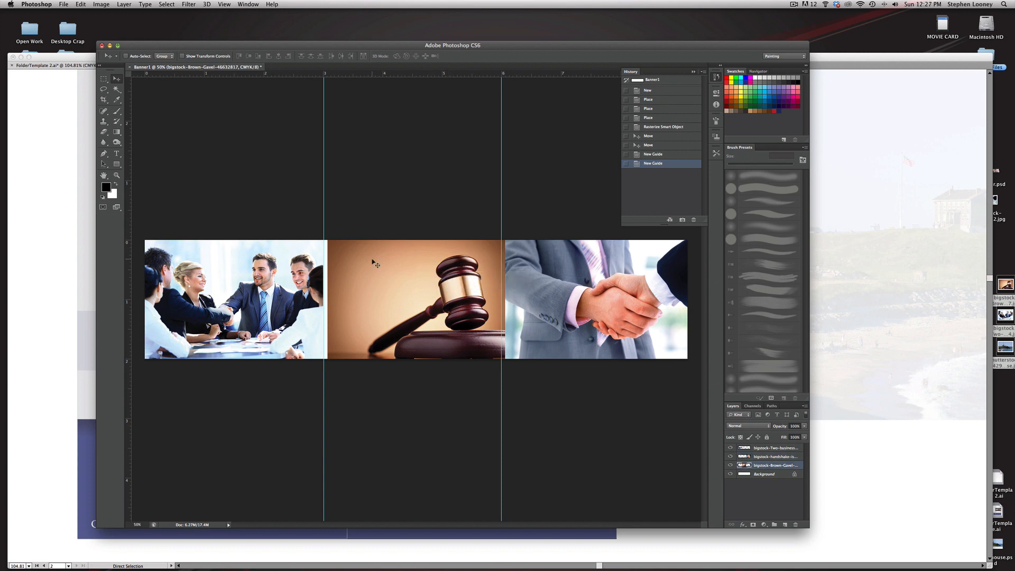
key(super+t)
drag(505, 240, 523, 228)
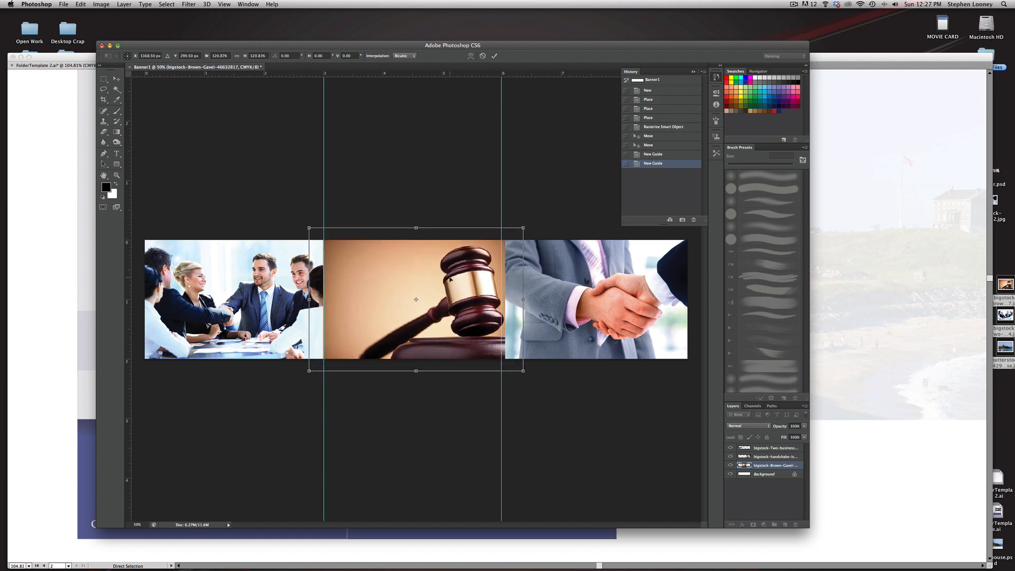
drag(450, 280, 439, 279)
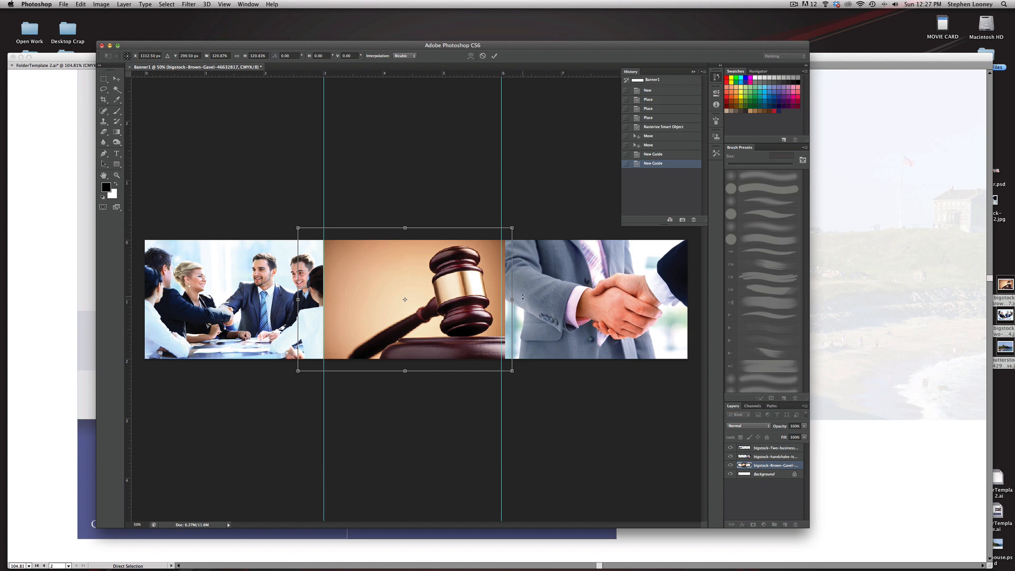
key(Return)
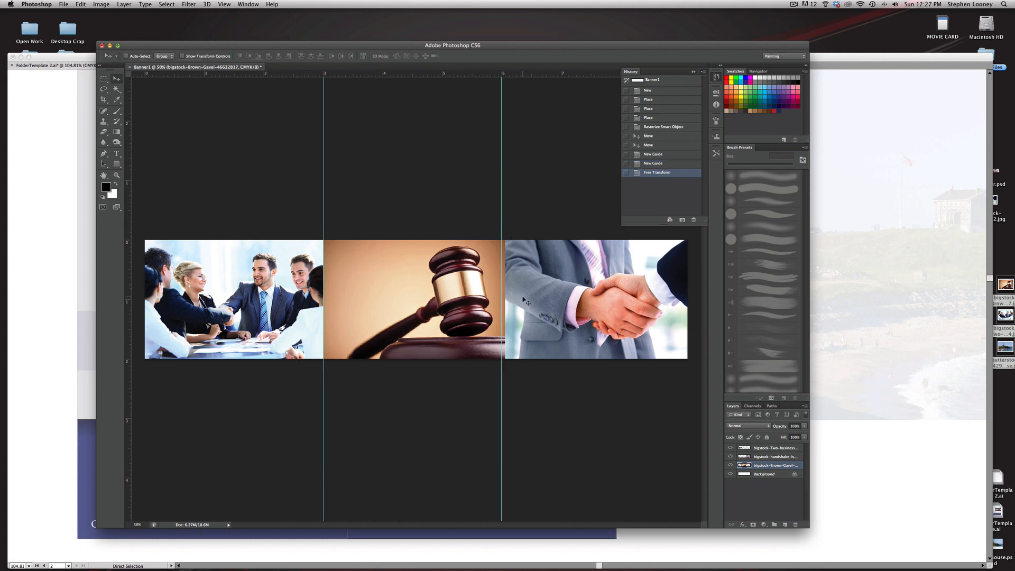
- Free Transform the handshake photo to about 112% from its center so it extends past the 6-inch guide
right_click(561, 290)
click(593, 292)
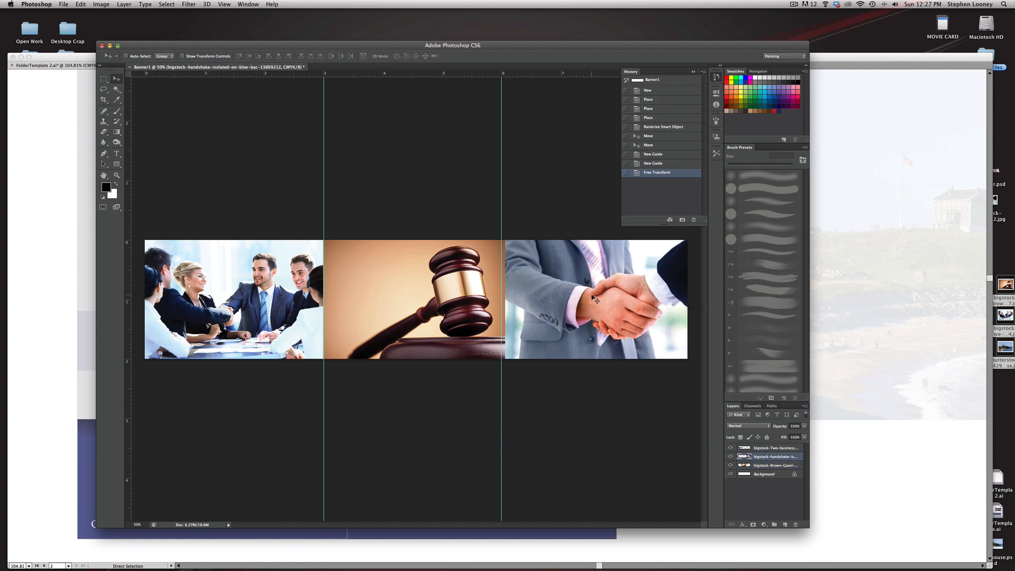
key(super+t)
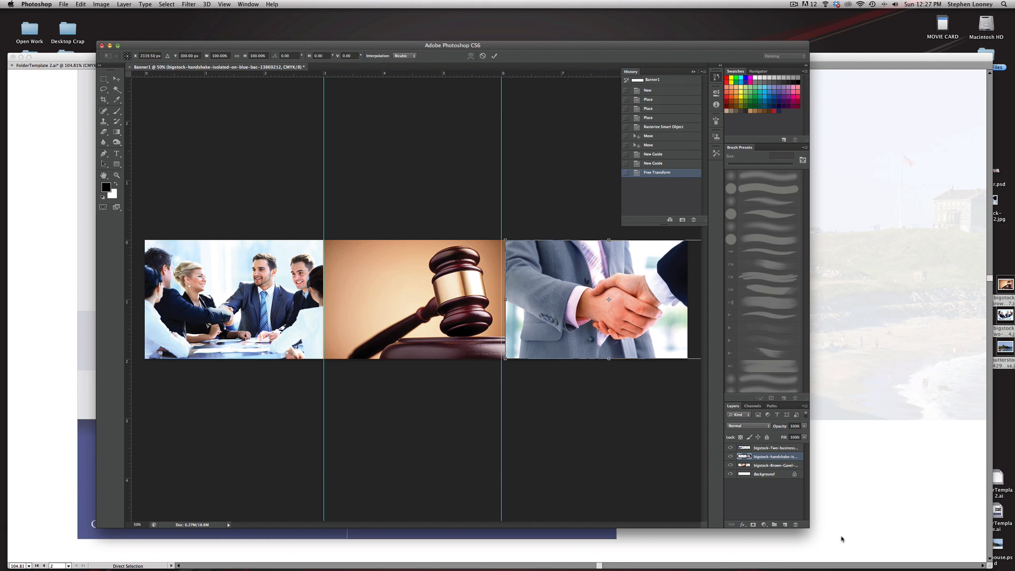
drag(868, 534, 961, 538)
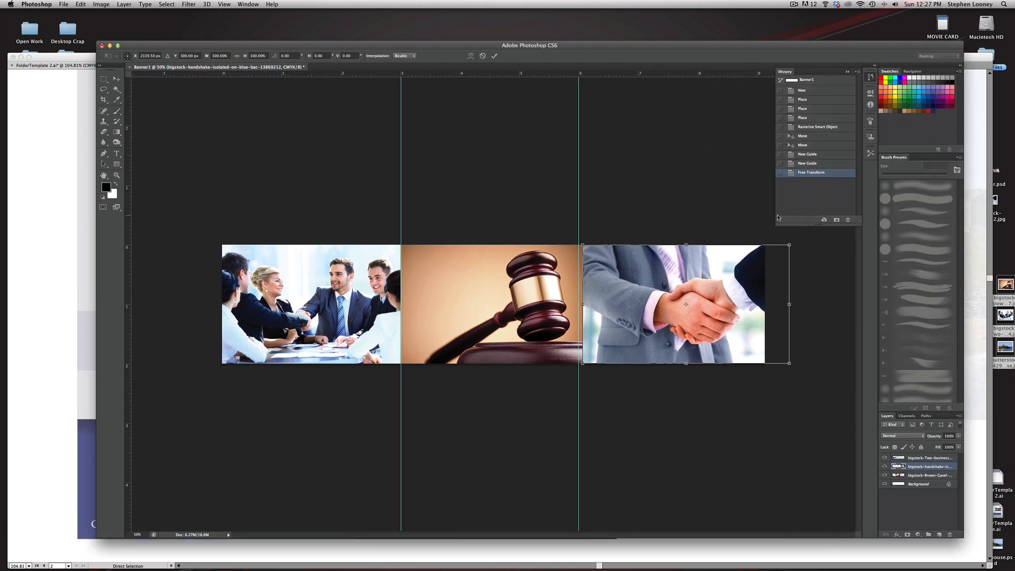
key(super+minus)
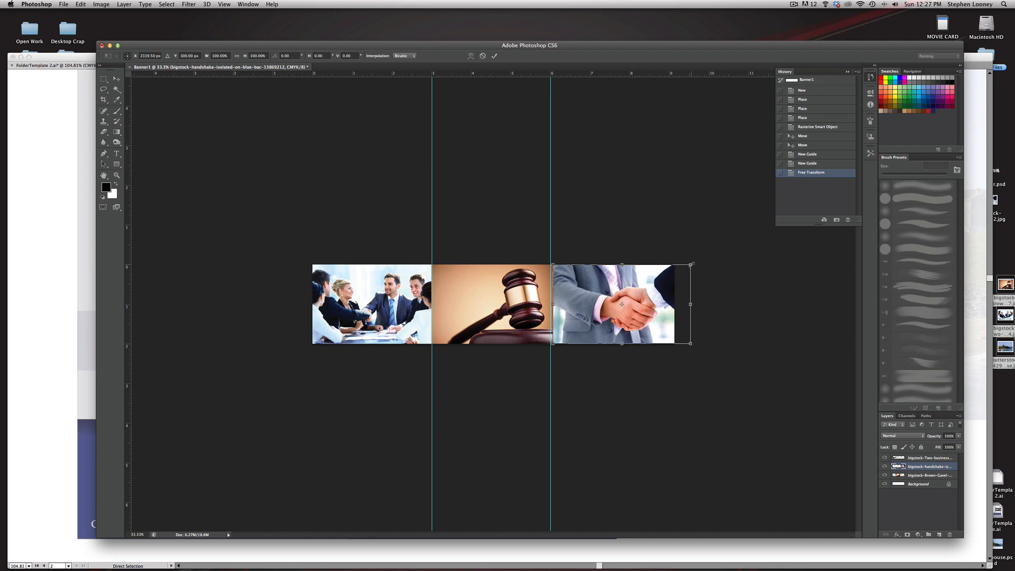
drag(691, 263, 700, 260)
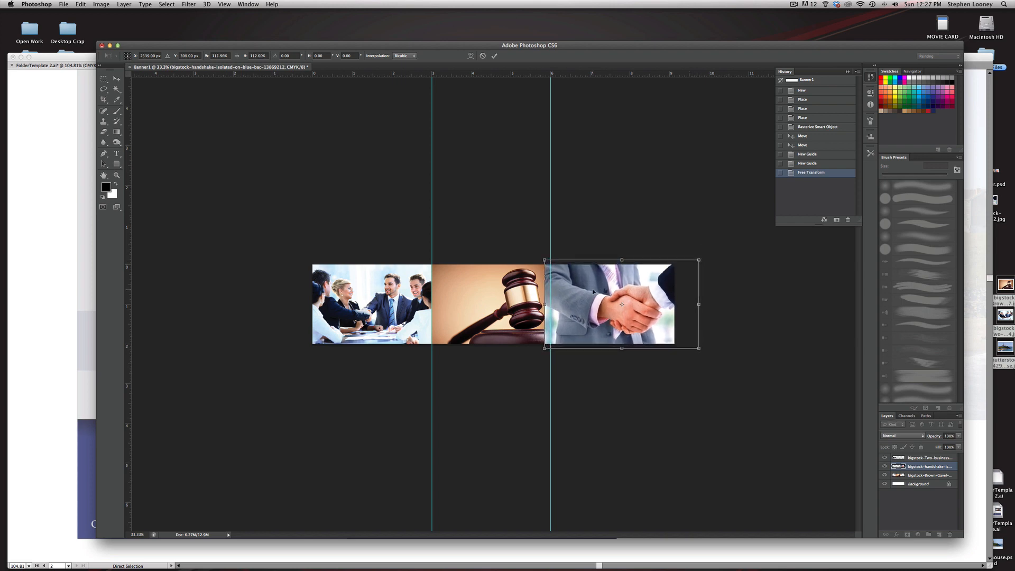
key(Return)
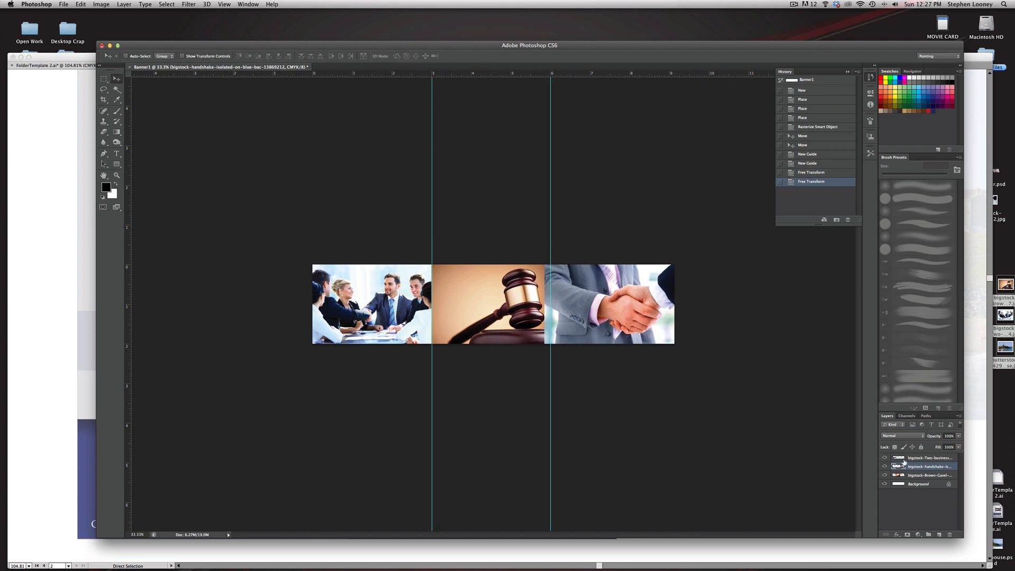
- Rename the business colleagues layer as Image1 and select the handshake layer
click(903, 460)
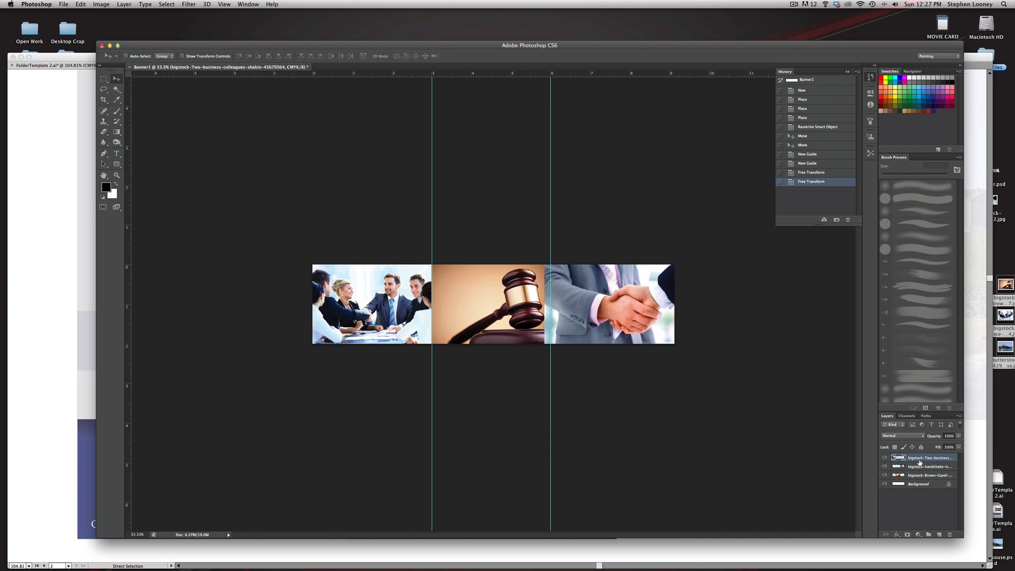
double_click(920, 459)
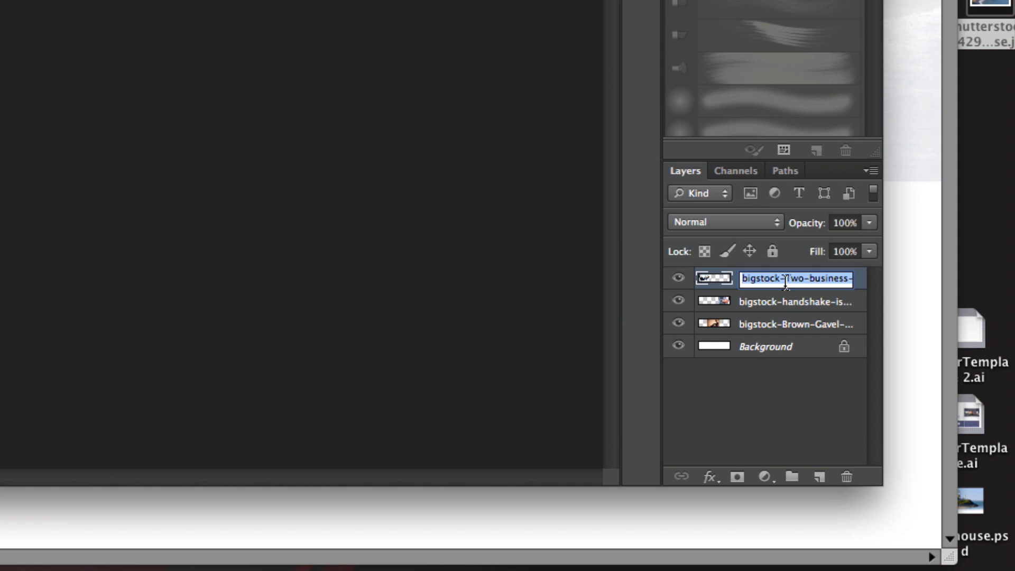
text(Image1)
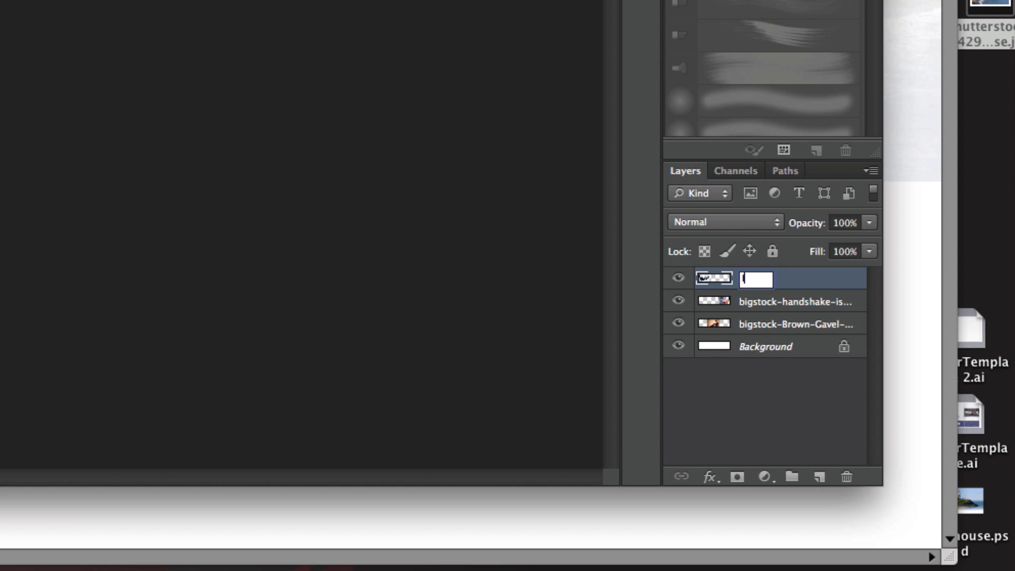
key(Return)
click(775, 310)
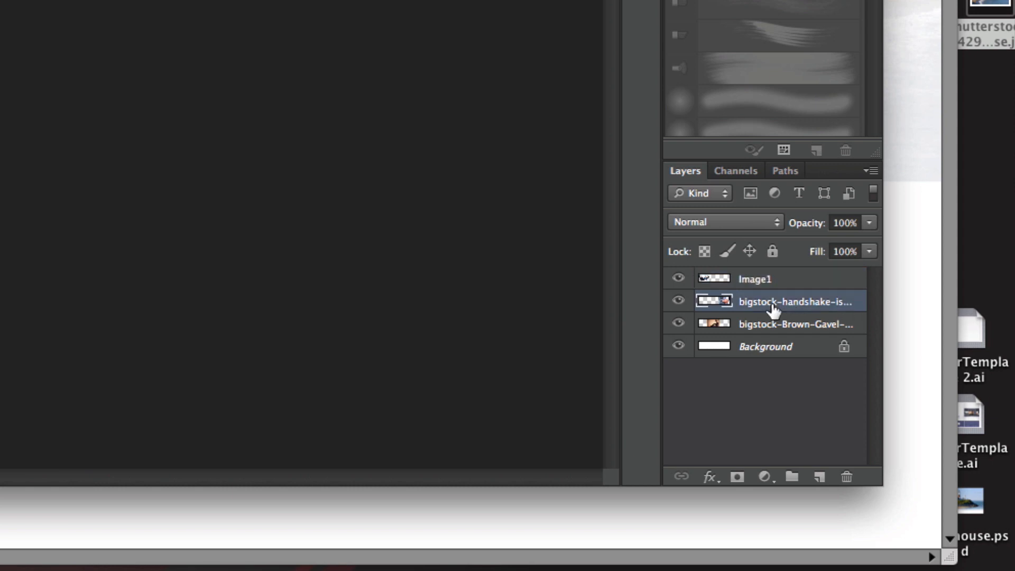
- Rename the brown gavel layer as Image2 and move it above the handshake layer
double_click(773, 302)
double_click(764, 324)
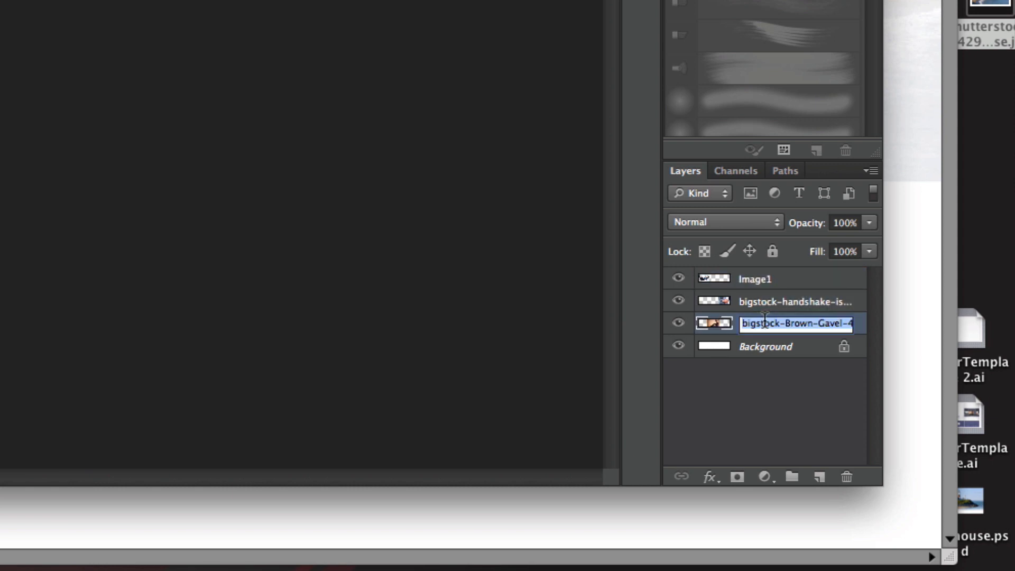
text(Image2)
key(Return)
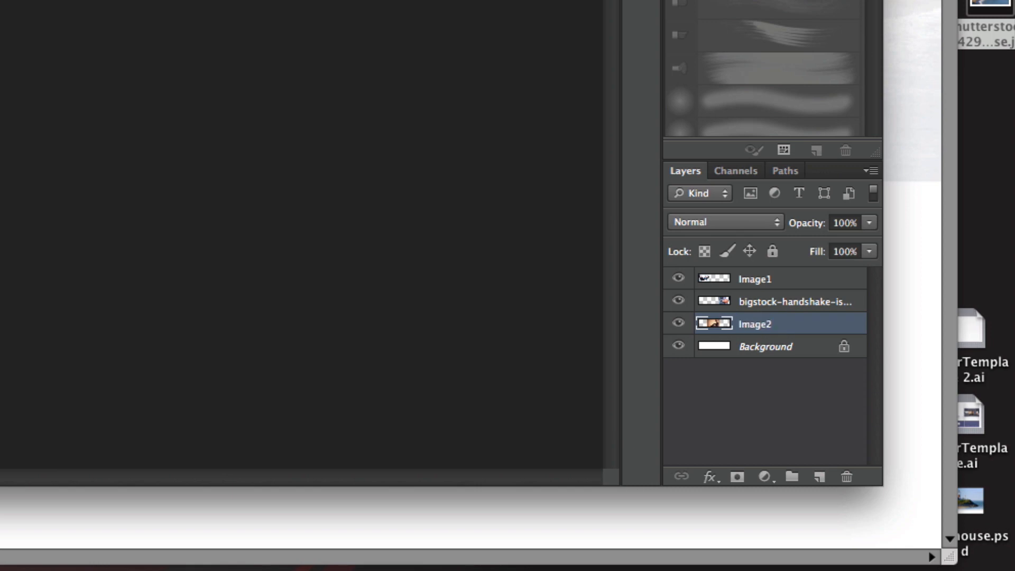
drag(725, 328, 725, 301)
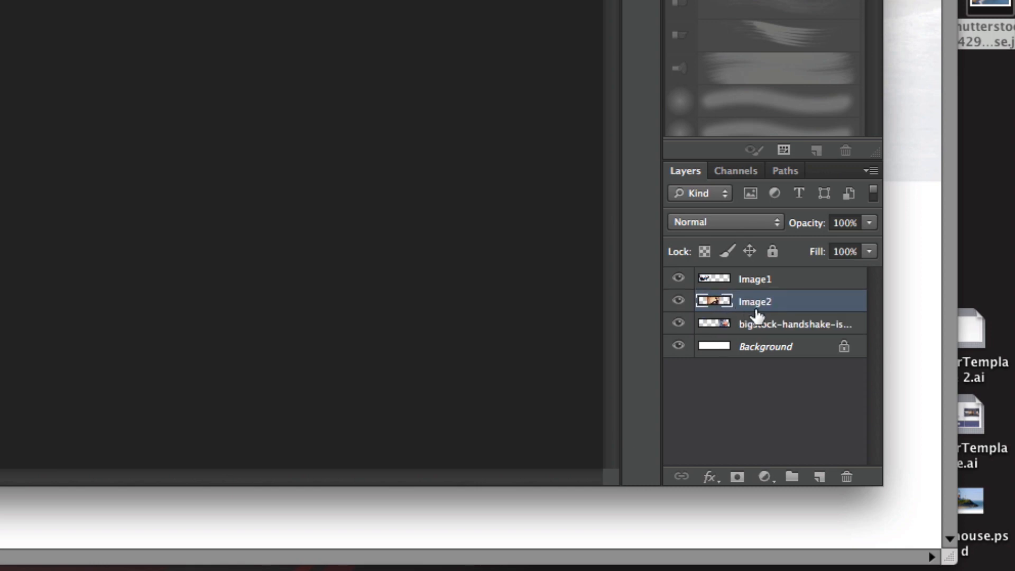
- Rename the handshake layer as Image3
click(756, 326)
double_click(755, 325)
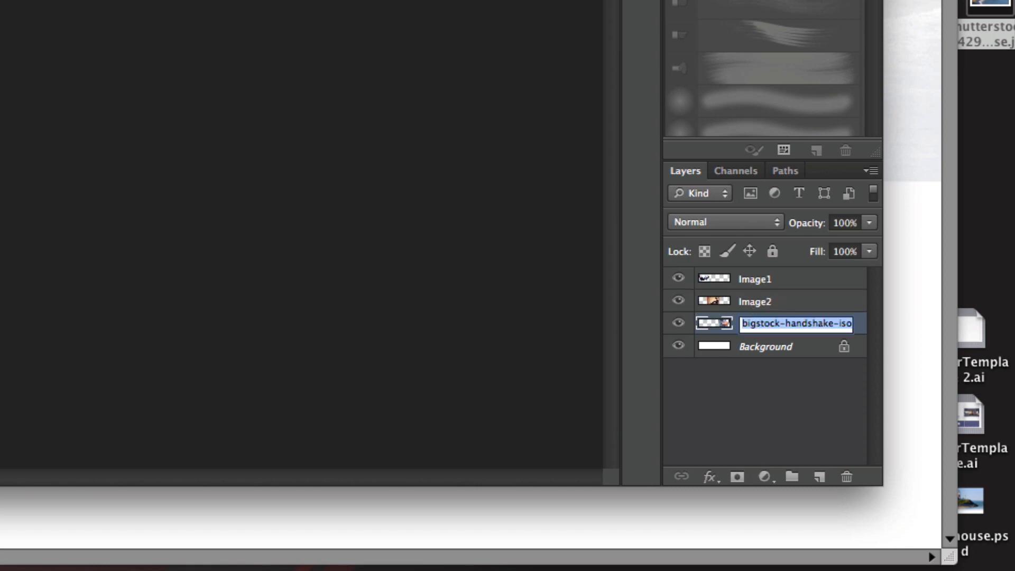
text(Image3)
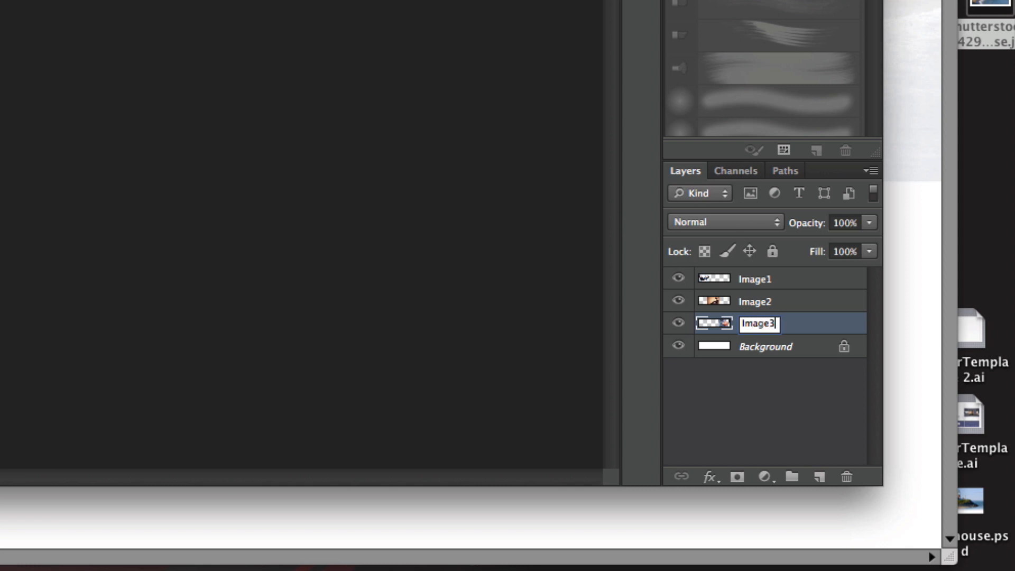
key(Return)
- Add a layer mask to the Image1 layer and hide the guides
click(778, 286)
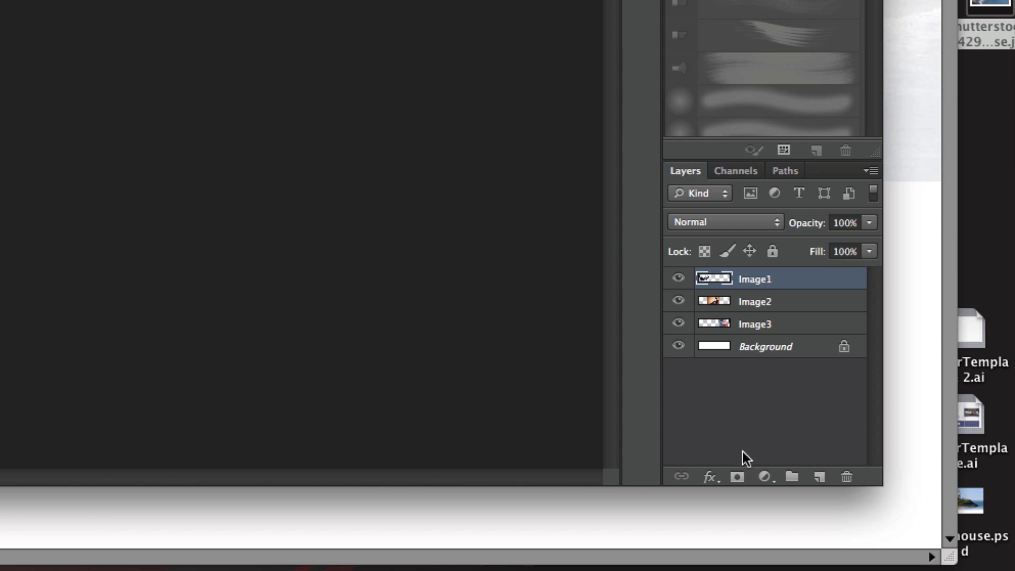
click(740, 479)
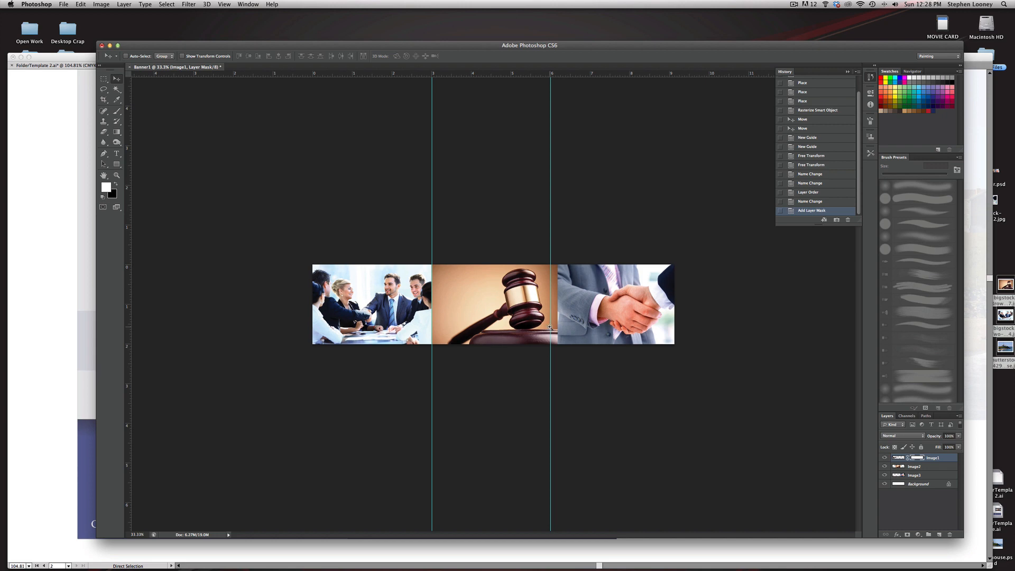
key(super+plus)
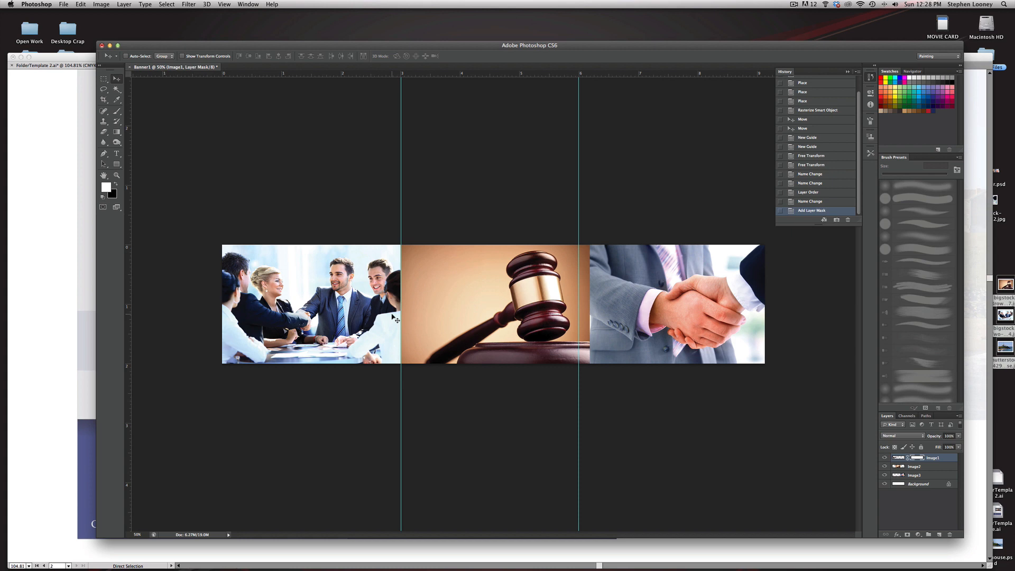
key(super+semicolon)
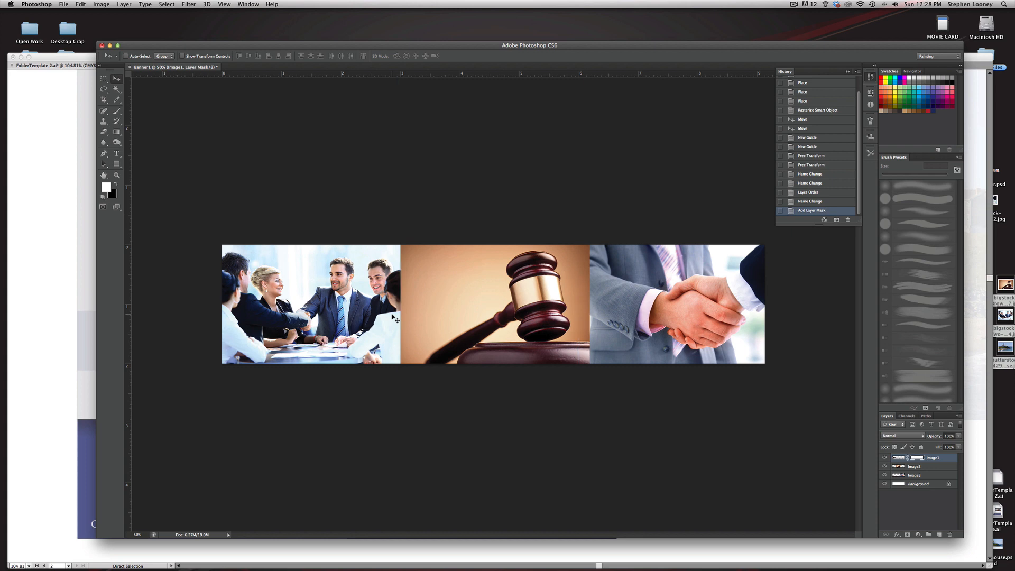
- Paint black with a small soft brush on Image1's mask along the edge where the colleagues photo meets the gavel photo
click(118, 112)
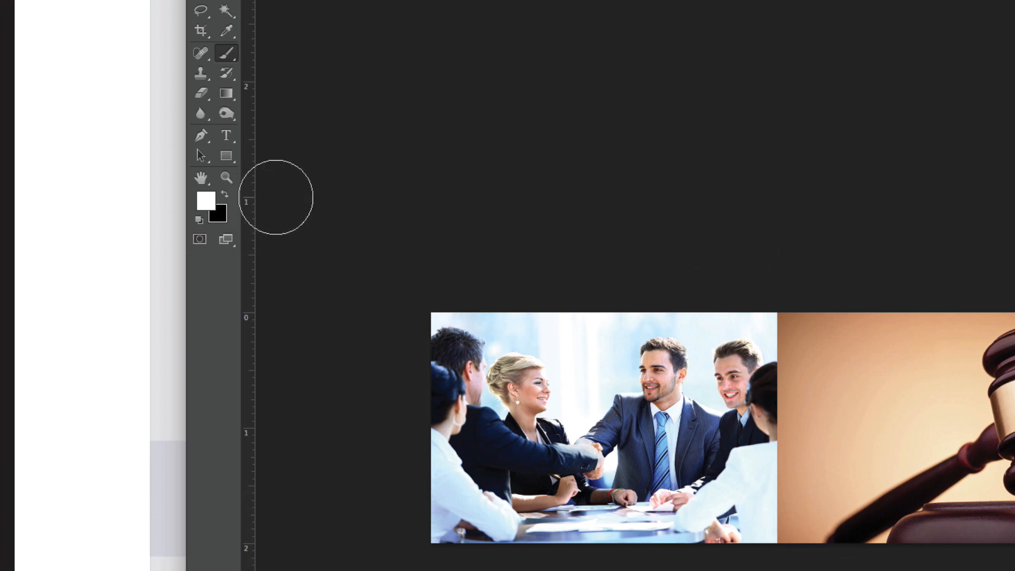
key(x)
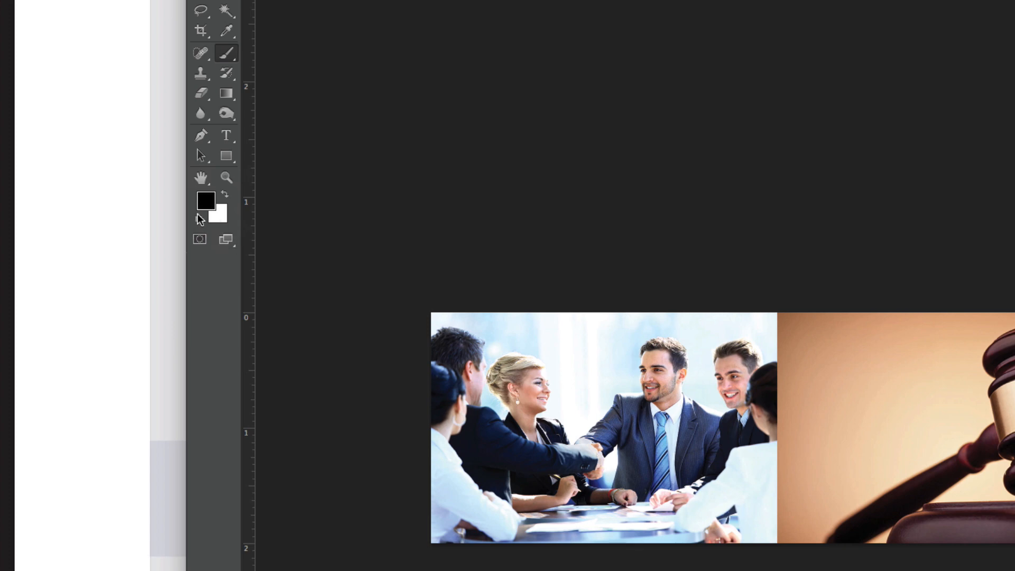
mouse_move(776, 333)
mouse_down()
mouse_move(775, 324)
mouse_move(774, 340)
mouse_up()
key(ctrl+z)
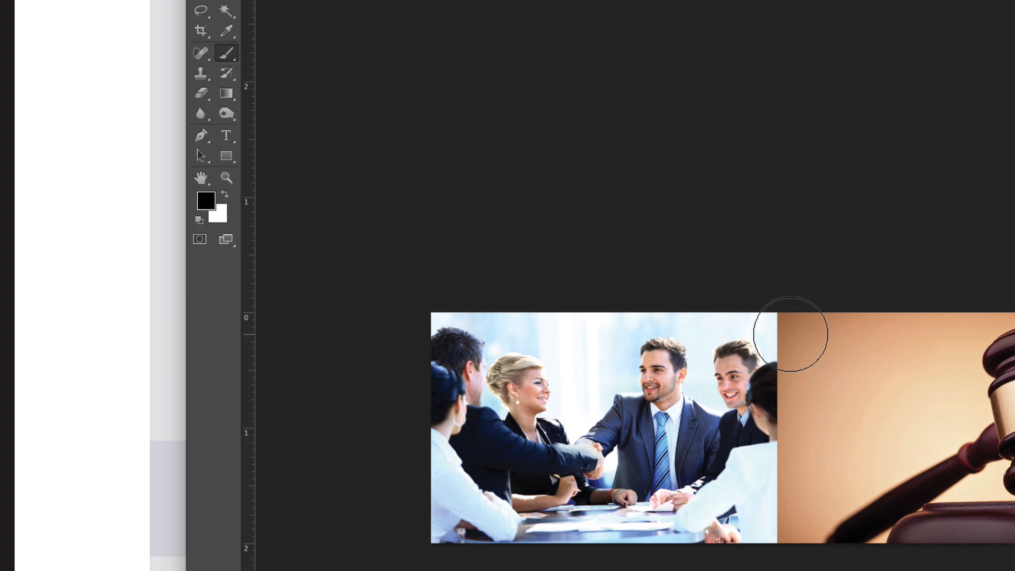
key(bracketleft)
key(bracketleft)
key(bracketleft)
key(bracketleft)
key(bracketleft)
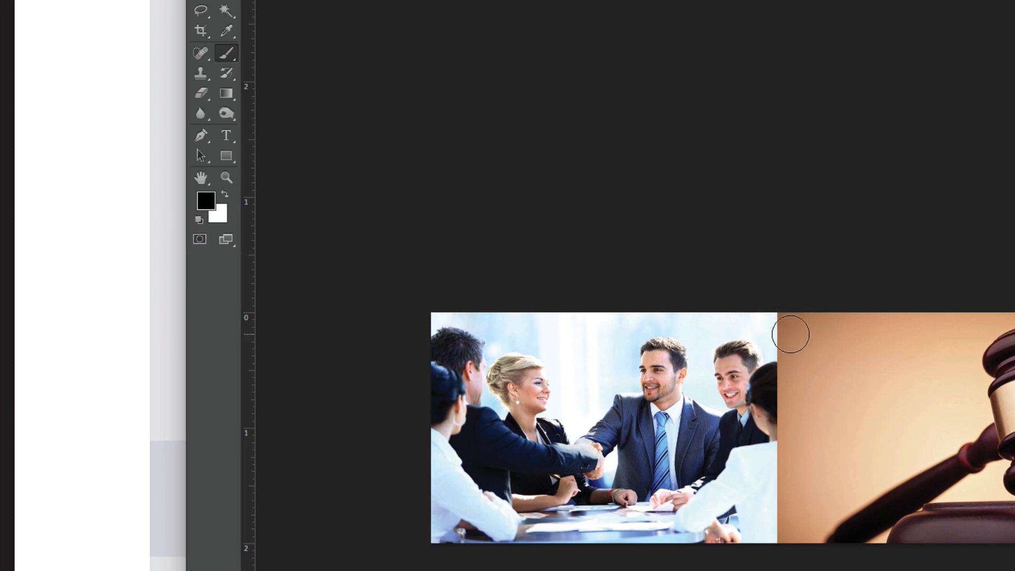
key(bracketleft)
key(bracketleft)
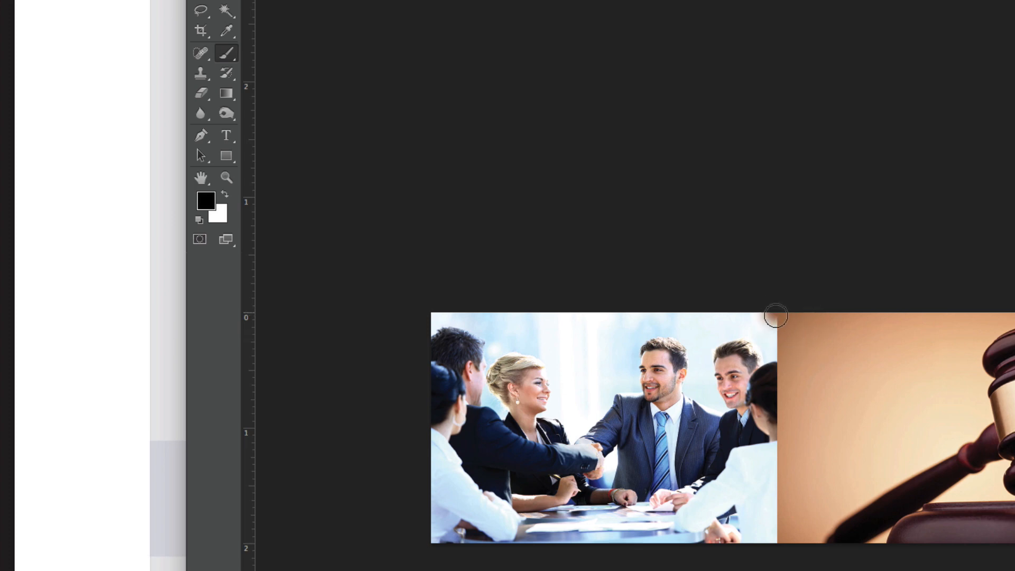
mouse_move(776, 316)
mouse_down()
mouse_move(779, 561)
mouse_move(784, 396)
mouse_up()
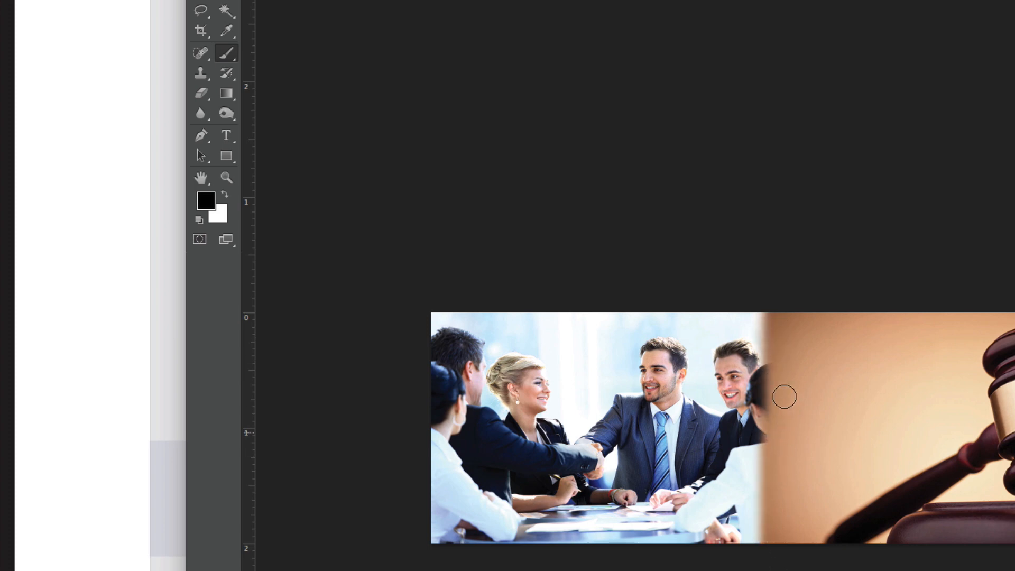
- Enlarge the brush slightly and paint another black pass on Image1's mask to soften the blend into the gavel photo
key(bracketright)
key(bracketright)
key(bracketright)
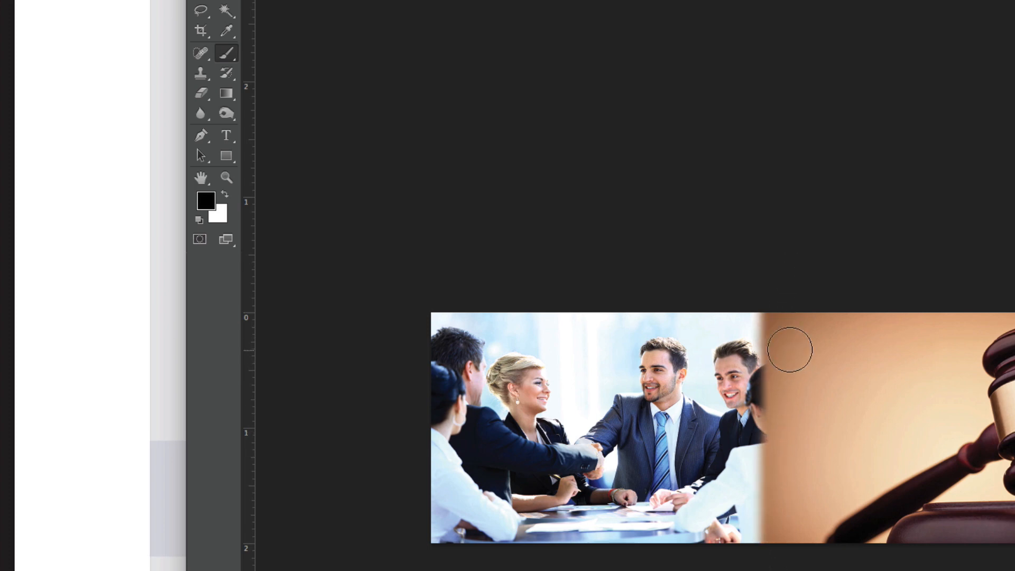
key(bracketleft)
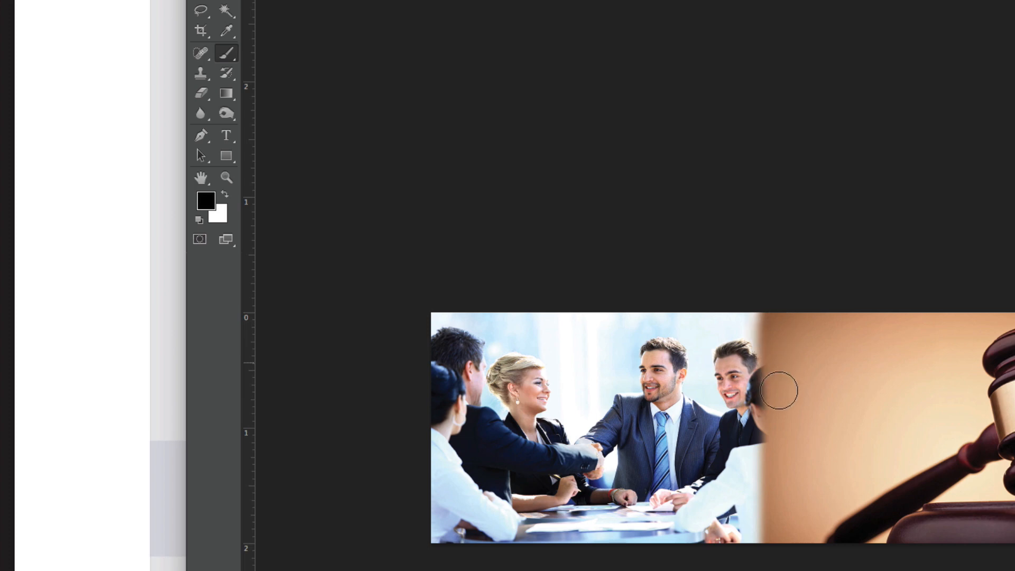
mouse_move(780, 390)
mouse_down()
mouse_move(780, 526)
mouse_move(791, 274)
mouse_up()
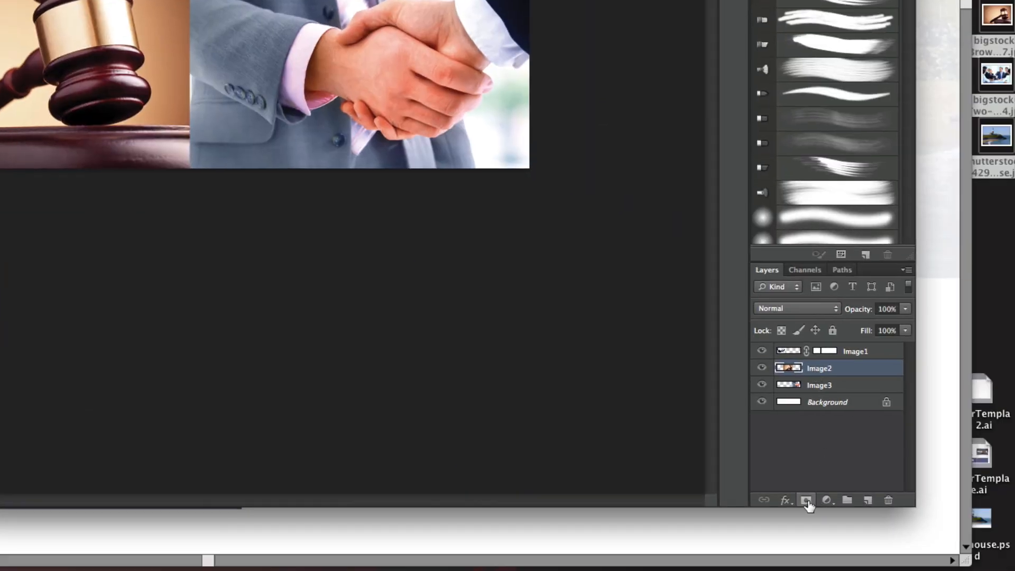
- Add a layer mask to Image2 and paint black along its edge to blend the gavel photo into the handshake photo
click(806, 501)
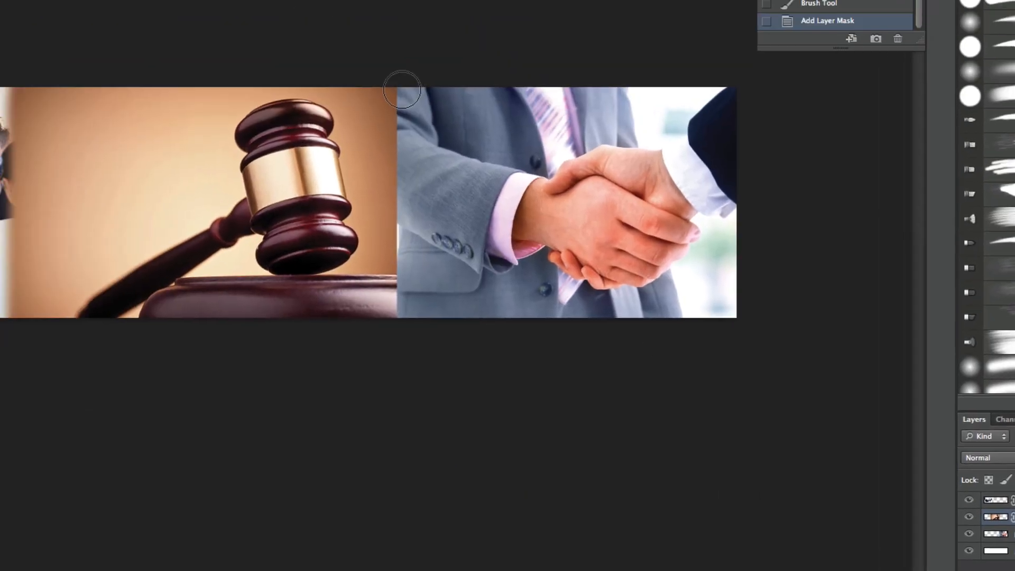
mouse_move(576, 209)
mouse_down()
mouse_move(582, 386)
mouse_move(608, 521)
mouse_up()
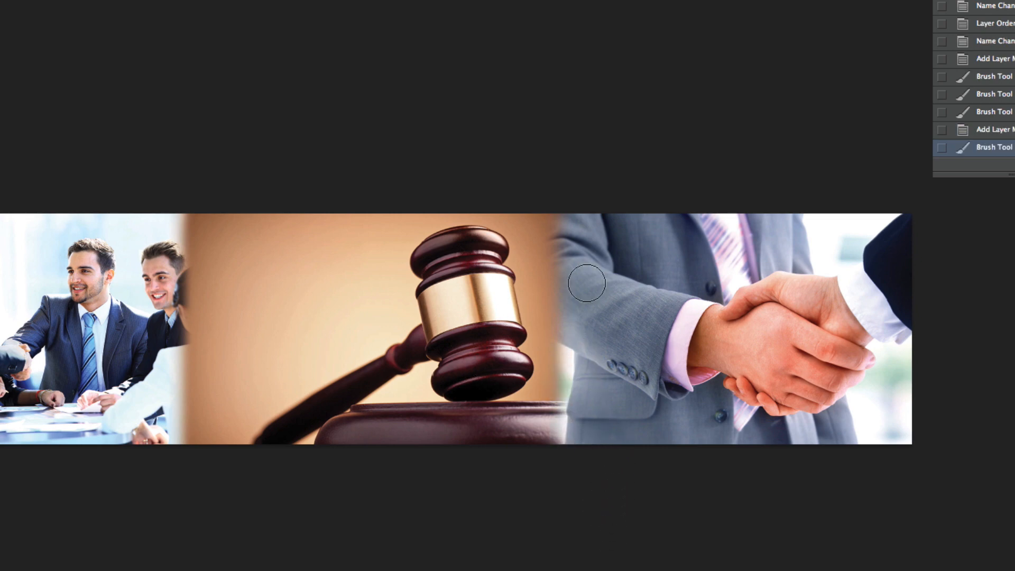
scroll(390, 332, down, 1)
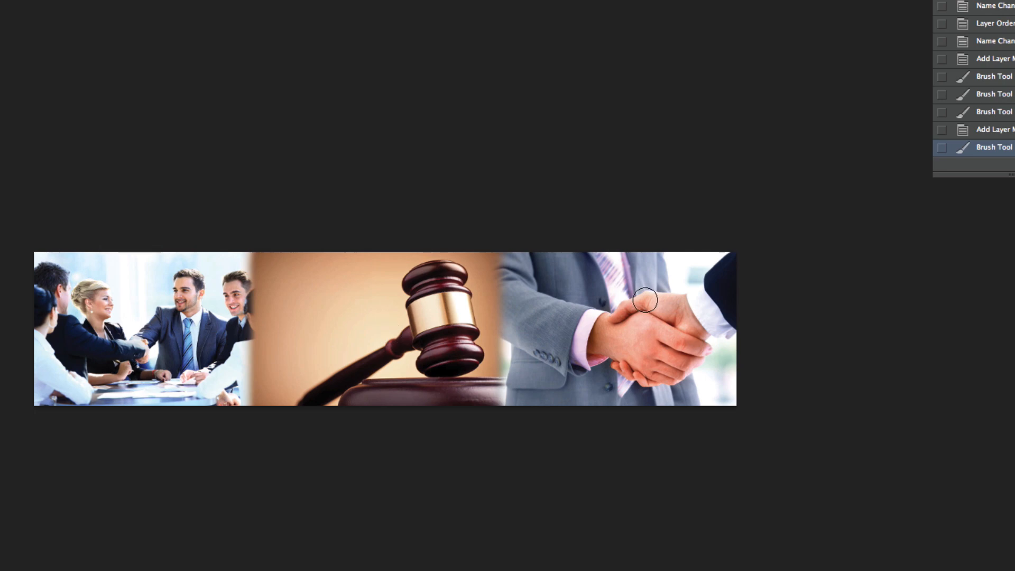
- Save the banner to the Desktop as Banner1.psd in Photoshop format with layers included
click(63, 5)
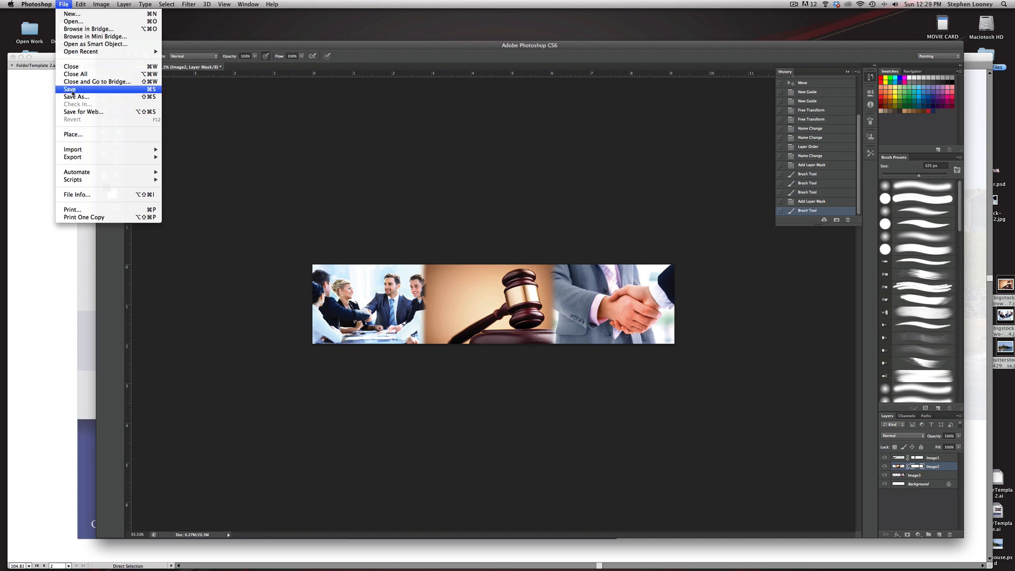
click(70, 89)
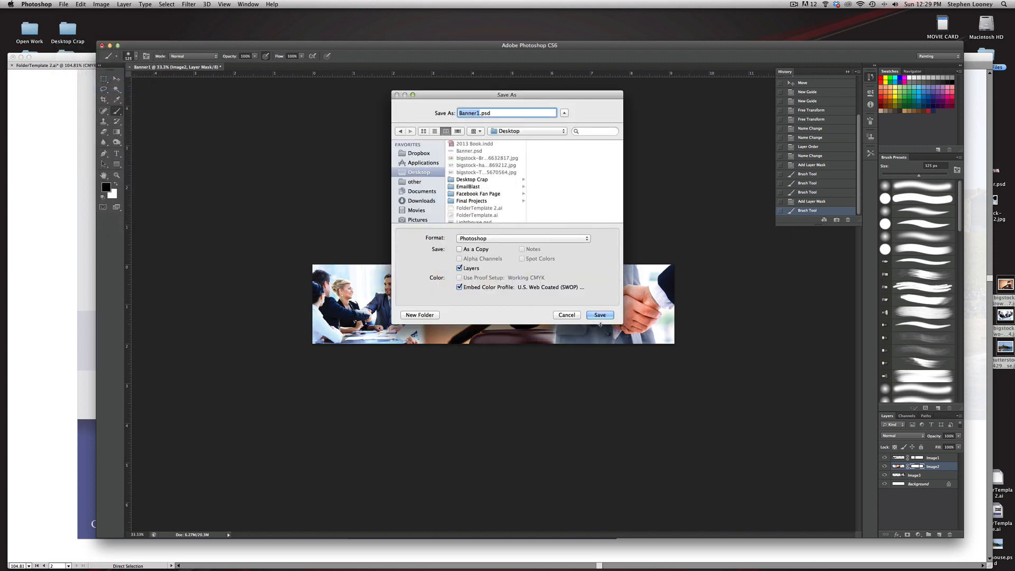
click(600, 316)
click(605, 250)
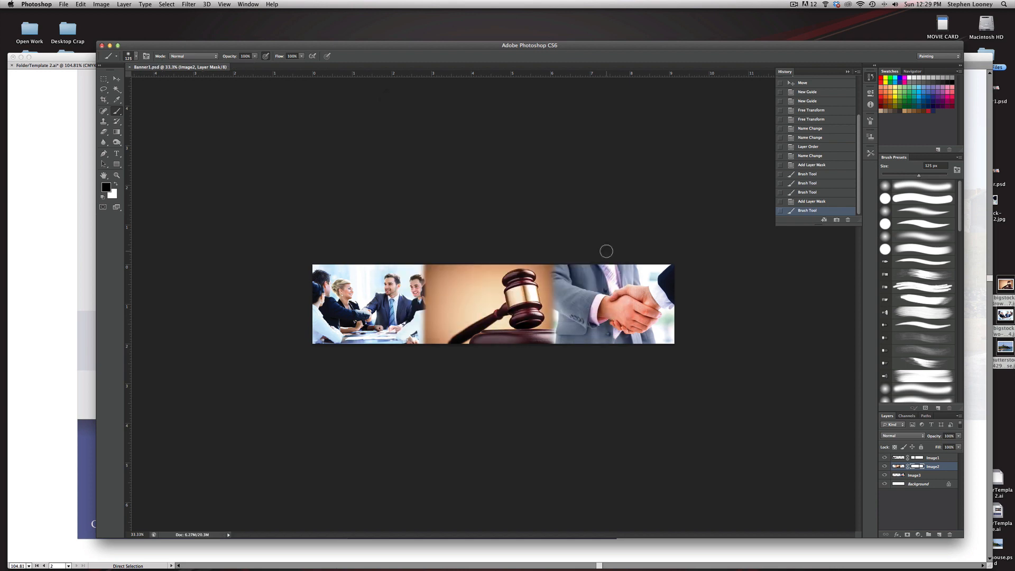
- Open the Shutterstock lighthouse JPG from the desktop in Photoshop
click(1011, 231)
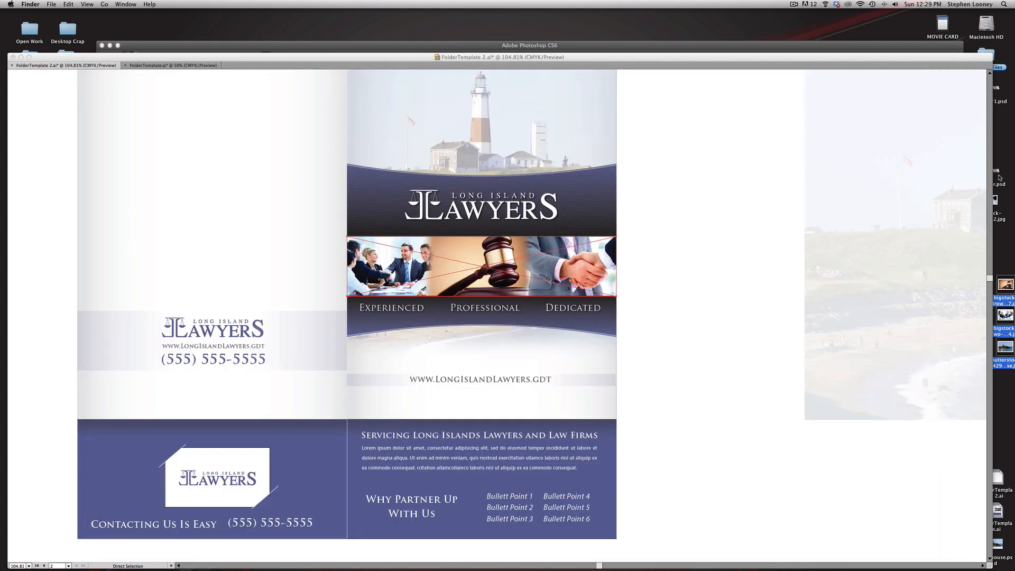
drag(998, 207, 1008, 216)
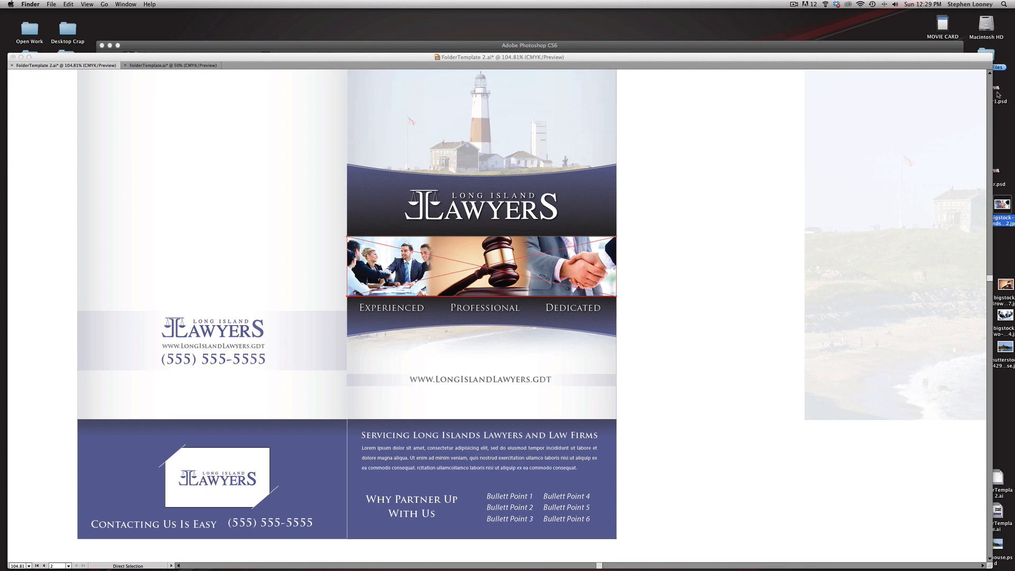
click(1005, 348)
mouse_move(521, 565)
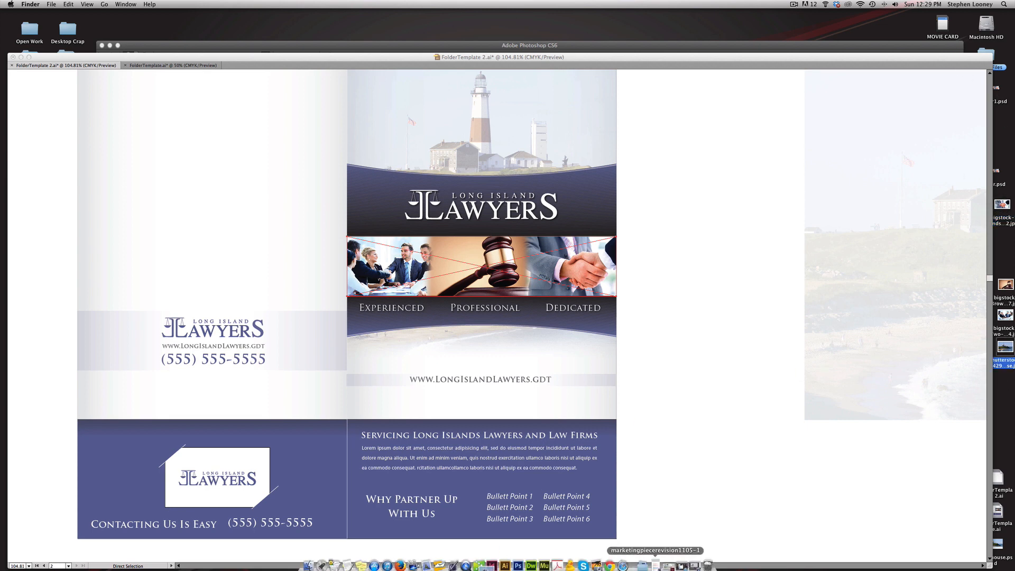
drag(521, 564, 519, 561)
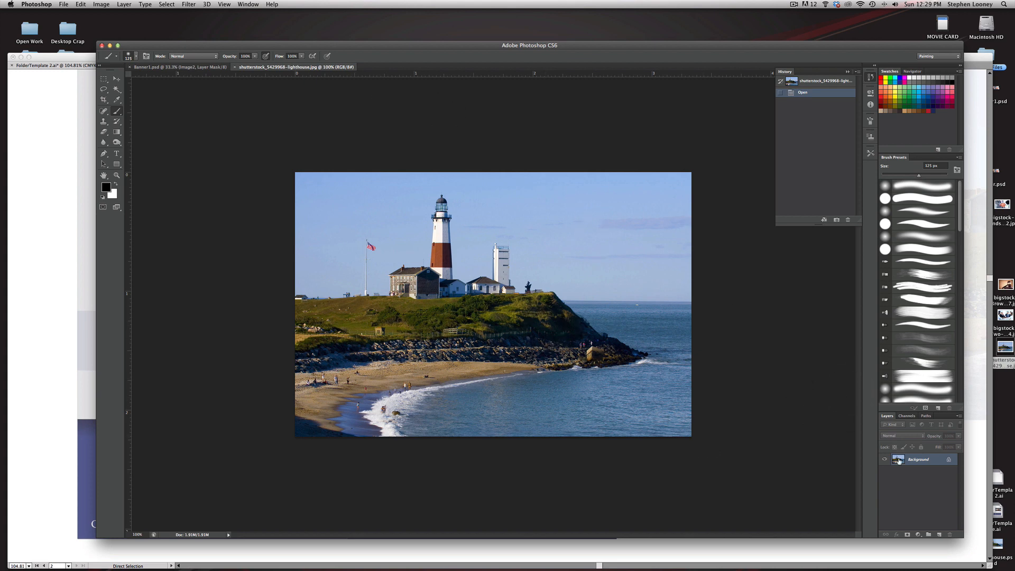
- Convert the lighthouse photo's background into a regular layer named Layer 0 and change the image mode to CMYK Color
double_click(899, 460)
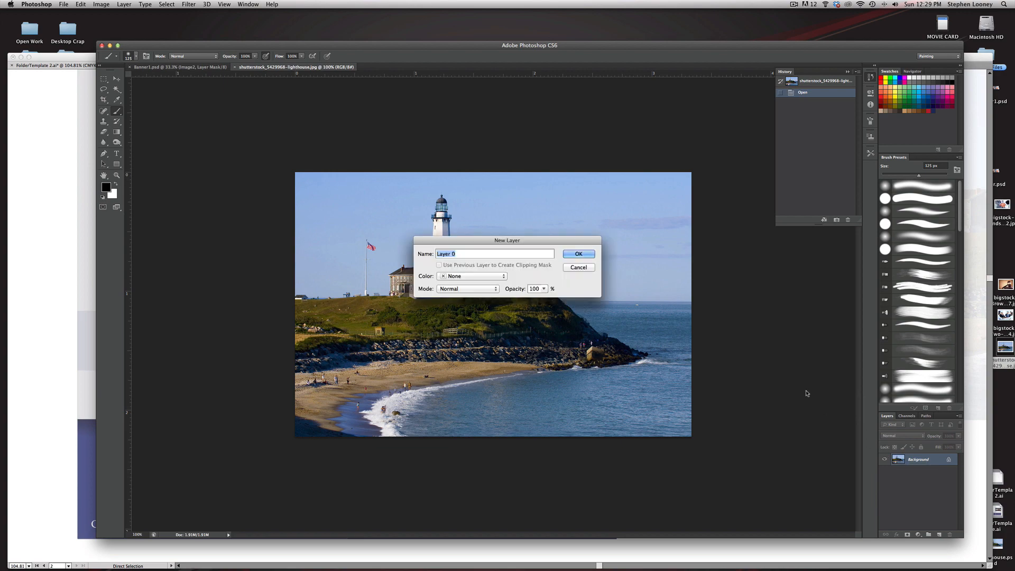
key(Return)
click(106, 5)
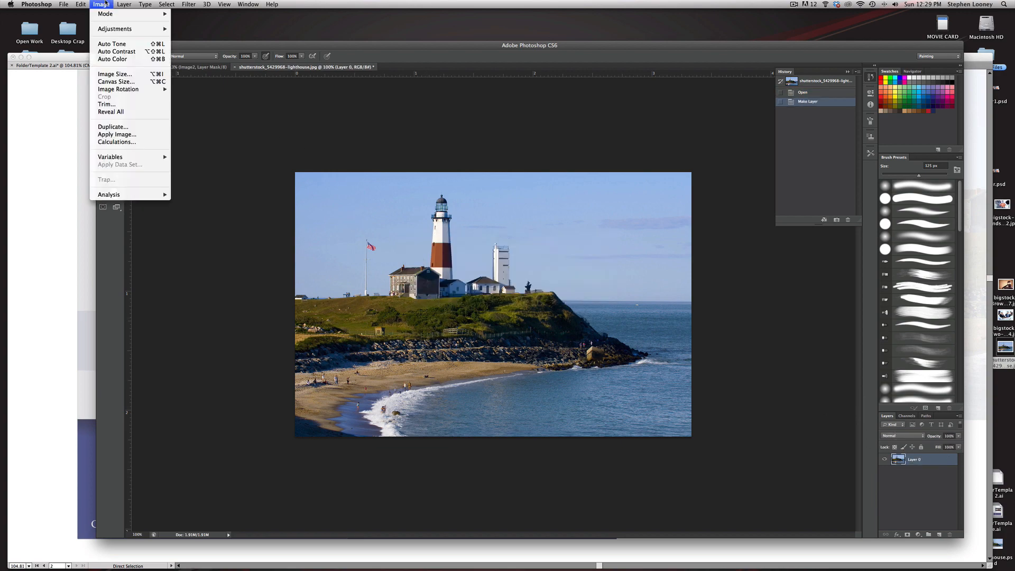
mouse_move(209, 26)
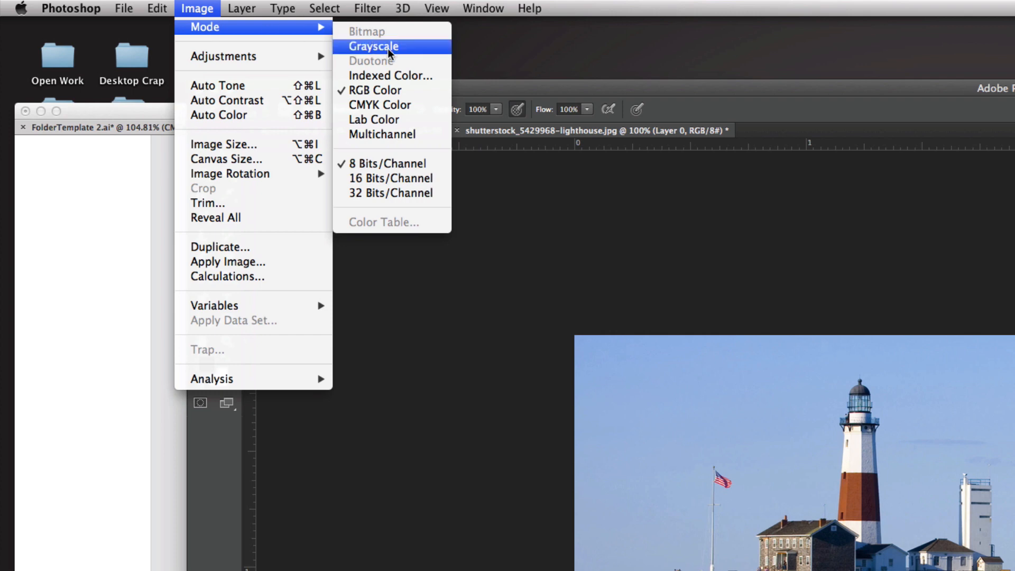
click(388, 106)
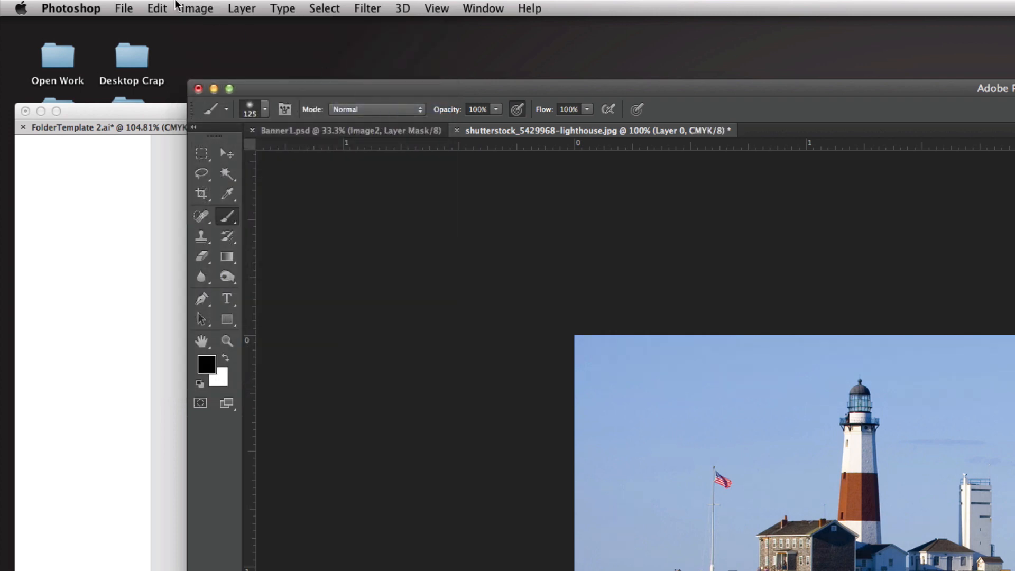
- Resize the lighthouse image to a document width of 12 inches with proportions constrained and resolution at 300 pixels/inch
click(196, 7)
mouse_move(207, 62)
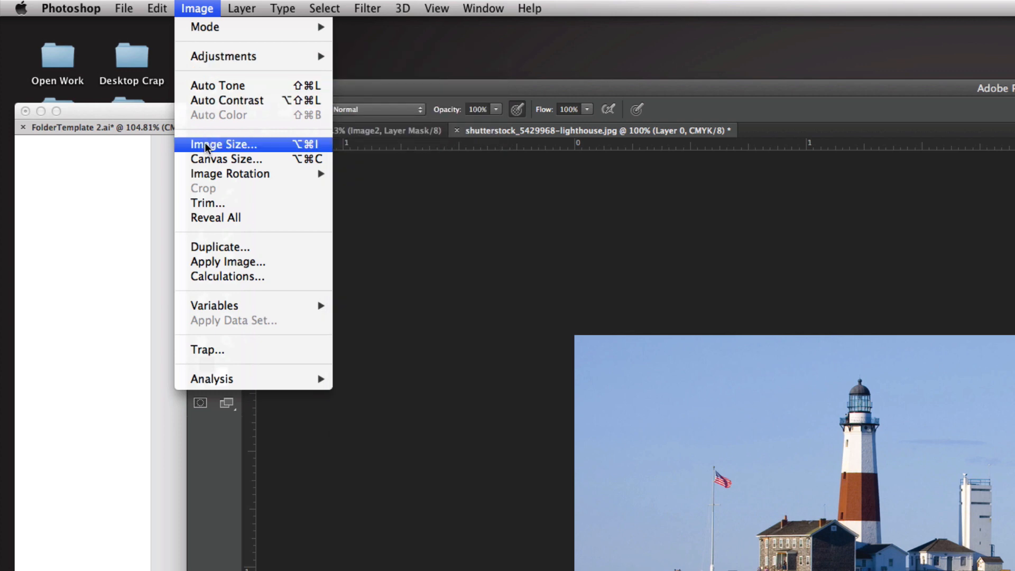
click(205, 143)
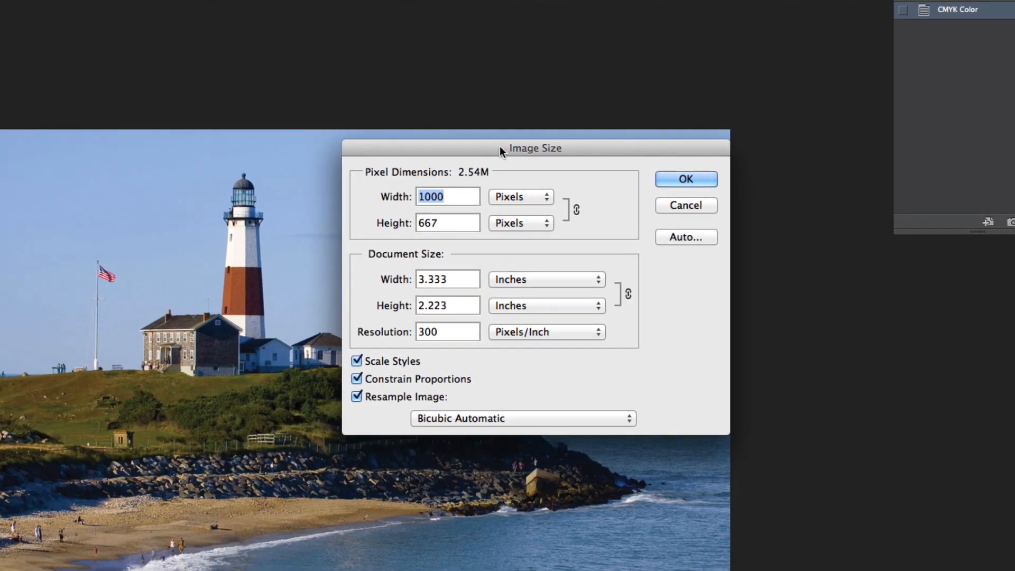
drag(500, 146, 706, 117)
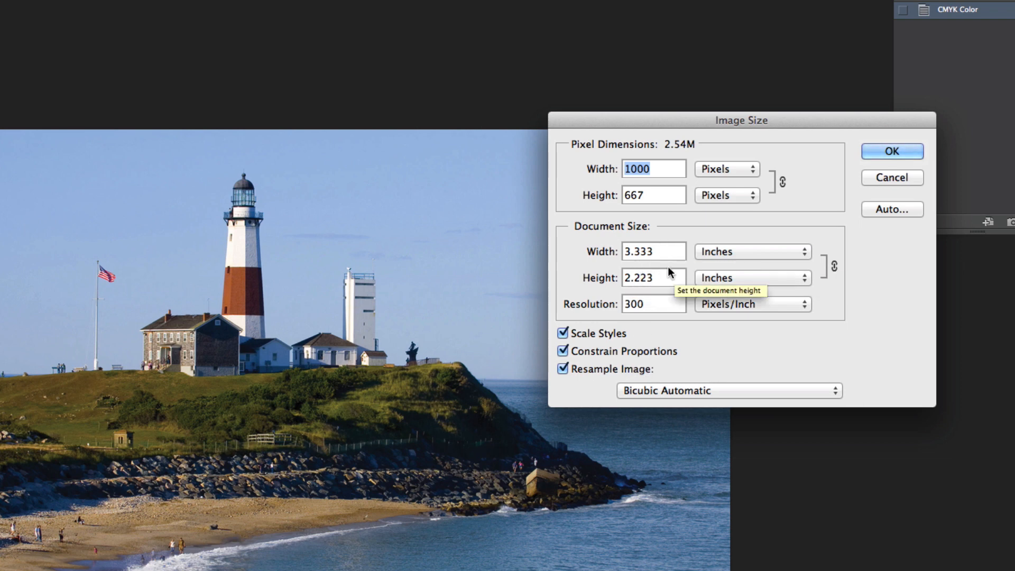
double_click(666, 247)
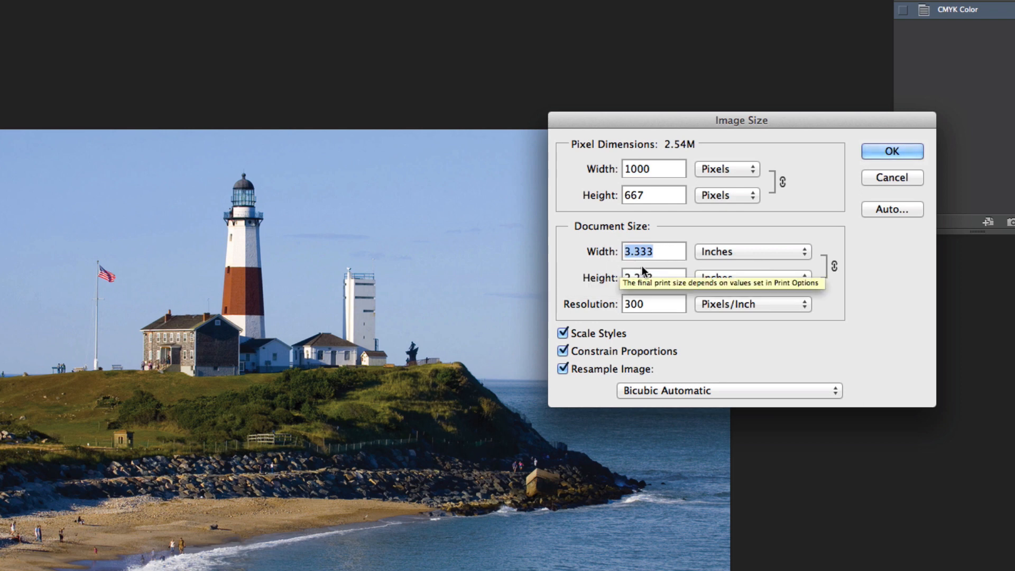
text(12)
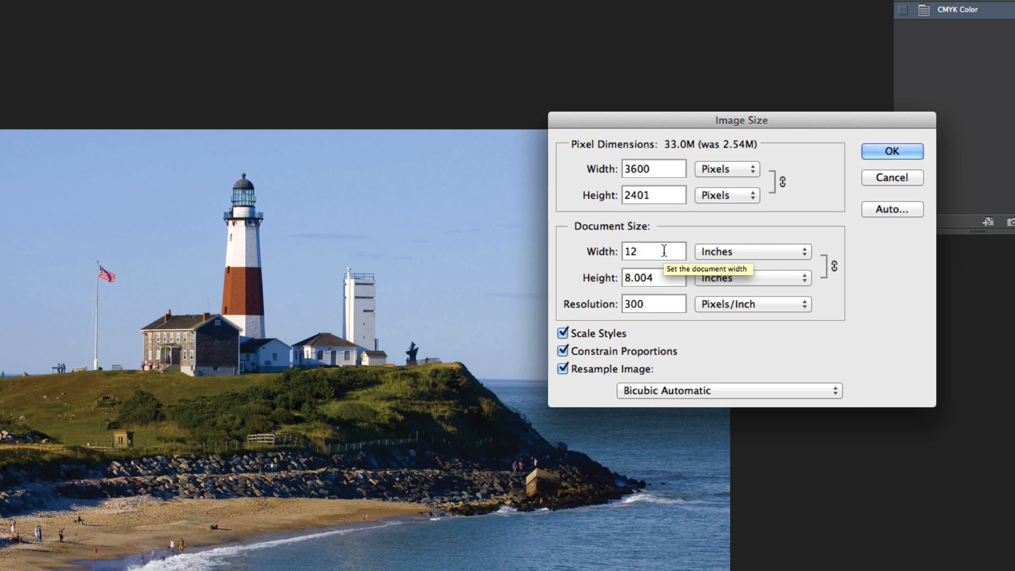
click(885, 153)
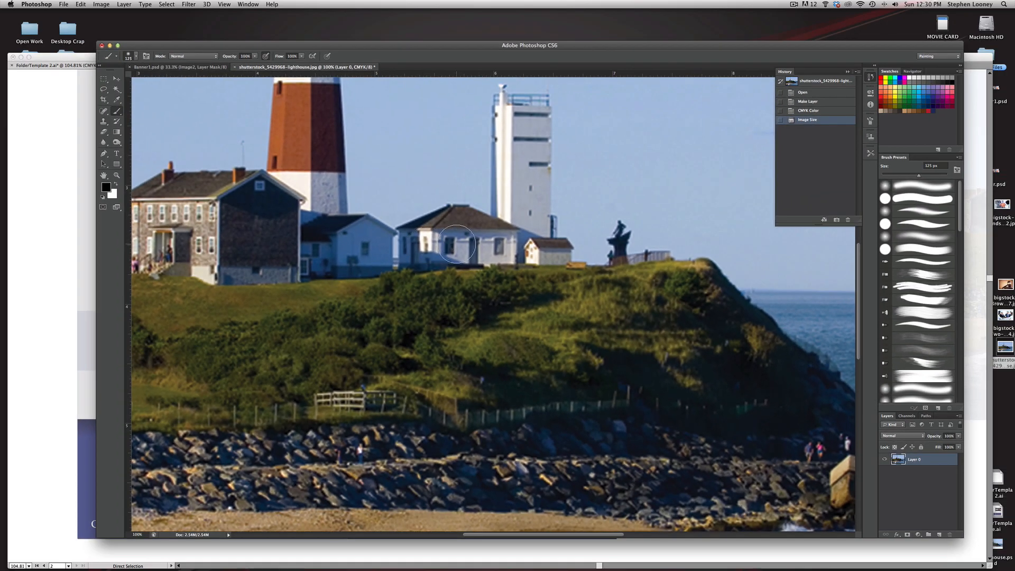
- Save the lighthouse image to the Desktop as Lighthouse2.psd in Photoshop format with layers and maximized compatibility
key(super+minus)
key(super+minus)
key(super+minus)
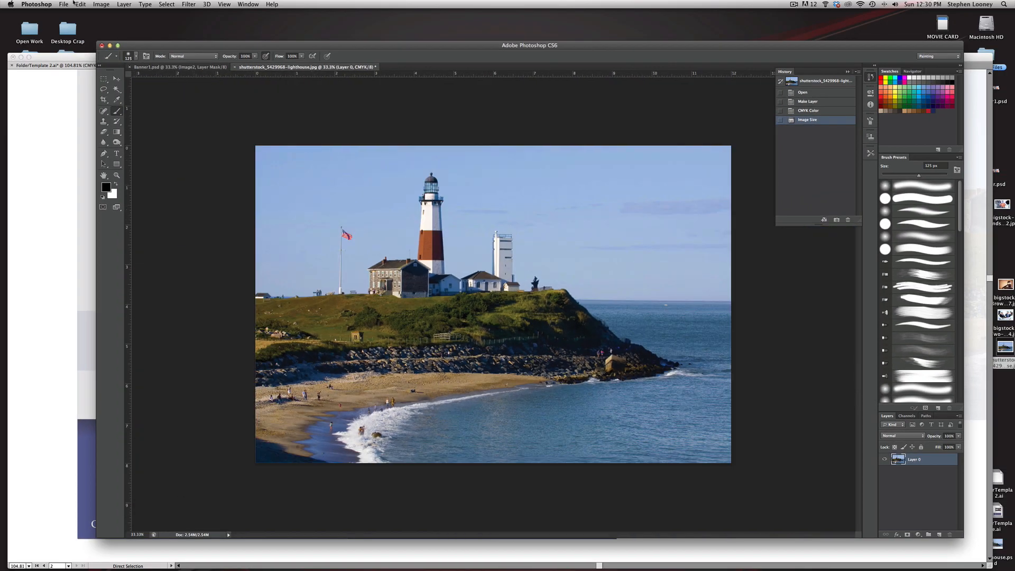
click(63, 4)
click(116, 99)
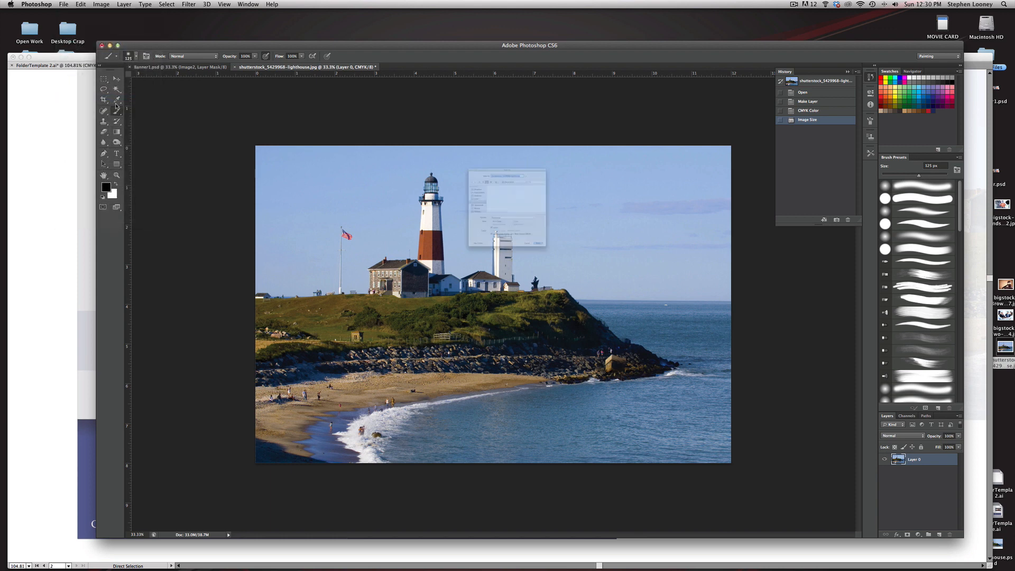
text(Lighthouse)
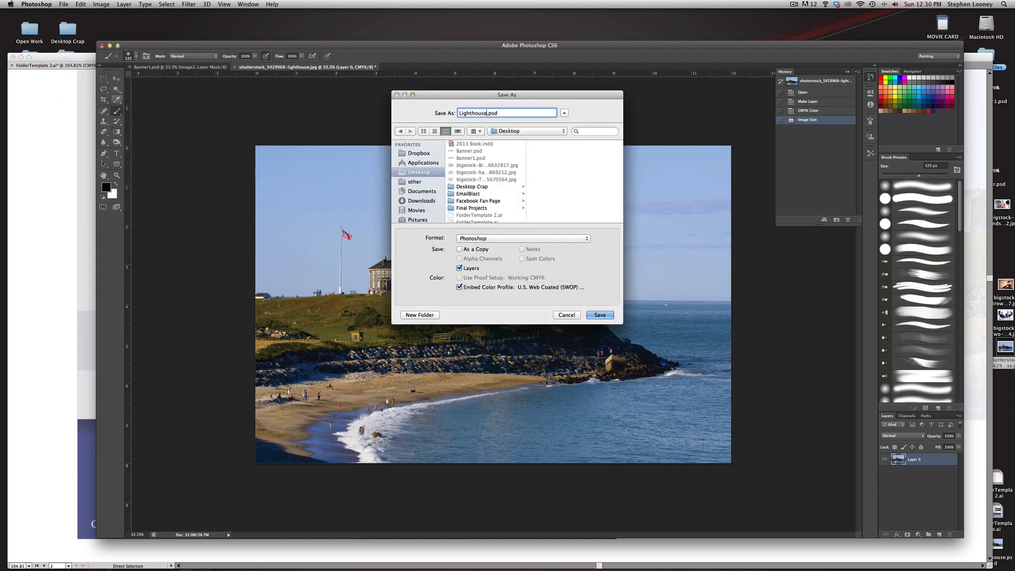
key(Return)
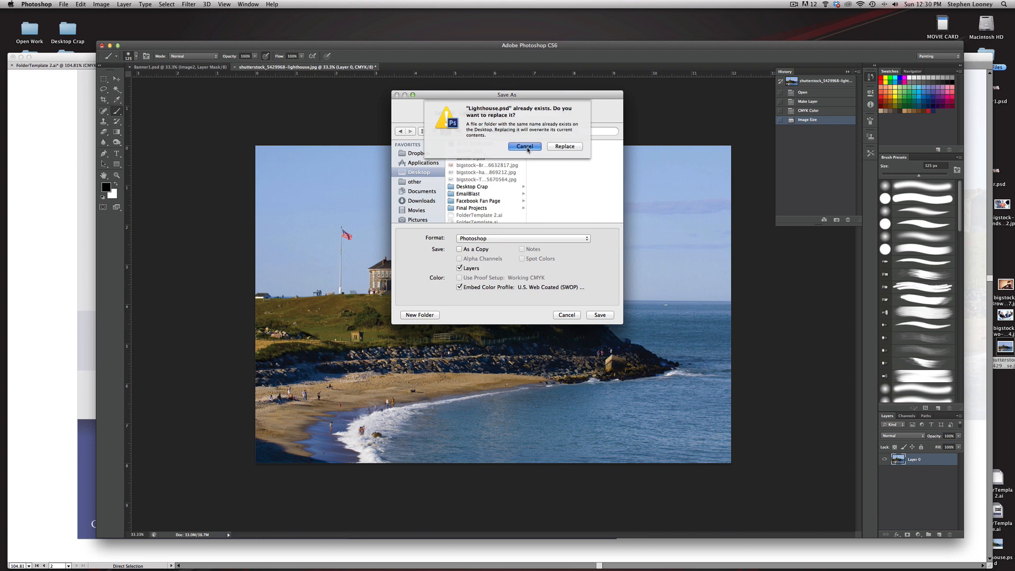
click(524, 146)
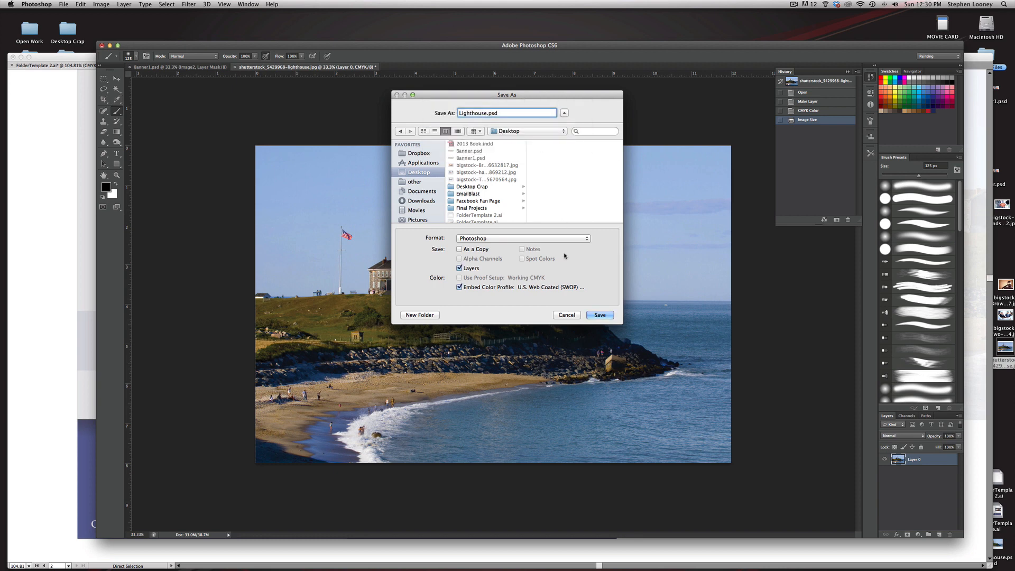
click(597, 315)
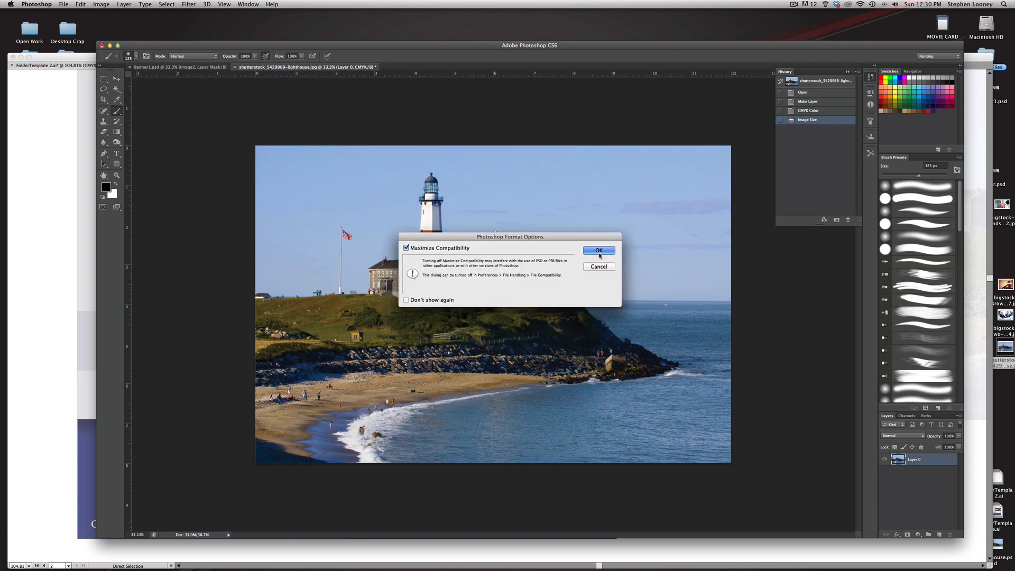
click(600, 250)
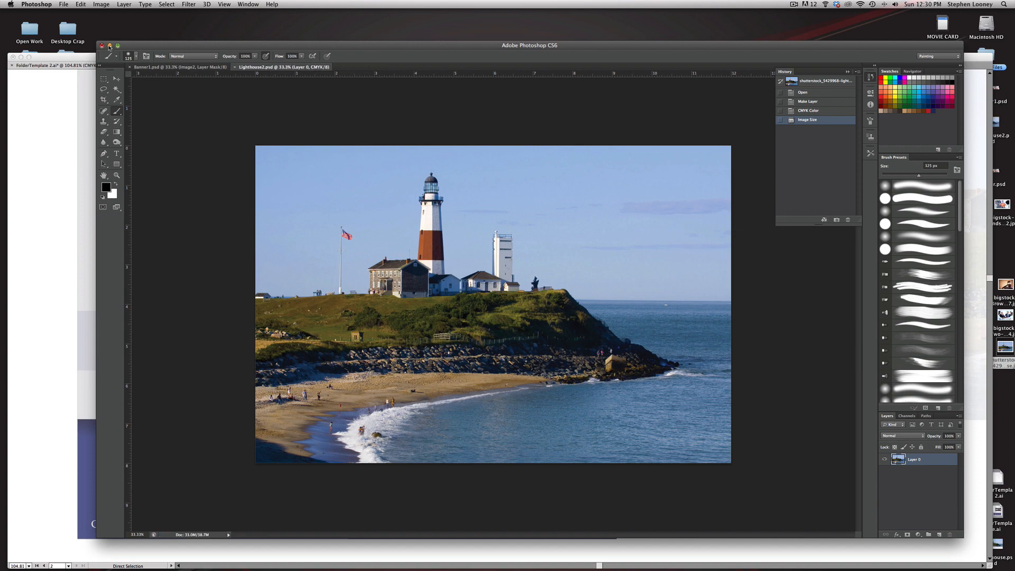
- Minimize the Photoshop window, switch to Illustrator and bring up the blank outside template in FolderTemplate 2.ai
click(109, 46)
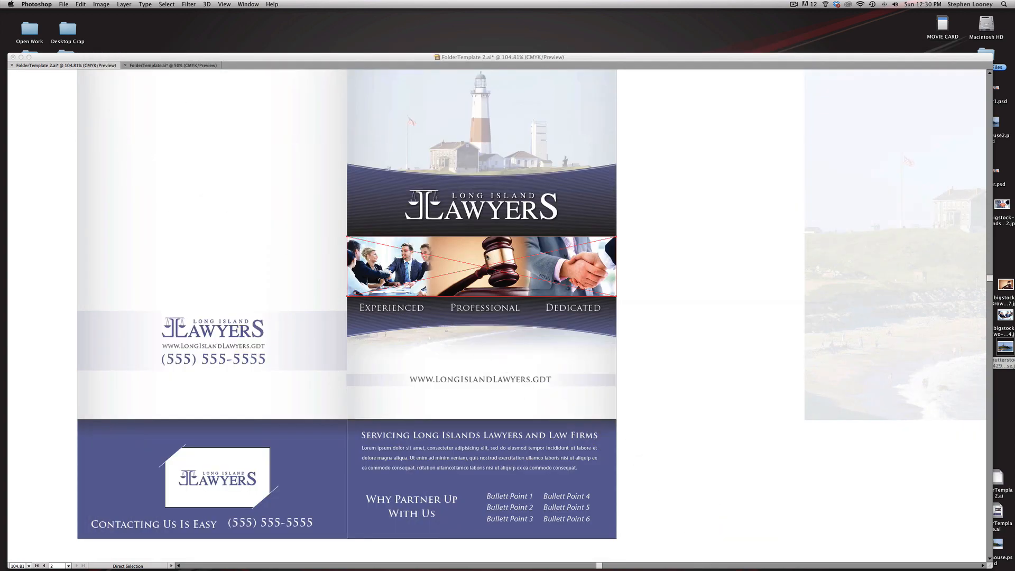
click(668, 240)
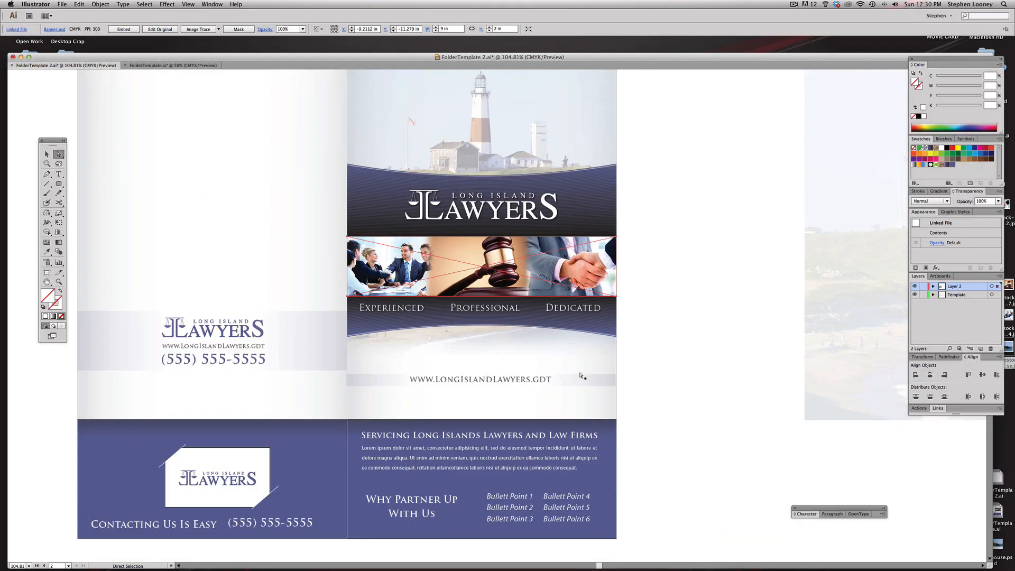
click(170, 65)
click(437, 199)
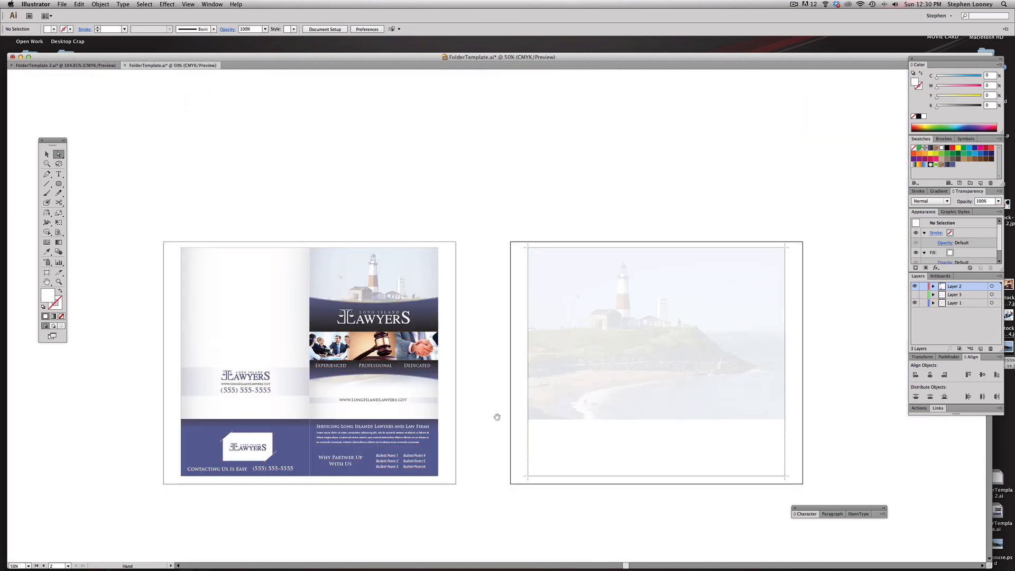
drag(497, 417, 497, 309)
click(83, 65)
drag(507, 550, 532, 376)
alt+super+click(532, 376)
drag(501, 409, 495, 338)
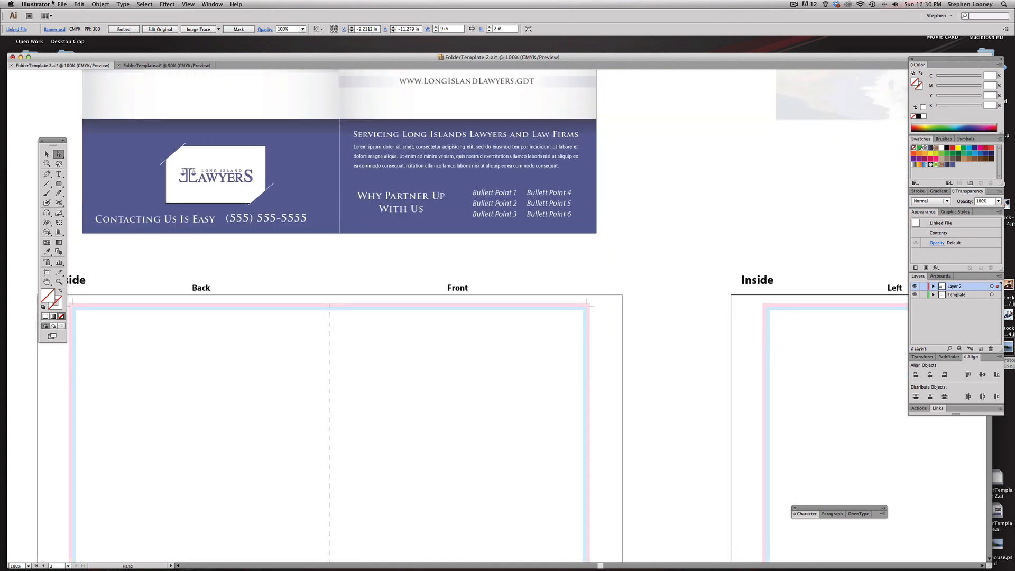
- Place Banner1.psd from the Desktop as a linked image in the folder template document
click(61, 4)
click(78, 120)
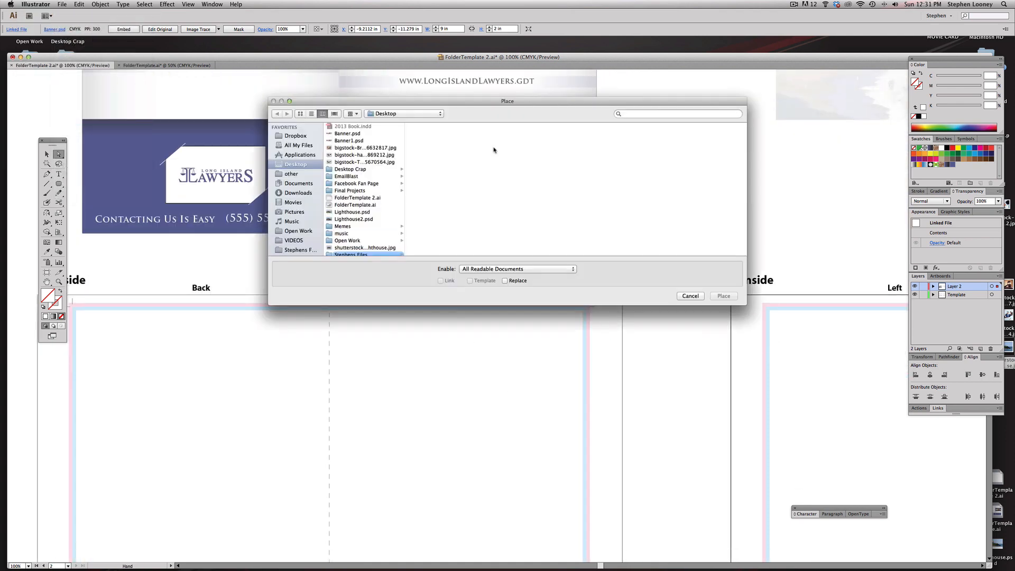
click(359, 133)
click(356, 141)
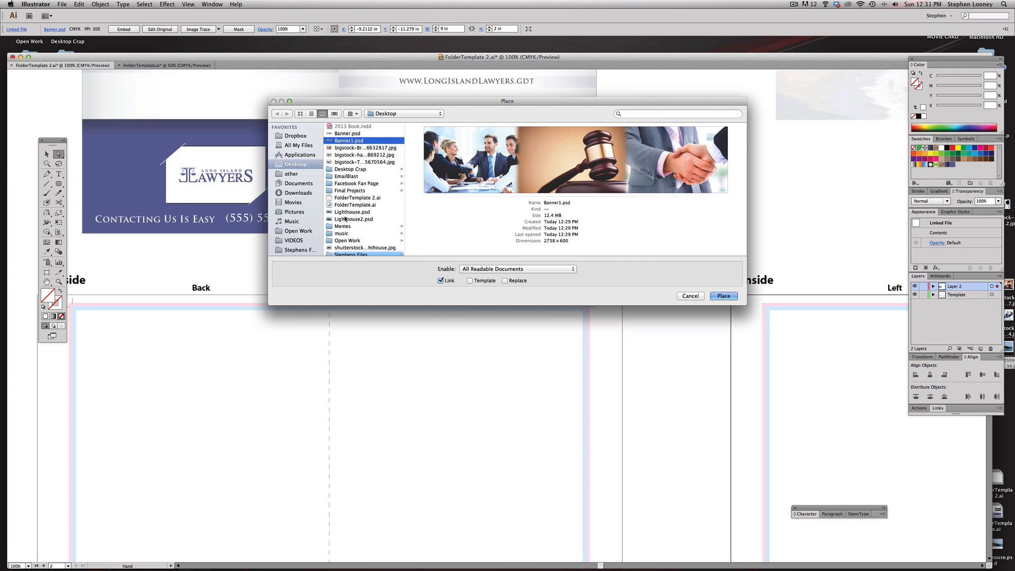
key(Return)
- Place Lighthouse2.psd from the Desktop and move it onto the empty area beside the outside template
click(62, 4)
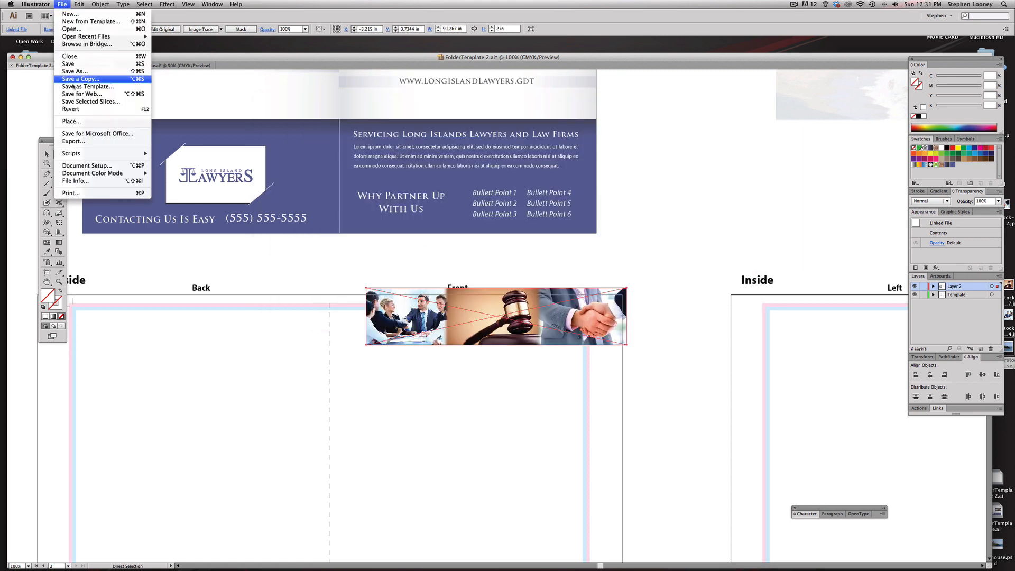
click(78, 120)
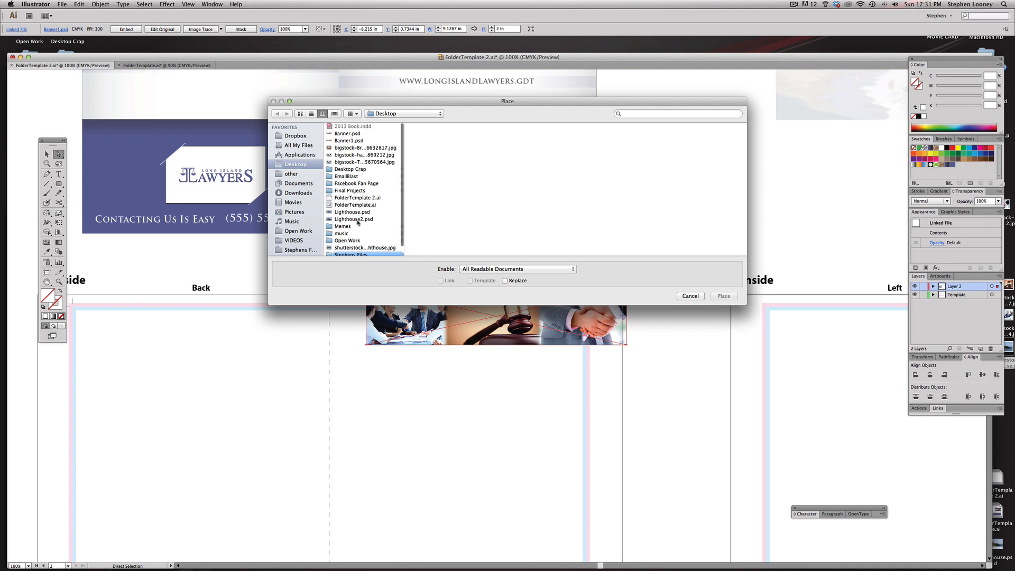
key(Escape)
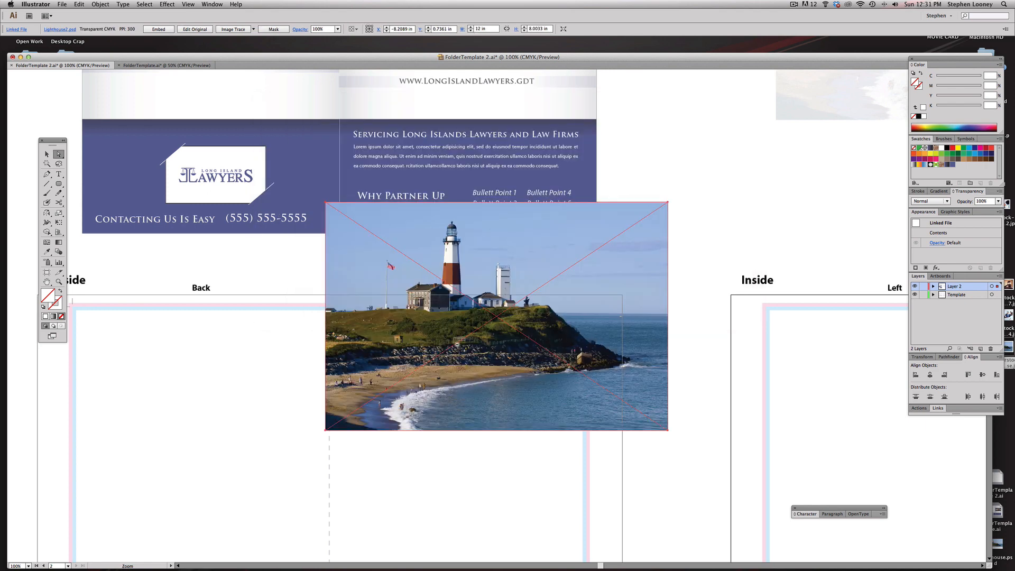
key(super+minus)
drag(501, 303, 165, 258)
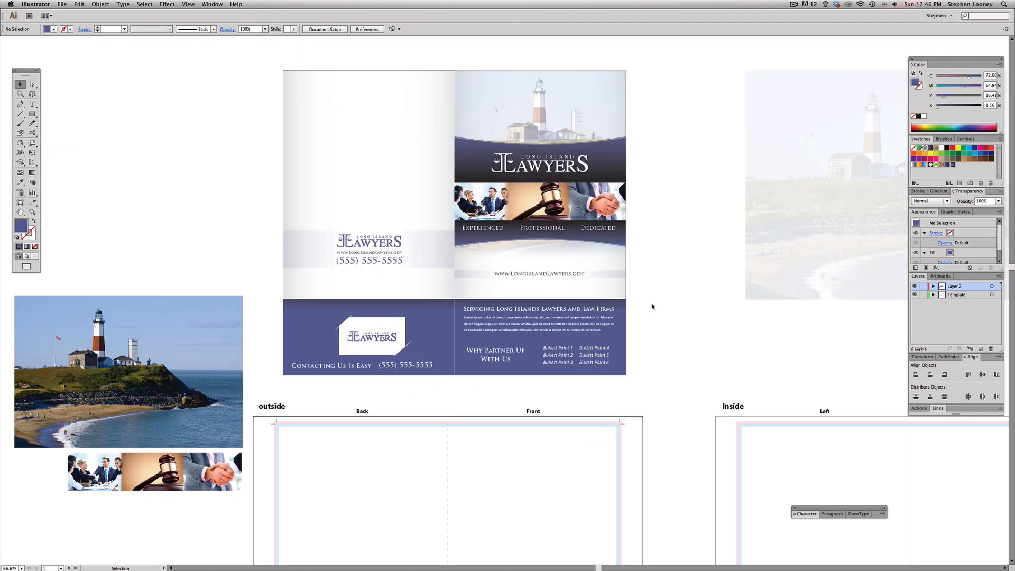
- Duplicate the lighthouse photo onto the outside template, aligning the copy's upper-left corner with the Front panel's upper-left corner
scroll(634, 312, down, 1)
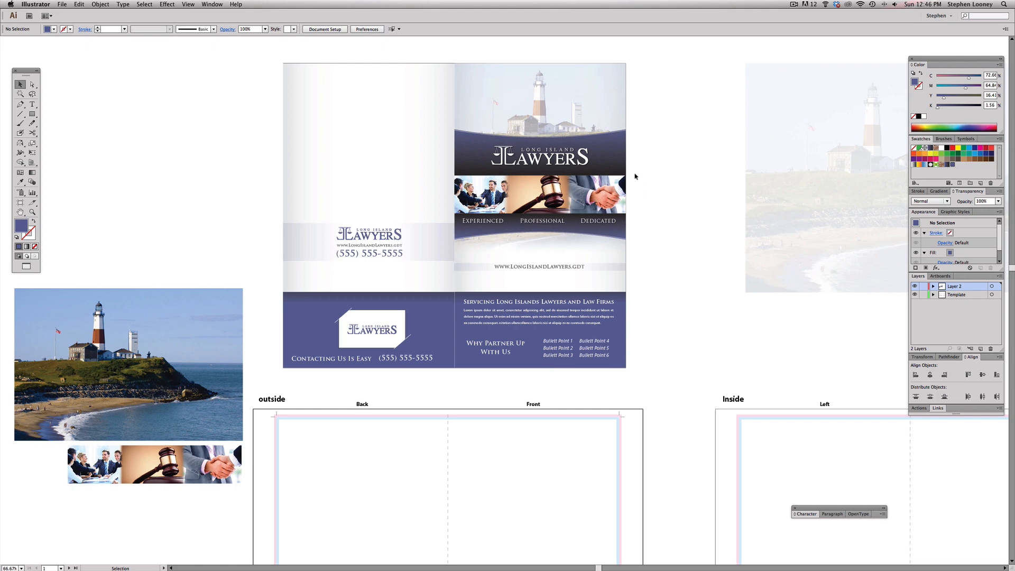
scroll(633, 185, up, 1)
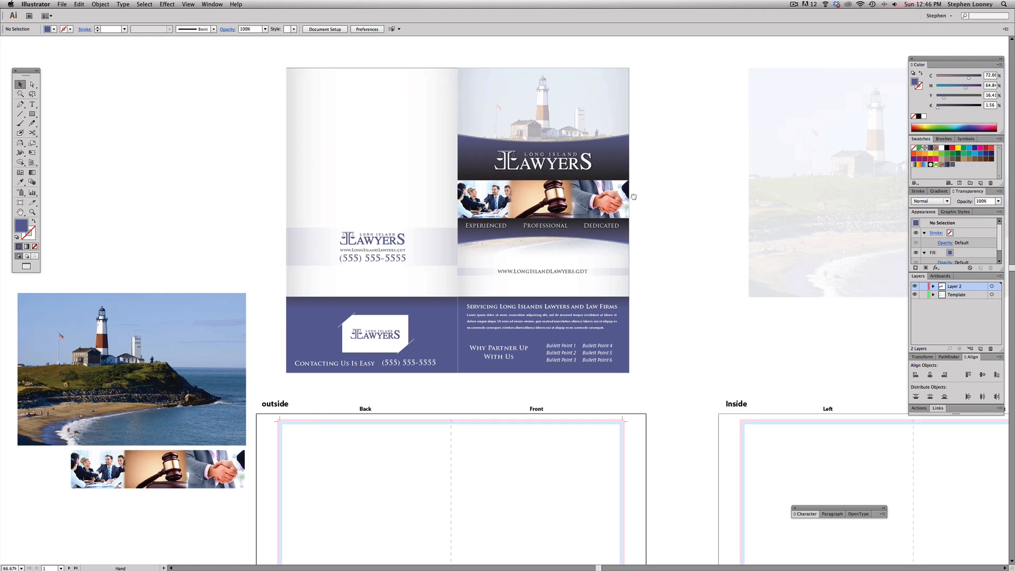
click(574, 115)
scroll(668, 351, down, 10)
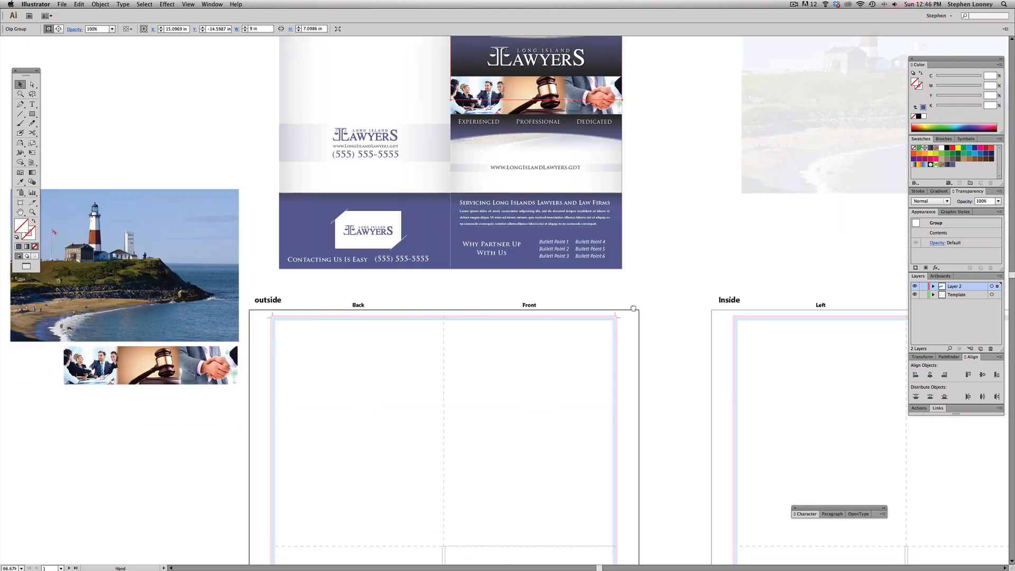
click(133, 249)
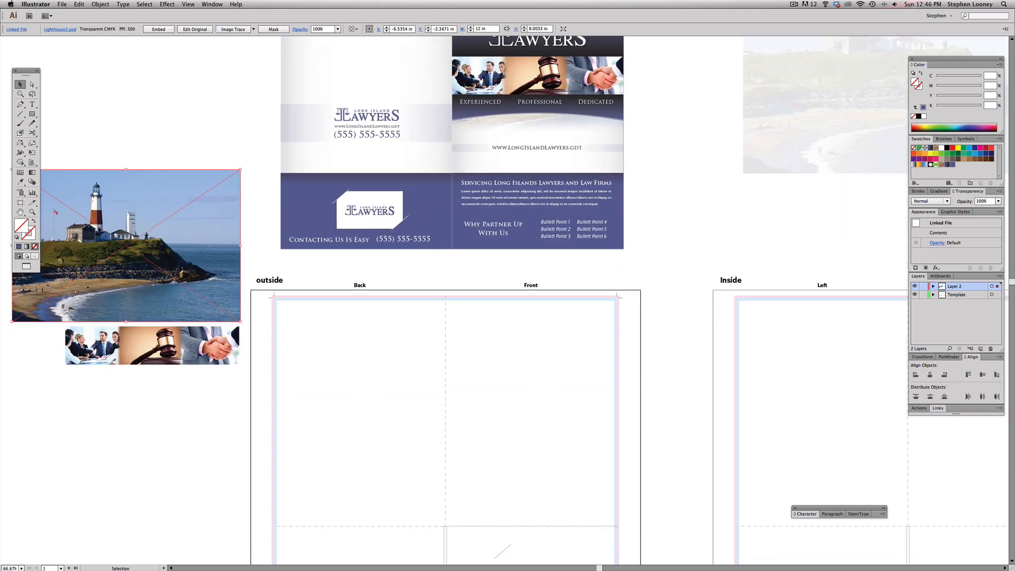
drag(90, 231, 586, 379)
scroll(602, 397, right, 3)
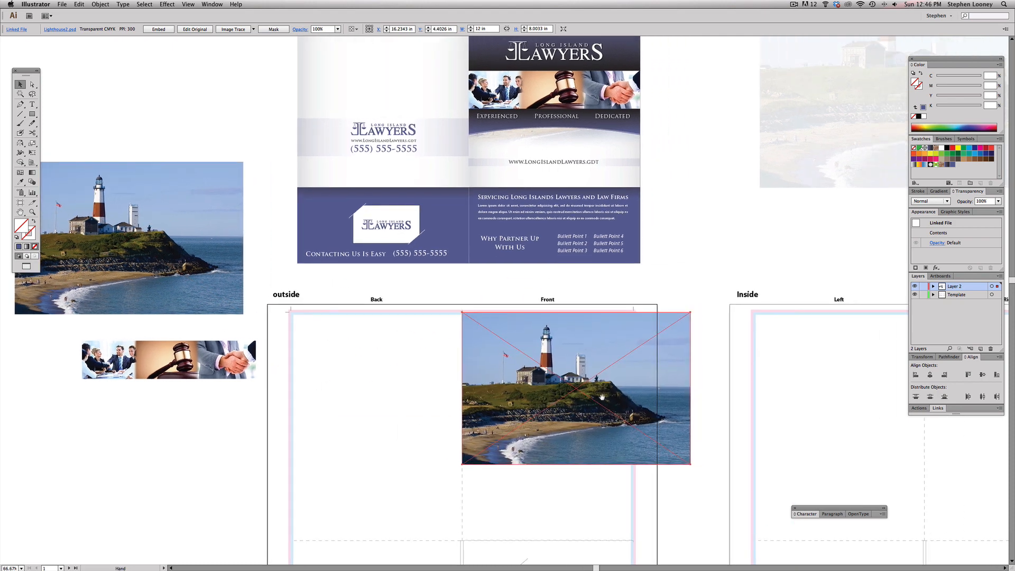
- Create a 9 by 6 inch rectangle and position it over the lighthouse photo, flush with the Front panel's top edge
click(33, 114)
click(516, 365)
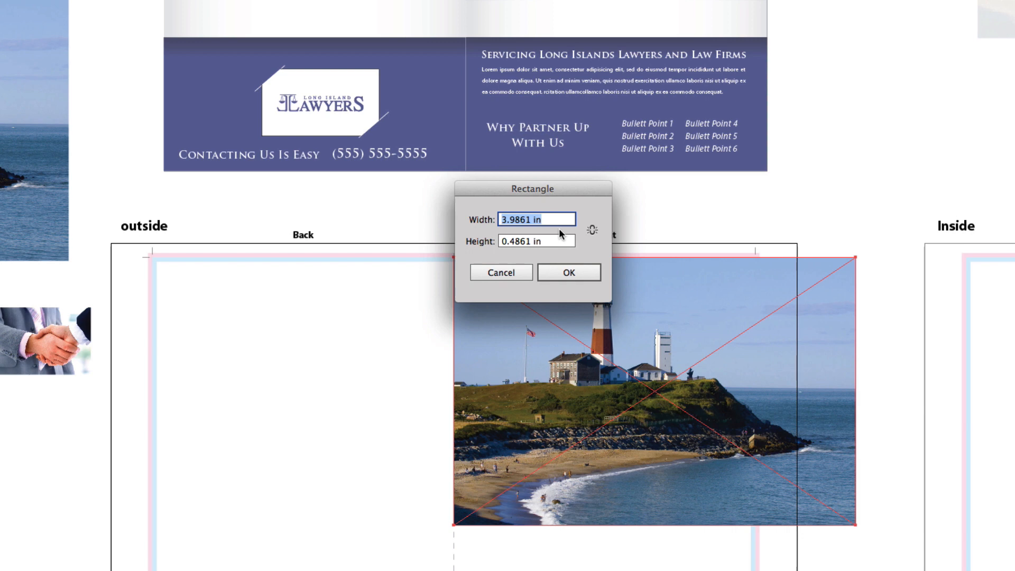
text(9)
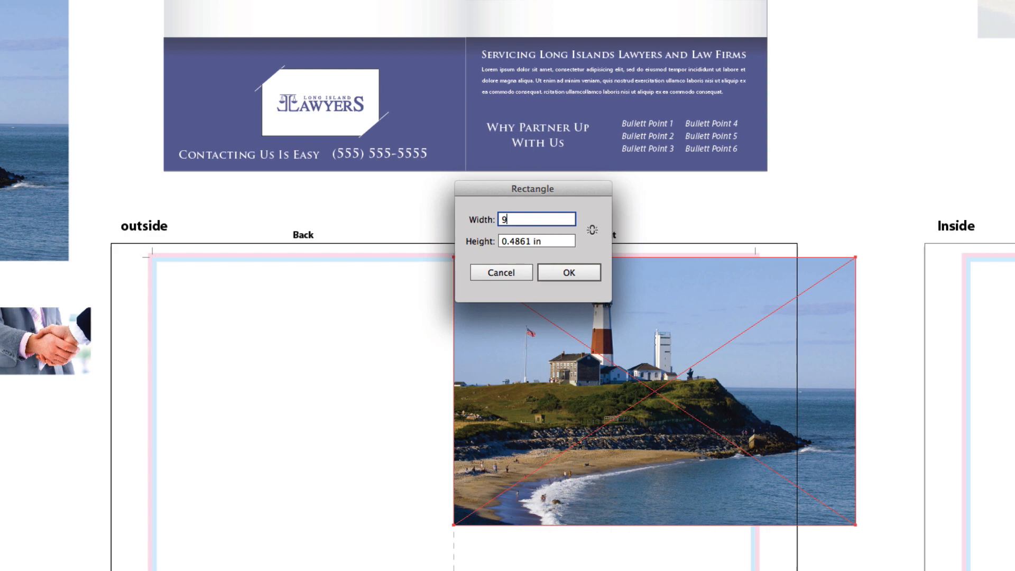
key(Tab)
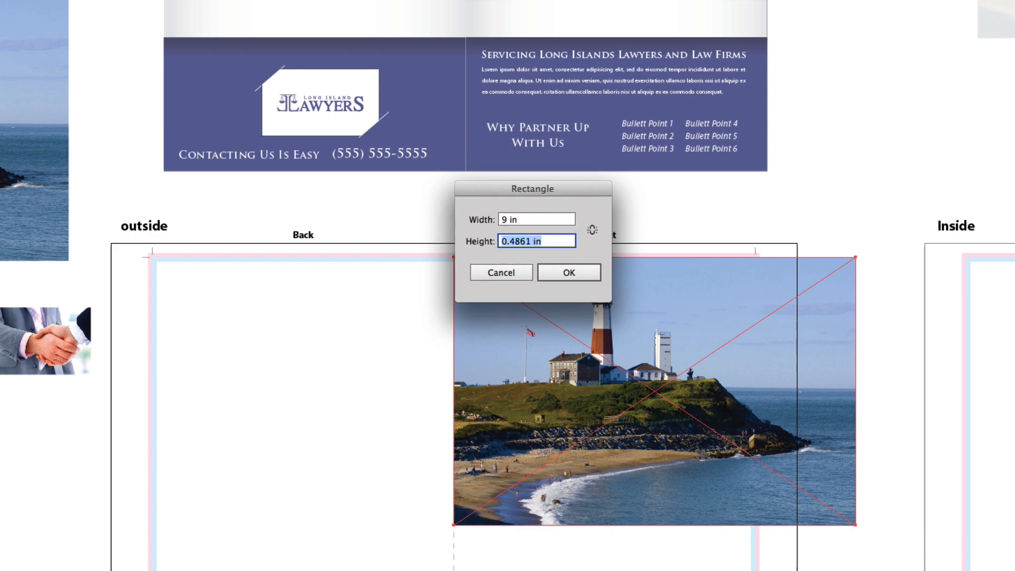
text(6)
key(Return)
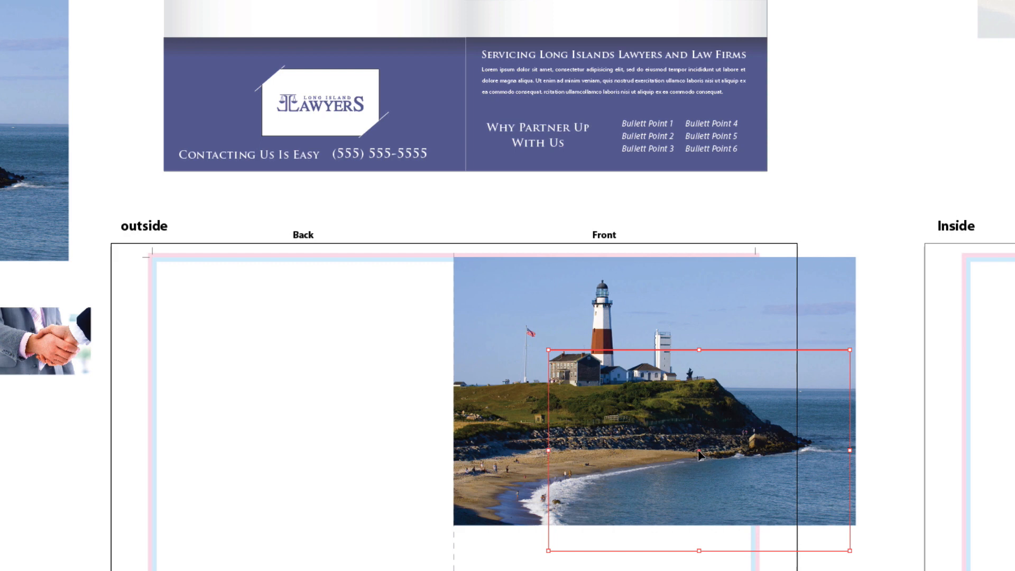
drag(699, 453, 605, 362)
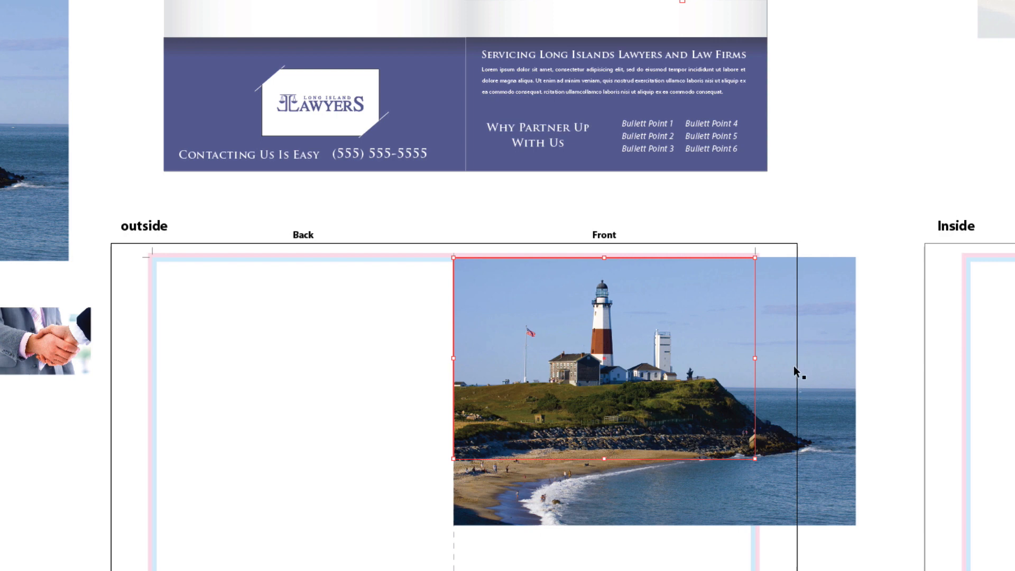
- Mask the Front panel's lighthouse photo with the 9 by 6 inch rectangle using a clipping mask
click(775, 357)
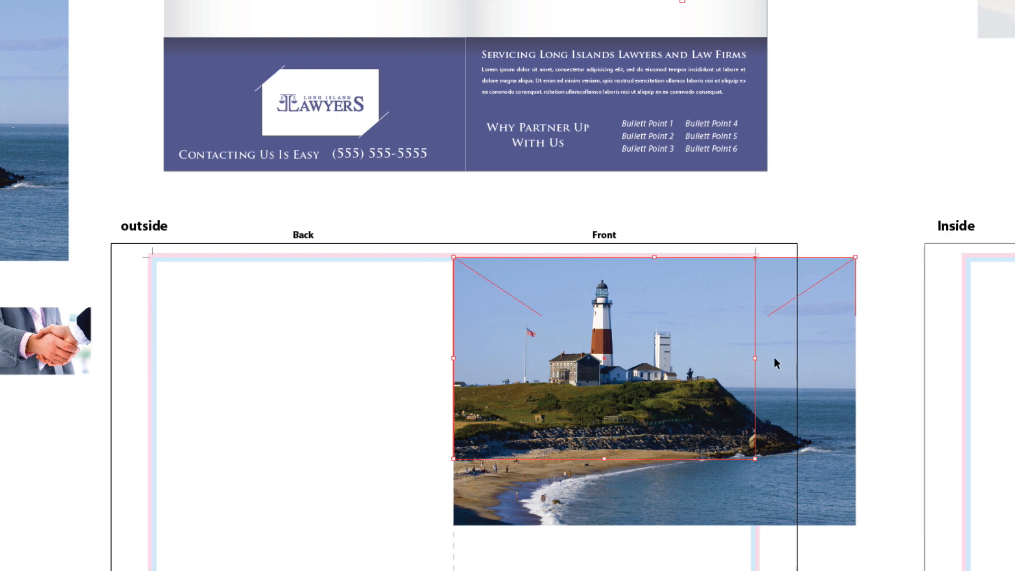
right_click(782, 359)
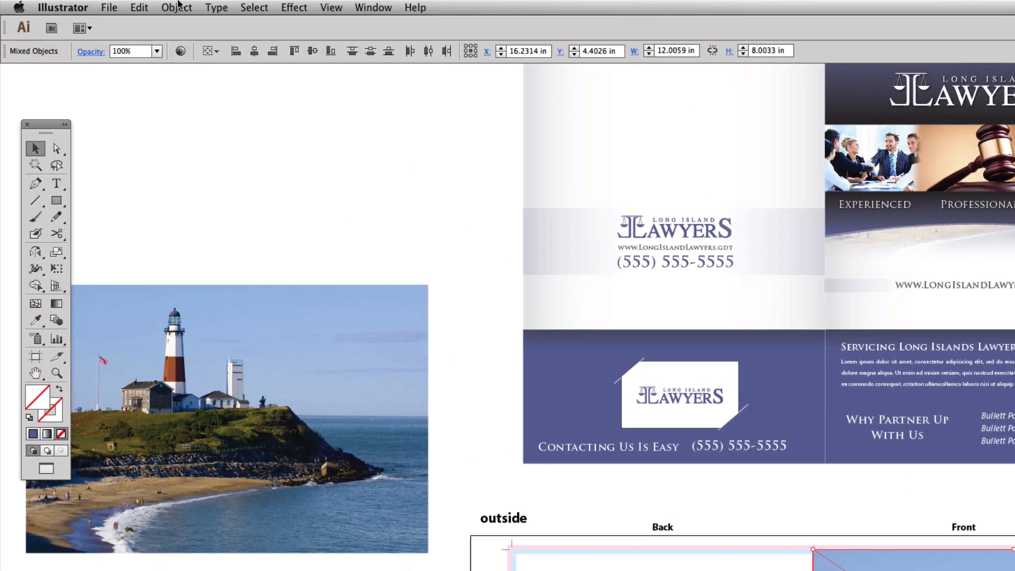
click(178, 7)
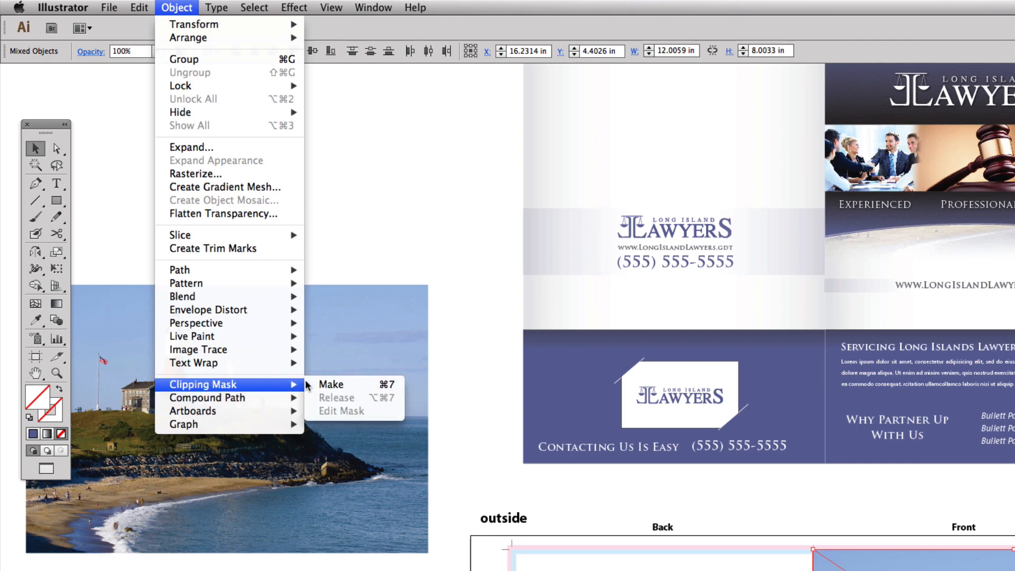
click(330, 385)
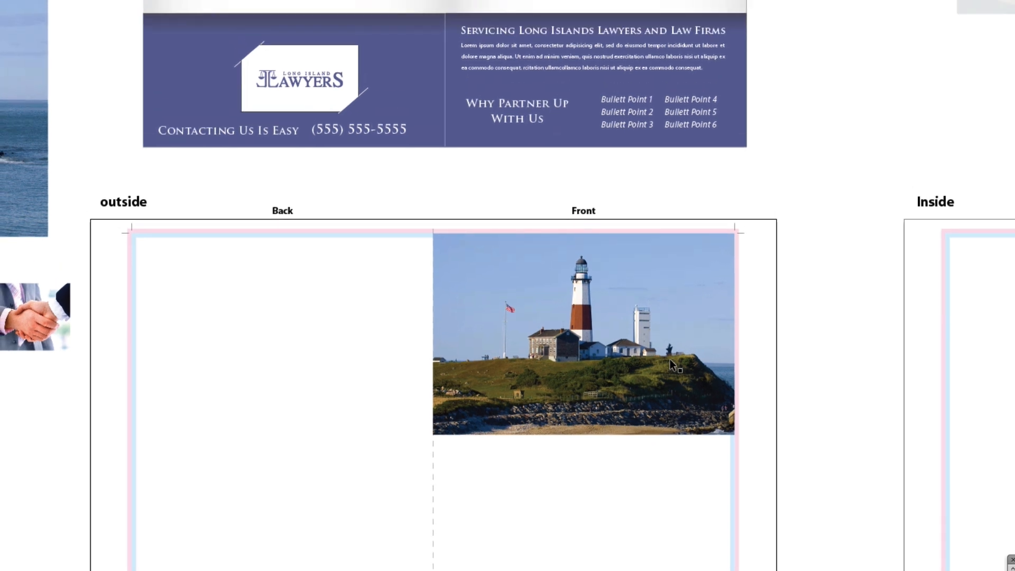
click(667, 386)
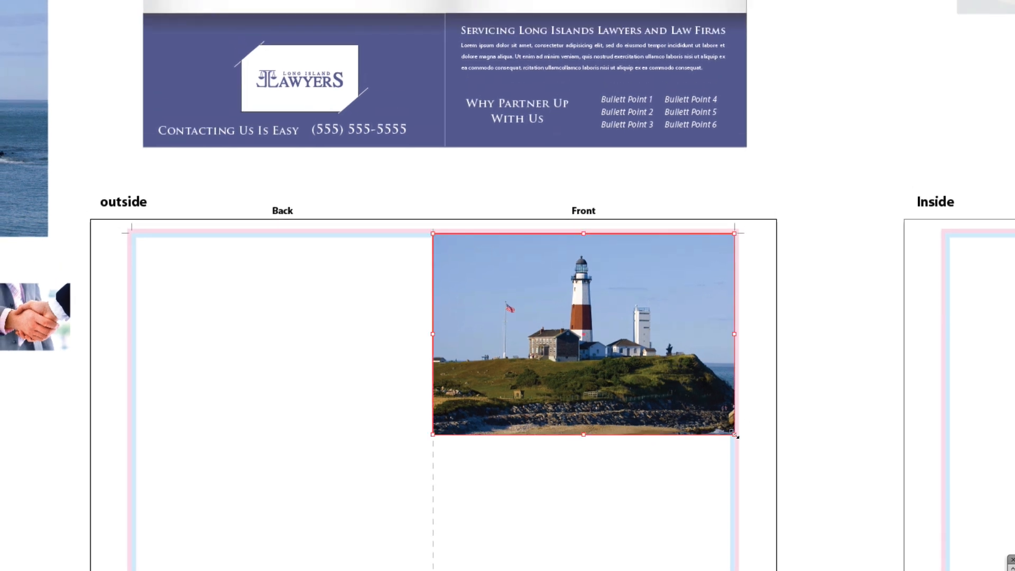
drag(736, 435, 984, 569)
key(ctrl+z)
- Set the opacity of the clipped lighthouse photo on the Front panel to 20%
key(ctrl+shift+a)
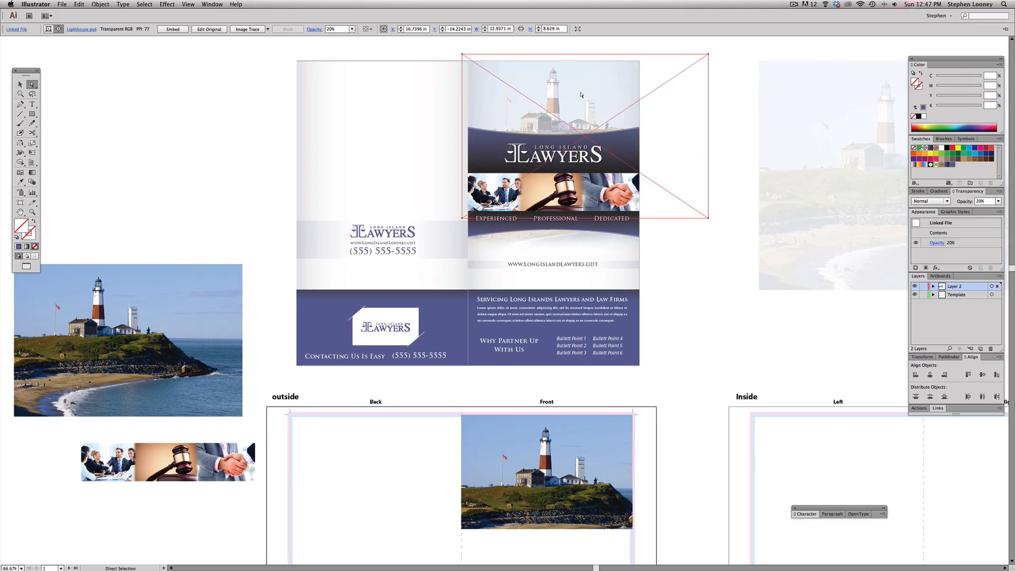
click(20, 84)
click(175, 151)
scroll(242, 160, down, 2)
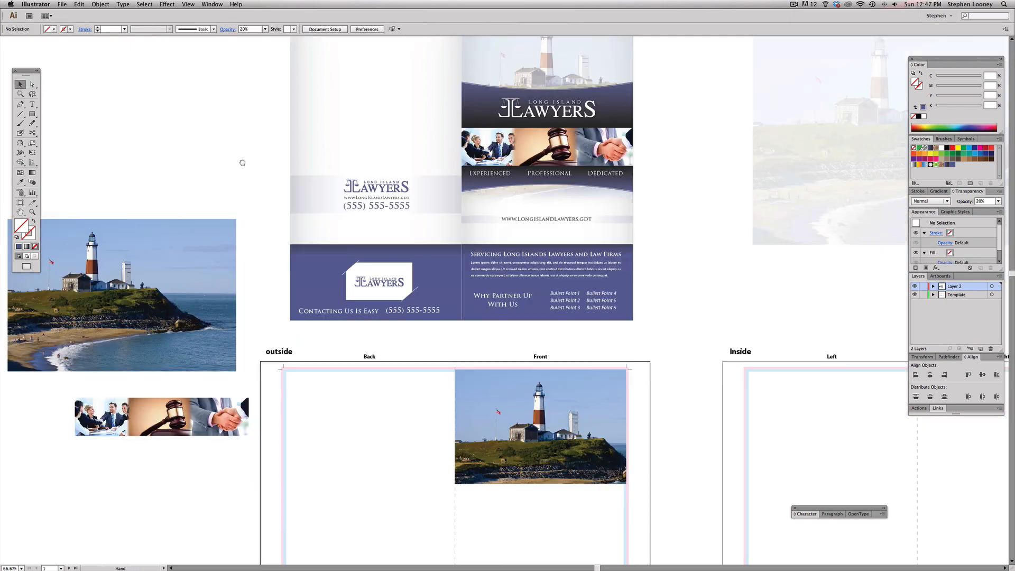
click(503, 381)
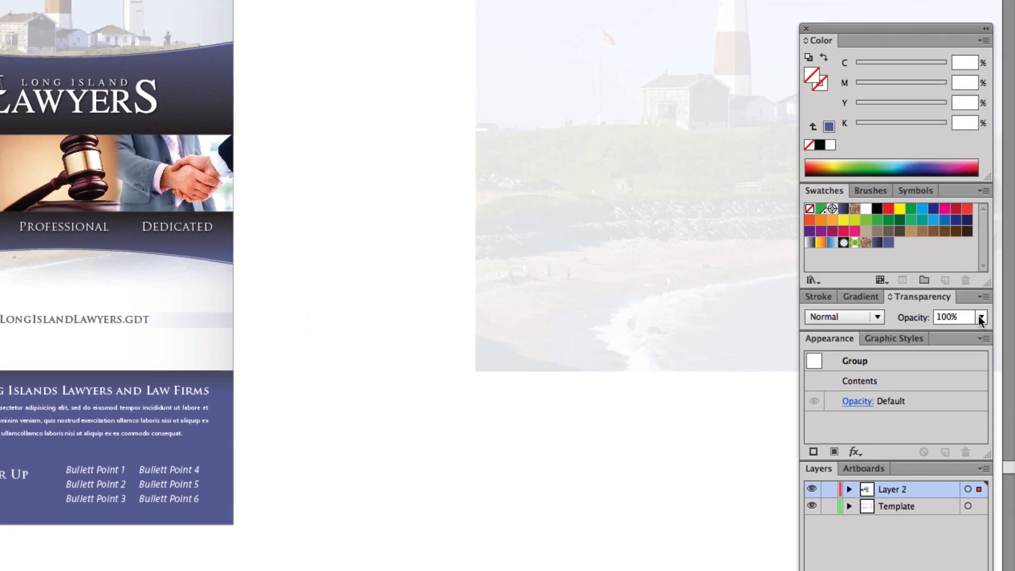
click(998, 201)
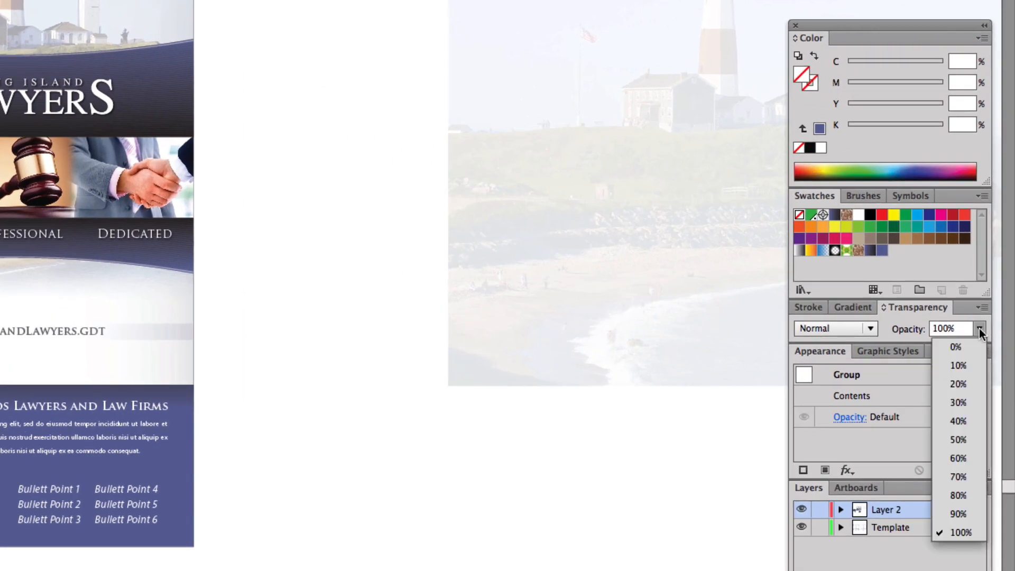
click(993, 228)
click(324, 351)
drag(318, 373, 290, 450)
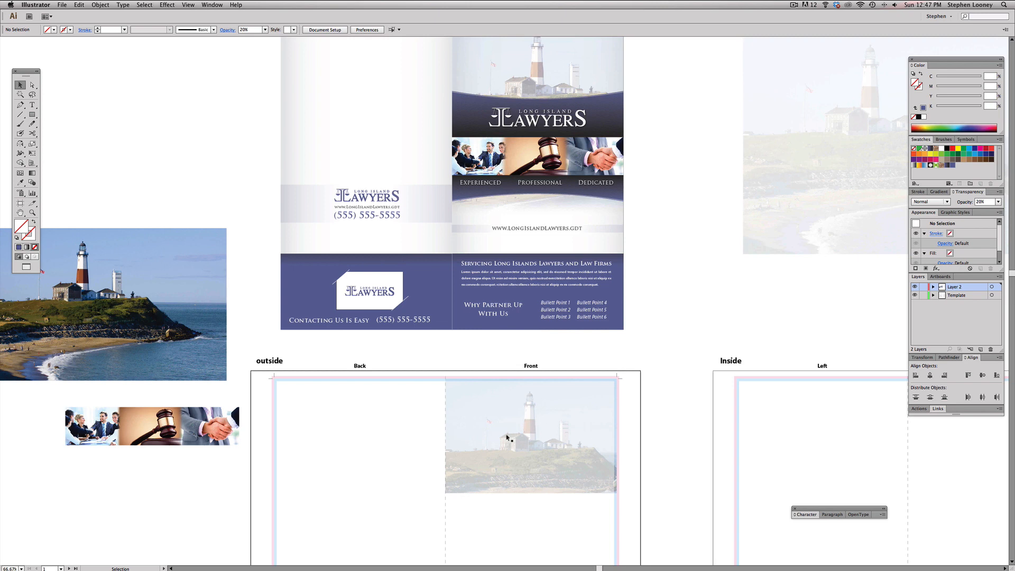
- Measure the height of the dark logo band in the reference design by drawing a rectangle about 2.43 inches high beside it
scroll(192, 149, up, 1)
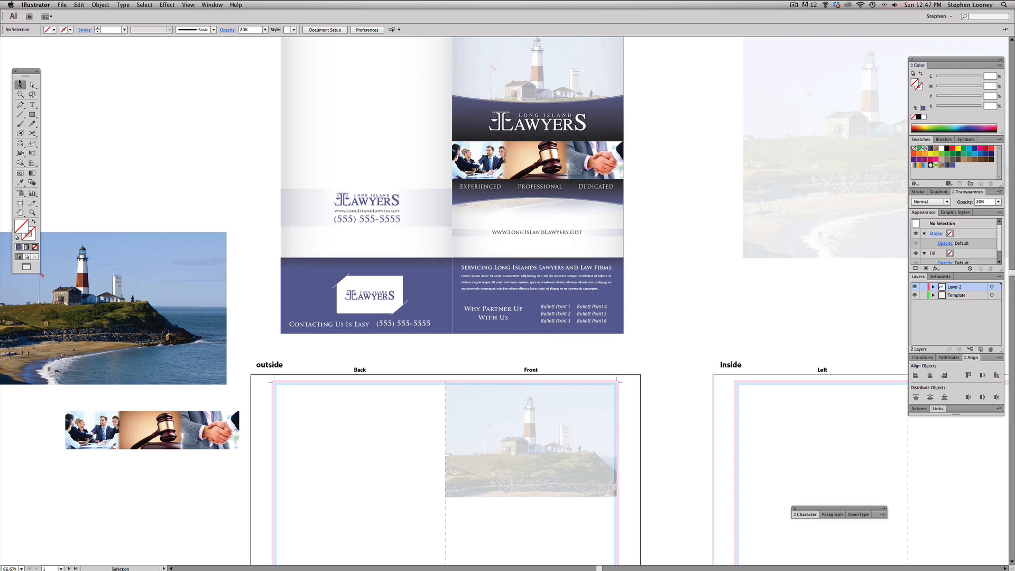
key(super+space)
drag(285, 78, 697, 232)
click(31, 114)
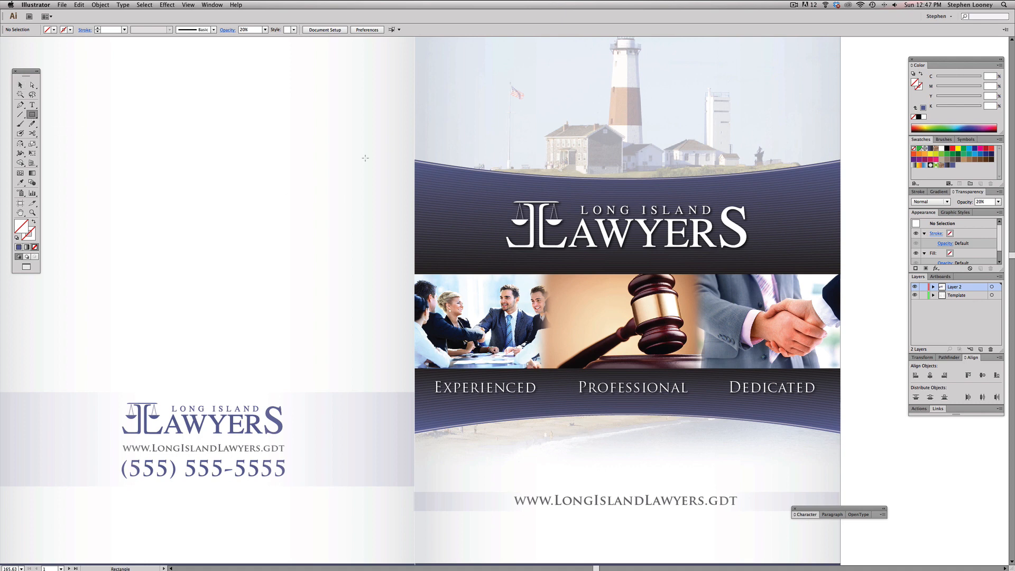
drag(415, 159, 342, 274)
click(20, 85)
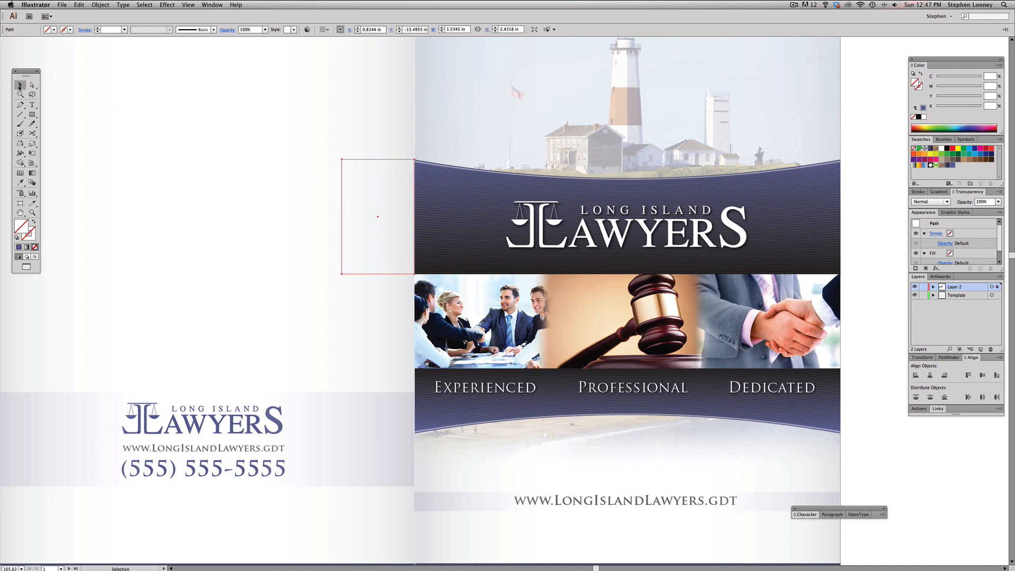
click(126, 97)
key(super+1)
- Create a 9 by 2.5 inch rectangle below the lighthouse photo on the outside template's Front panel
drag(603, 405, 608, 280)
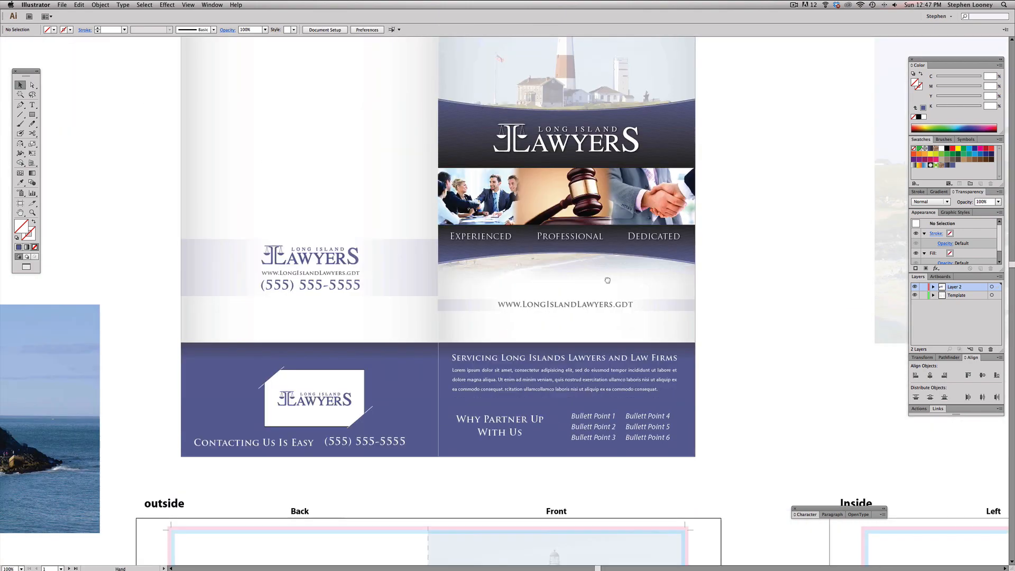
scroll(608, 280, down, 10)
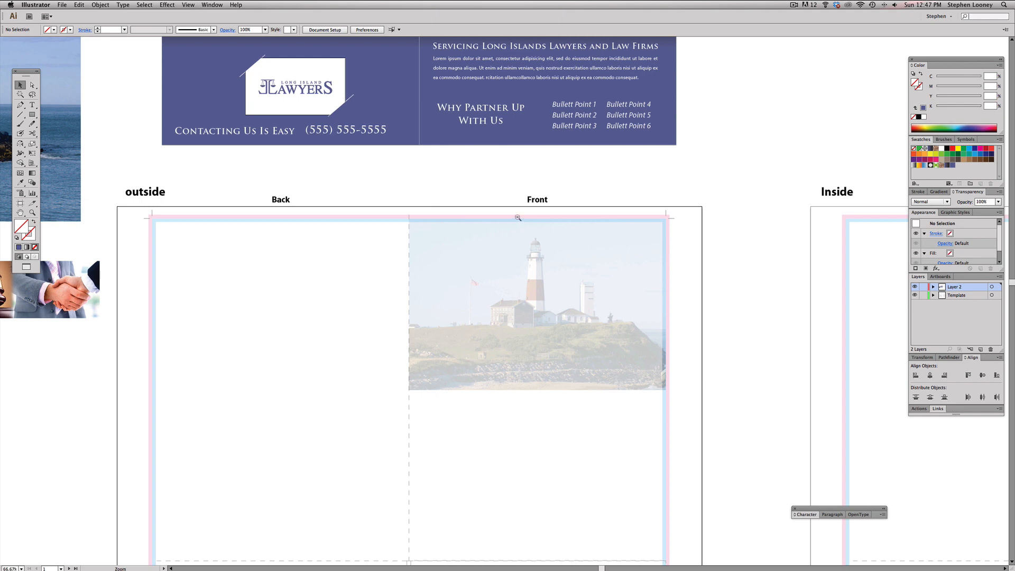
alt+super+click(518, 218)
drag(512, 176, 515, 264)
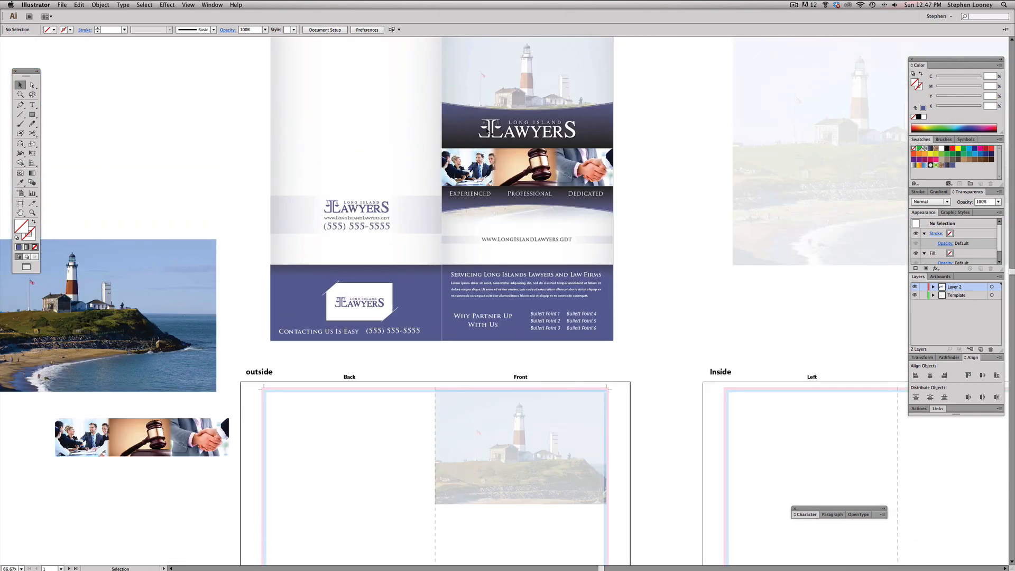
scroll(495, 264, down, 6)
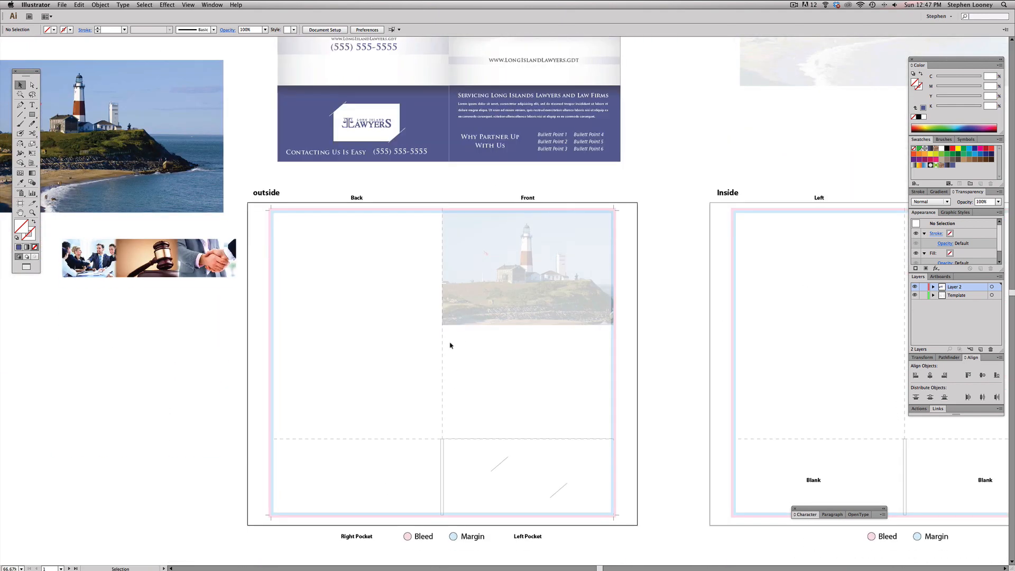
click(32, 116)
click(455, 353)
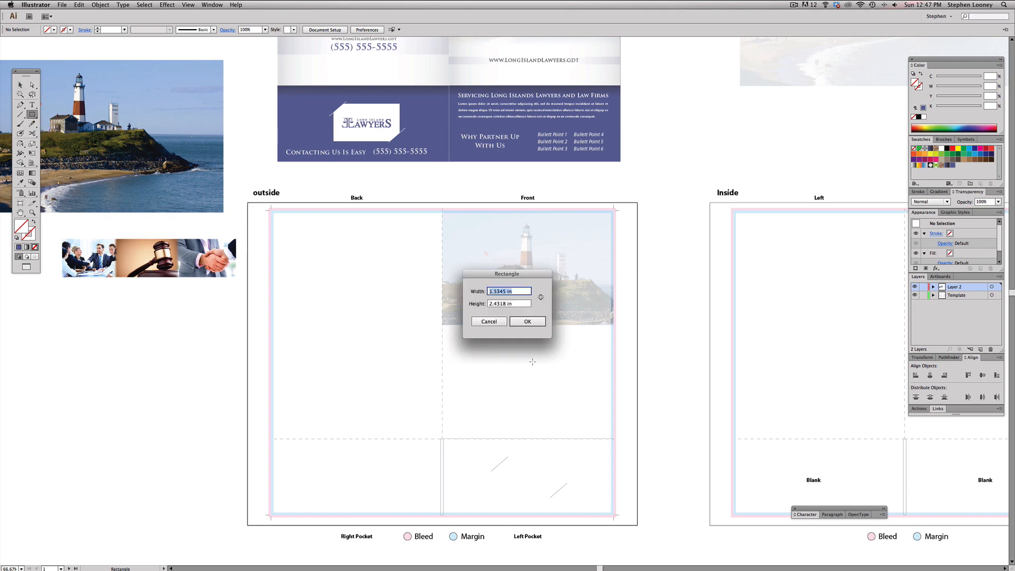
text(9)
key(Tab)
text(2.)
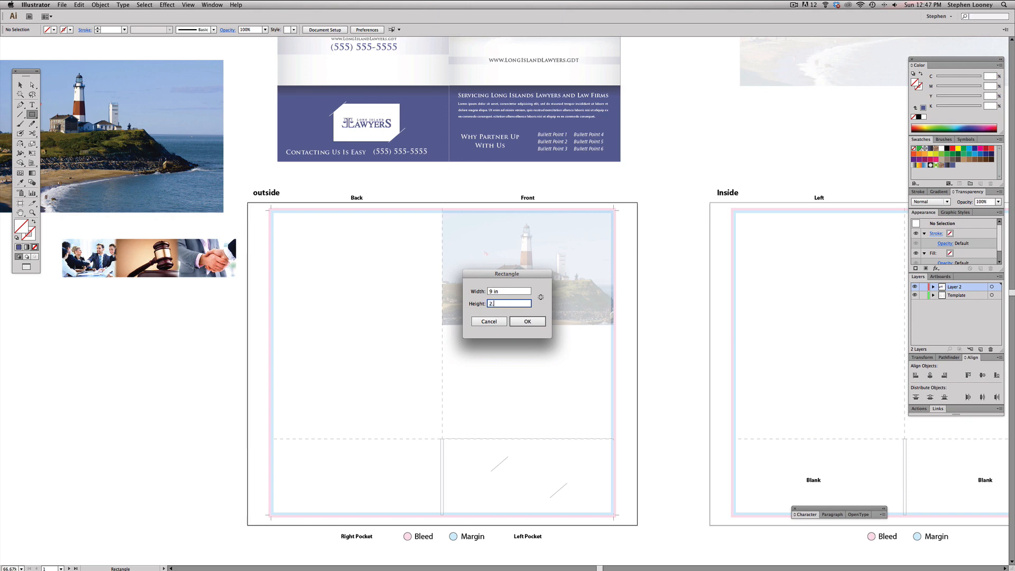
text(5)
key(Return)
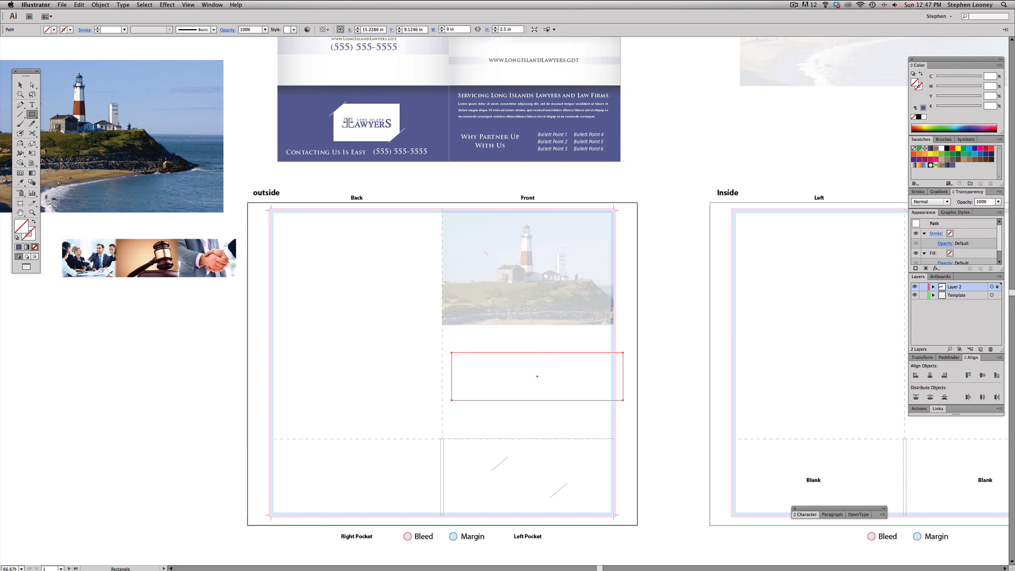
- Select the new 9 by 2.5 inch rectangle and fill it with black
click(20, 84)
click(537, 386)
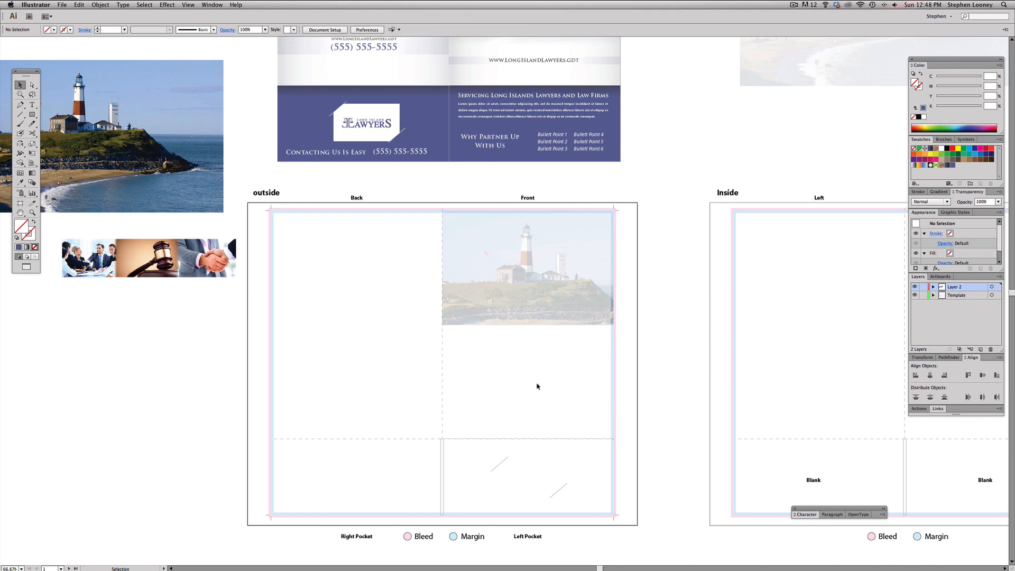
drag(673, 351, 517, 406)
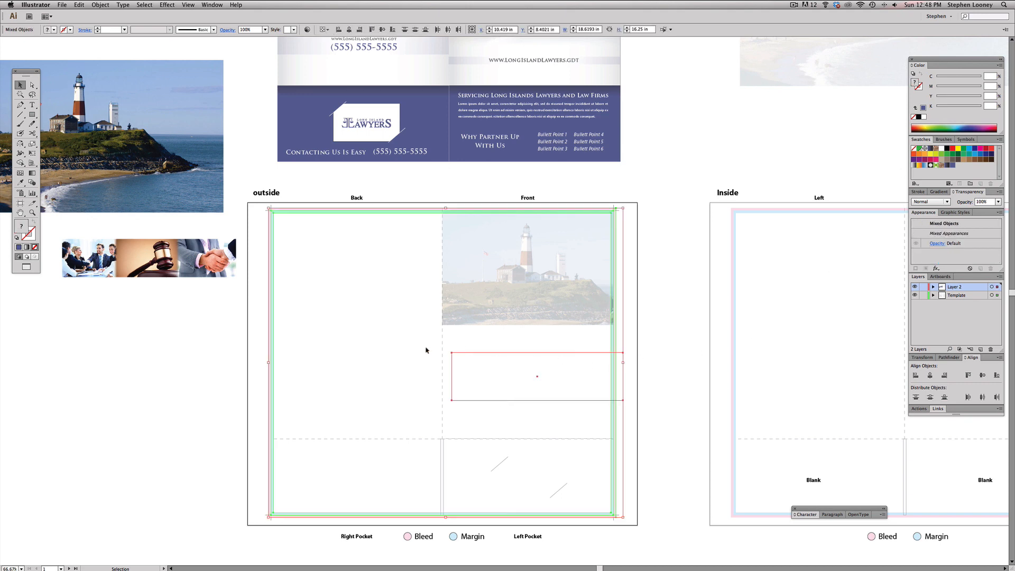
drag(418, 348, 470, 386)
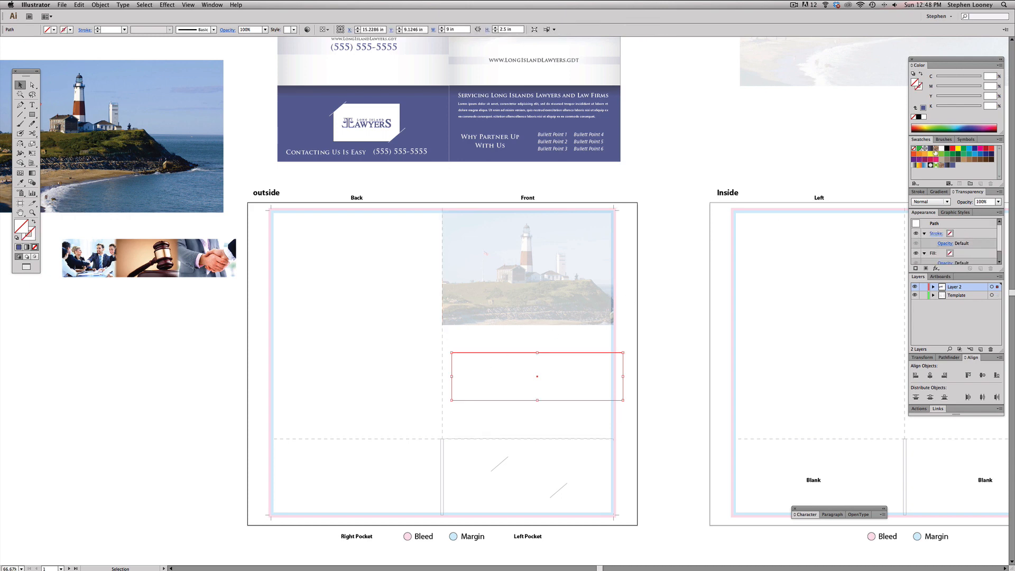
click(947, 149)
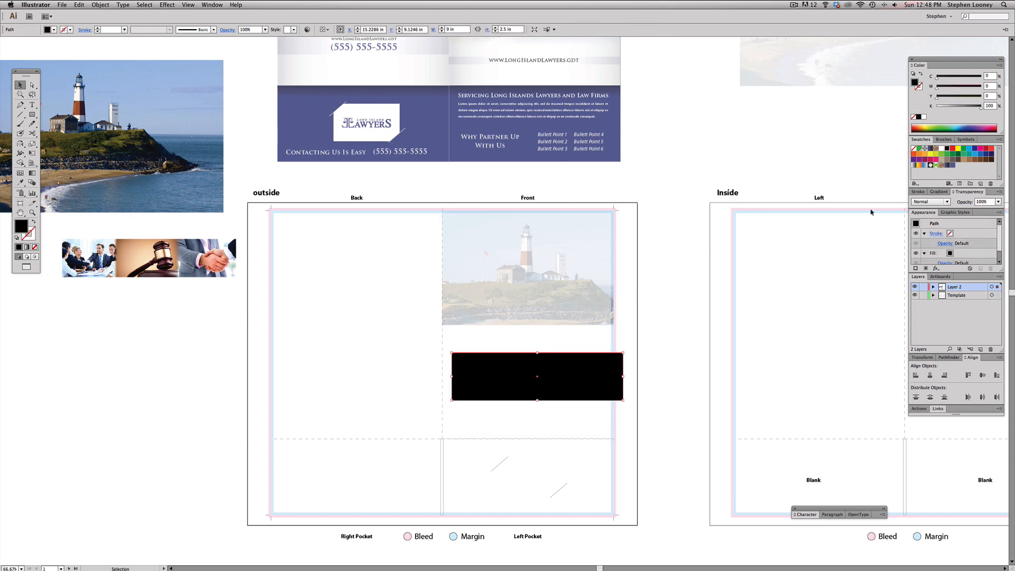
- Lock the Template layer and move the black rectangle flush with the side edges of the Front panel
click(924, 295)
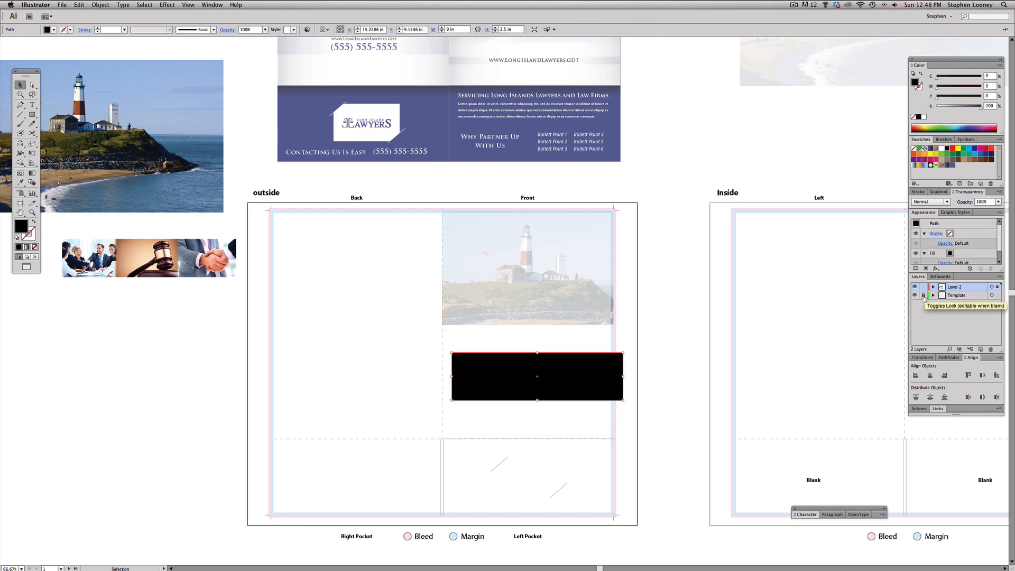
click(764, 167)
scroll(616, 359, left, 1)
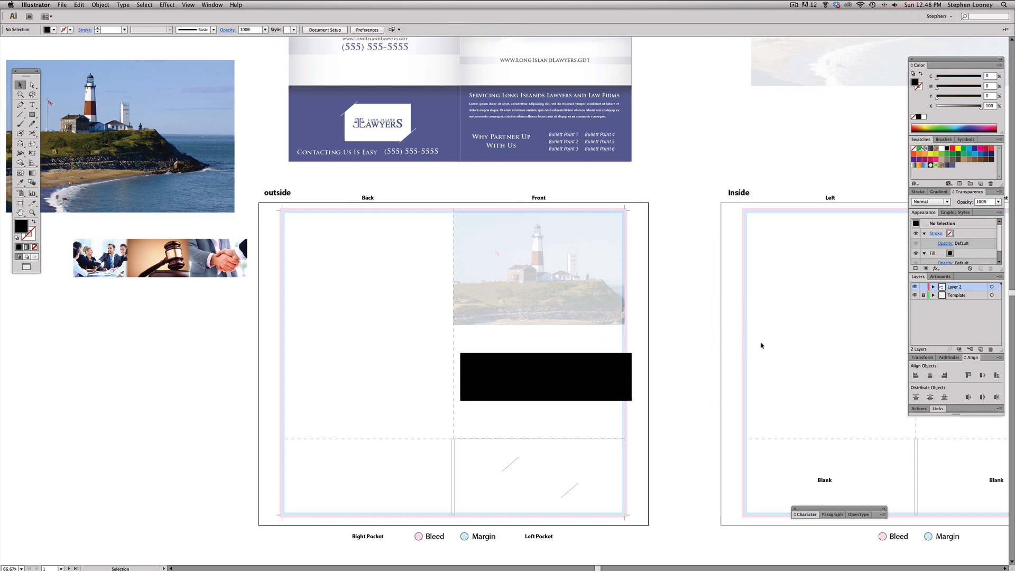
click(732, 344)
scroll(733, 343, left, 2)
drag(587, 360, 580, 352)
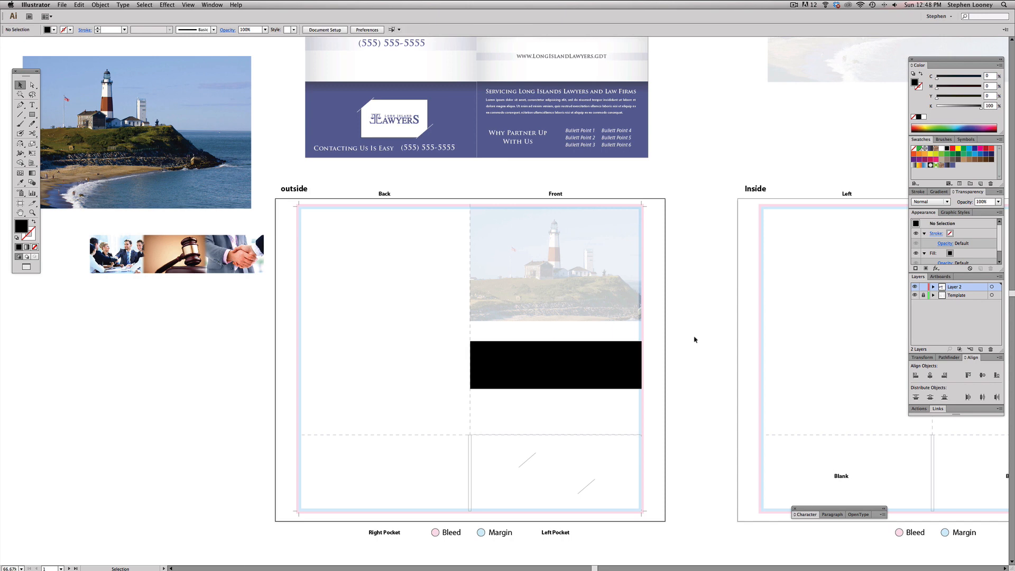
- Fill the rectangle with New Gradient Swatch 2 and run the gradient vertically, from blue at the top to black at the bottom
click(553, 363)
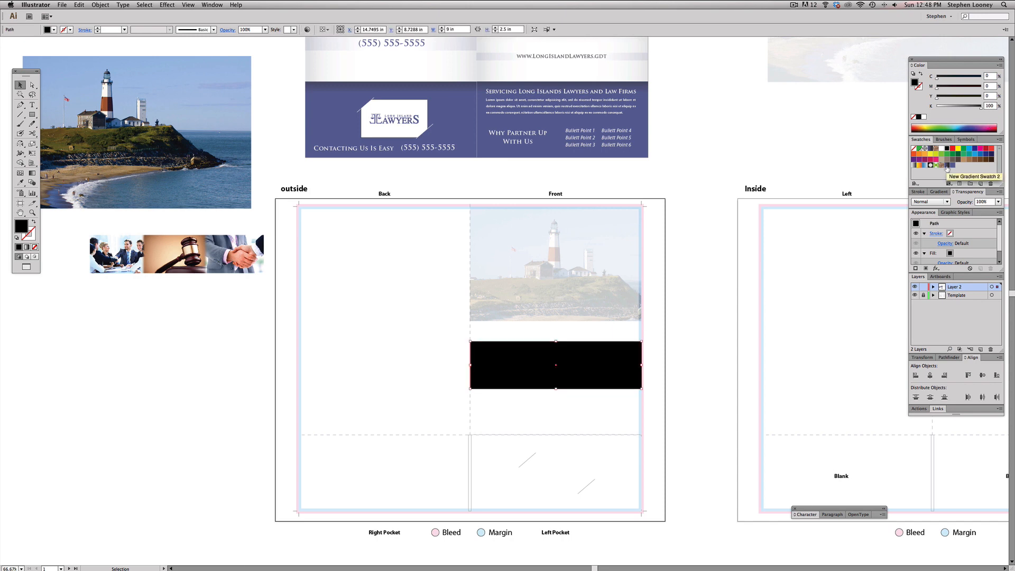
click(947, 167)
drag(532, 213, 520, 290)
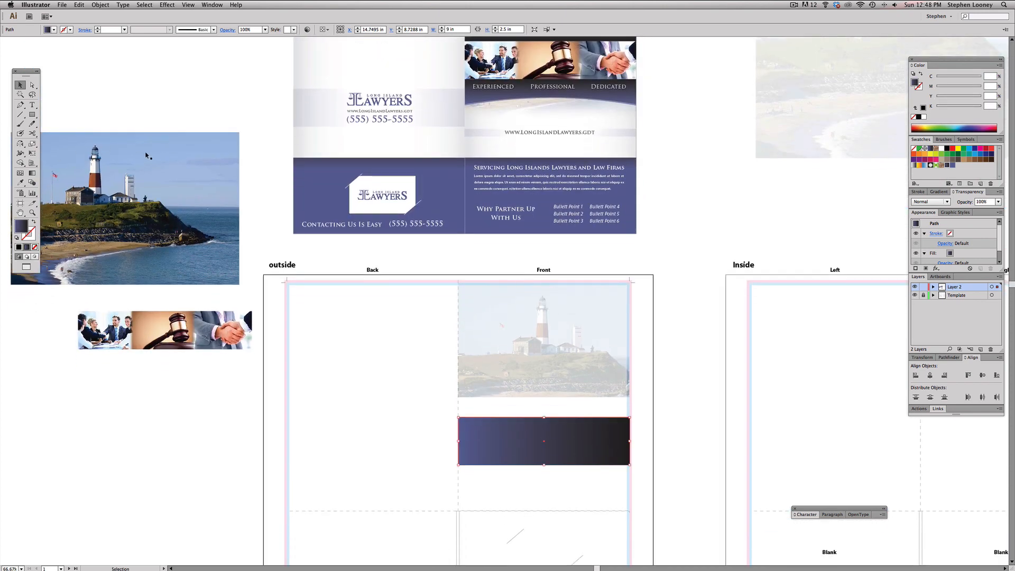
click(32, 173)
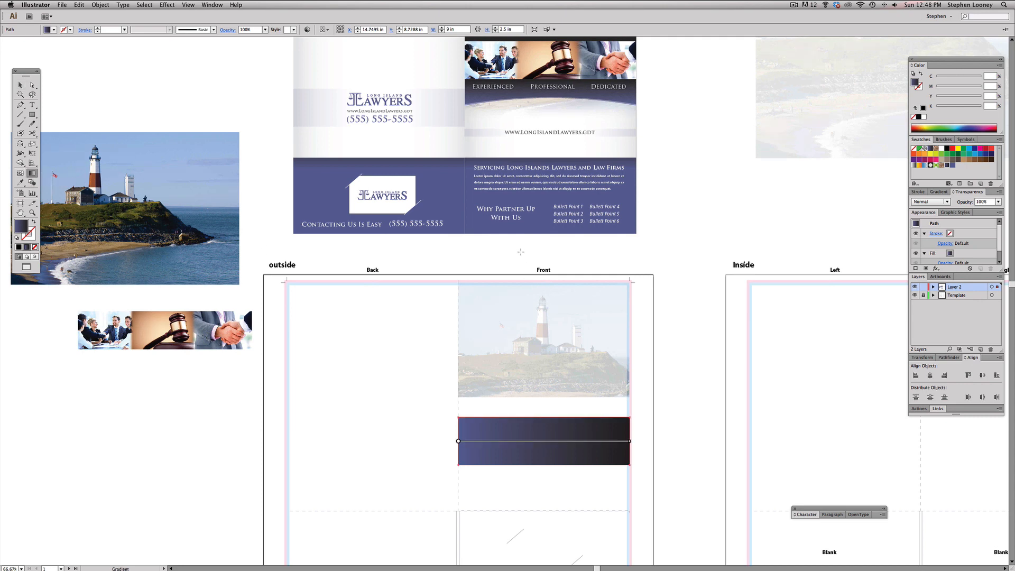
mouse_move(521, 252)
mouse_down()
mouse_move(519, 292)
mouse_move(519, 255)
mouse_up()
drag(528, 420, 529, 469)
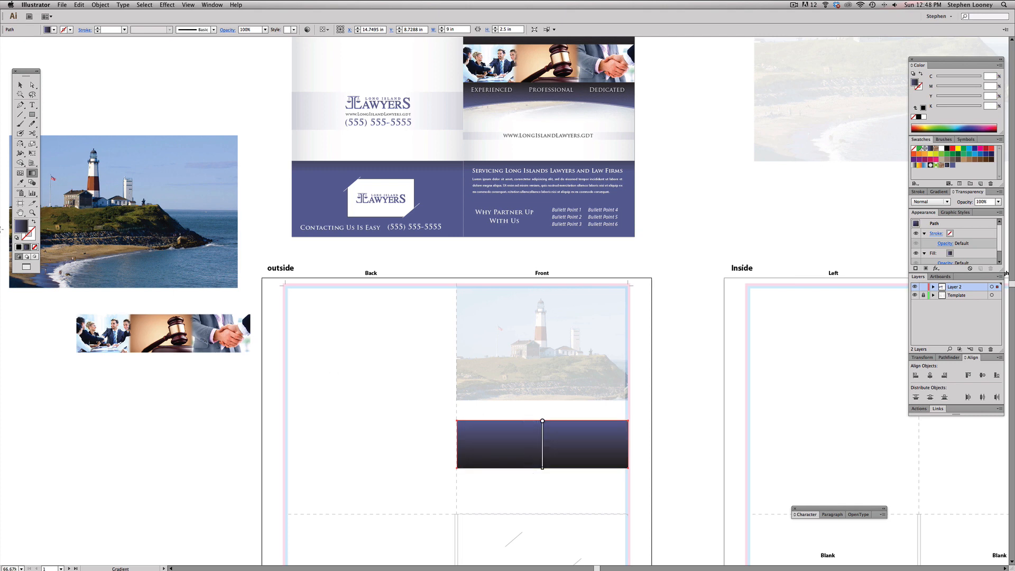
- Shift the rectangle's vertical gradient downward so blue covers the upper half and only the lower edge darkens
drag(531, 429, 531, 483)
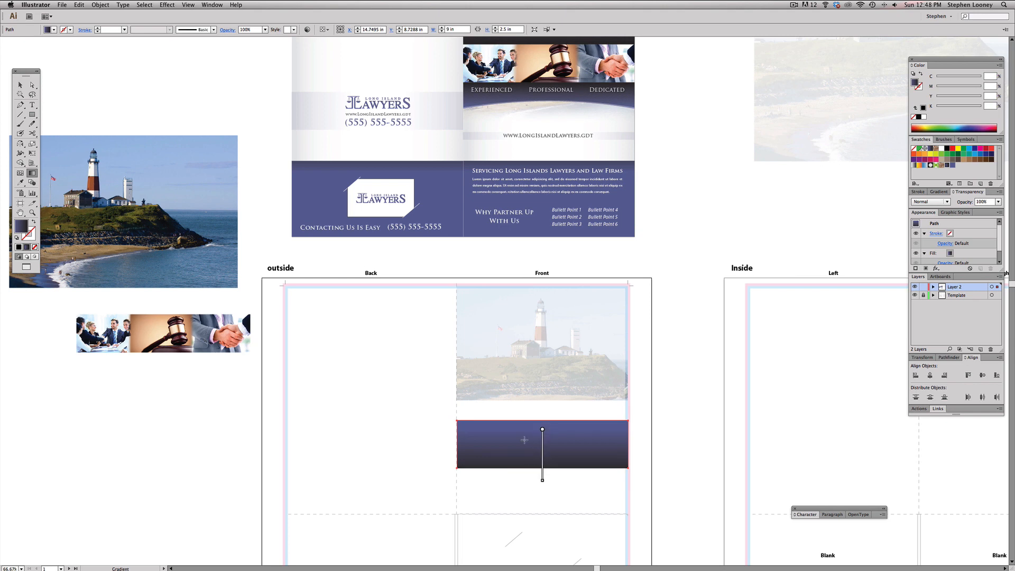
drag(543, 441, 543, 492)
drag(535, 418, 536, 511)
key(v)
key(g)
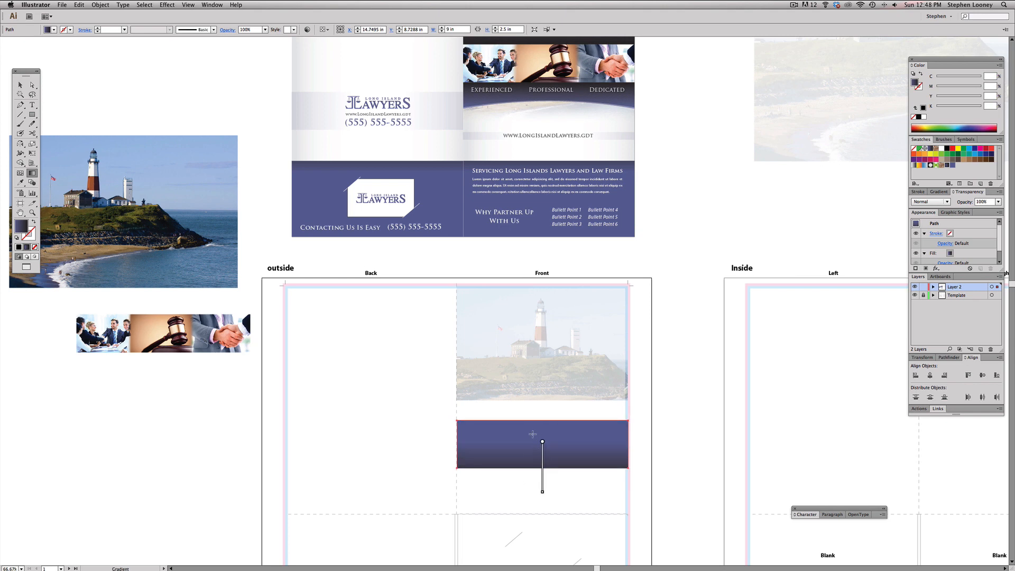
drag(541, 468, 540, 480)
drag(646, 242, 653, 235)
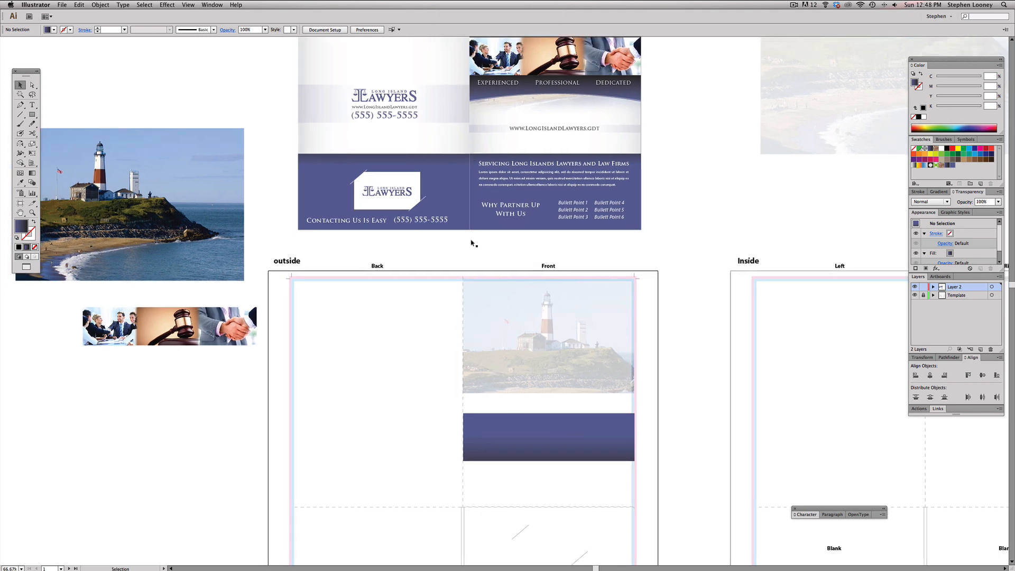
drag(409, 387, 735, 484)
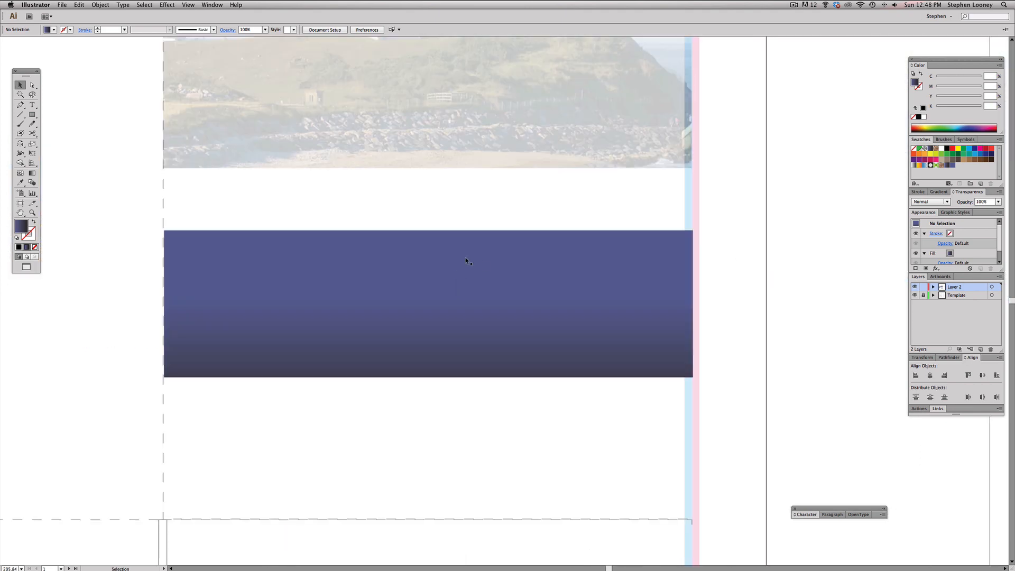
- Duplicate the gradient rectangle in place and squash the copy into a strip about 0.04 in tall along the band's upper edge
drag(394, 279, 432, 281)
click(428, 281)
click(33, 117)
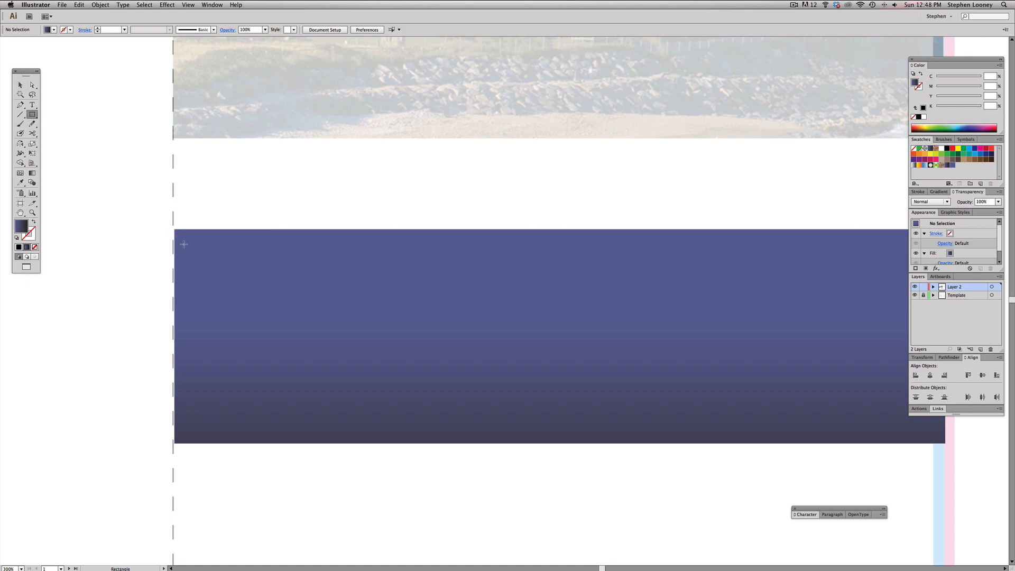
click(20, 85)
click(314, 359)
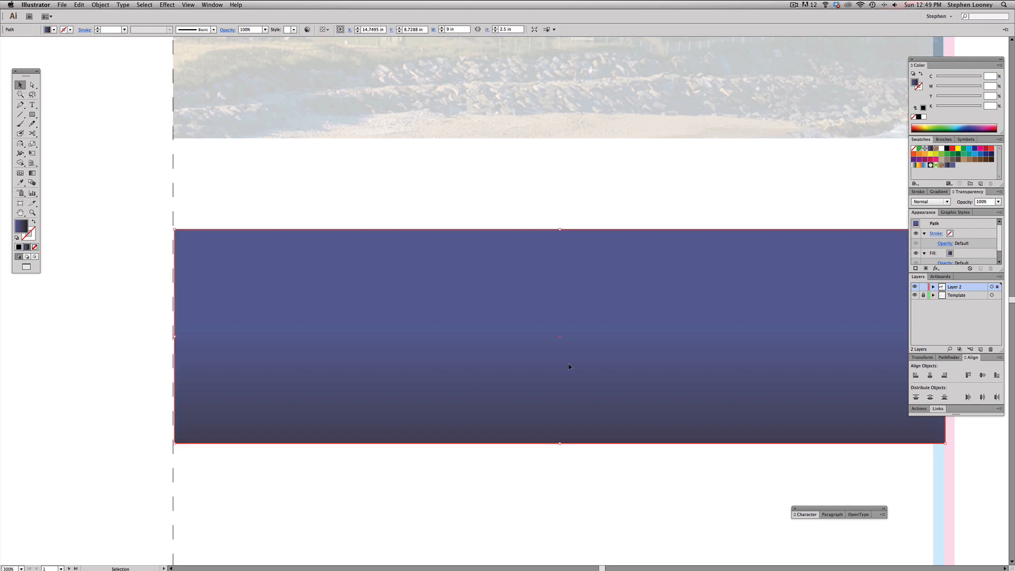
key(a)
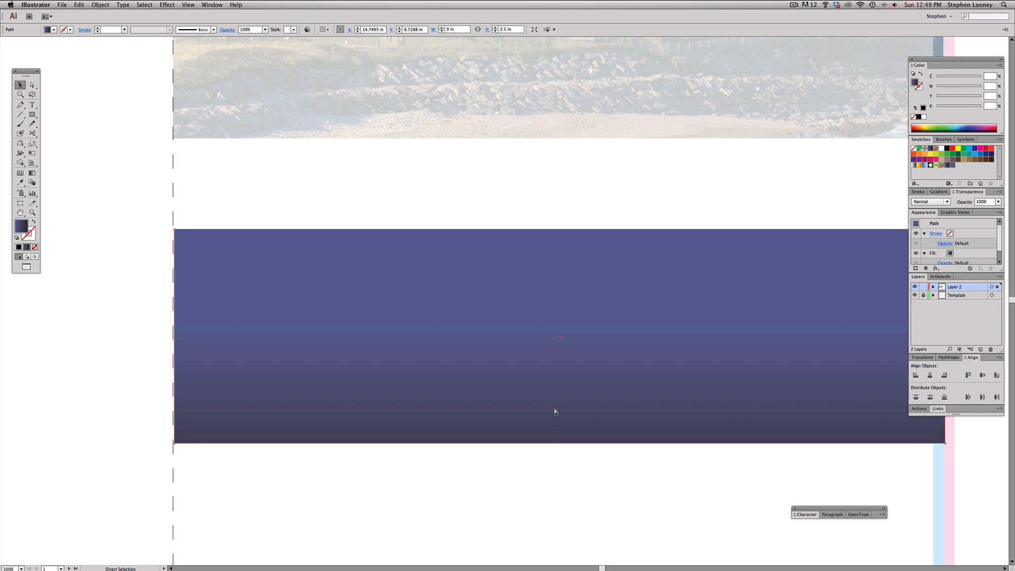
key(v)
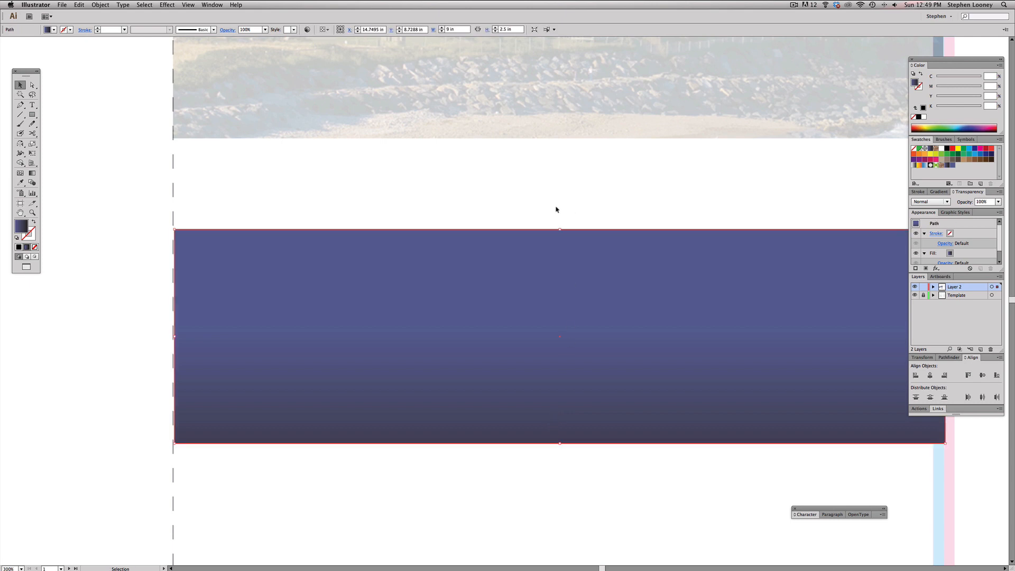
drag(452, 377, 561, 475)
key(super+z)
drag(561, 443, 569, 233)
- Fill the thin strip with white and shift it slightly down, leaving a narrow blue line above it
click(942, 149)
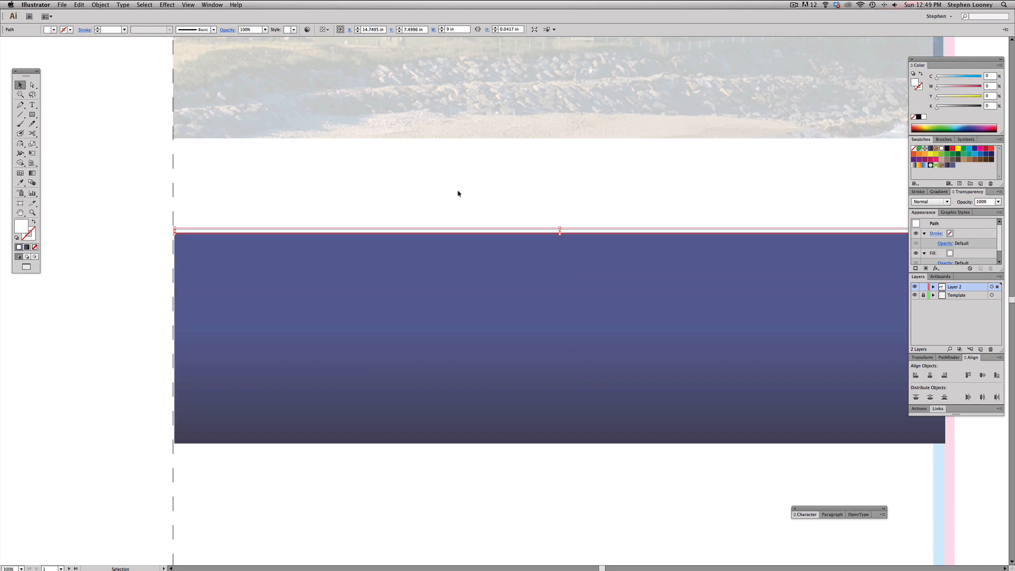
click(421, 234)
click(421, 211)
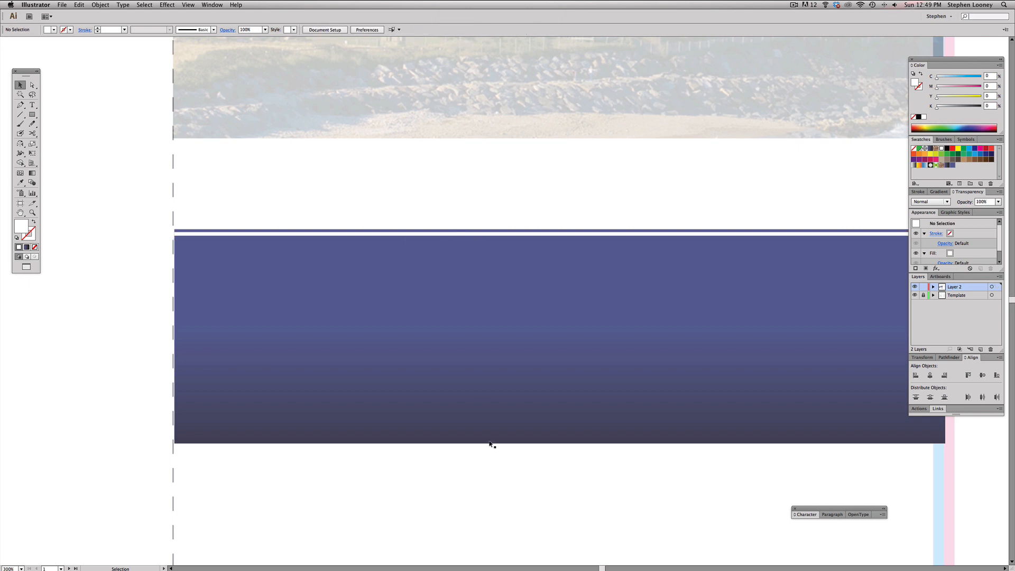
- Lock the blue gradient rectangle so only the white strip stays editable
alt+super+click(521, 361)
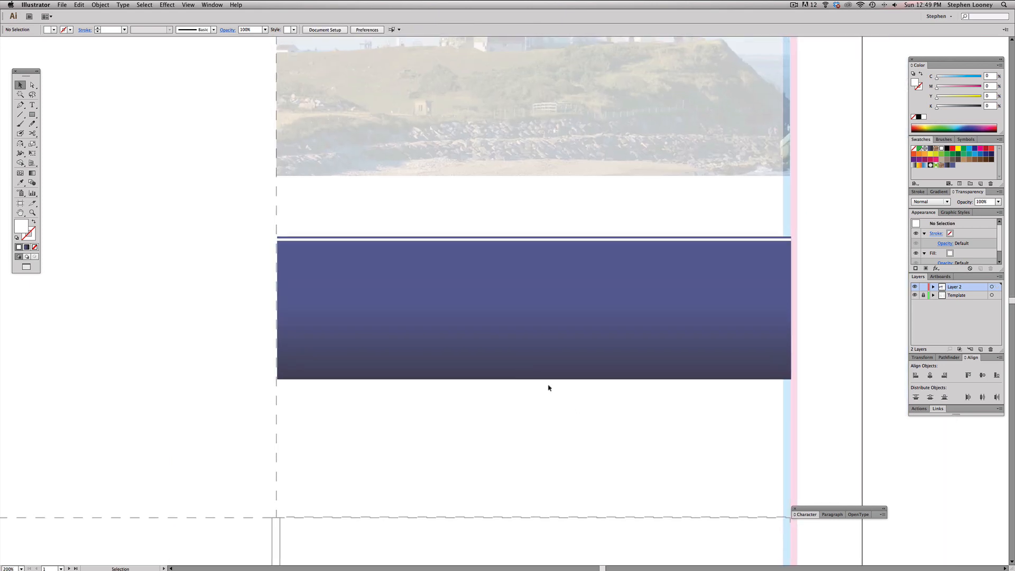
click(358, 296)
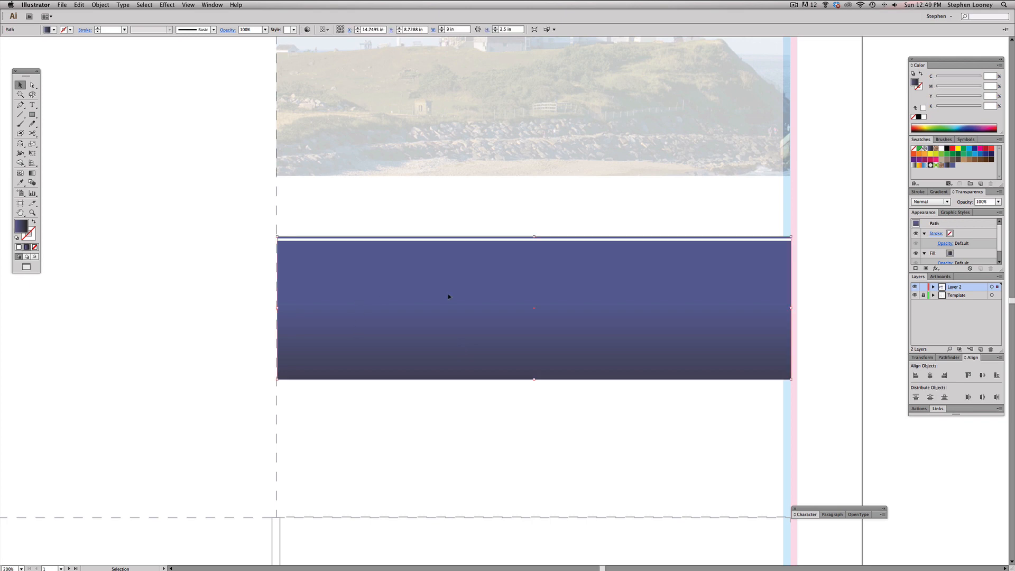
click(101, 4)
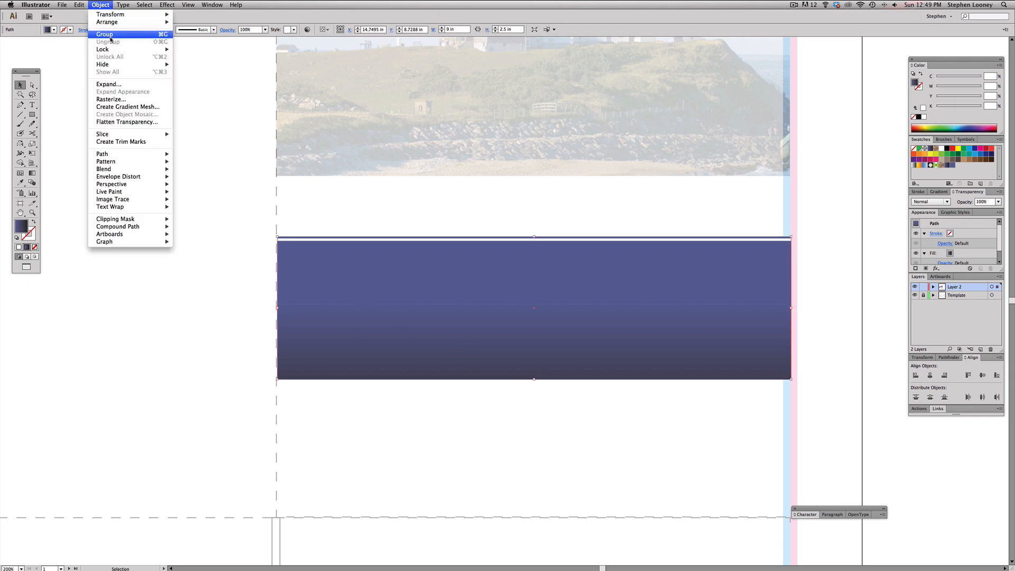
mouse_move(127, 50)
click(195, 50)
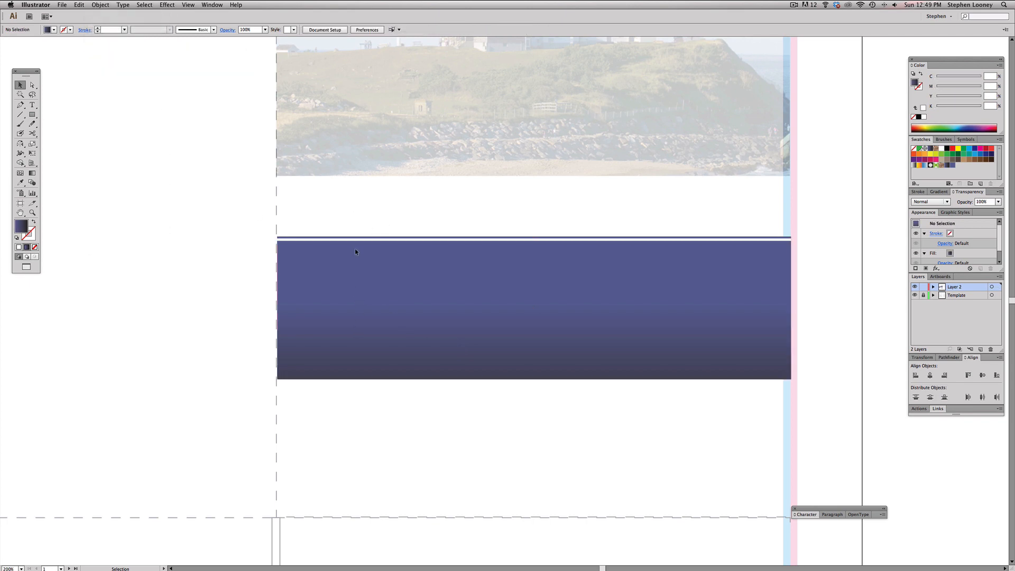
- Copy the white strip straight down, leaving a narrow blue line between the two strips
click(357, 239)
key(super+space)
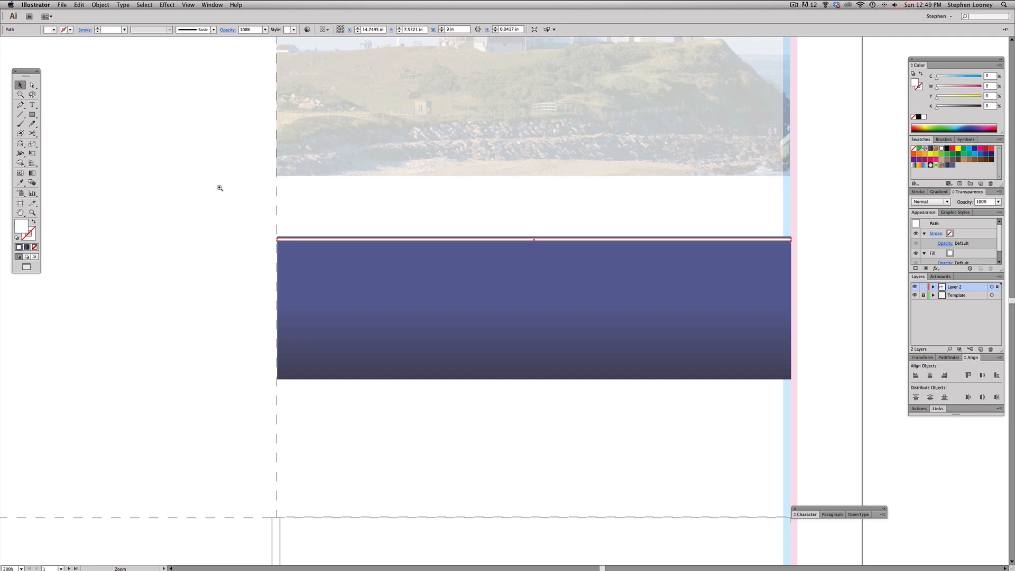
drag(211, 183, 789, 426)
scroll(265, 207, left, 2)
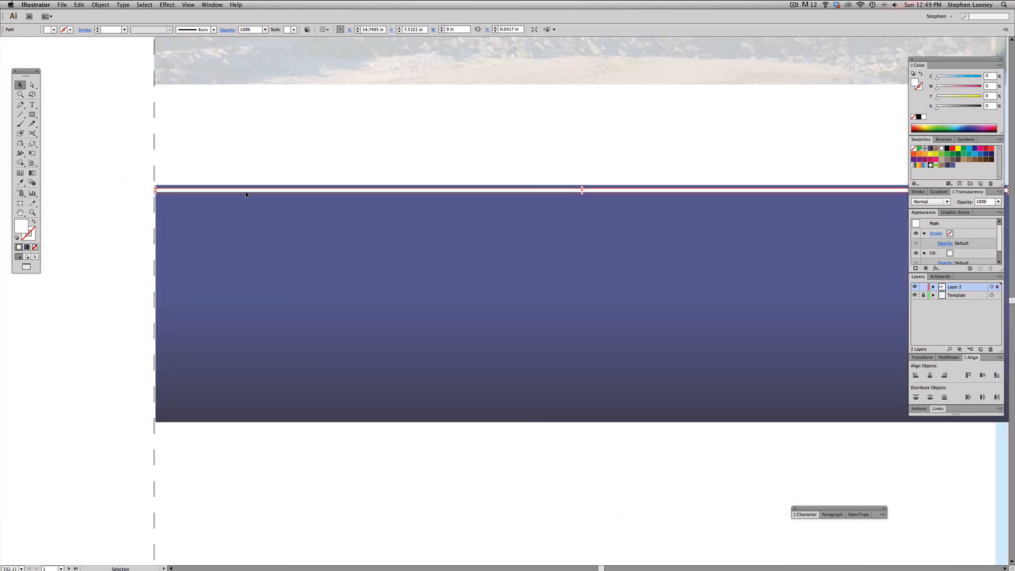
drag(228, 194, 227, 201)
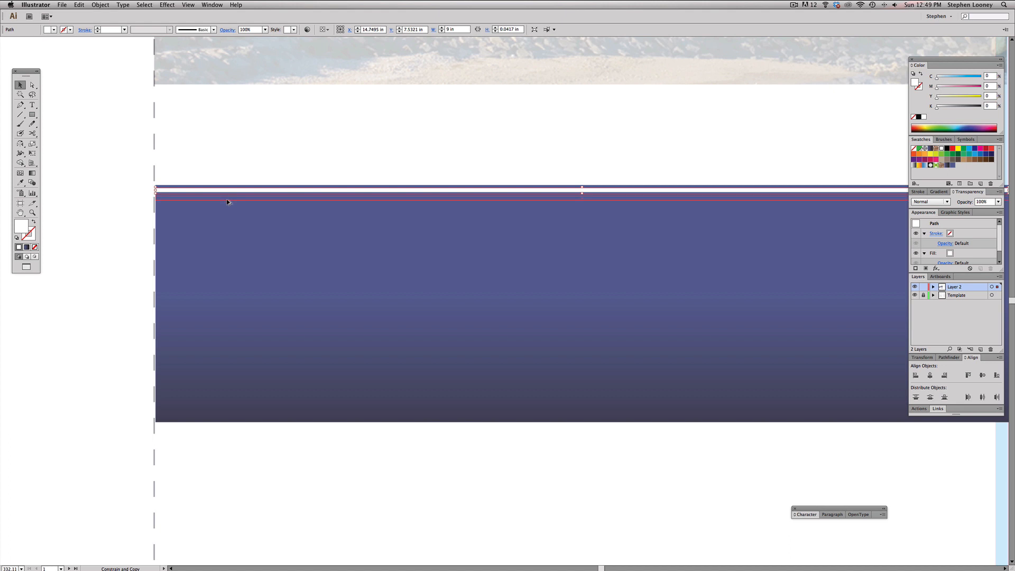
drag(228, 202, 228, 202)
click(265, 159)
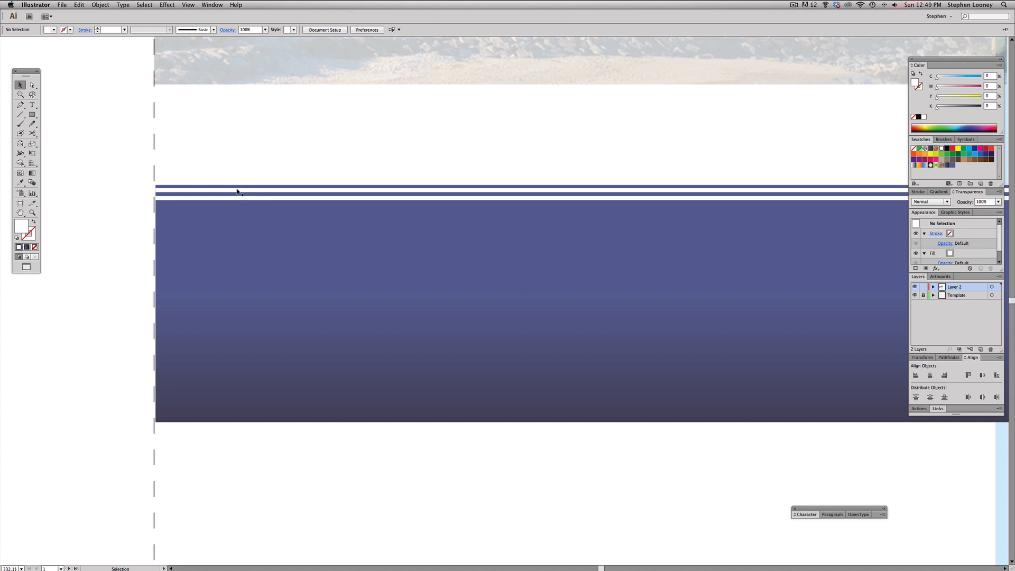
- Repeat the strip duplication at the same spacing until evenly spaced white stripes run down to the band's lower edge
key(a)
key(v)
drag(237, 200, 224, 199)
key(super+d)
key(super+d)
key(super+d)
key(super+d)
key(super+d)
key(super+d)
key(super+d)
key(super+d)
key(super+d)
key(super+d)
key(super+d)
key(super+d)
key(super+d)
key(super+d)
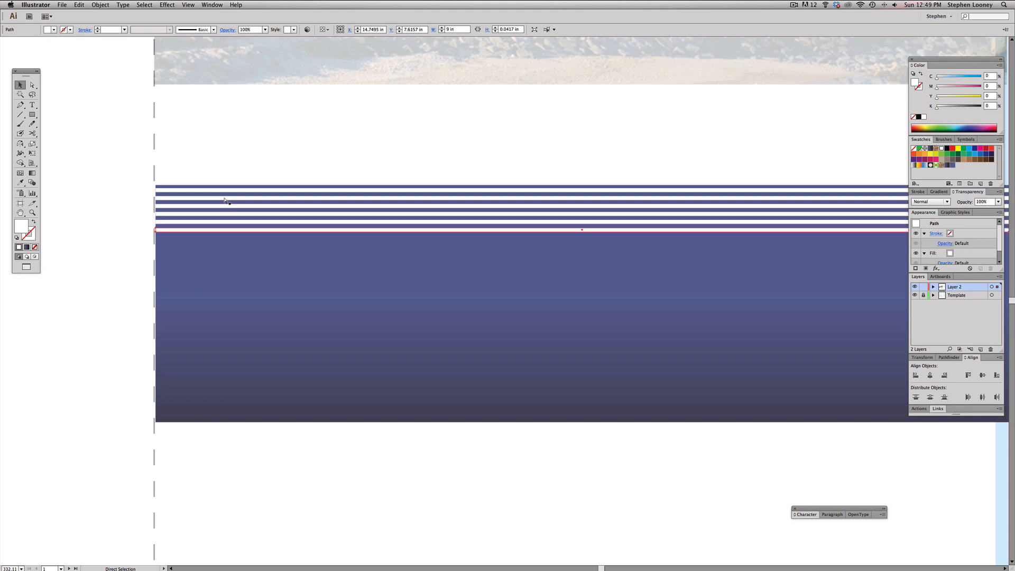
key(super+d)
key(super+d)
key(super+d)
key(super+d)
key(super+d)
key(super+d)
key(super+d)
key(super+d)
key(super+d)
key(super+d)
key(super+d)
key(super+d)
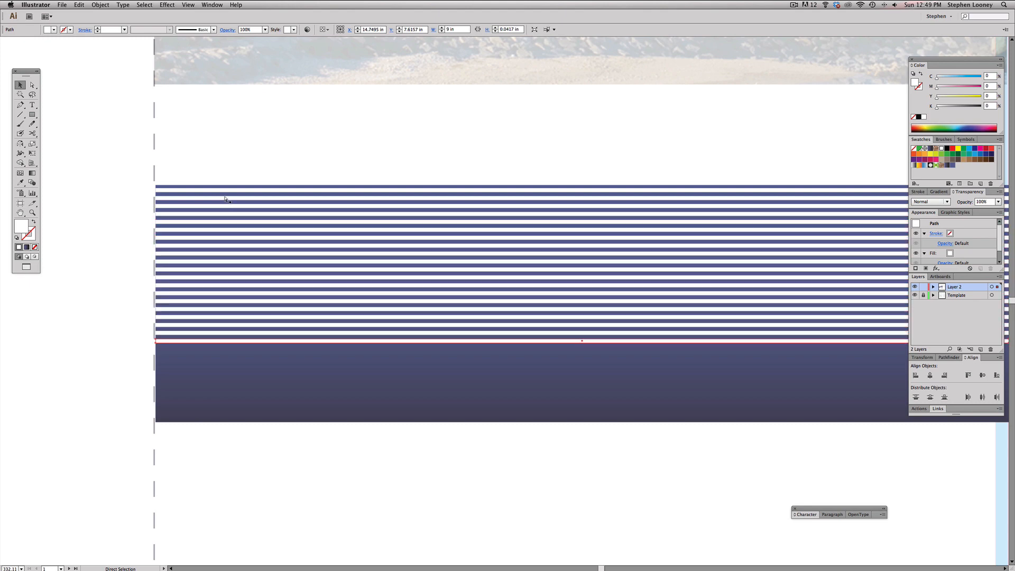
key(super+d)
key(super+d)
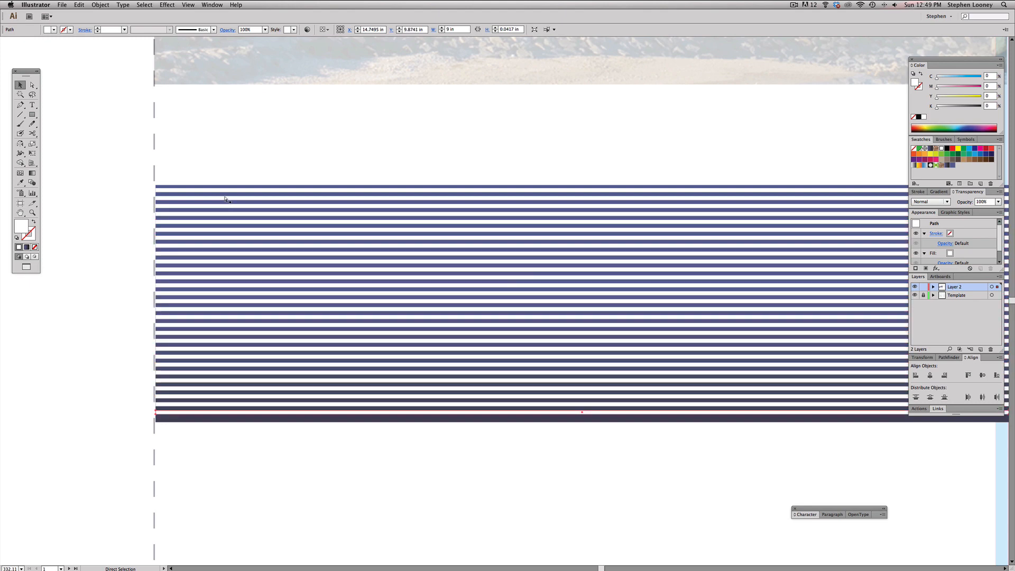
click(415, 154)
- Select all the white stripes over the gradient band and group them
key(super+minus)
key(super+minus)
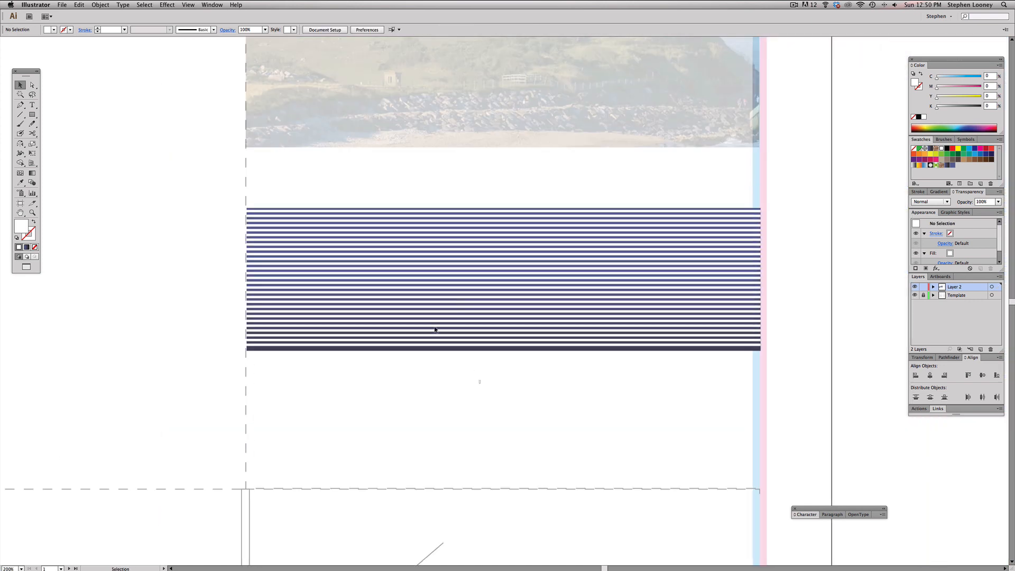
drag(480, 381, 260, 214)
scroll(381, 332, up, 5)
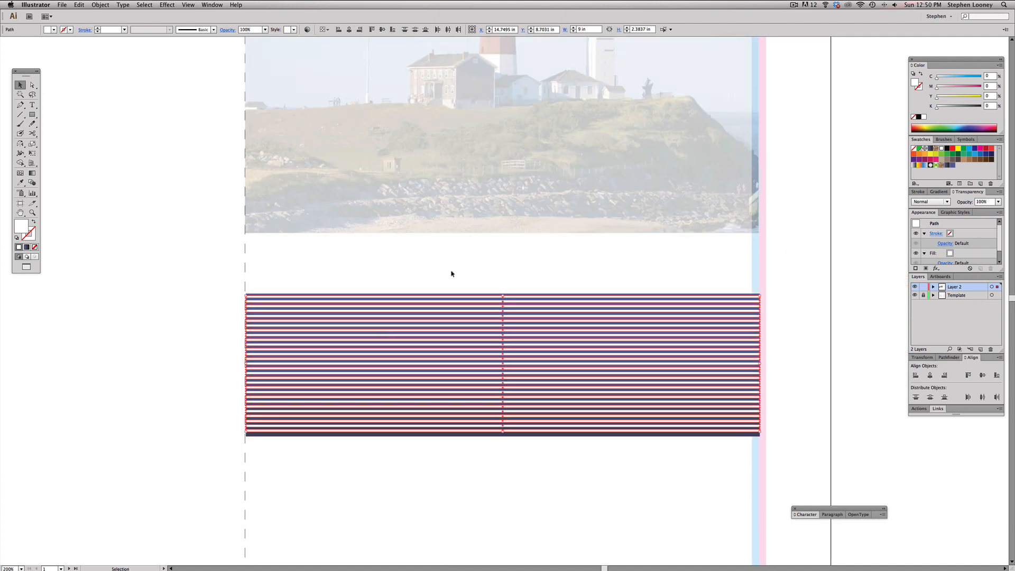
key(super)
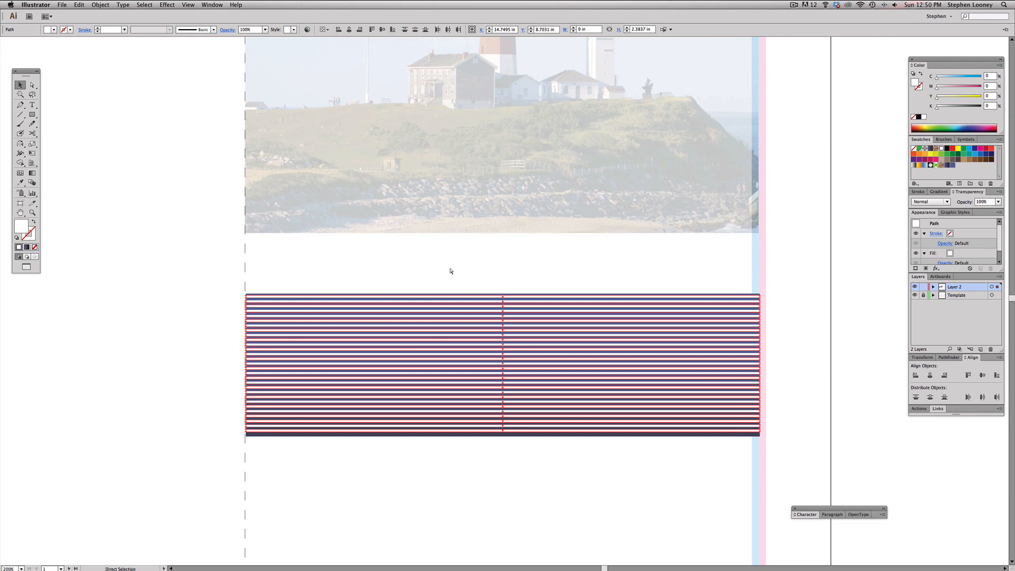
- Set the white stripe group's blending mode to Overlay and its opacity to 20%
scroll(450, 271, up, 20)
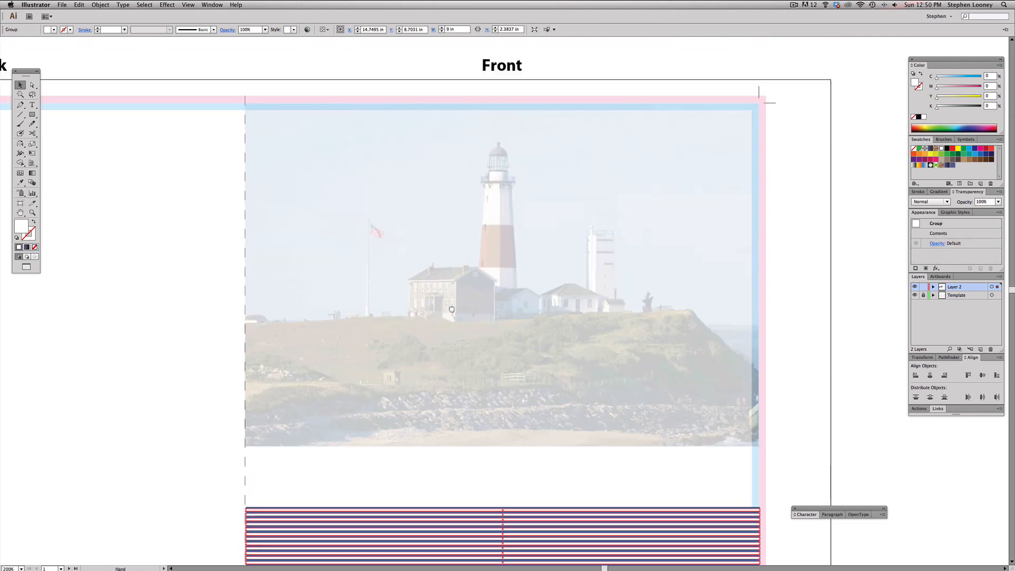
scroll(467, 321, up, 8)
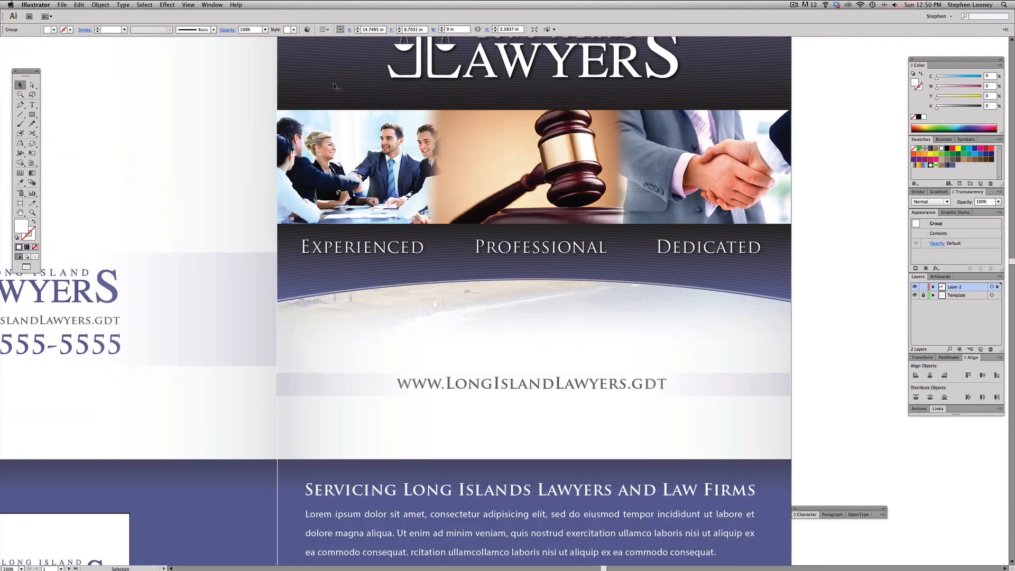
drag(254, 188, 457, 381)
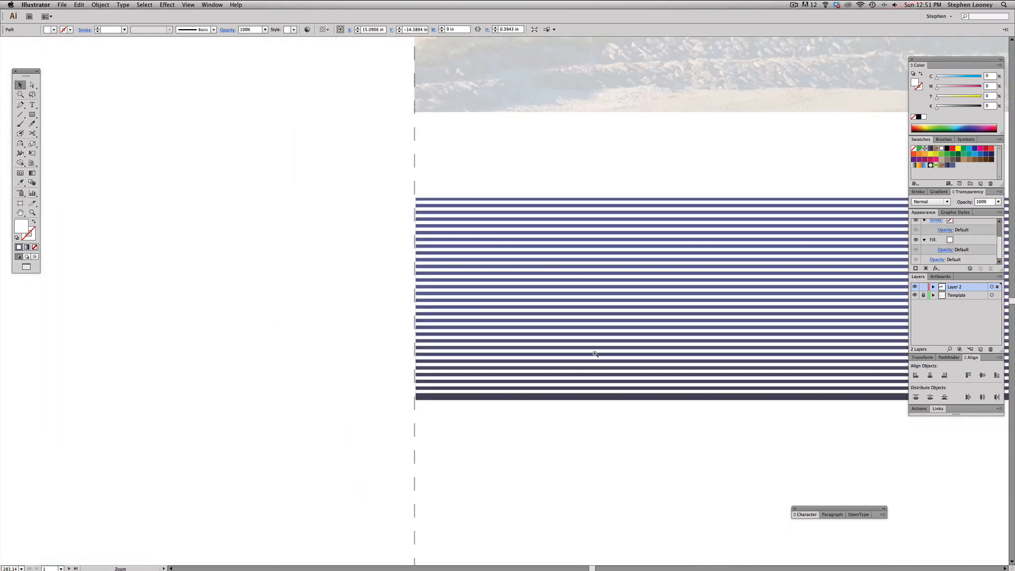
scroll(594, 354, right, 4)
scroll(526, 244, right, 2)
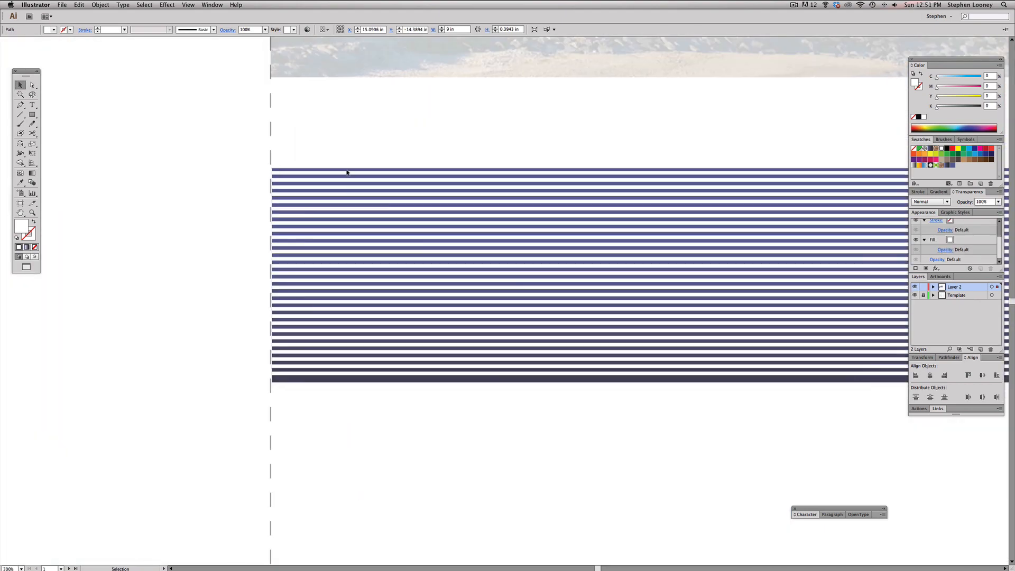
click(340, 172)
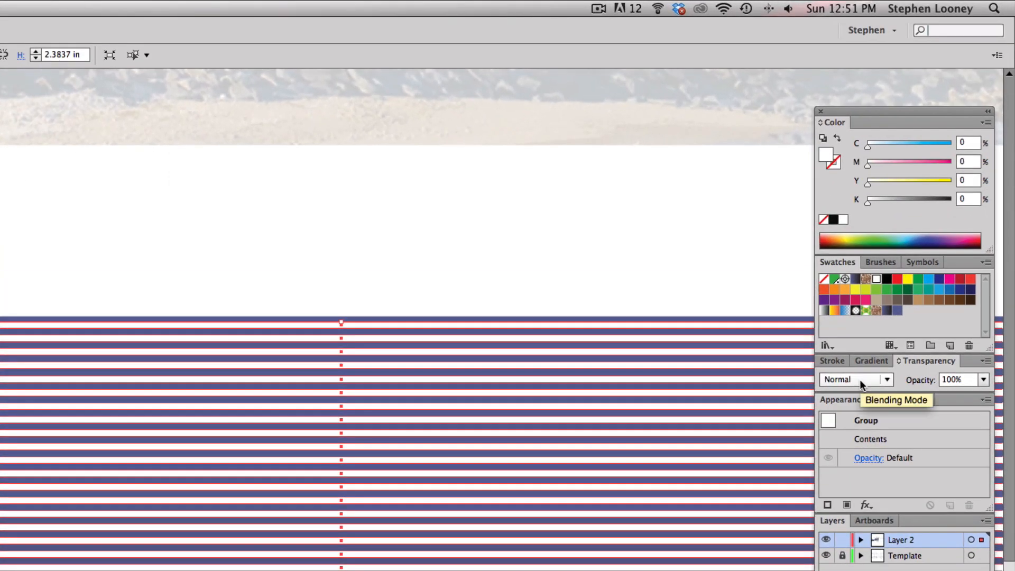
click(867, 364)
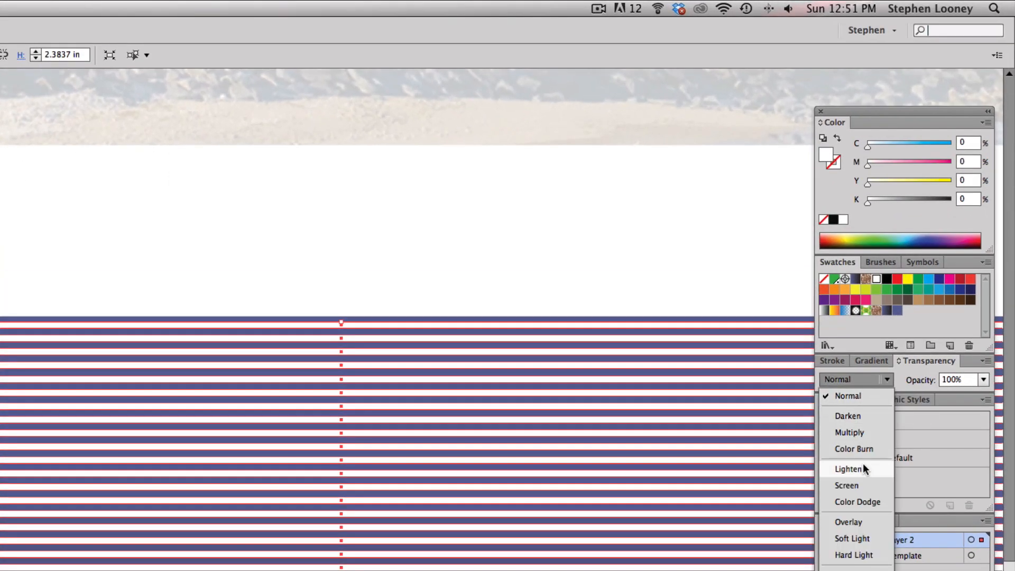
click(860, 521)
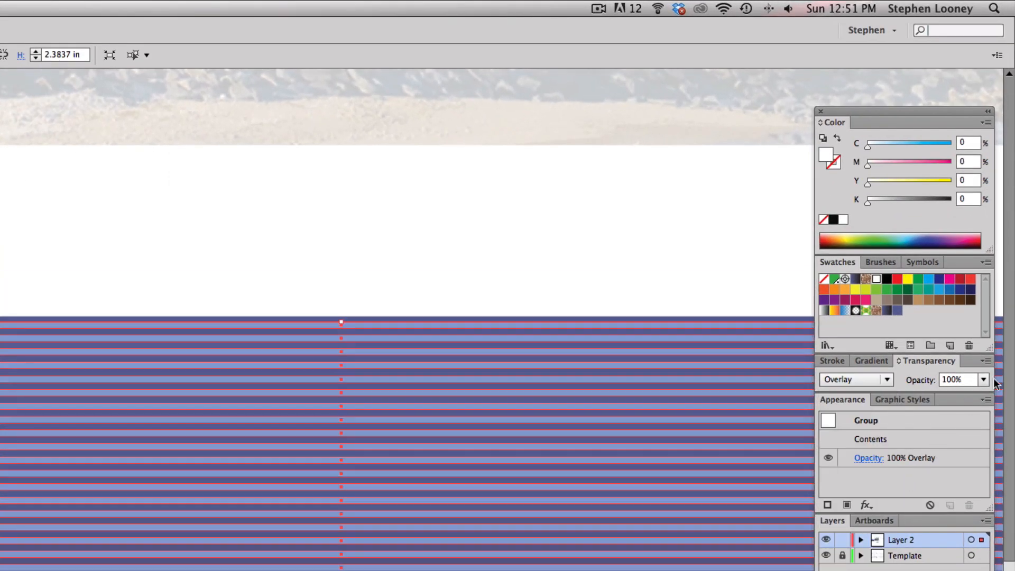
click(982, 382)
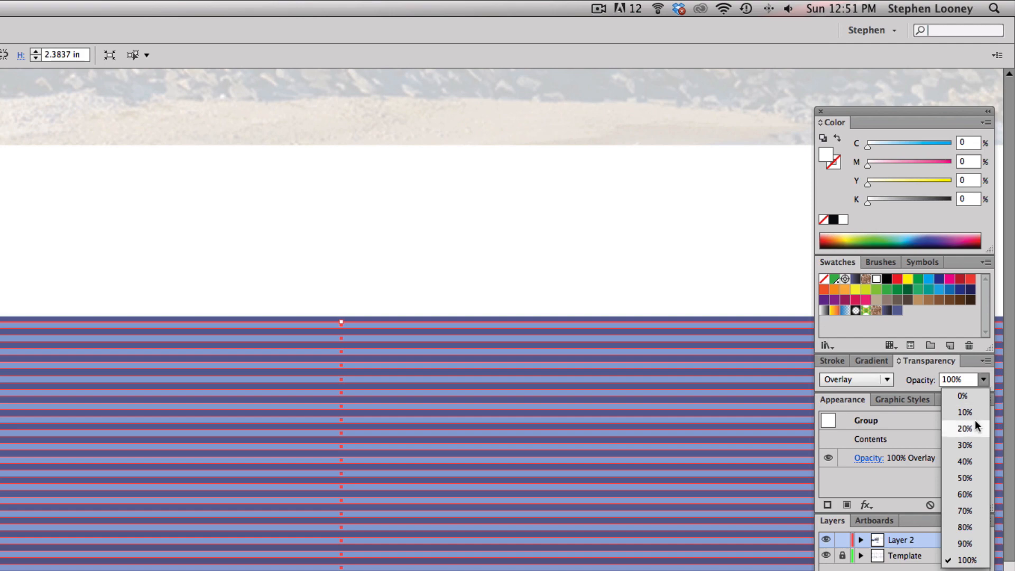
key(Escape)
click(325, 237)
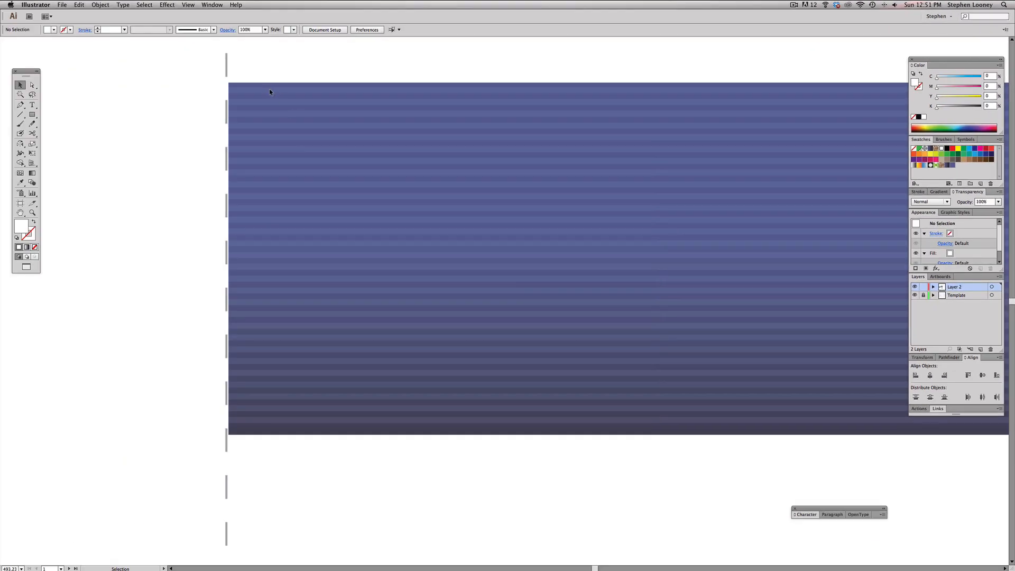
- Move the stripe group slightly down to even out its margins above and below within the gradient band
click(270, 93)
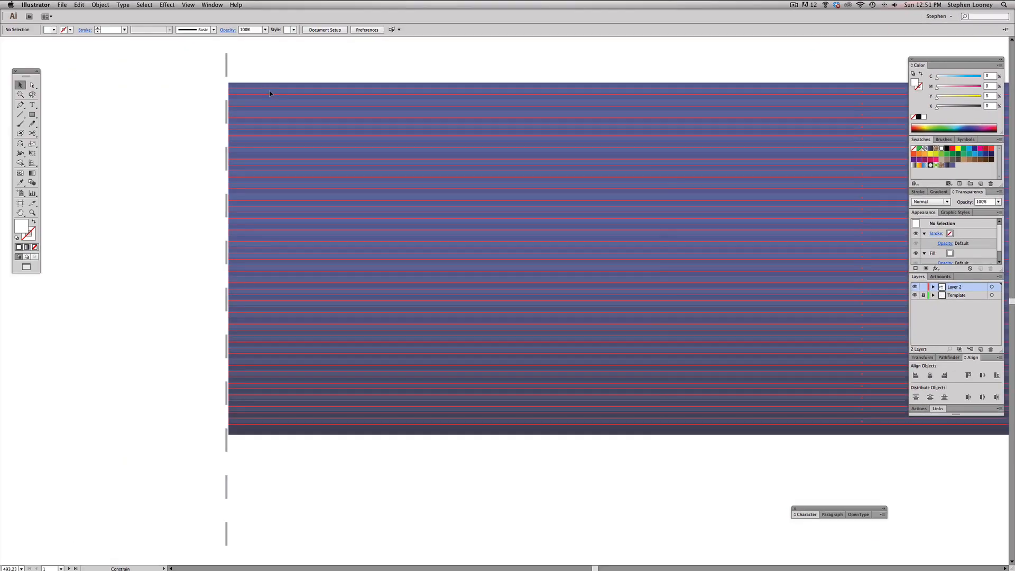
click(307, 70)
key(super+minus)
key(super+minus)
key(super+minus)
key(super+minus)
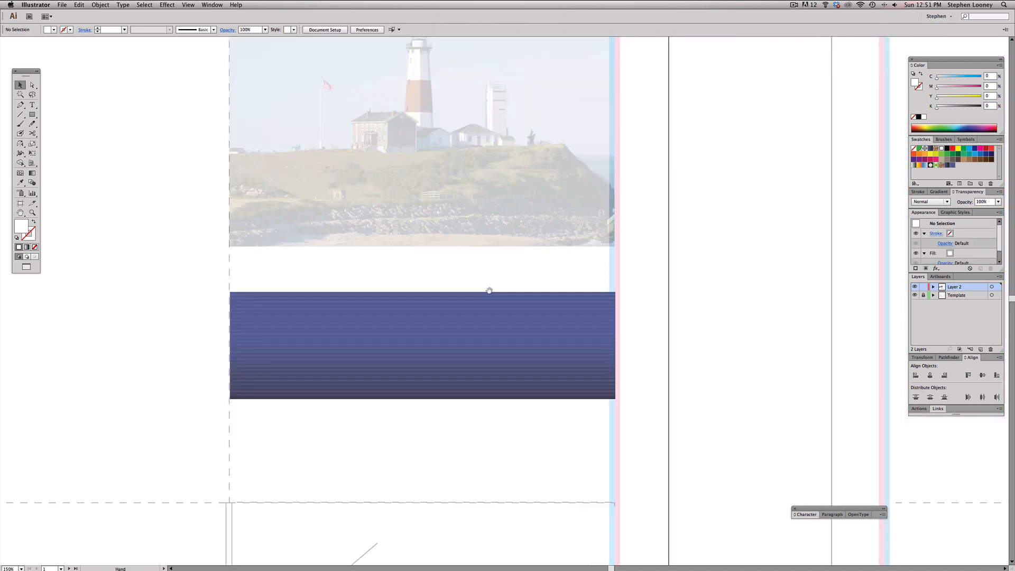
drag(489, 291, 605, 331)
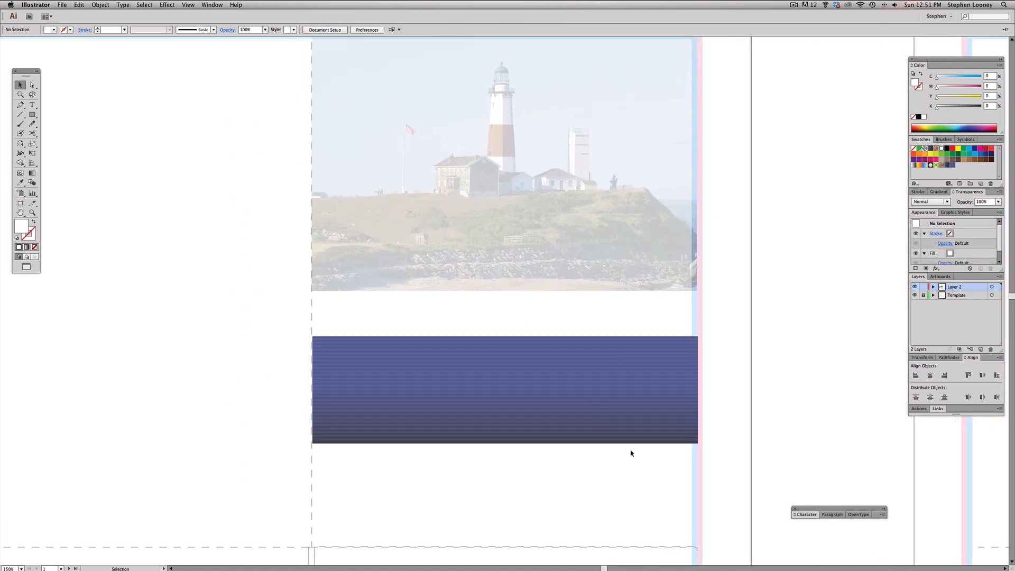
drag(656, 486, 465, 320)
drag(474, 358, 659, 340)
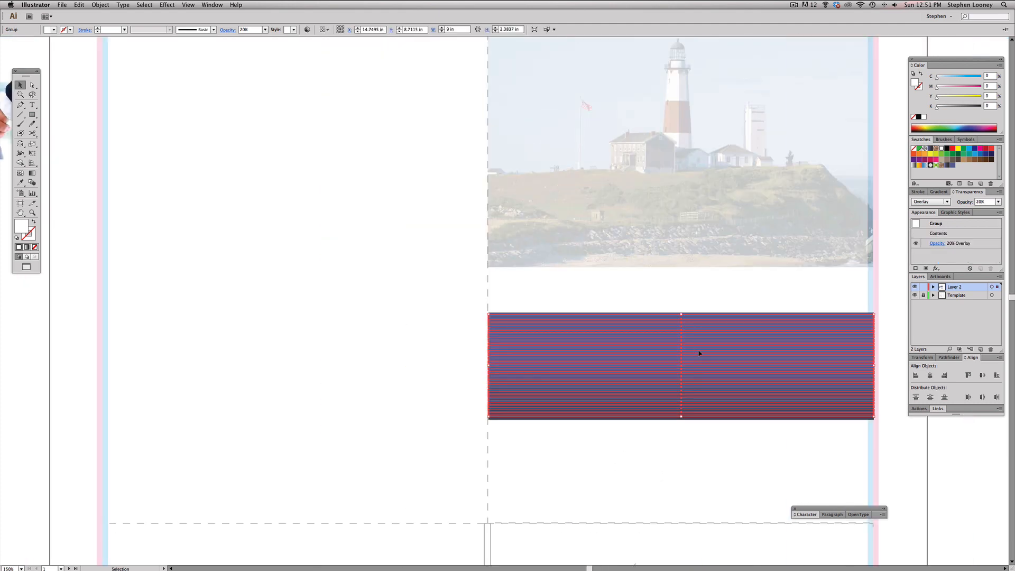
drag(846, 397, 98, 234)
drag(832, 414, 348, 347)
click(670, 483)
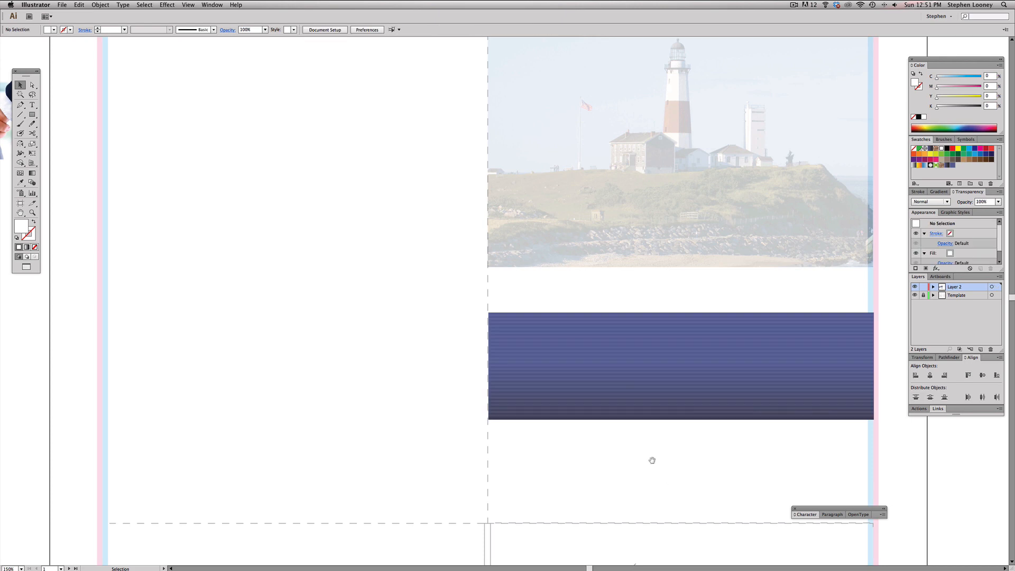
scroll(653, 460, right, 2)
alt+click(637, 390)
scroll(617, 342, left, 3)
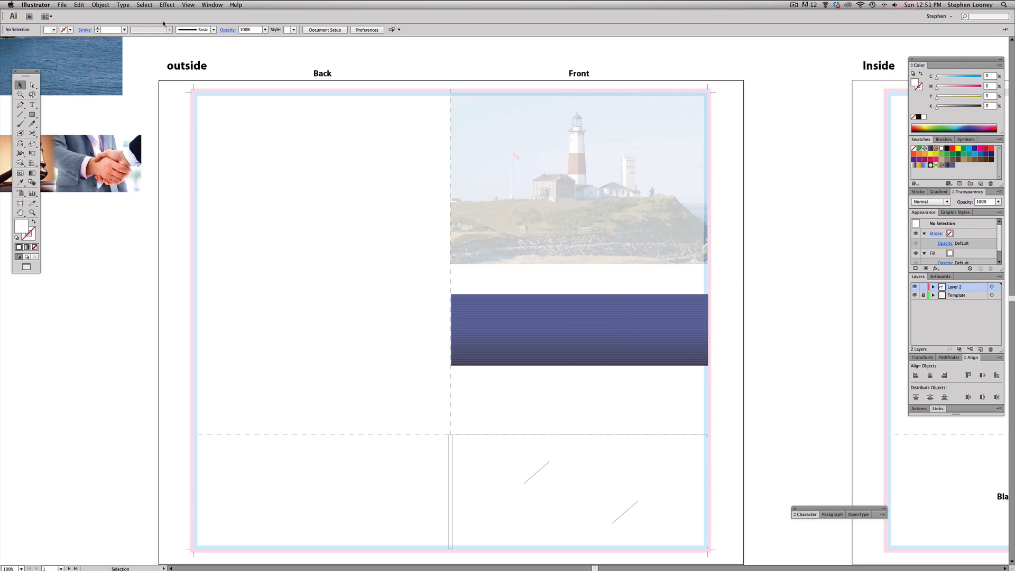
- Unlock all objects and copy the gradient band with its stripes onto the empty pasteboard beside the outside artboard
click(100, 5)
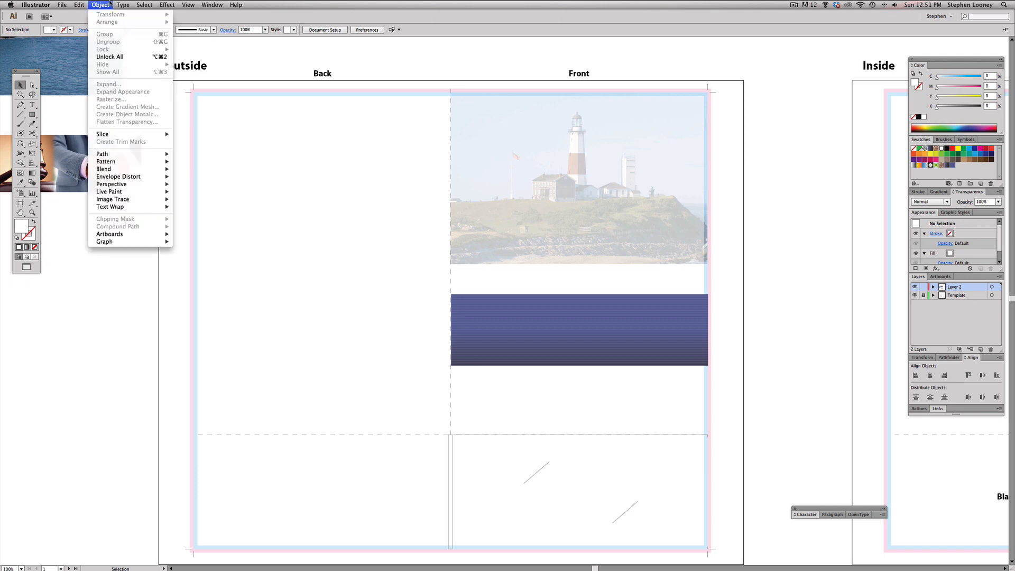
click(110, 57)
click(604, 393)
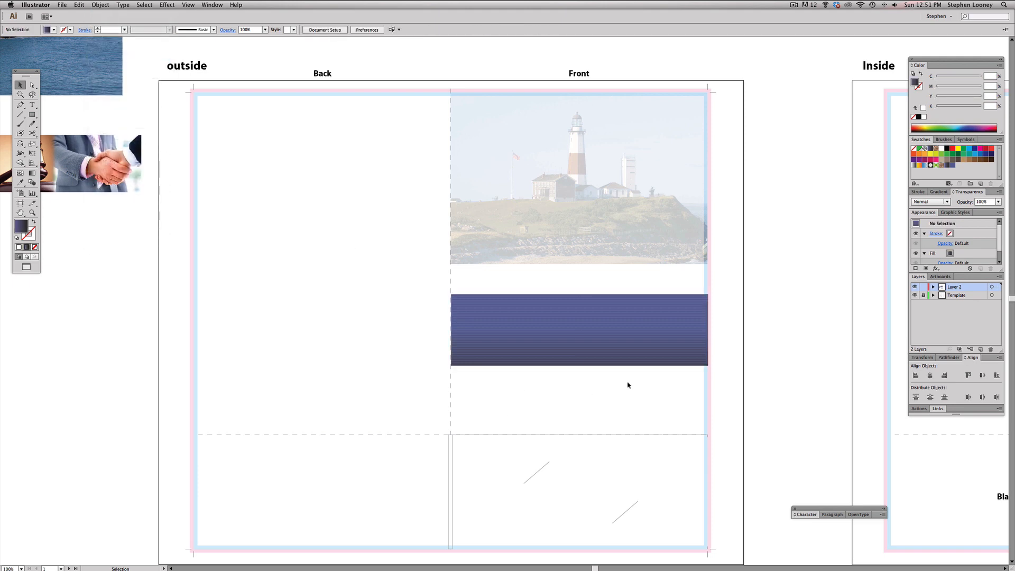
drag(648, 384, 546, 294)
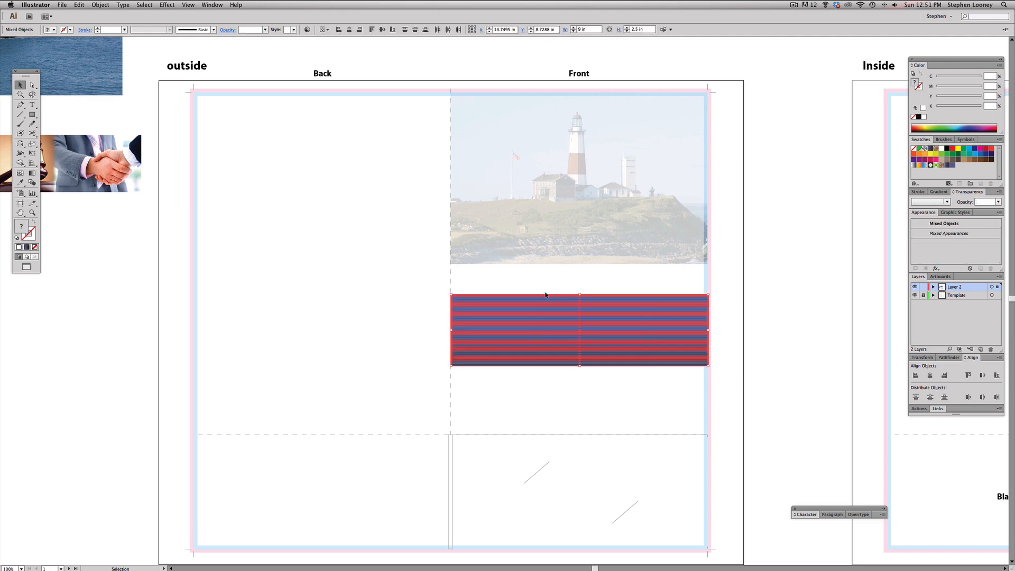
drag(628, 319, 63, 319)
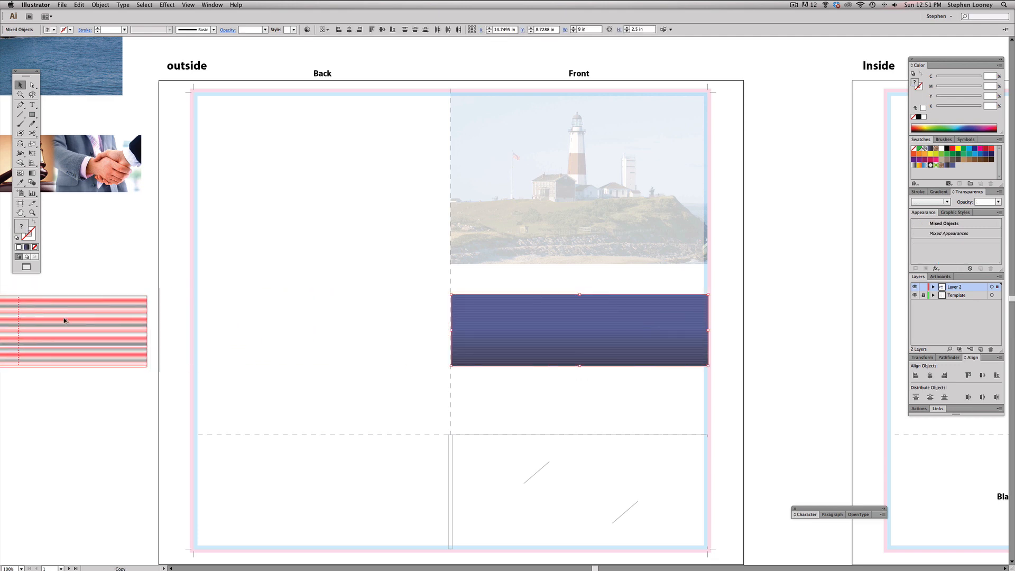
click(116, 271)
- Select the gradient band and its stripes on the front panel and group them together
scroll(582, 315, up, 1)
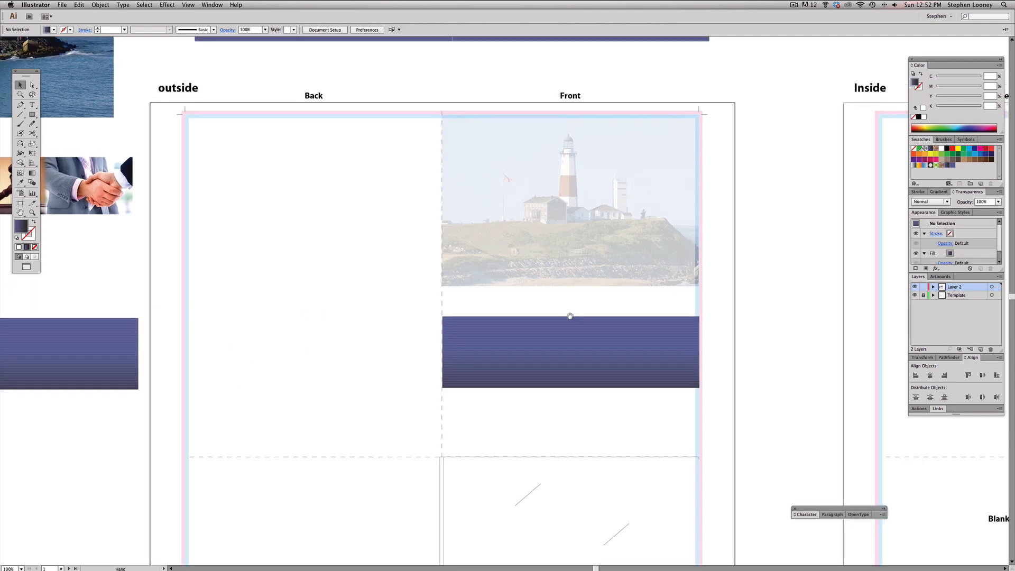
drag(493, 351, 584, 377)
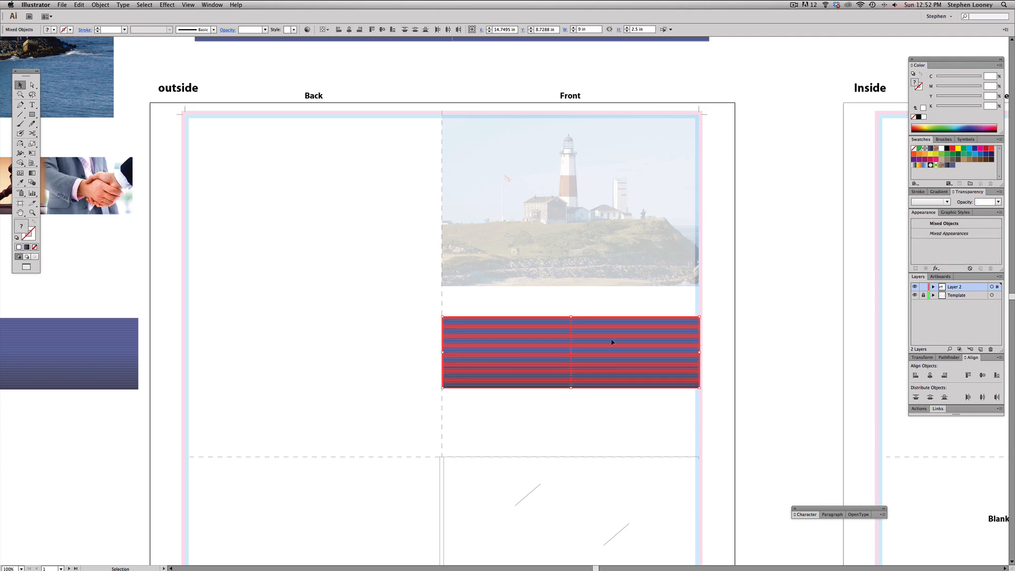
key(super+g)
- Warp the grouped band with the Arc Upper effect, horizontal with a bend of -11%, checking it with the preview on
drag(557, 247, 535, 274)
key(super+space)
drag(357, 302, 787, 483)
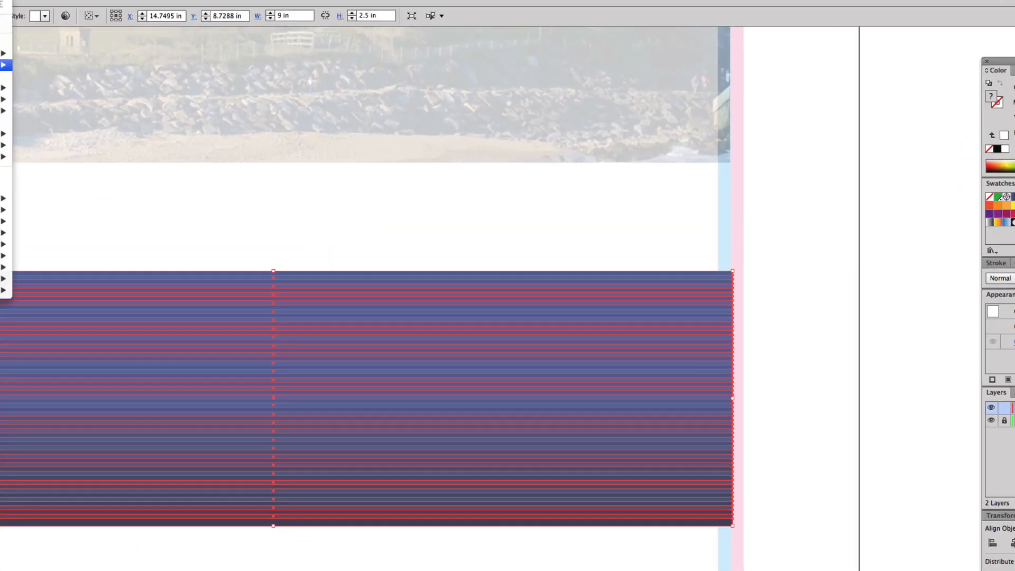
mouse_move(6, 157)
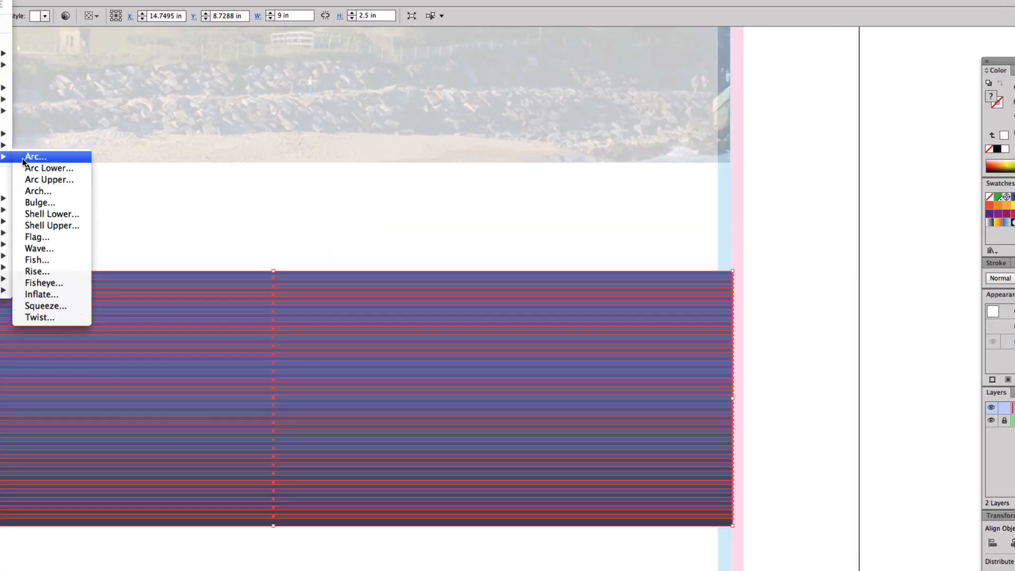
click(35, 181)
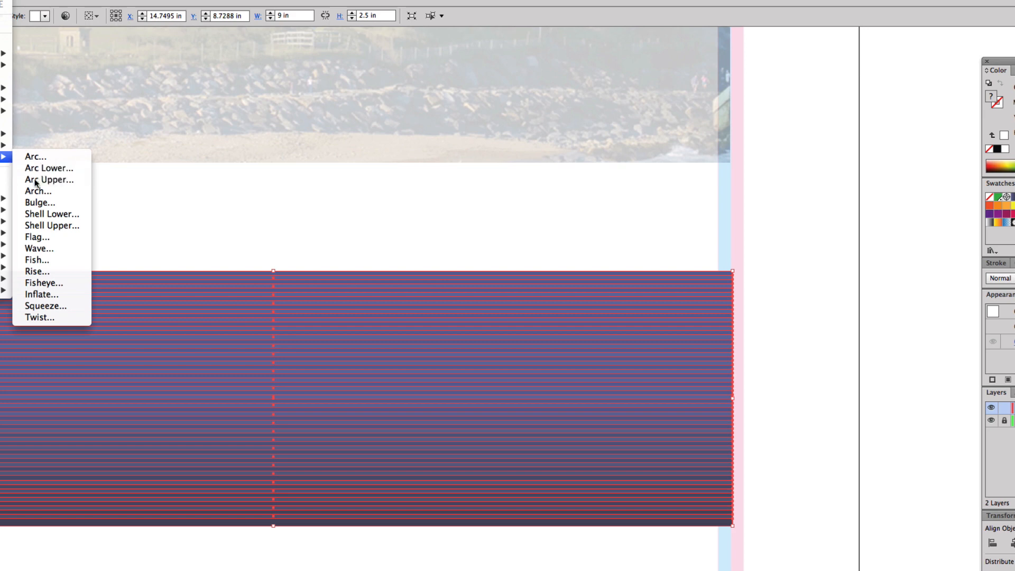
click(456, 260)
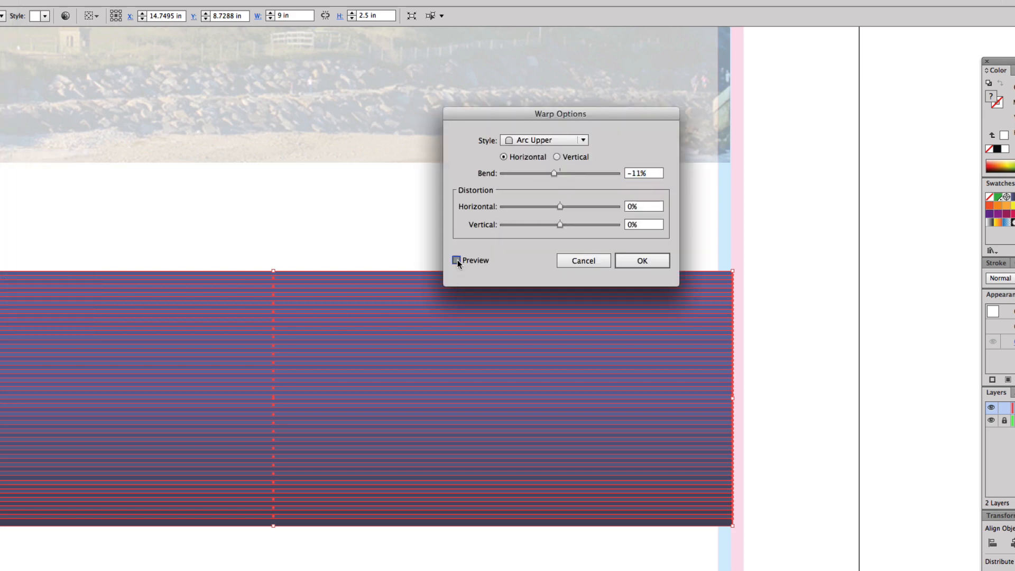
drag(507, 125, 760, 116)
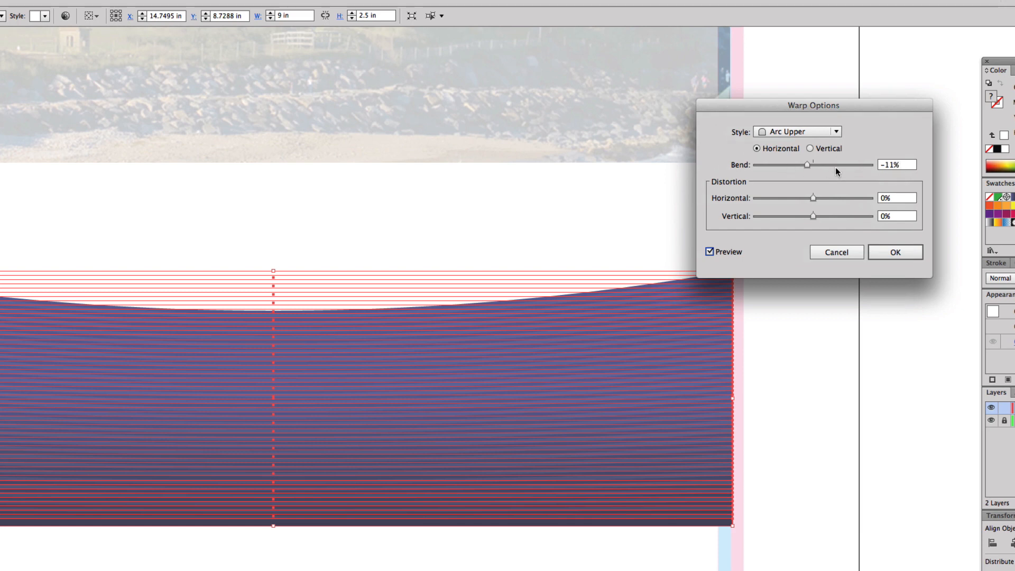
click(895, 252)
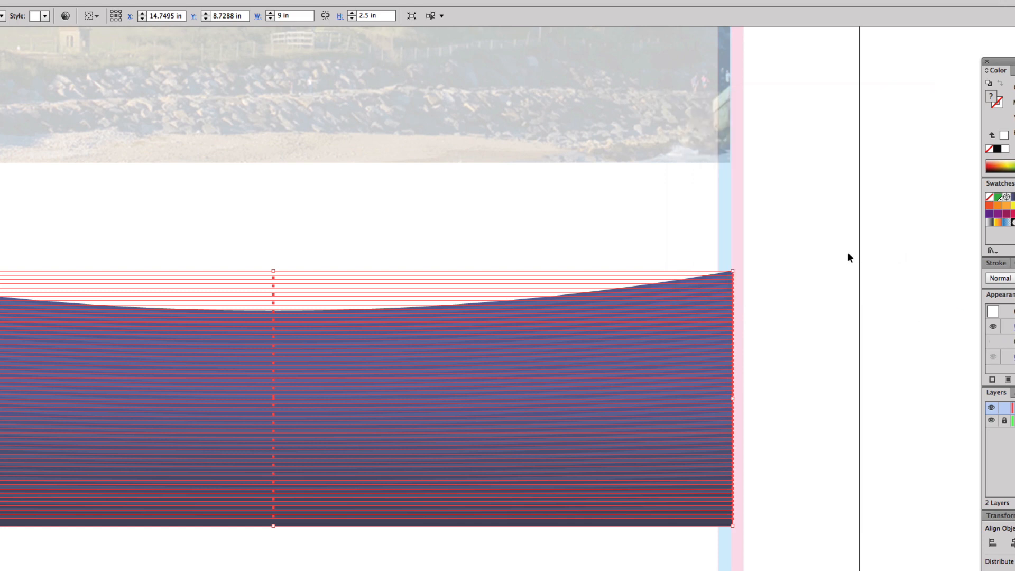
key(ctrl+shift+a)
- Move the curved striped band up so it overlaps the lower part of the lighthouse photo on the front panel
alt+super+click(315, 434)
alt+super+click(315, 432)
alt+super+click(316, 430)
drag(312, 390, 313, 546)
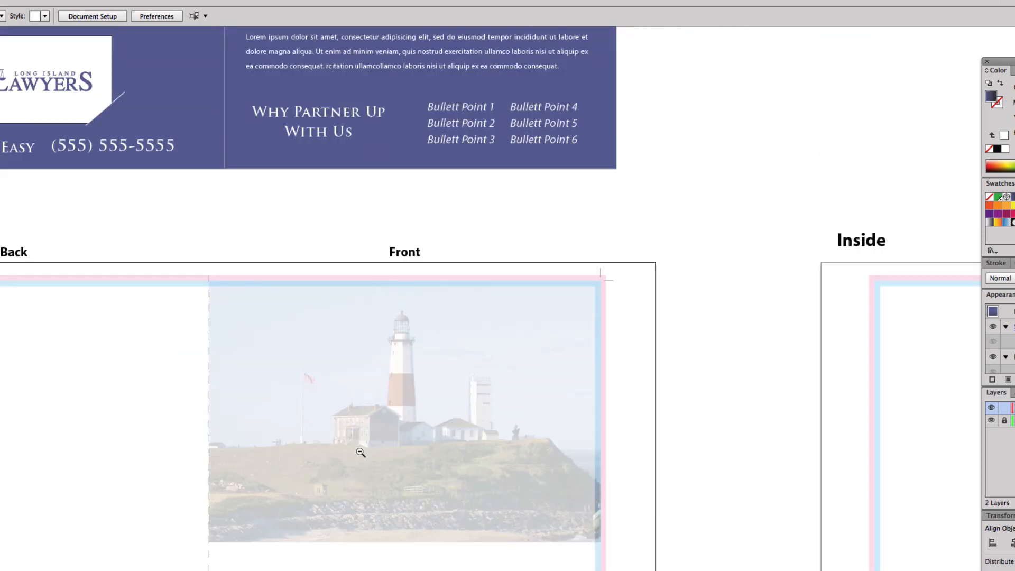
alt+super+click(361, 452)
scroll(488, 308, up, 5)
scroll(487, 317, down, 4)
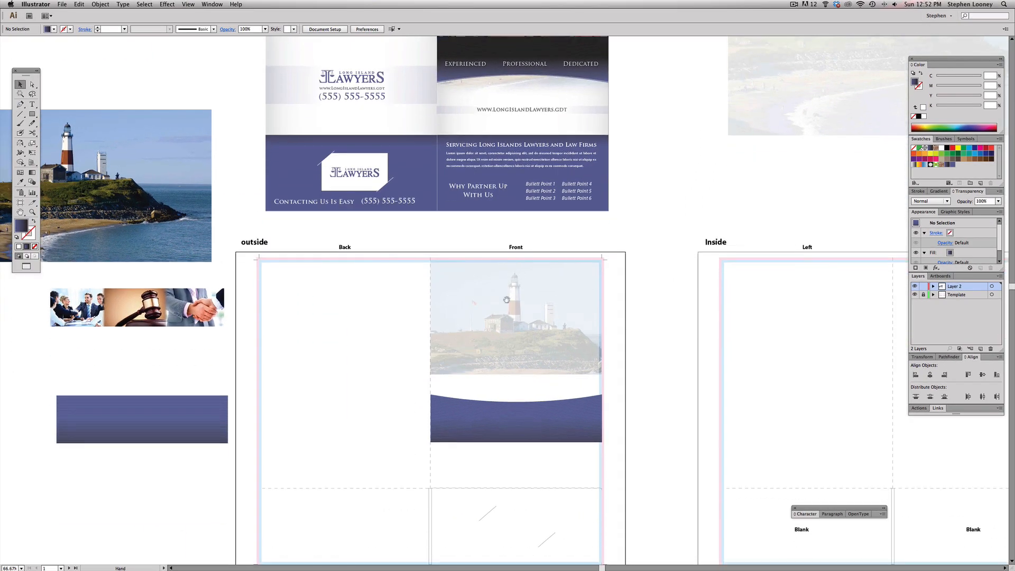
drag(511, 437, 517, 380)
click(645, 366)
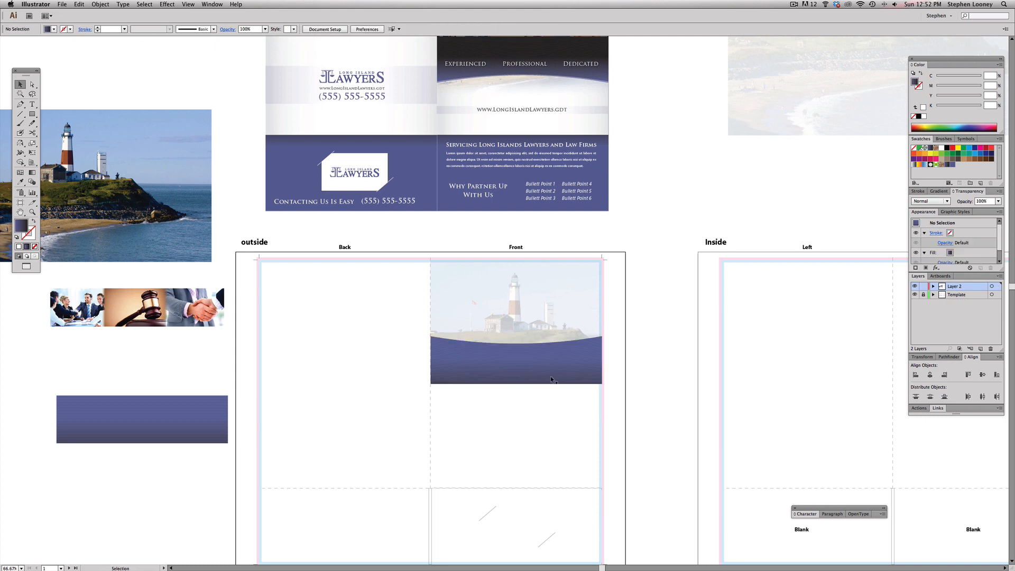
drag(601, 268, 599, 422)
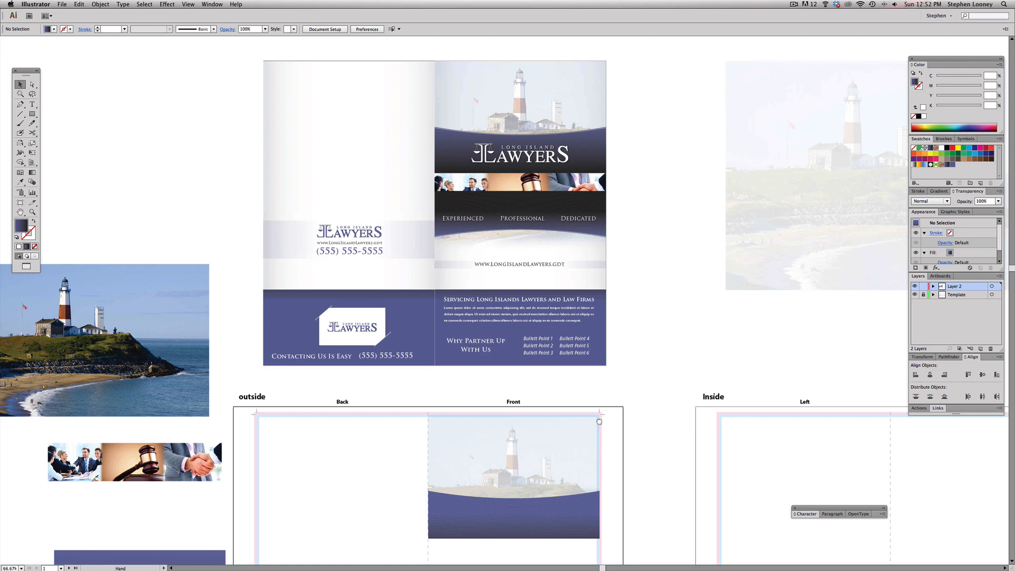
drag(599, 421, 602, 351)
drag(429, 385, 534, 470)
key(a)
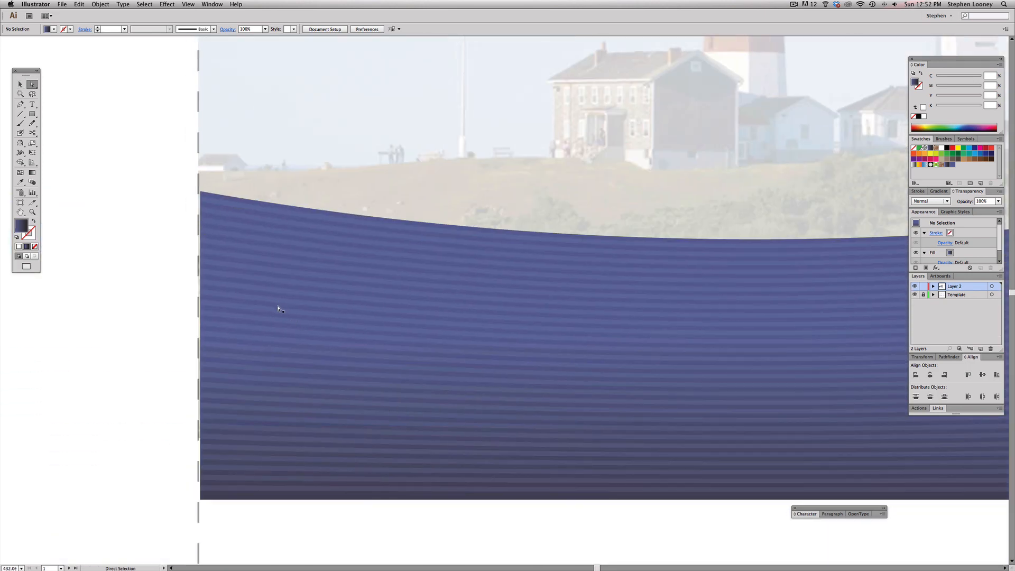
drag(278, 310, 278, 295)
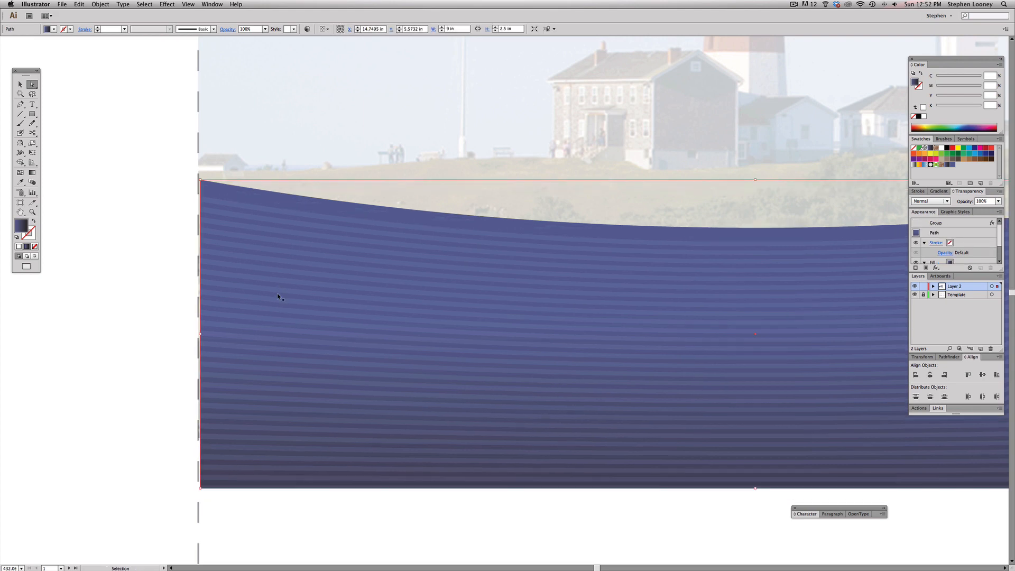
key(super+z)
key(super+shift+a)
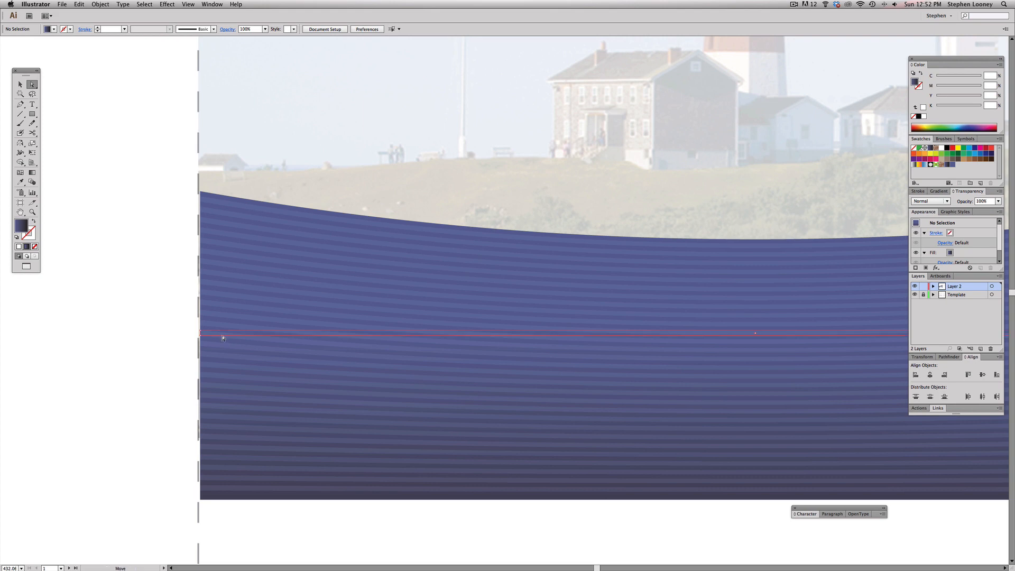
click(223, 336)
click(20, 85)
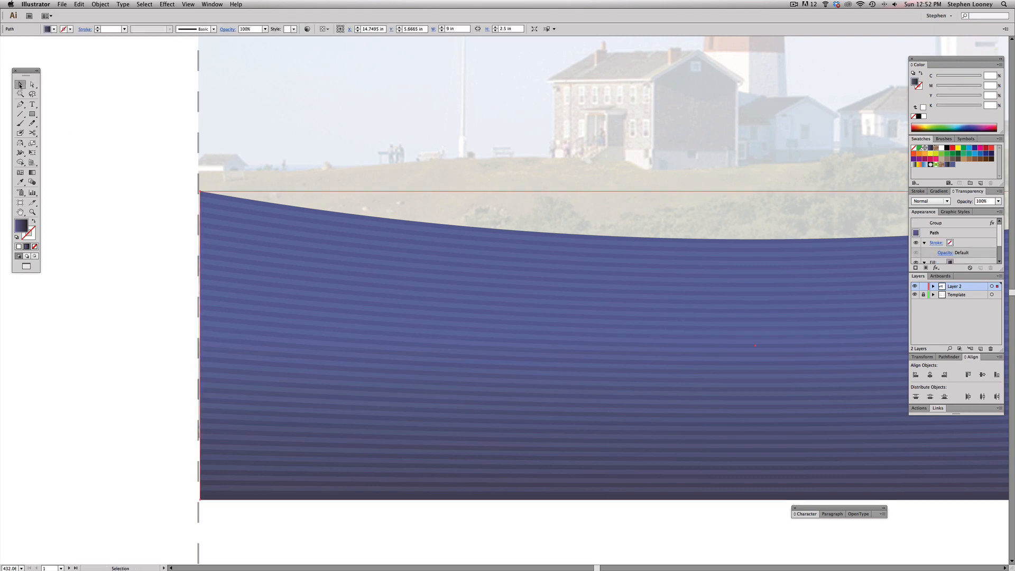
key(super+minus)
key(super+minus)
drag(501, 330, 392, 341)
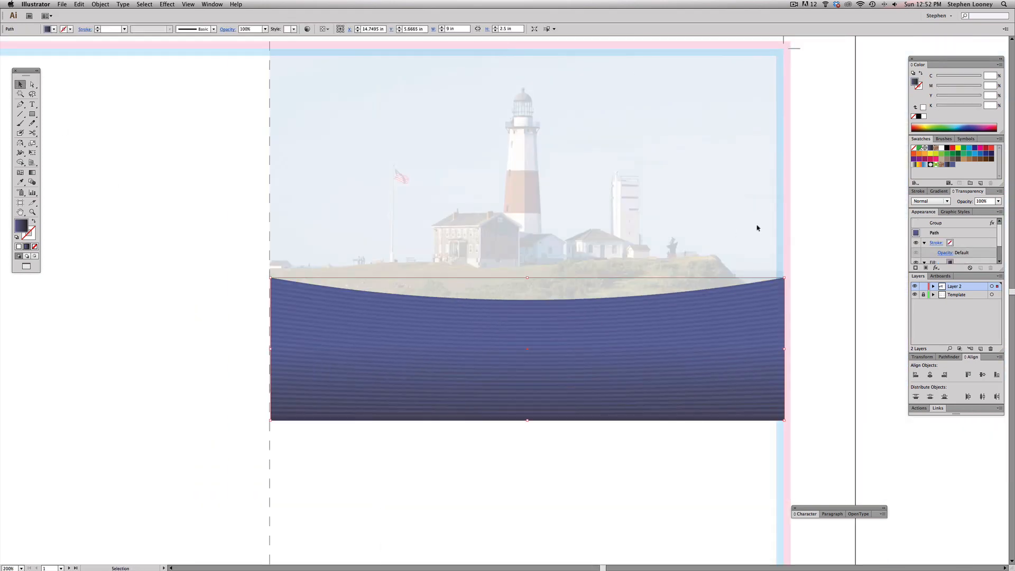
- Select the warped band group on its own and expand its appearance into real curved paths
click(758, 226)
key(super+2)
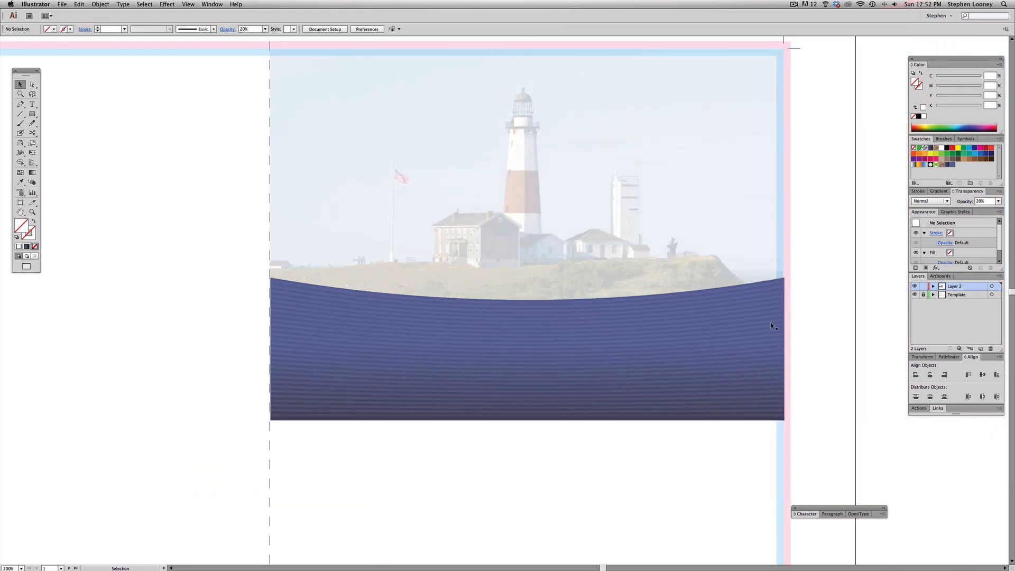
click(496, 351)
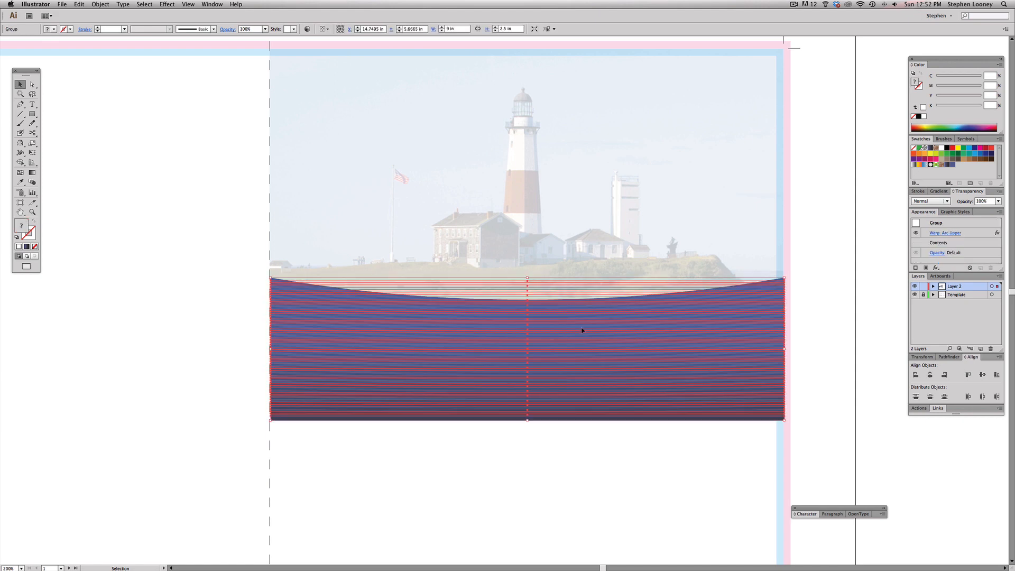
click(97, 4)
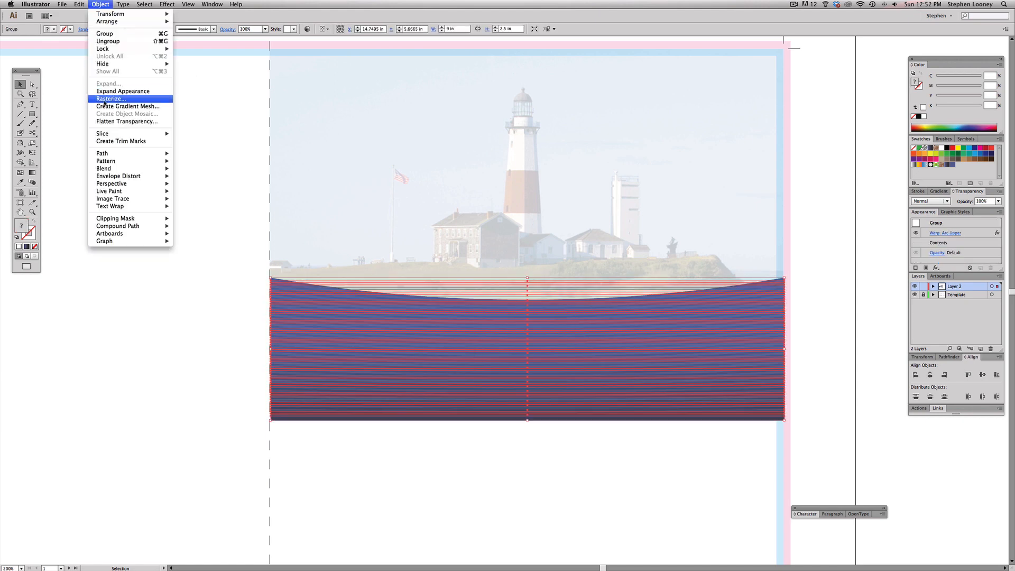
click(116, 92)
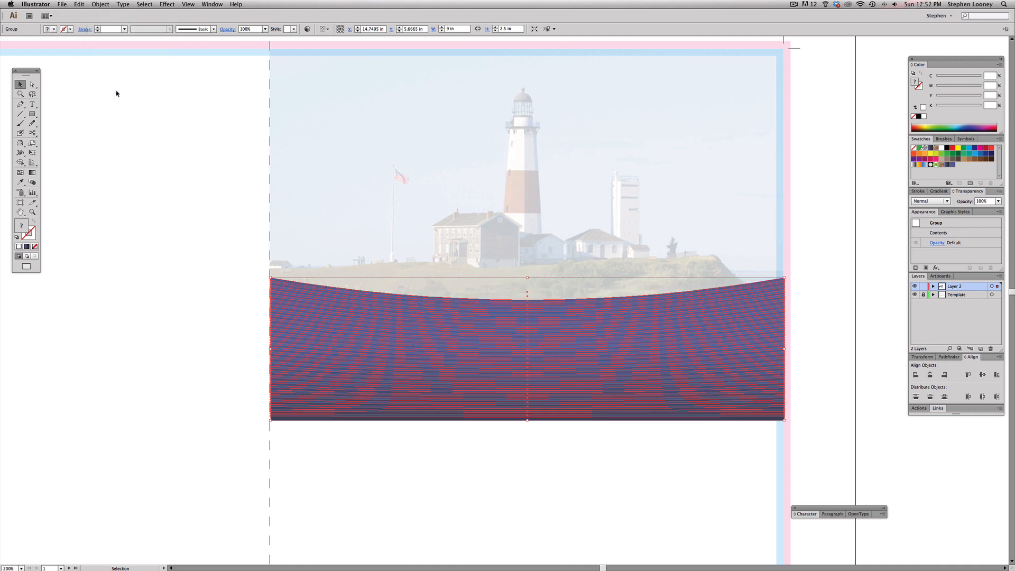
drag(163, 194, 814, 483)
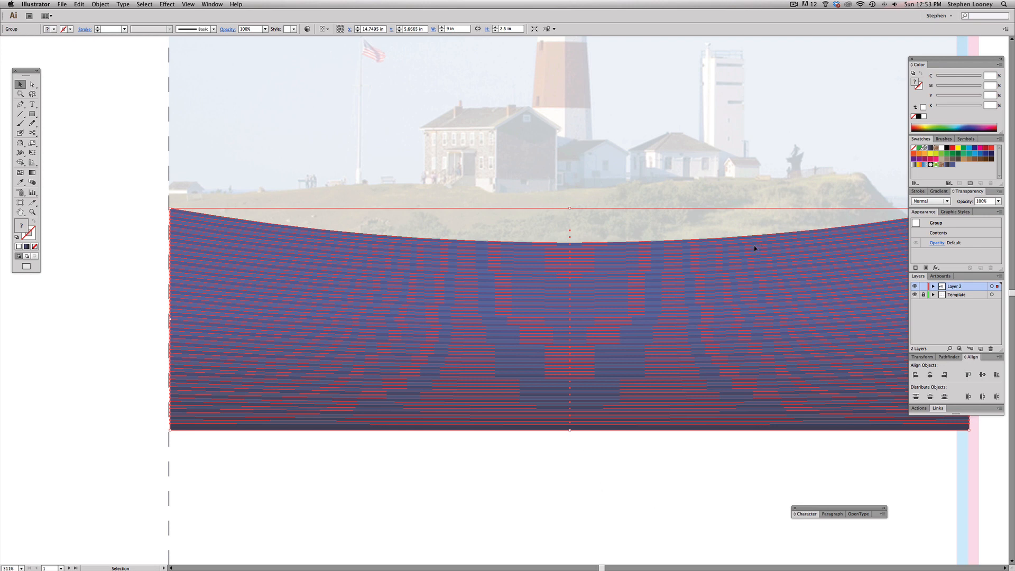
click(585, 503)
- Cut the topmost curved stripe out of the group and paste it back in place as a separate path
key(a)
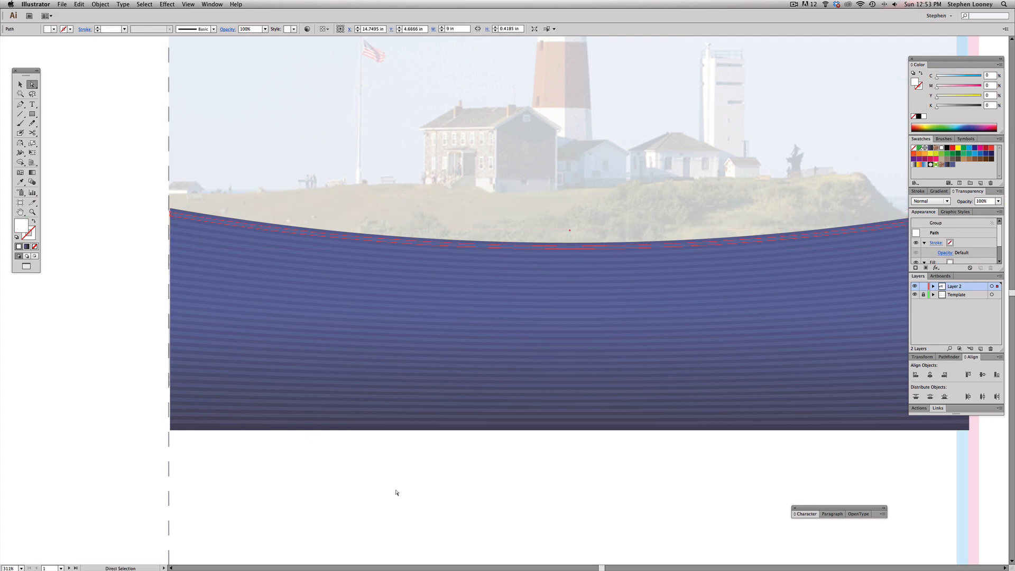
key(comma)
click(186, 218)
key(v)
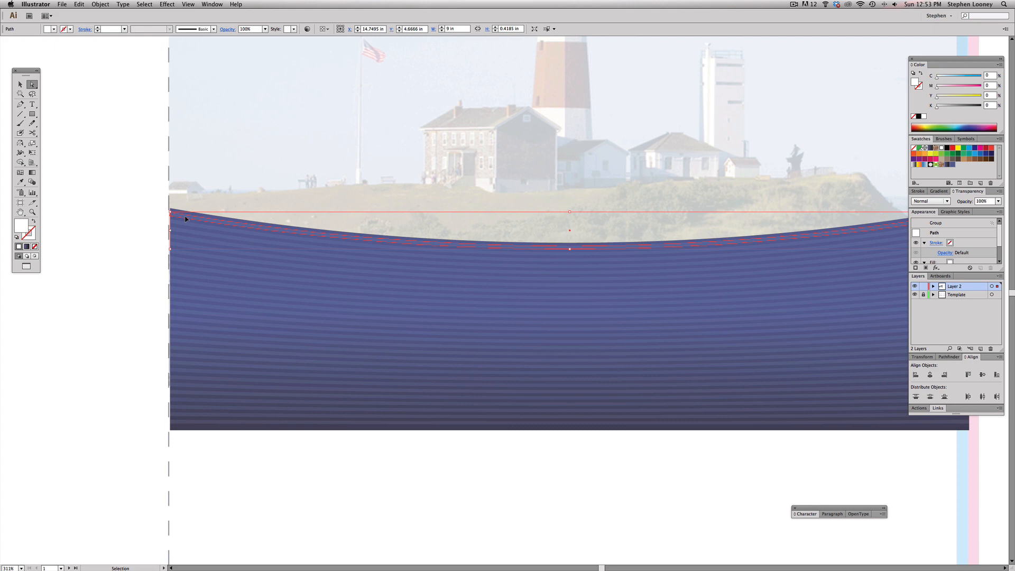
key(a)
key(super+shift+a)
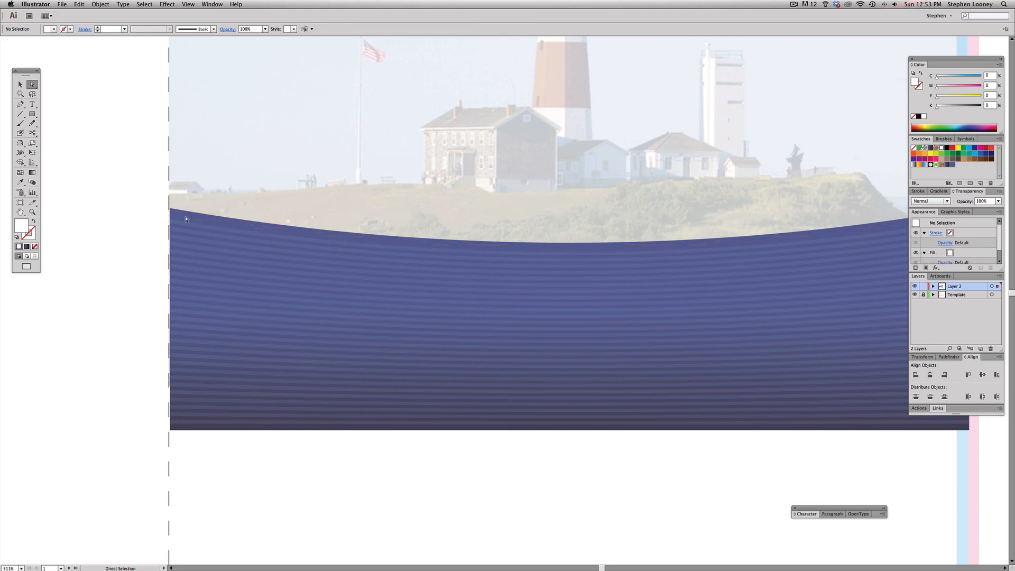
key(v)
key(a)
- Set the separated white stripe along the band's upper edge to 60% opacity
click(185, 218)
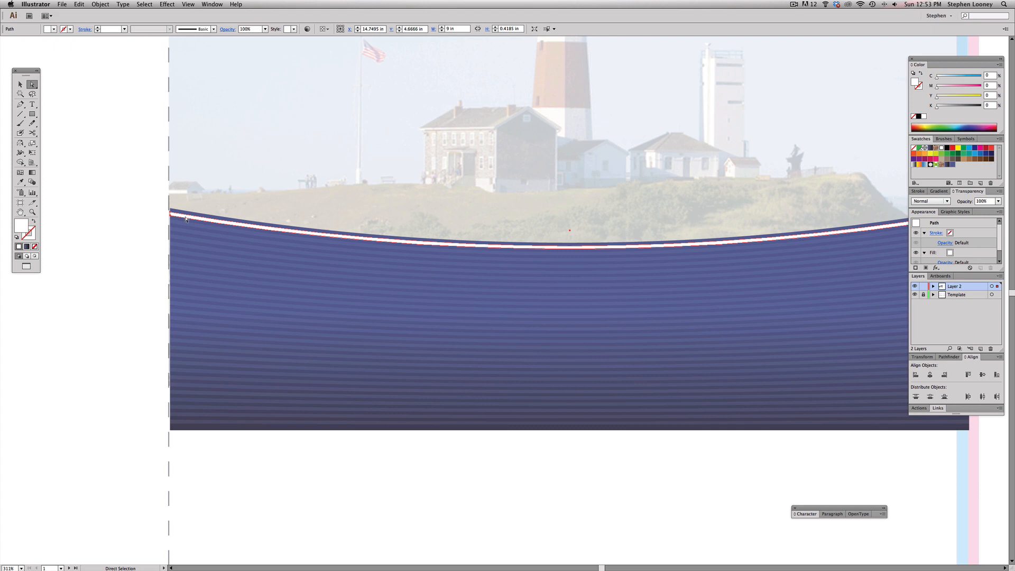
click(998, 201)
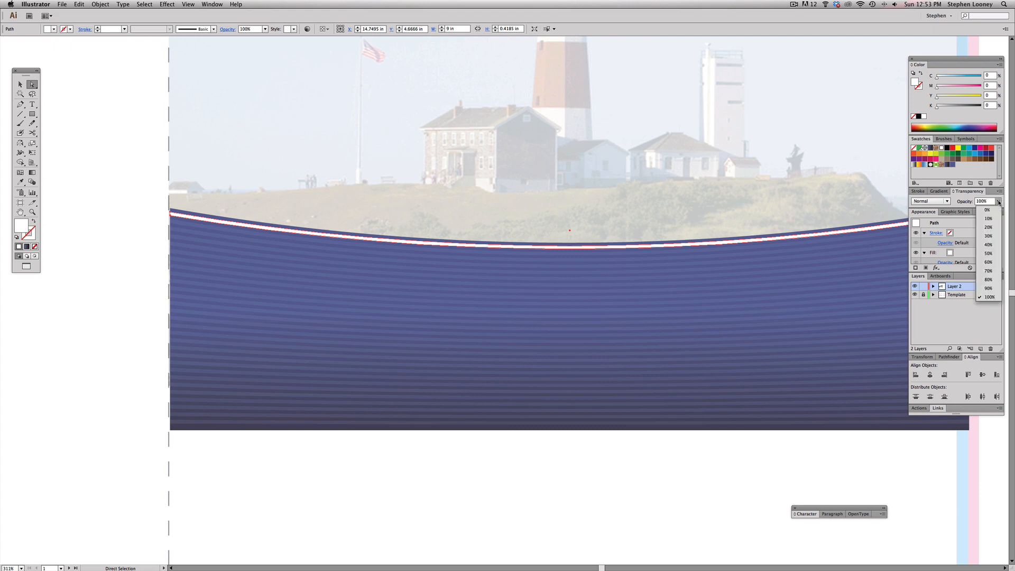
click(992, 261)
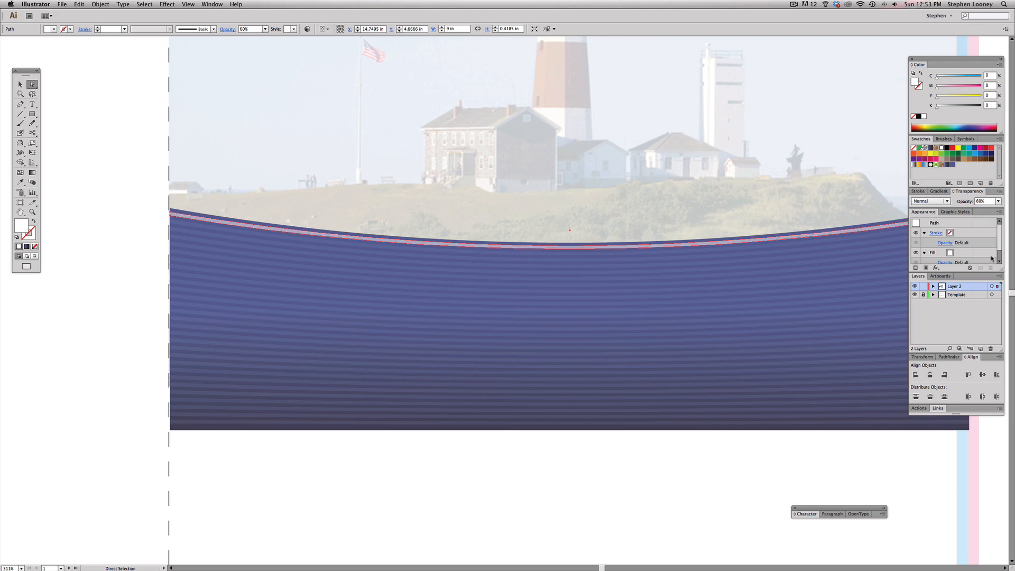
- Try the Overlay blending mode on the separated top stripe, undo it and clear the selection
click(931, 201)
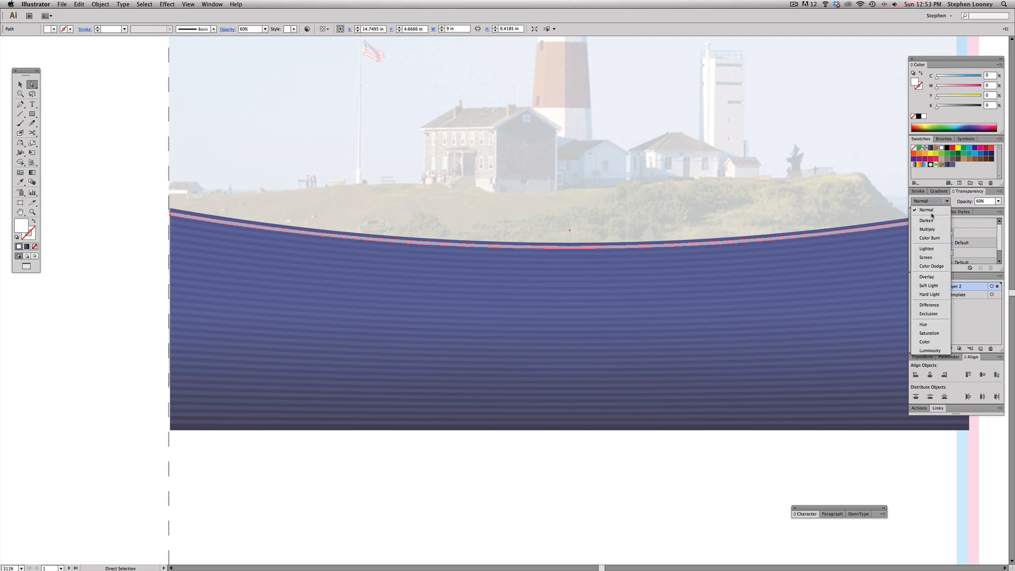
click(933, 276)
click(60, 209)
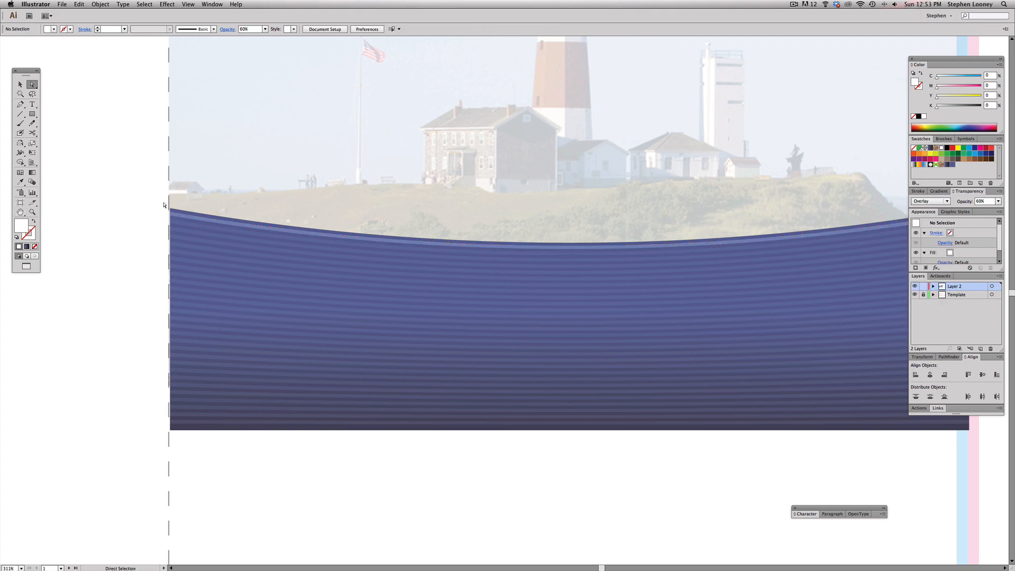
key(super+z)
key(super+z)
key(super+shift+a)
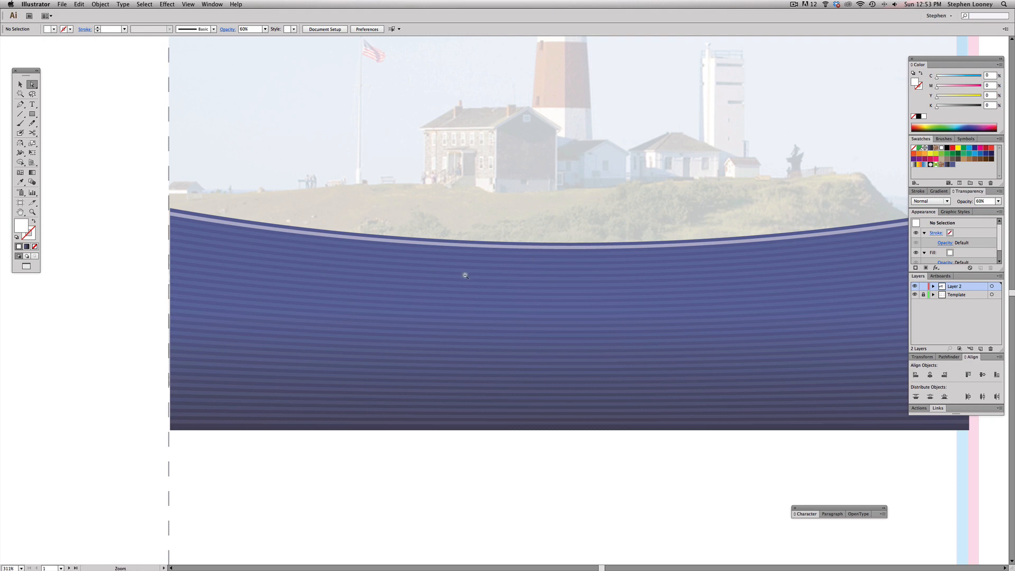
- Examine the curved band's white upper stripe and outer edges up close and against the whole front panel
drag(236, 225, 370, 296)
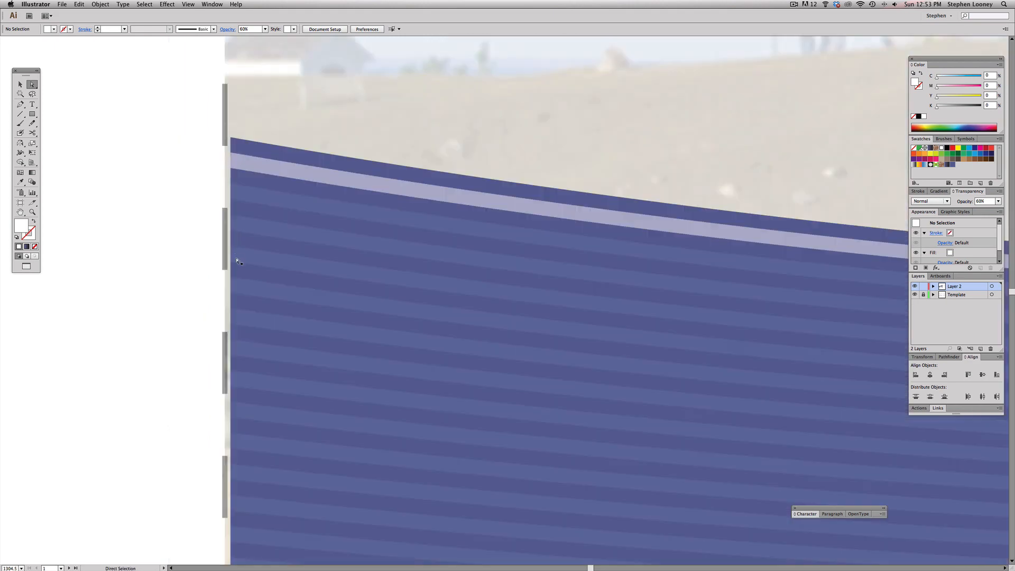
alt+super+click(592, 354)
alt+super+click(595, 352)
alt+super+click(646, 310)
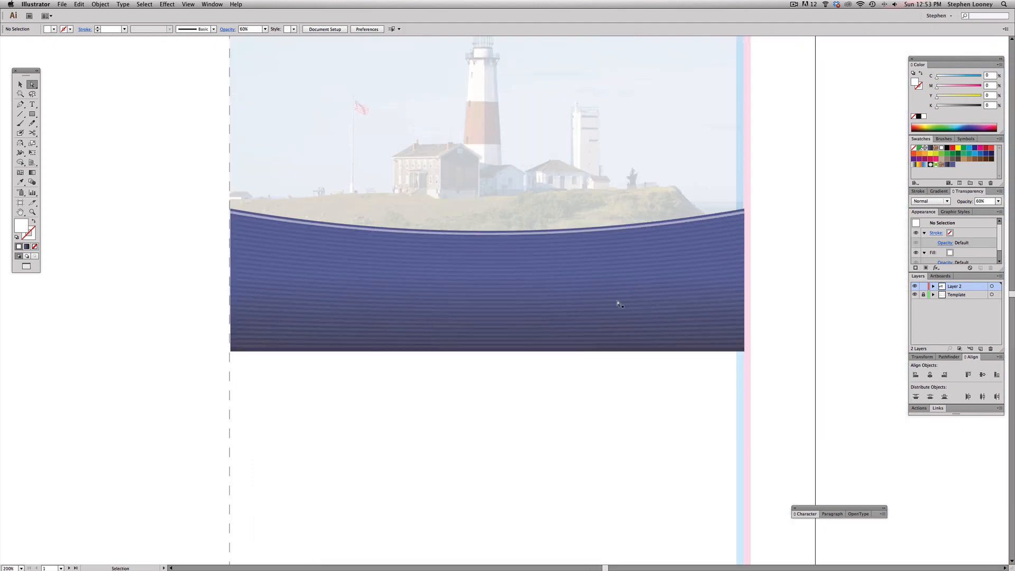
scroll(487, 276, up, 3)
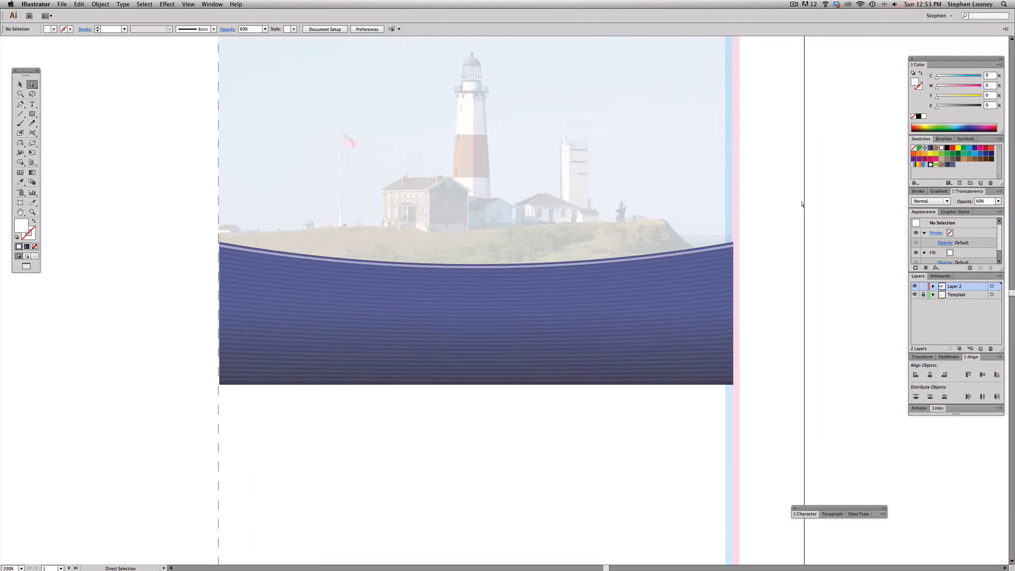
alt+super+click(551, 263)
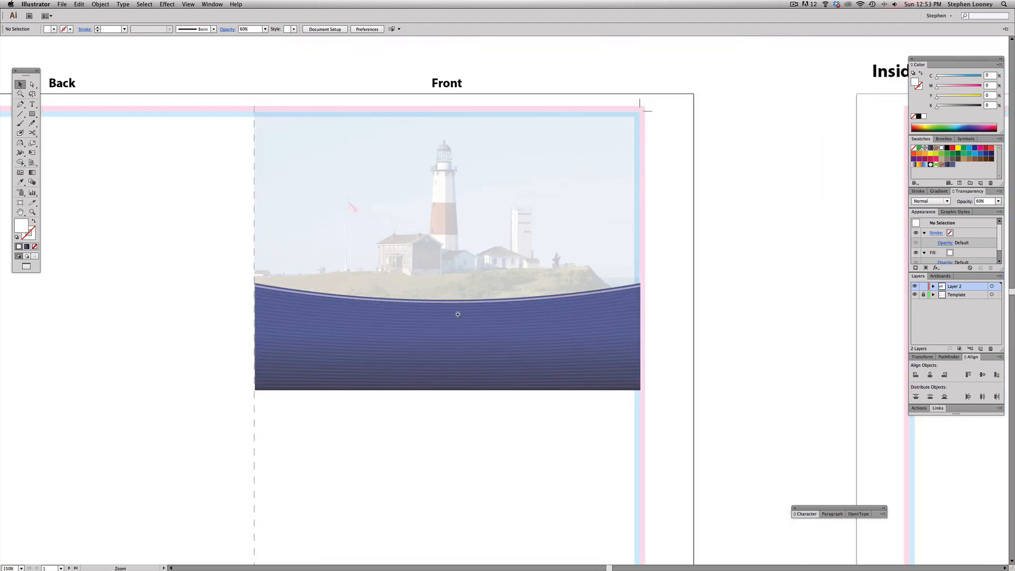
alt+super+click(443, 254)
drag(310, 247, 664, 386)
scroll(353, 251, left, 5)
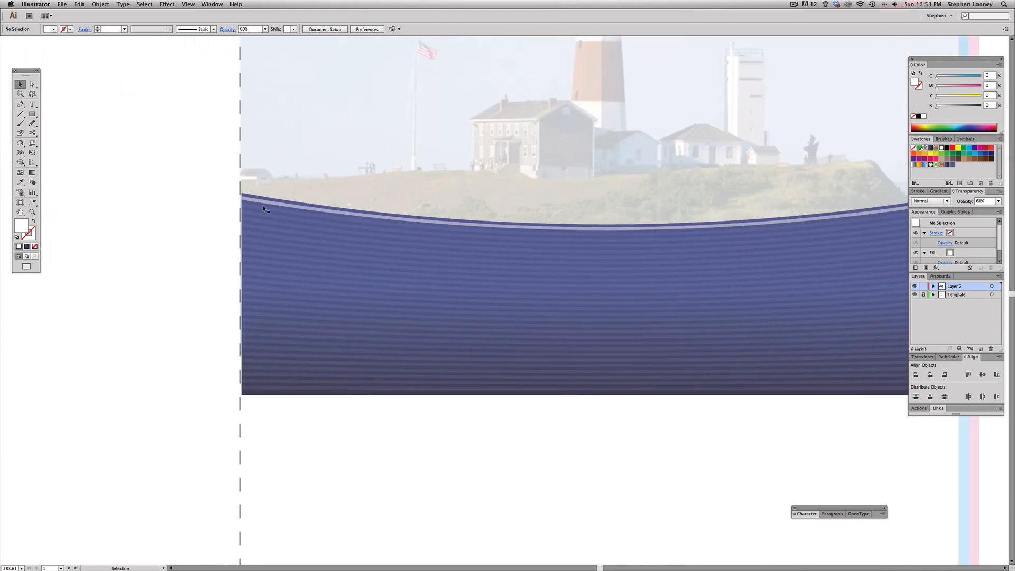
- Select the gradient-filled curved shape behind the stripes and shorten its vertical gradient to run from the upper curve to just below the band
drag(187, 159, 434, 451)
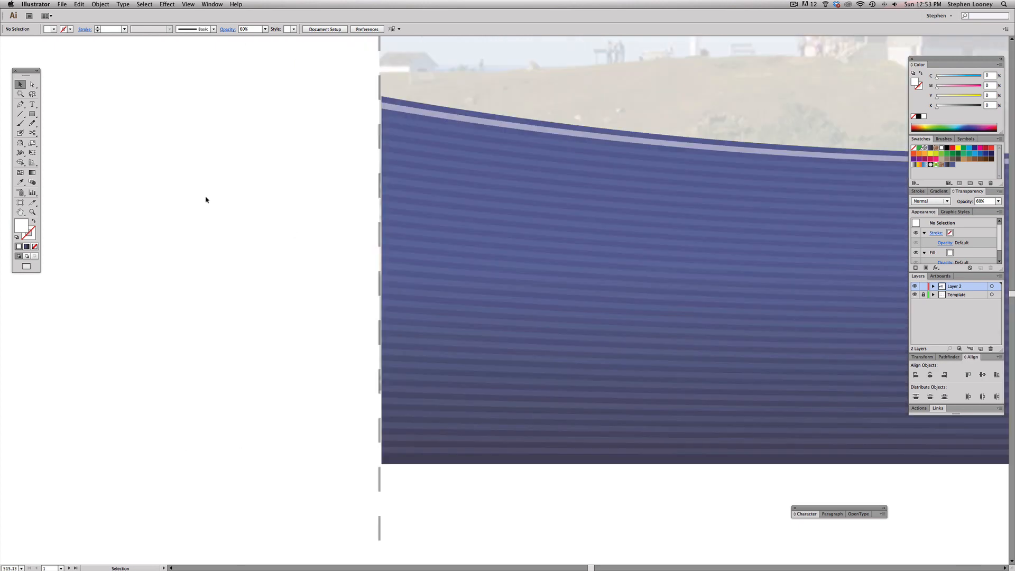
click(32, 85)
click(439, 179)
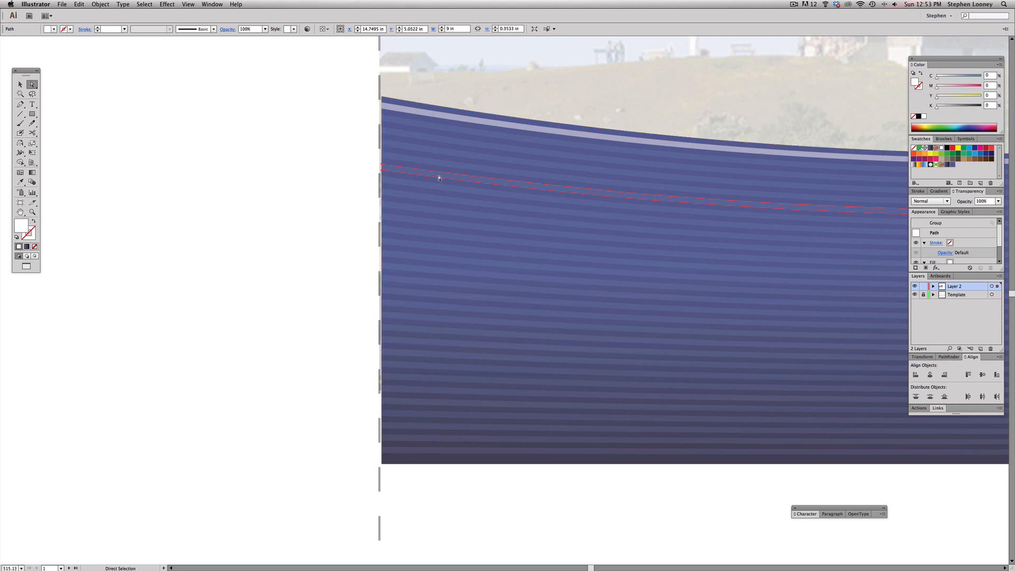
click(434, 182)
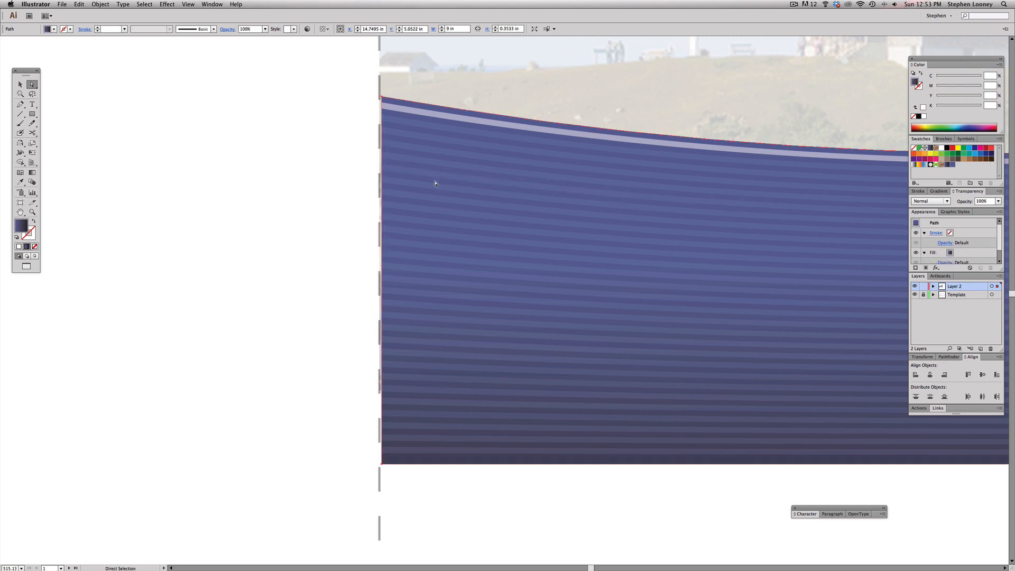
alt+click(733, 369)
alt+click(730, 367)
click(32, 173)
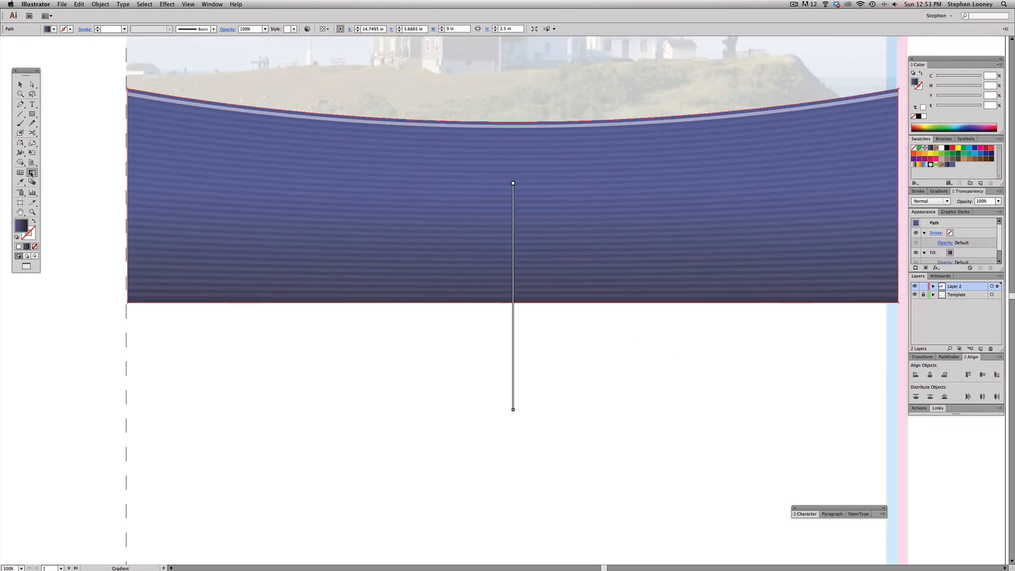
drag(513, 183, 514, 126)
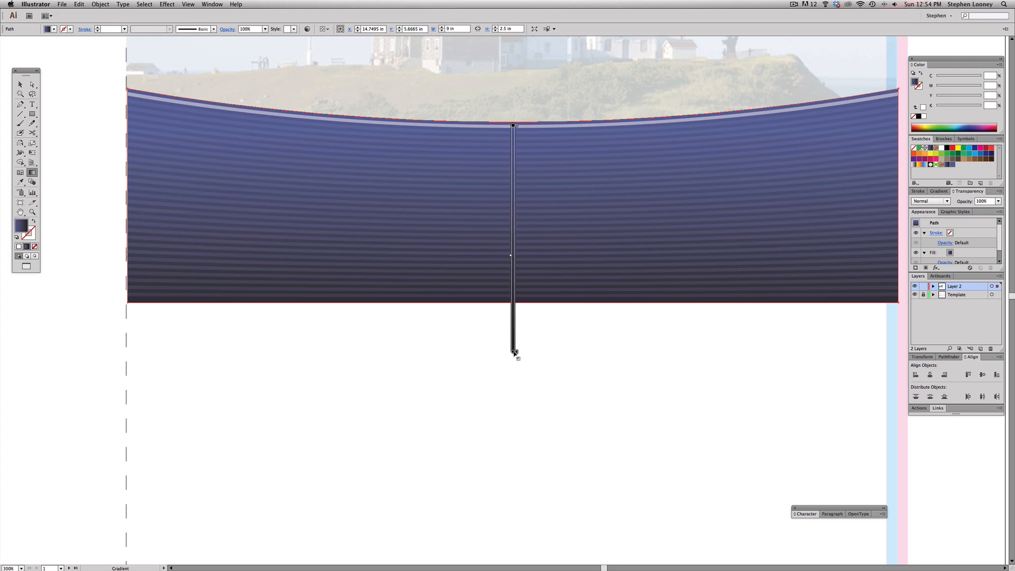
drag(514, 353, 514, 310)
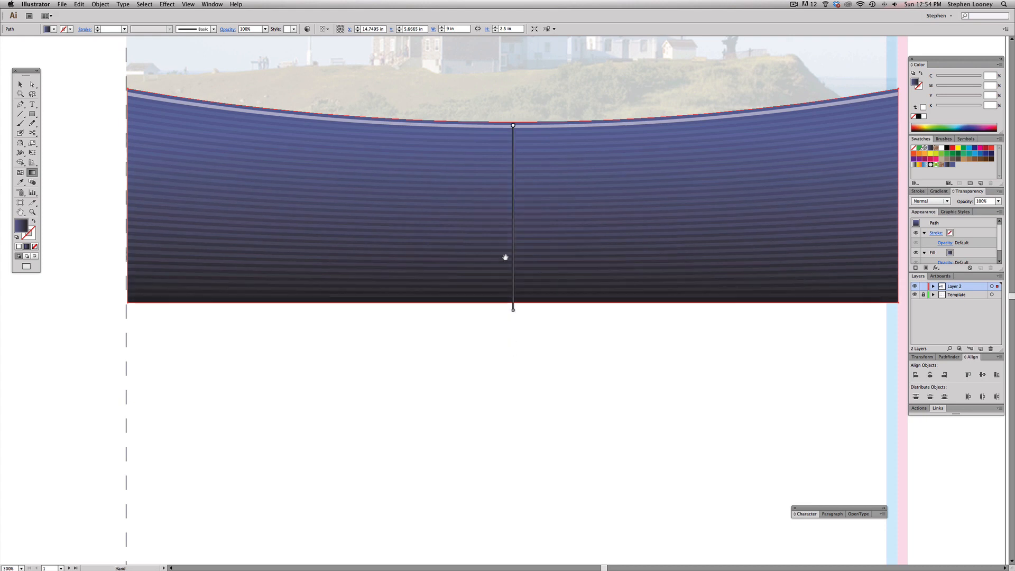
key(super+minus)
key(super+minus)
key(super+minus)
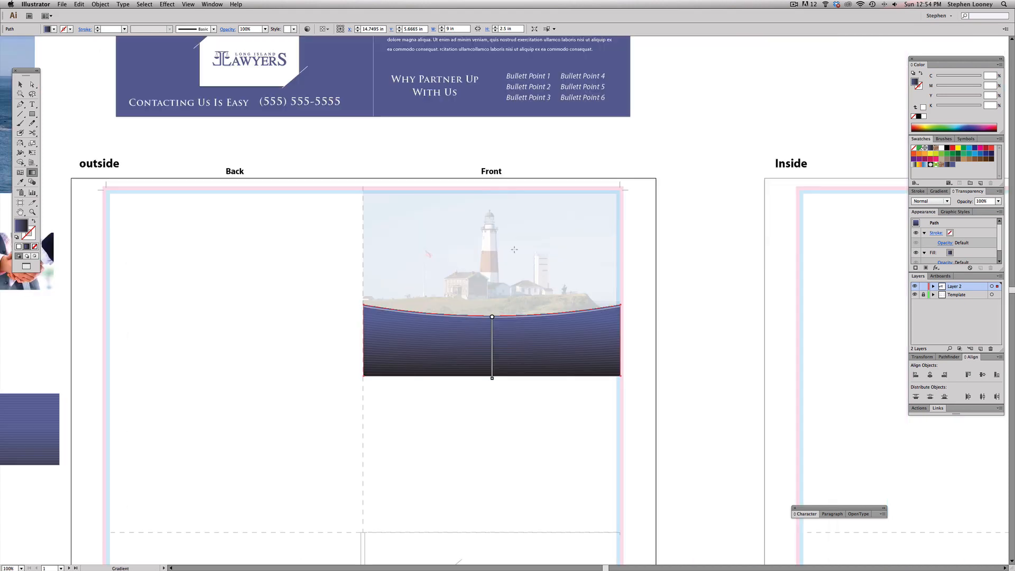
key(v)
click(305, 338)
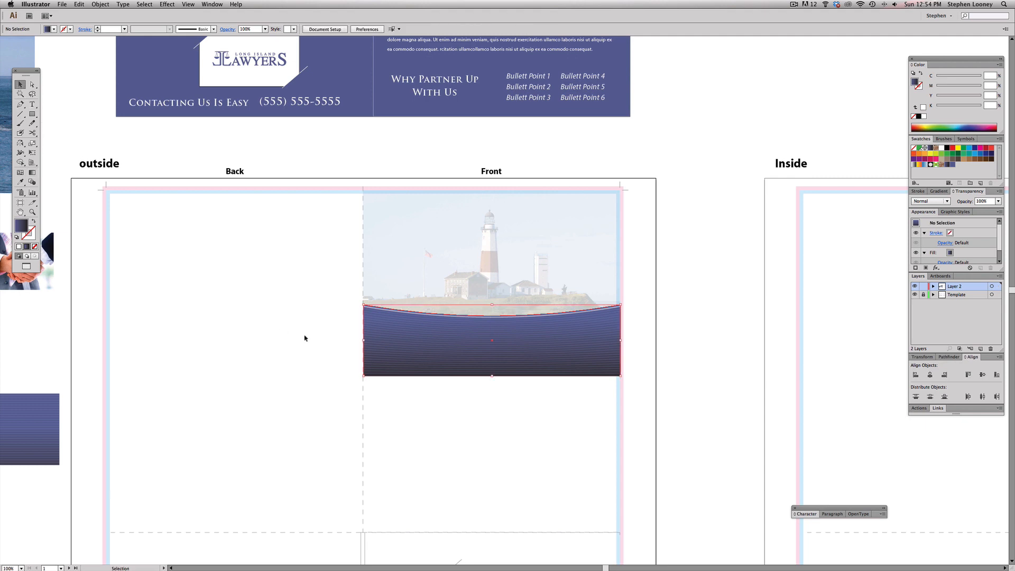
- Try moving the whole curved band off to the side of the front panel, undo it and clear the selection
click(513, 288)
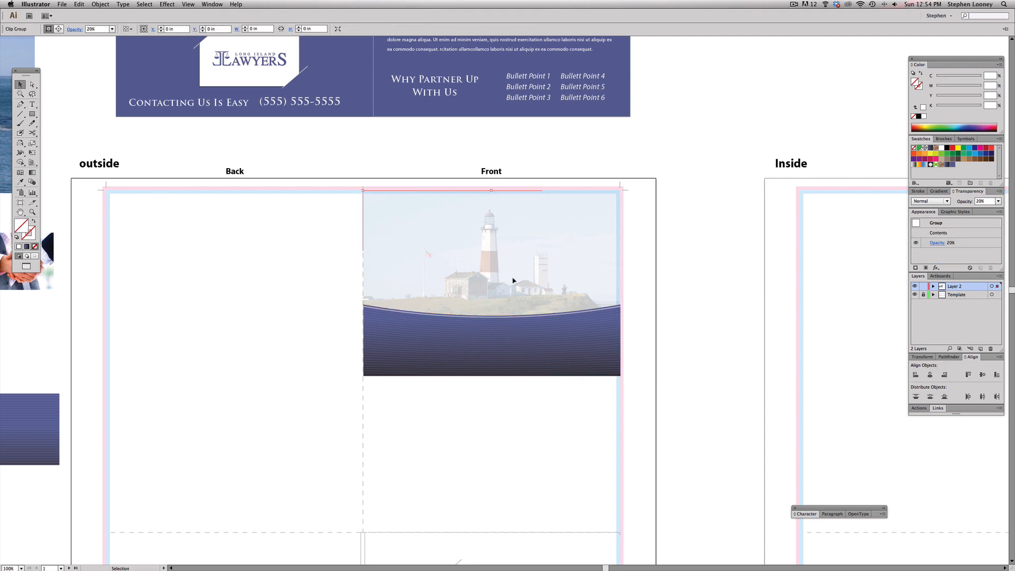
click(626, 330)
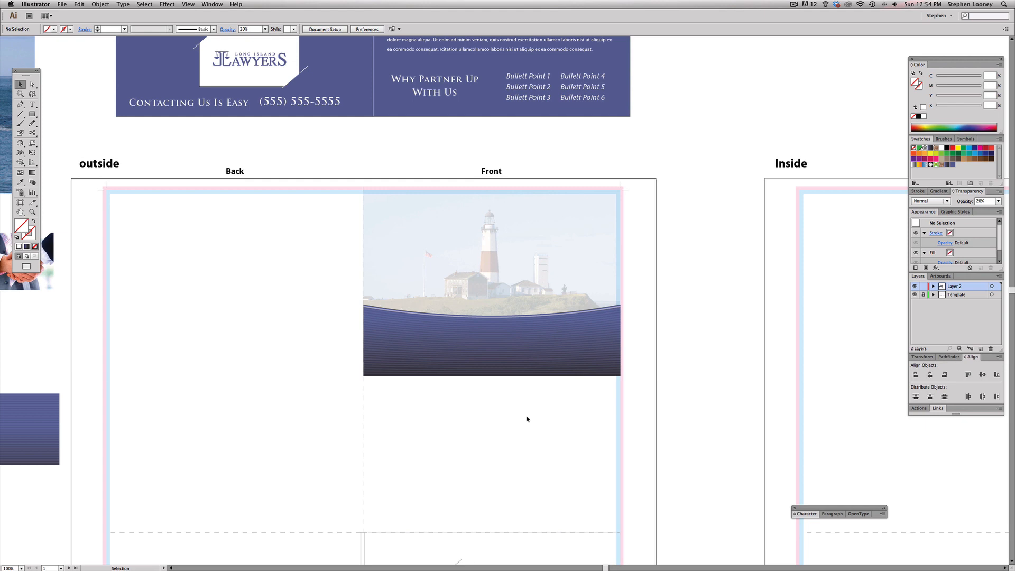
drag(557, 422, 476, 294)
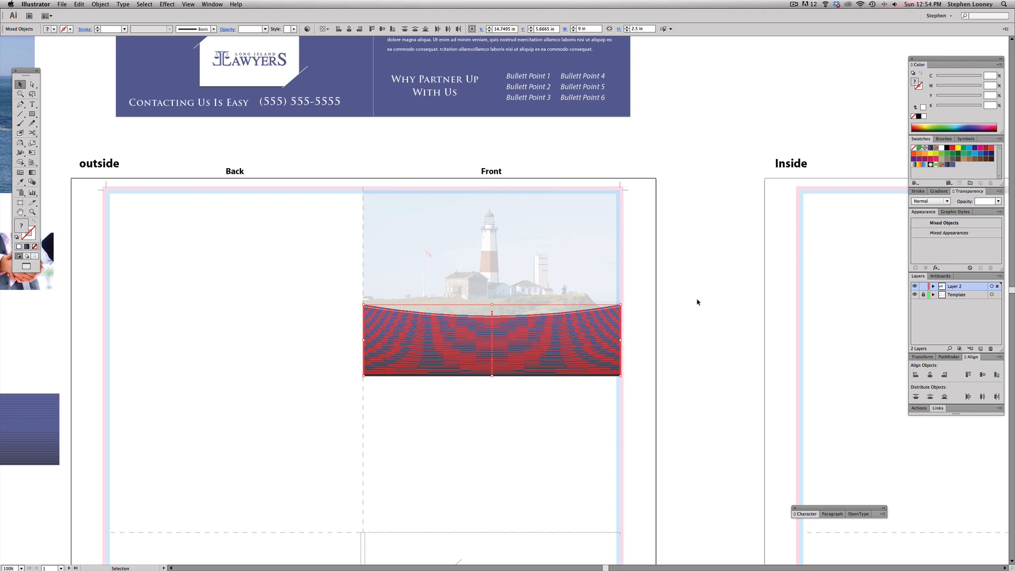
scroll(513, 431, up, 1)
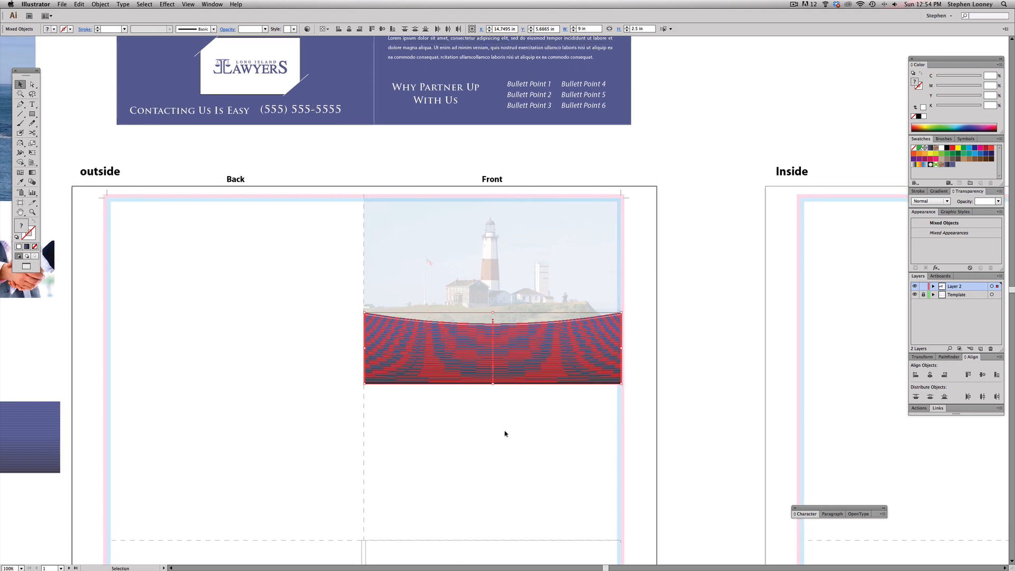
click(511, 419)
drag(519, 416, 466, 296)
drag(526, 372, 713, 375)
key(super+z)
click(547, 465)
- Place the blue Long Island Lawyers logo from the sample's back cover onto the front panel's curved band, about 4.27 in wide
drag(517, 318, 529, 356)
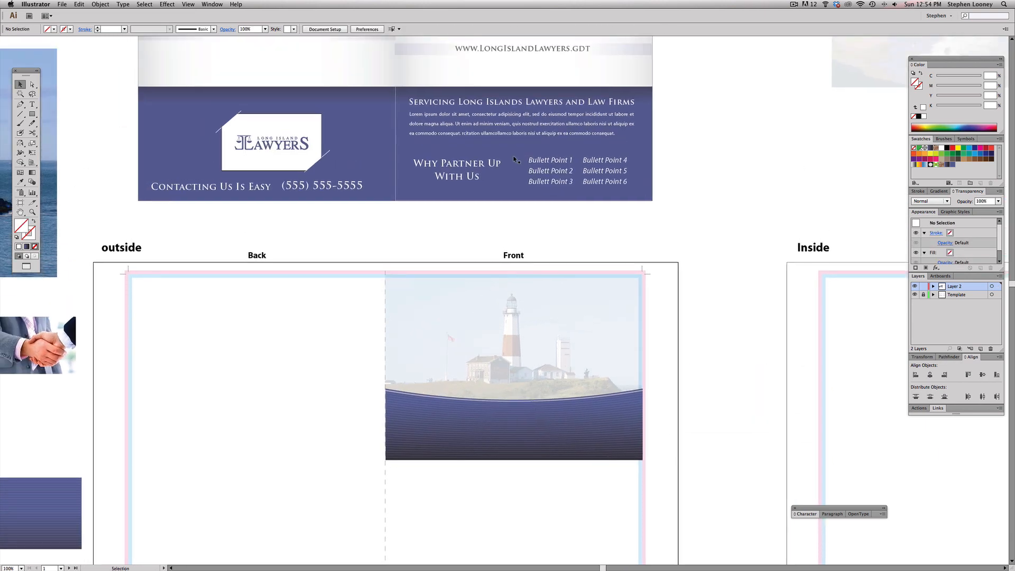
drag(518, 160, 515, 215)
key(super+minus)
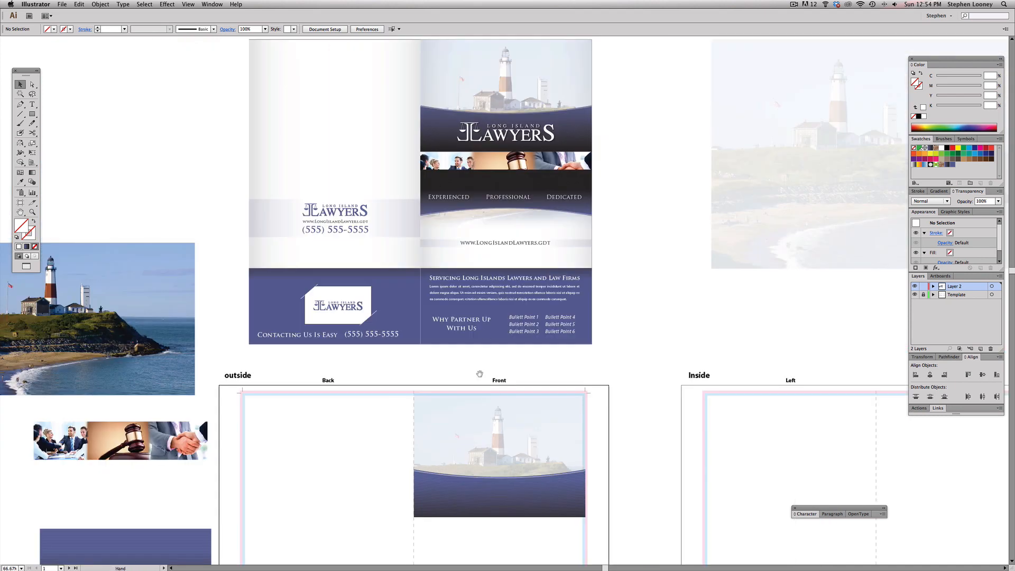
drag(480, 373, 483, 279)
click(336, 126)
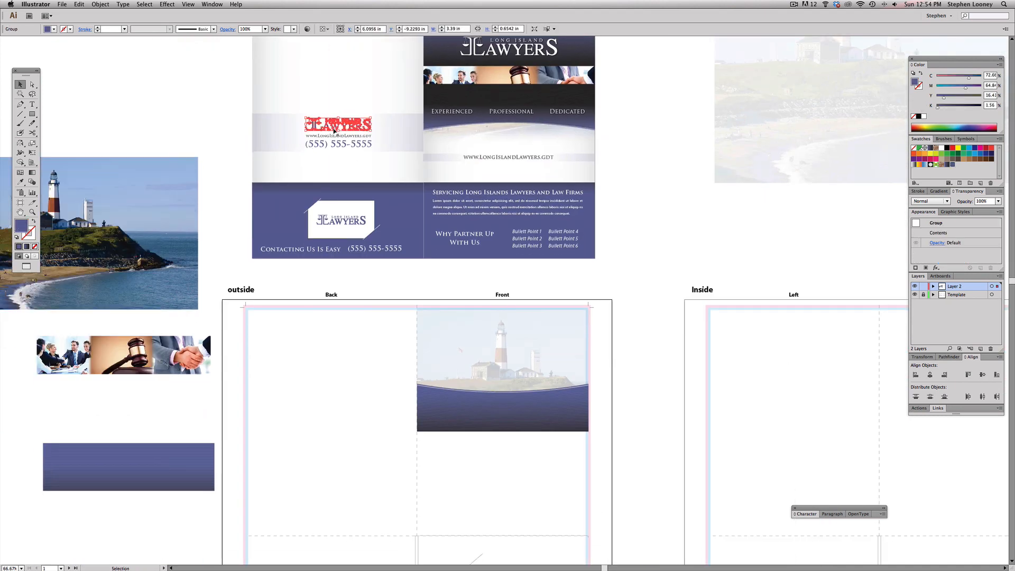
drag(337, 126, 525, 413)
key(a)
drag(338, 122, 491, 409)
key(super+space)
drag(448, 375, 573, 355)
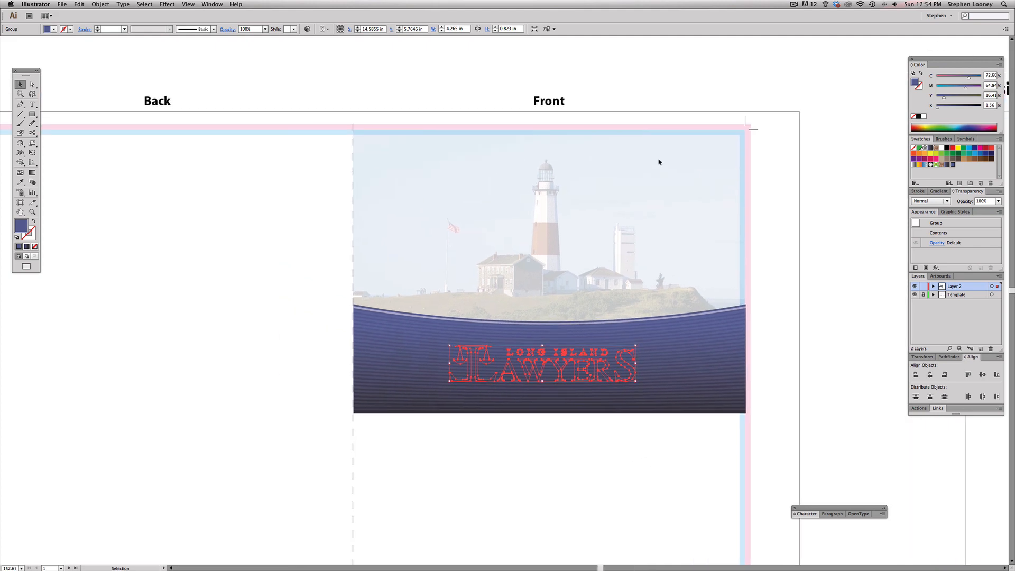
- Bring the logo to the front of the curved band, lower it slightly and fill it white
click(103, 4)
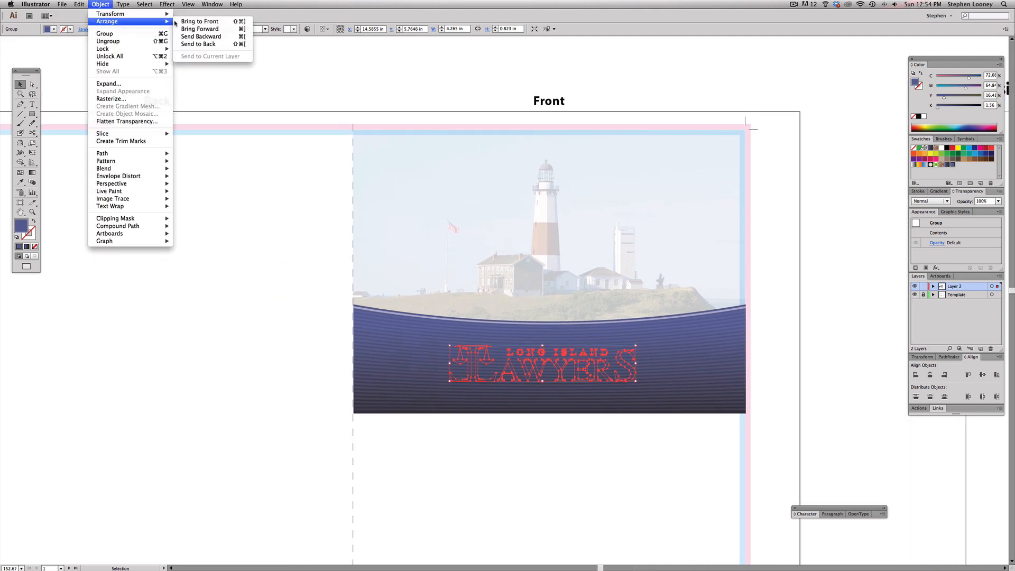
click(206, 23)
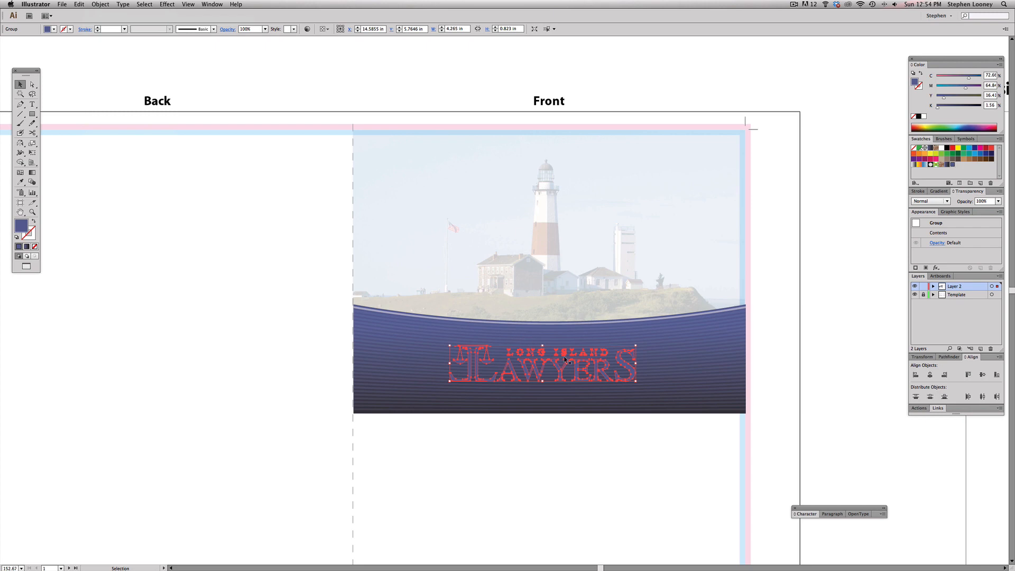
drag(564, 357, 564, 361)
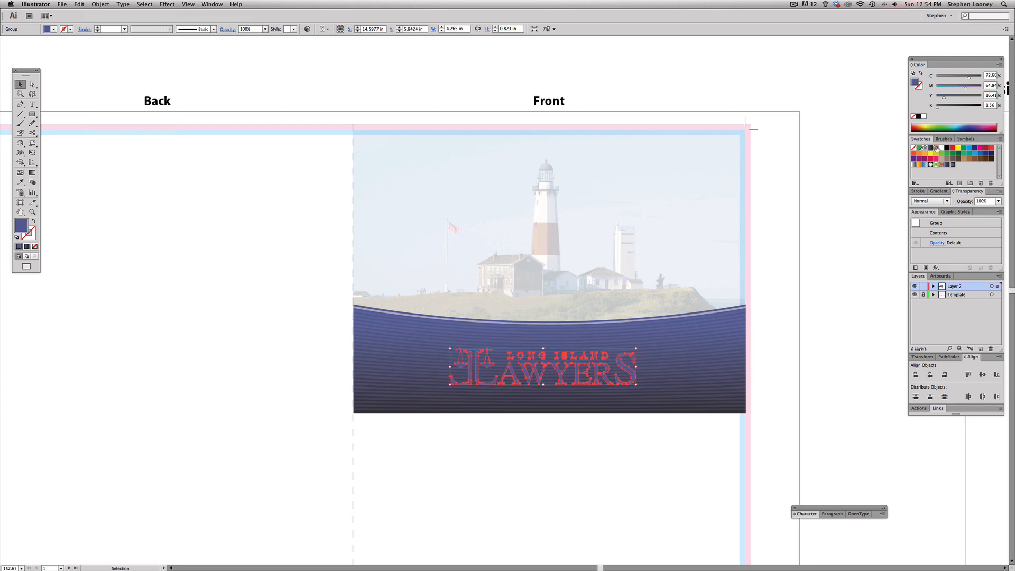
click(808, 229)
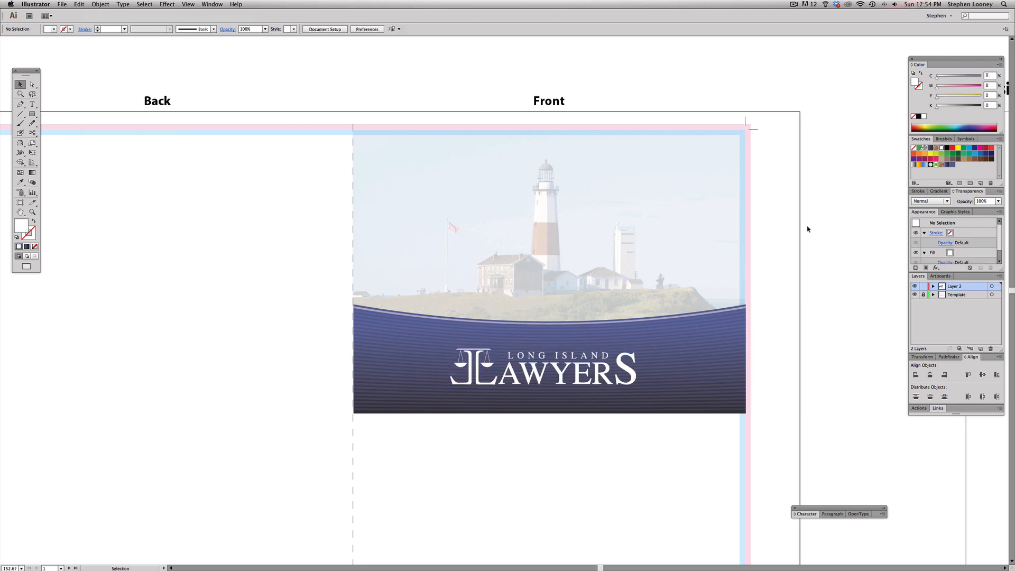
- Nudge the white logo right to an X position of about 14.75 in, centring it on the band
click(599, 372)
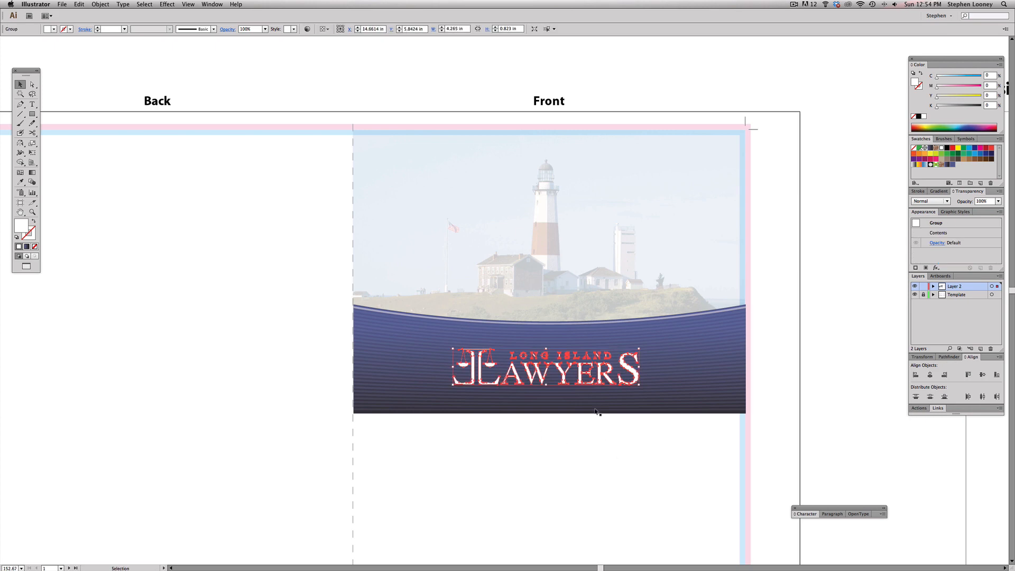
click(378, 29)
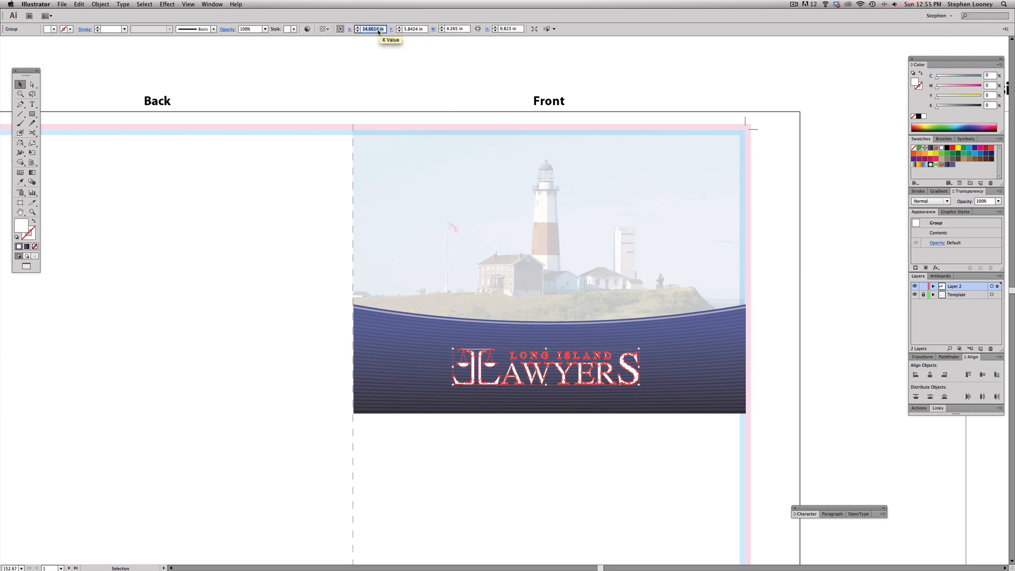
click(668, 376)
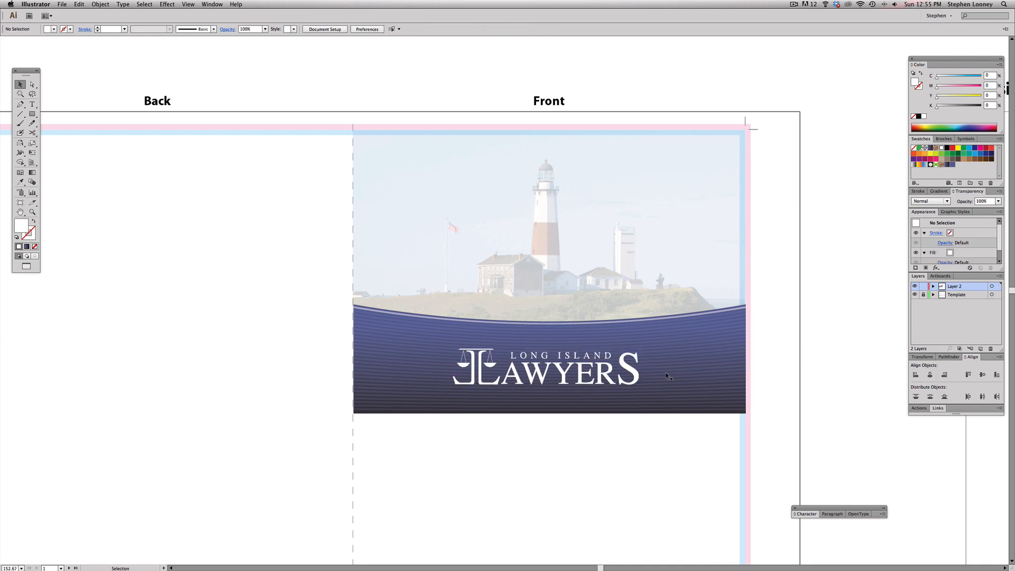
scroll(570, 360, left, 5)
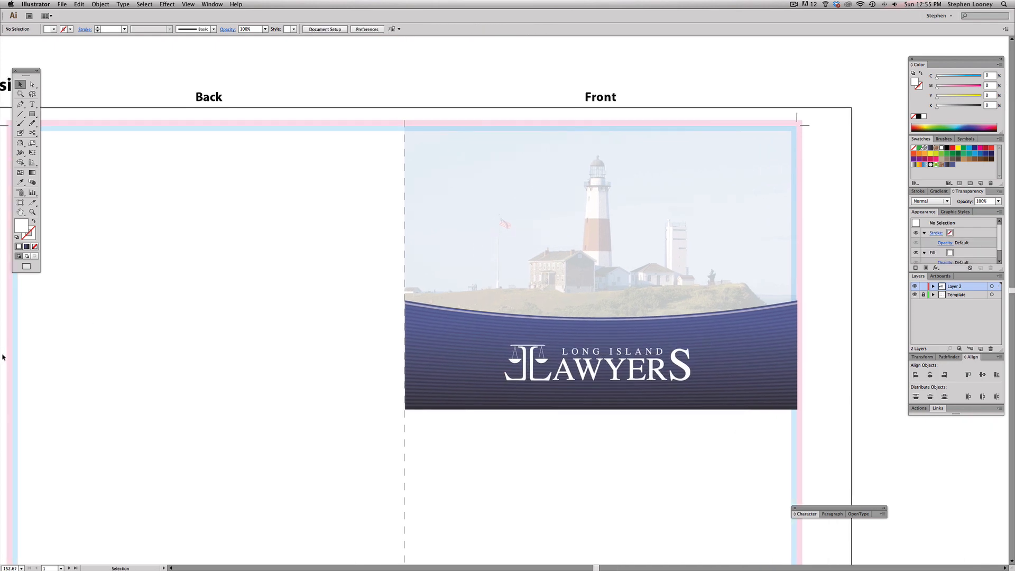
drag(558, 353, 536, 350)
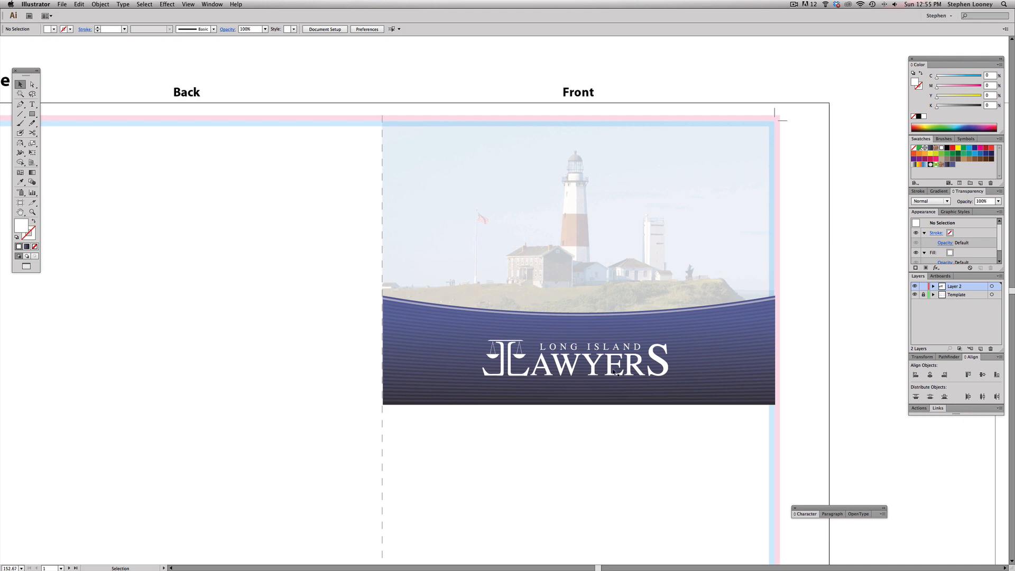
click(633, 372)
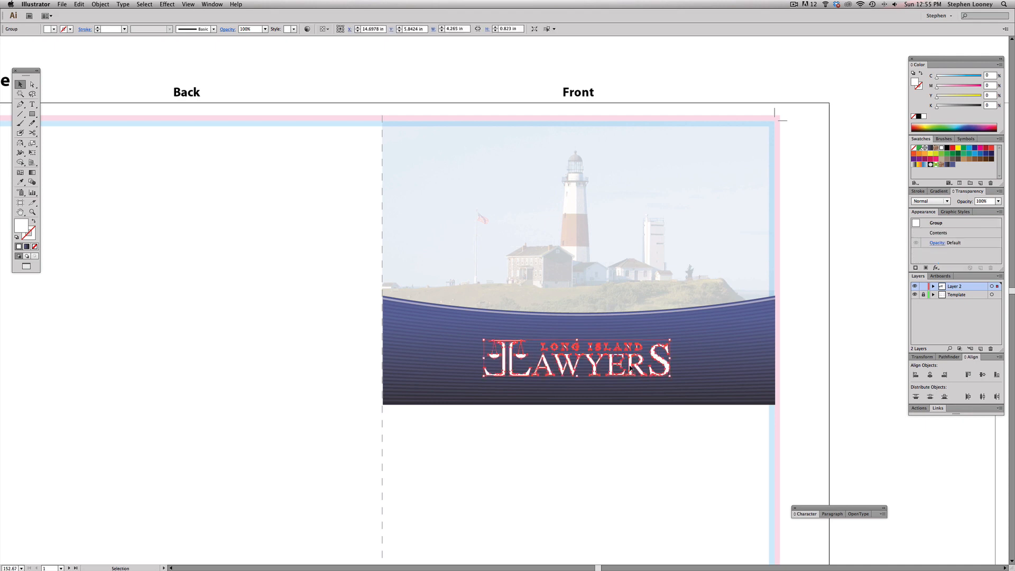
scroll(631, 368, right, 3)
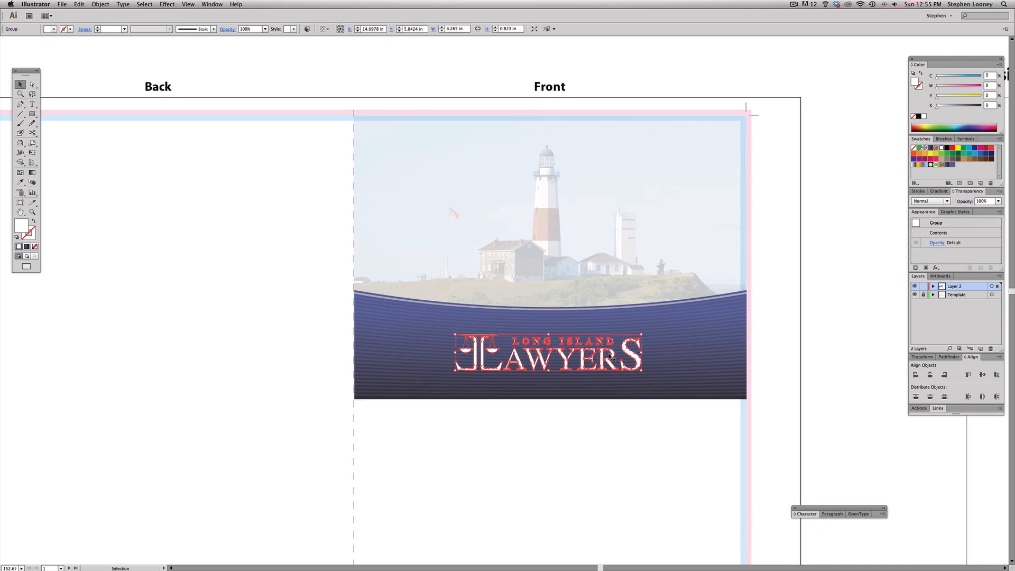
key(Right)
key(Right)
key(Right)
key(Right)
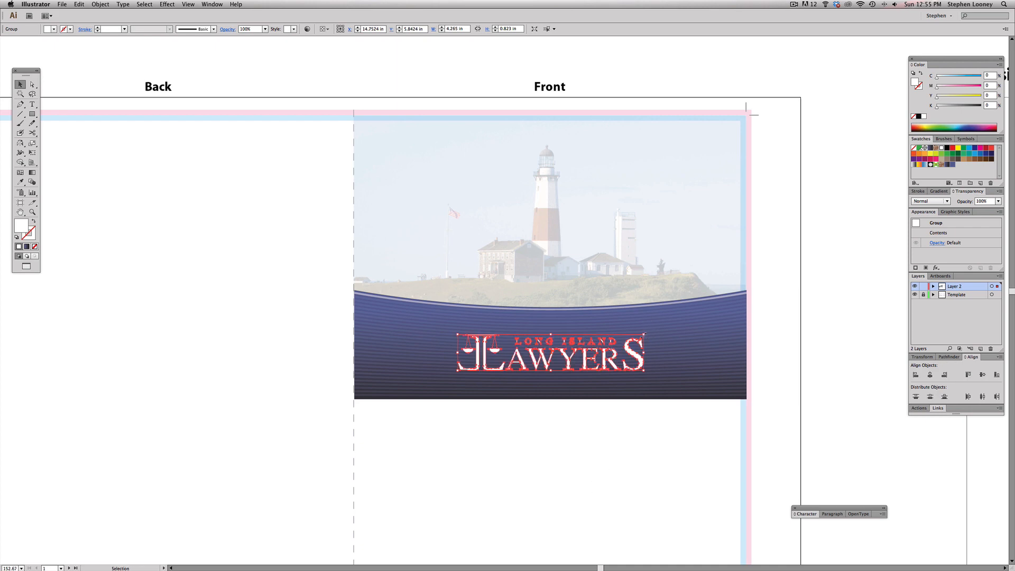
- Try enlarging the white logo proportionally from its upper corner and undo the change
key(shift)
drag(645, 335, 748, 294)
key(super+z)
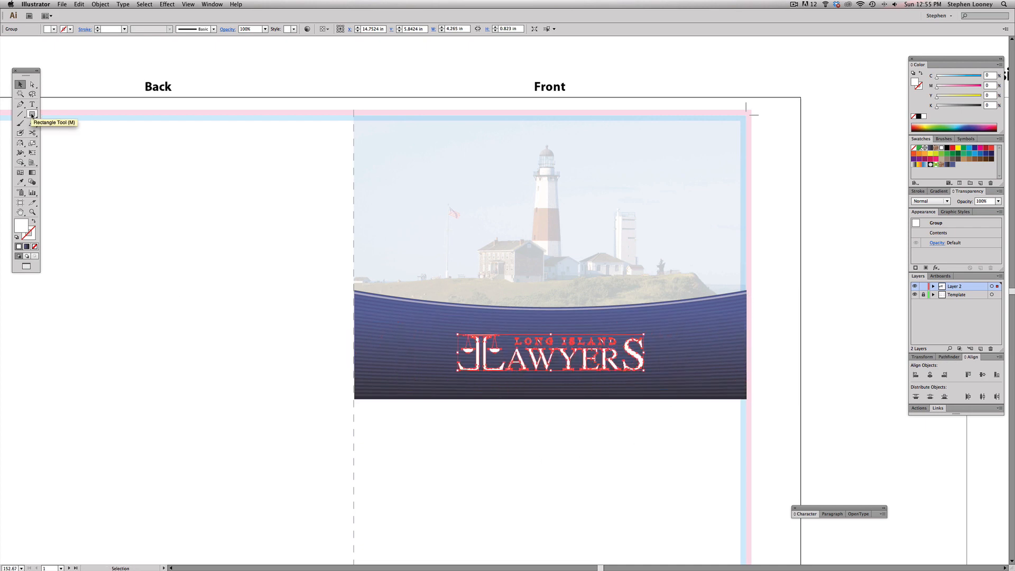
- Show the rulers and place a vertical guide at the horizontal centre of the front panel's curved band
click(32, 114)
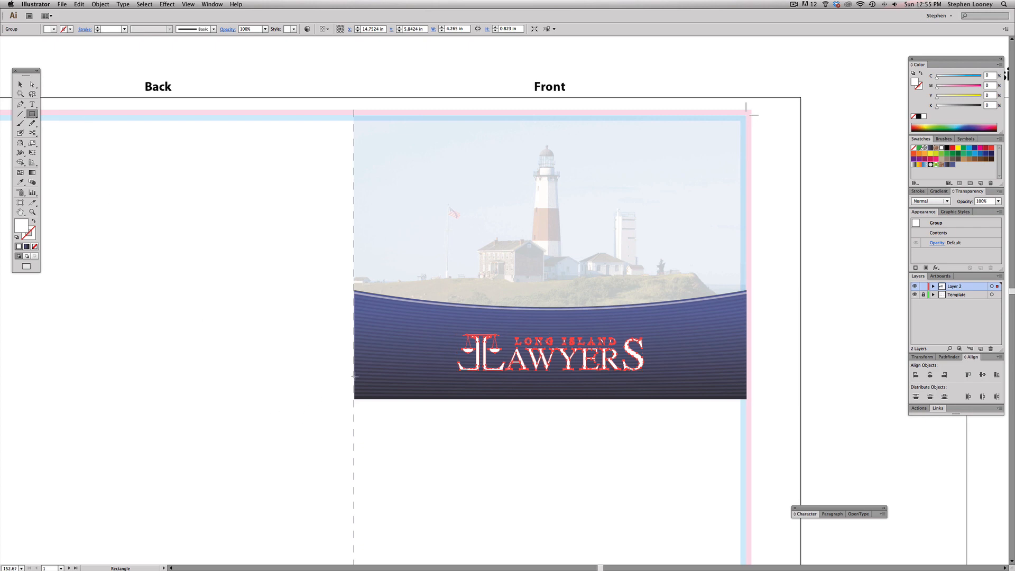
click(20, 94)
click(20, 84)
click(421, 359)
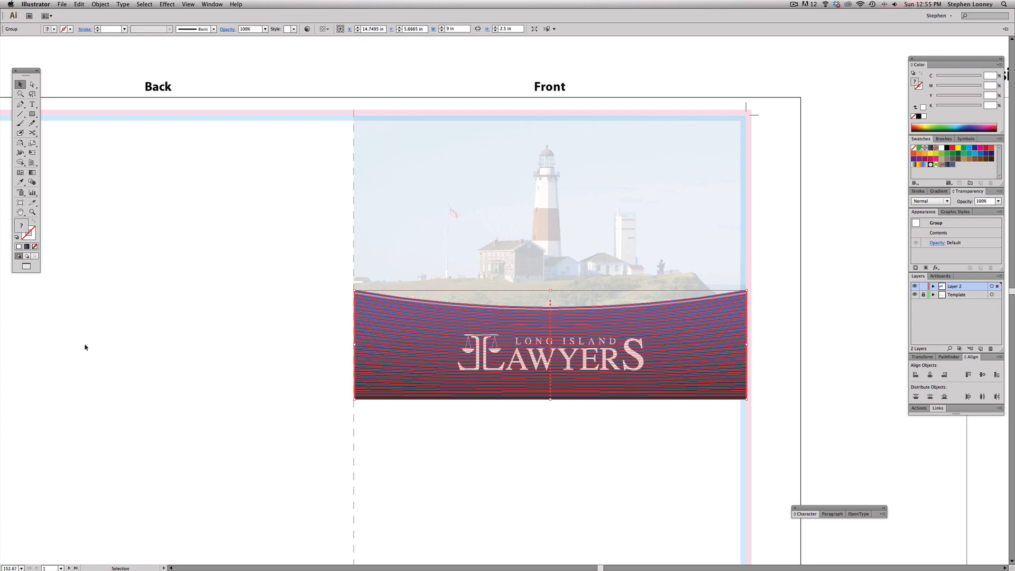
key(super+r)
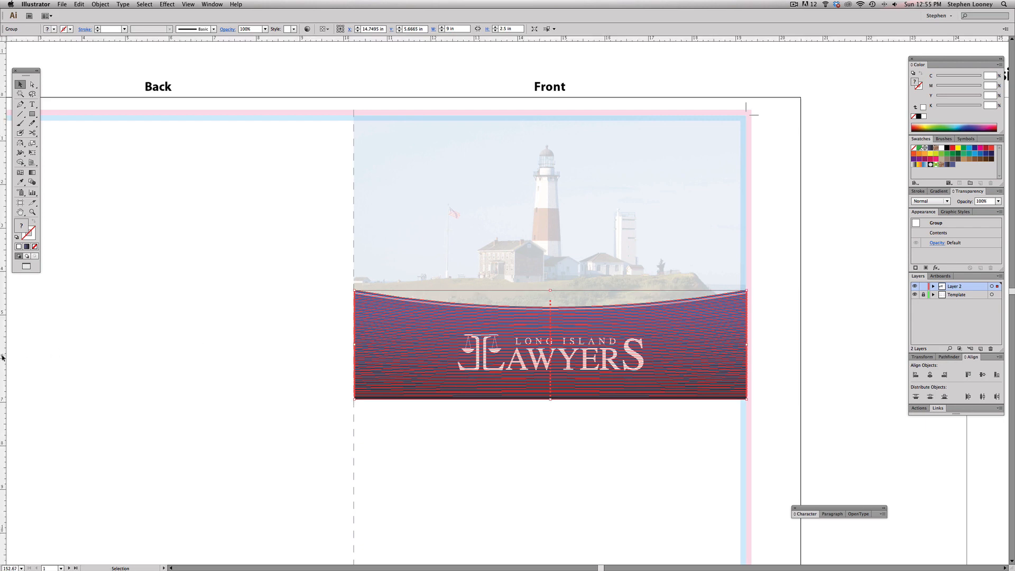
drag(3, 358, 551, 292)
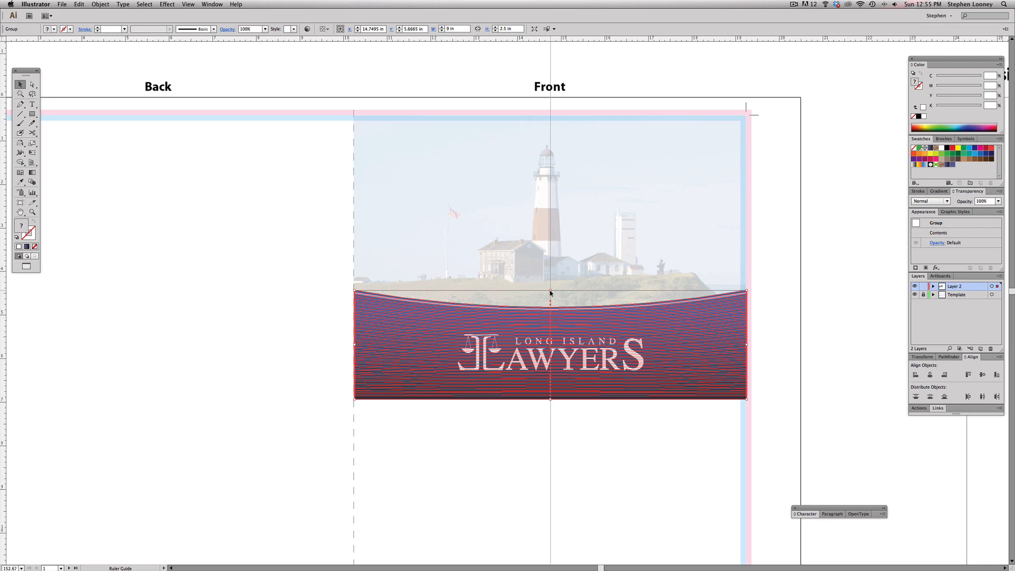
drag(550, 292, 550, 292)
click(846, 348)
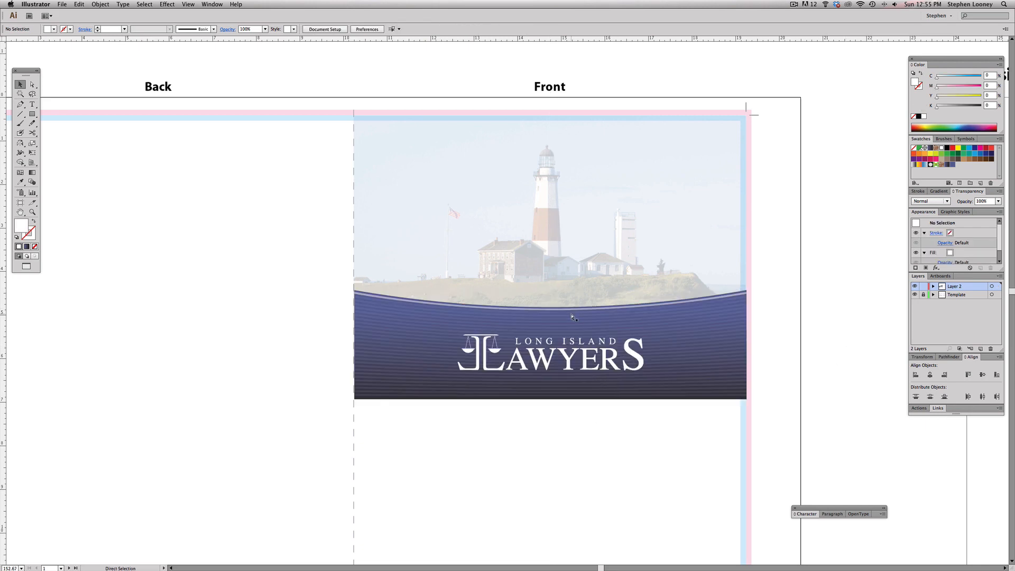
key(super+semicolon)
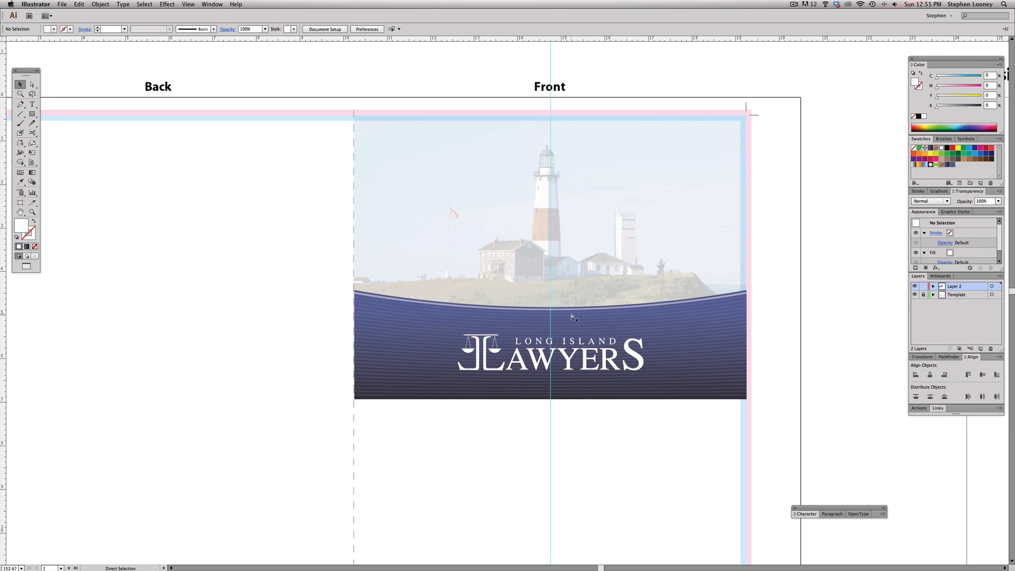
- Try moving the white logo to the right of the centre guide and undo the move
click(568, 364)
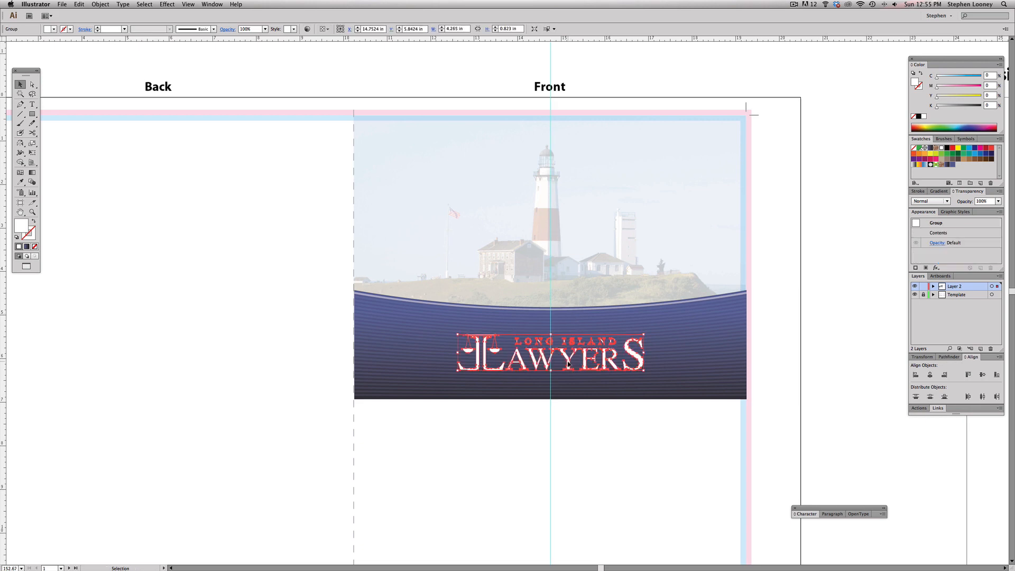
drag(568, 361, 594, 337)
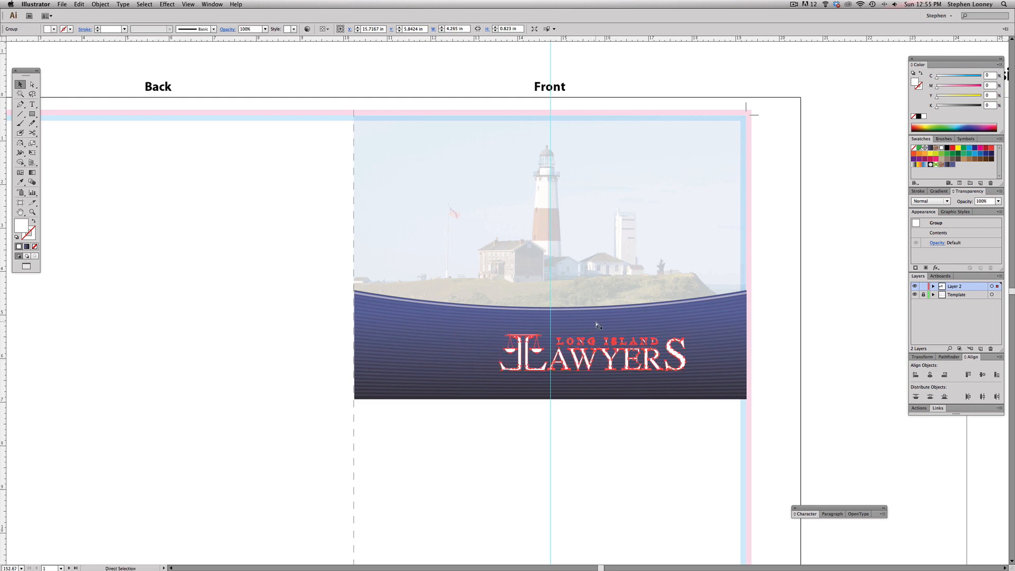
key(super+z)
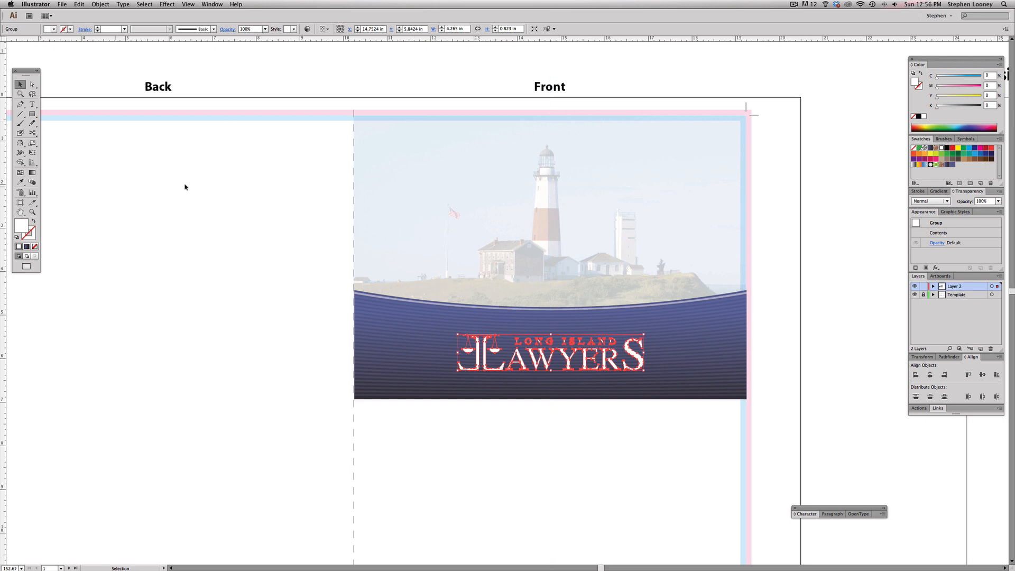
- Apply a Multiply drop shadow to the white logo with 60% opacity, 0.02 in X and Y offsets and 0.02 in blur
click(167, 5)
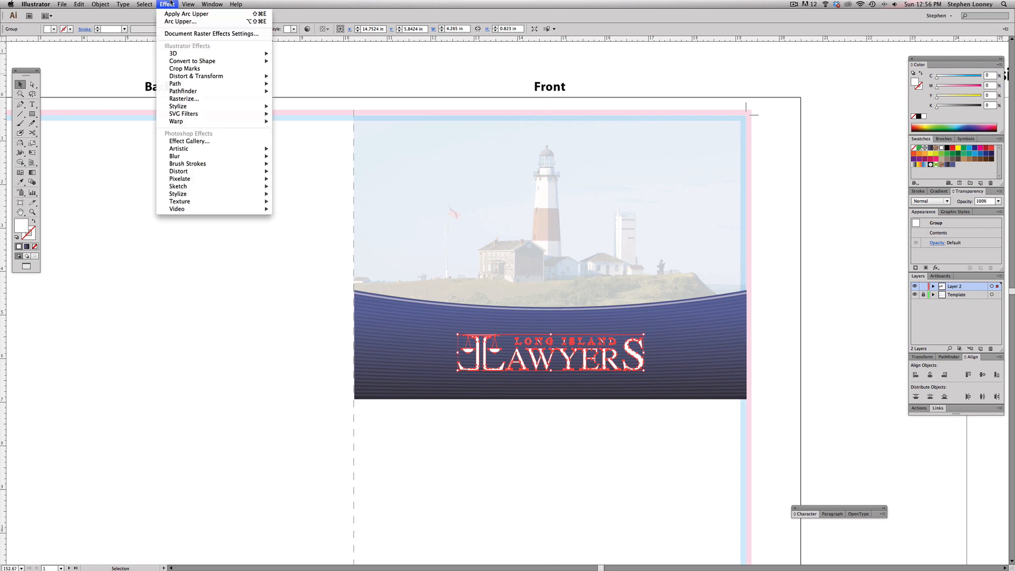
mouse_move(182, 107)
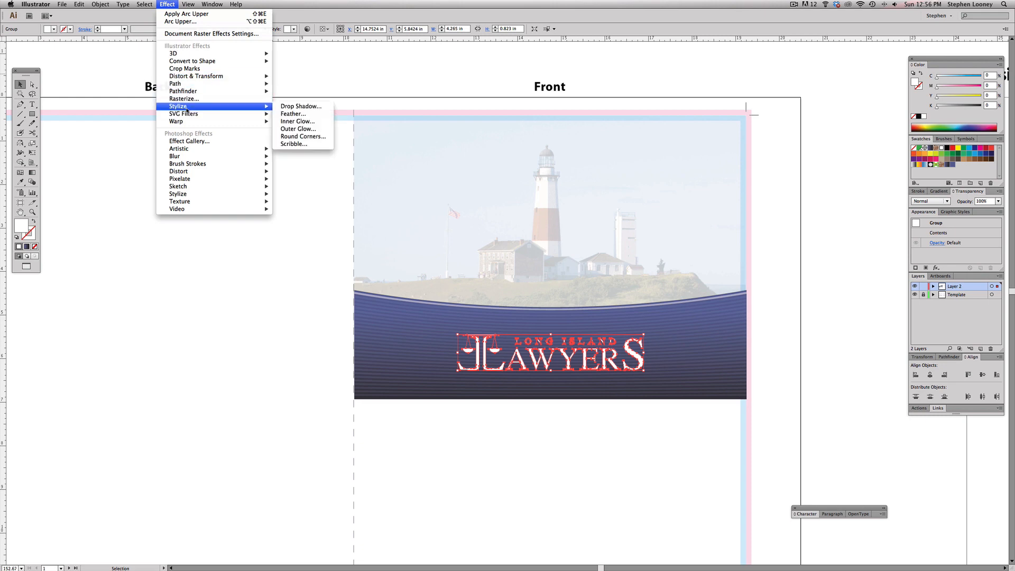
click(294, 107)
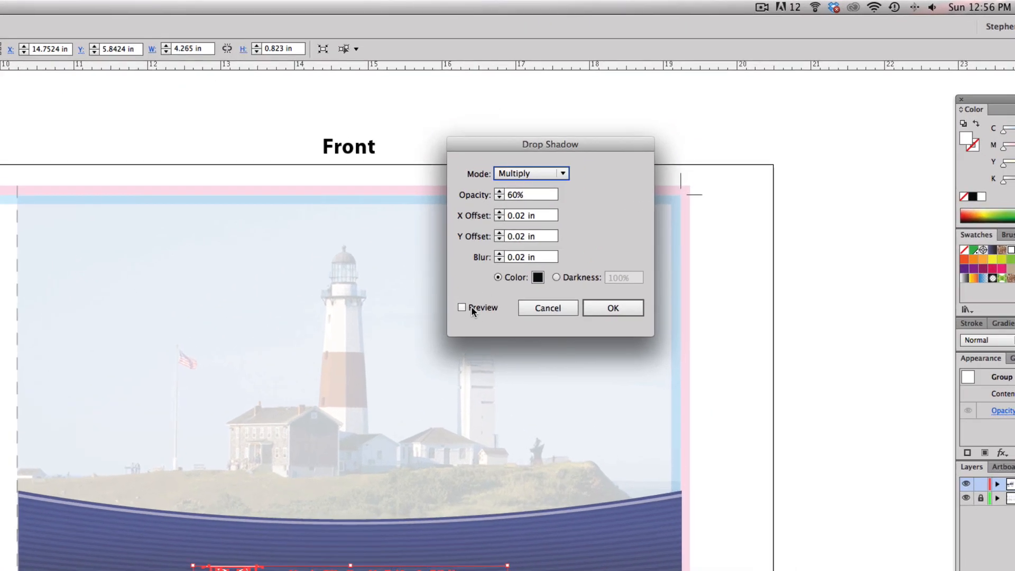
click(619, 183)
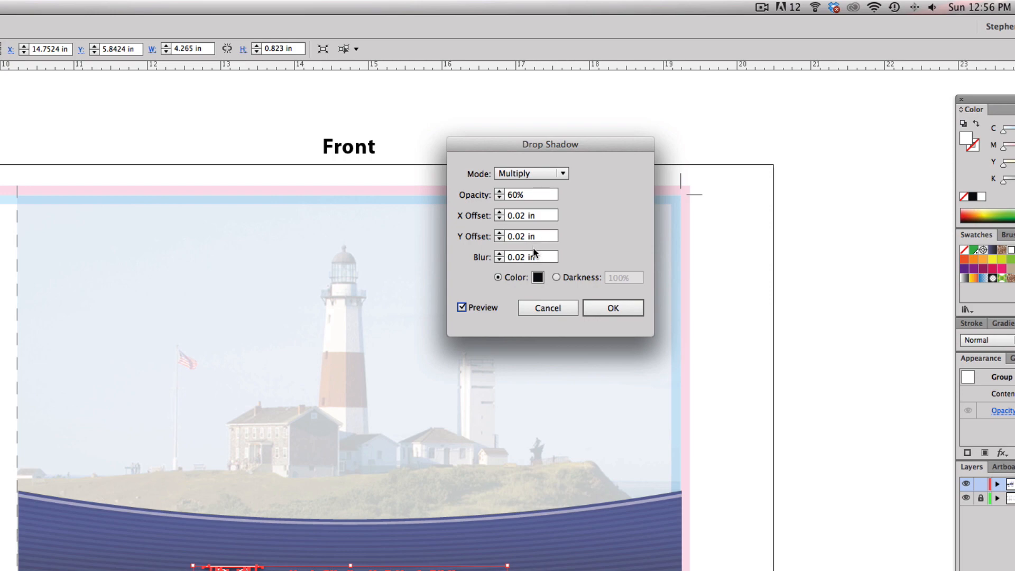
click(613, 308)
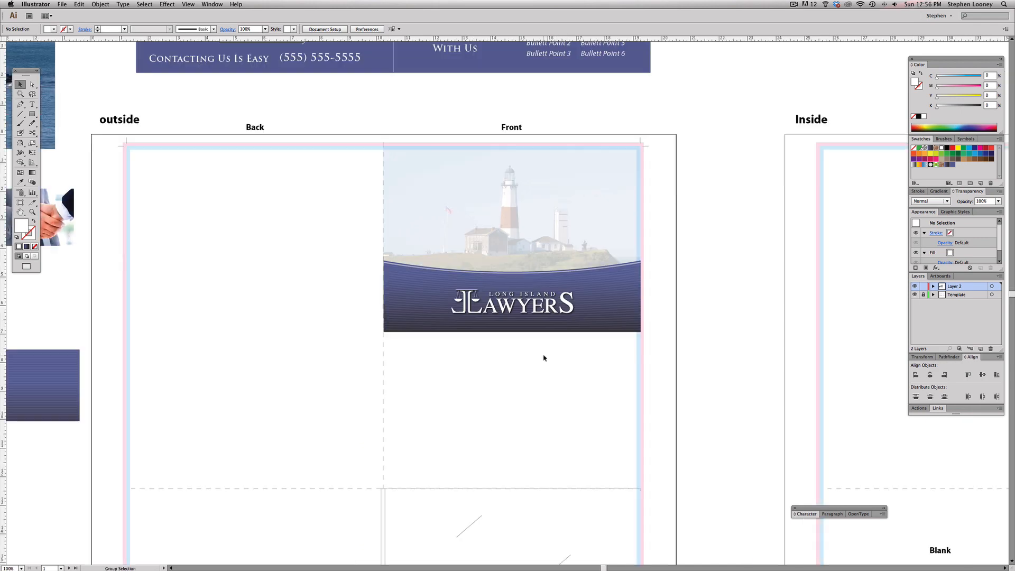
- Enlarge the front panel's white logo slightly and proportionally about its centre, keeping it centred on the curved band
key(super+1)
scroll(533, 306, left, 2)
drag(532, 306, 559, 407)
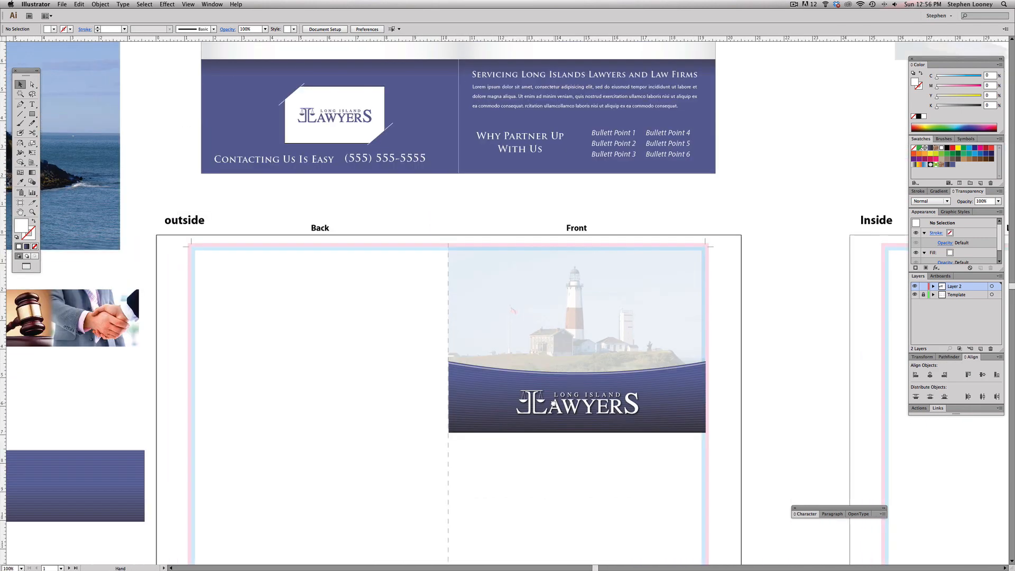
key(super+minus)
drag(497, 232, 490, 250)
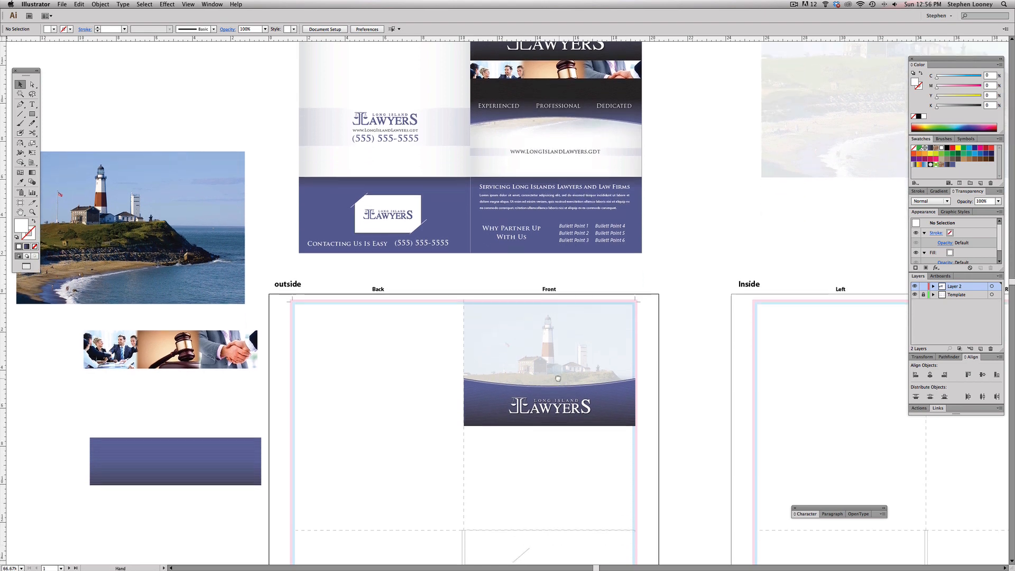
click(560, 407)
key(shift)
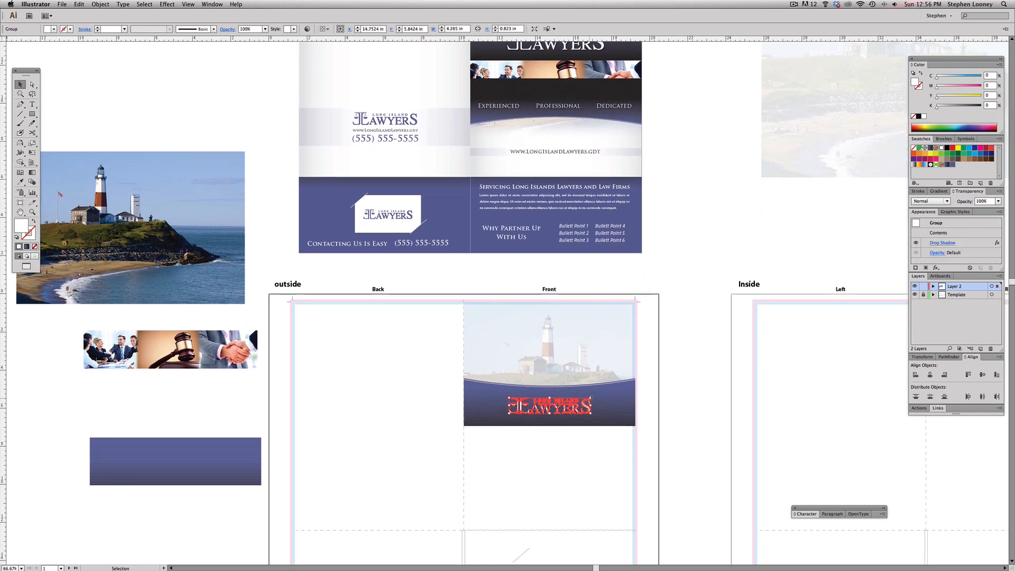
drag(599, 394, 735, 371)
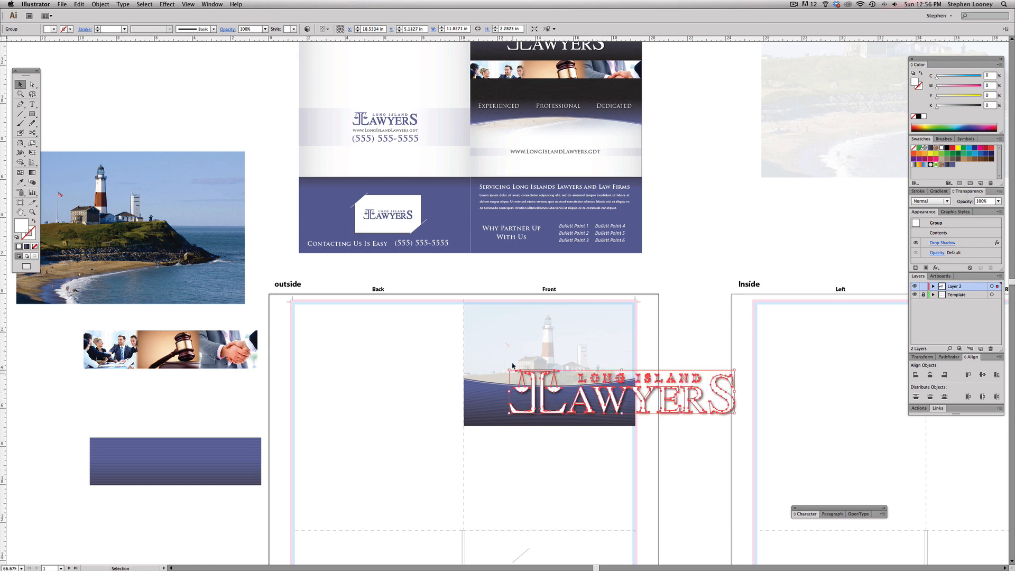
key(super+z)
drag(593, 401, 598, 392)
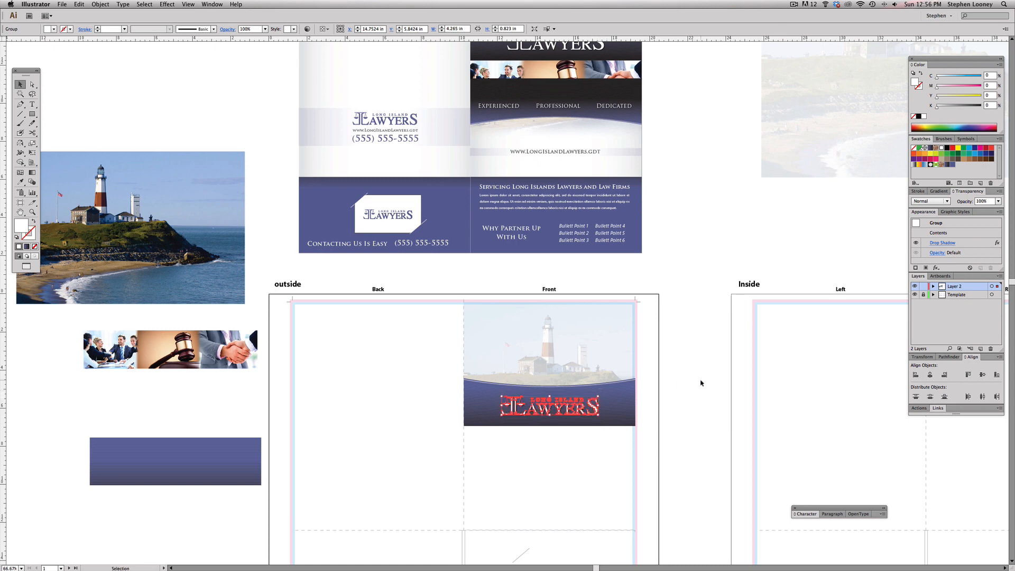
click(701, 381)
- Move the three-photo banner with the meeting, gavel and handshake directly beneath the curved band, its left edge on the fold line
drag(585, 267, 585, 277)
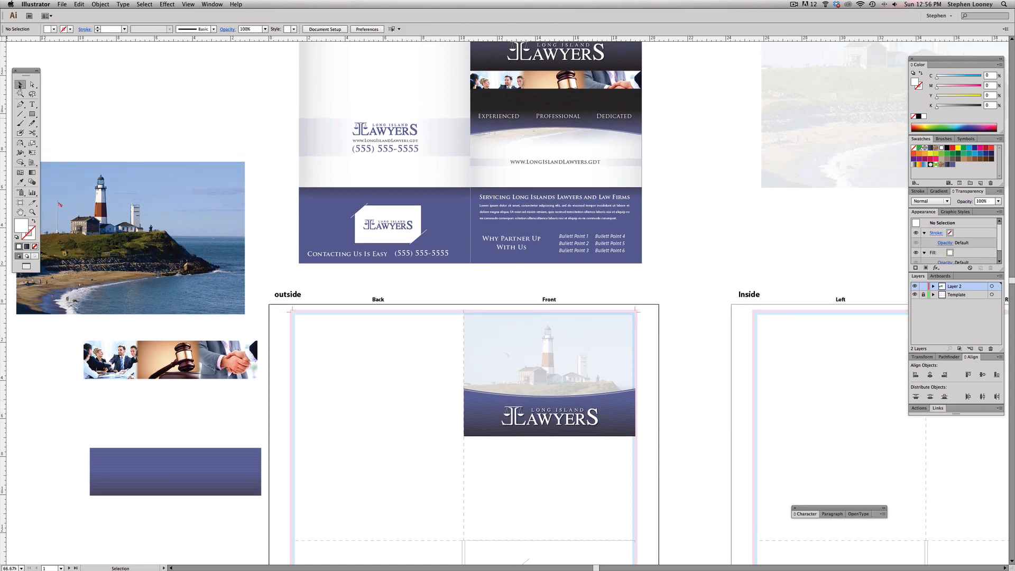
drag(481, 454, 471, 376)
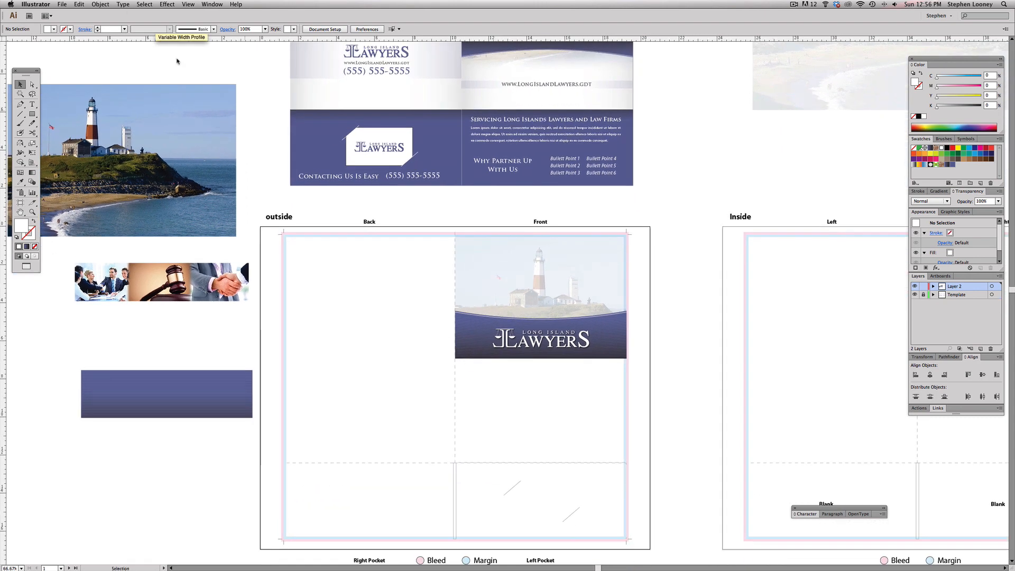
drag(171, 274, 550, 369)
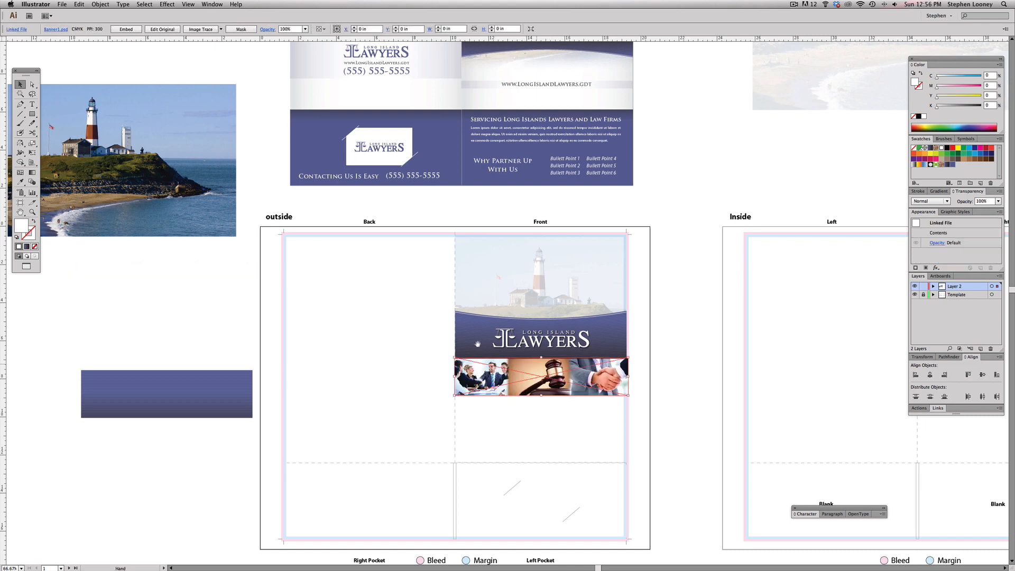
drag(437, 331, 507, 398)
drag(488, 338, 492, 347)
key(super+minus)
key(super+minus)
key(super+minus)
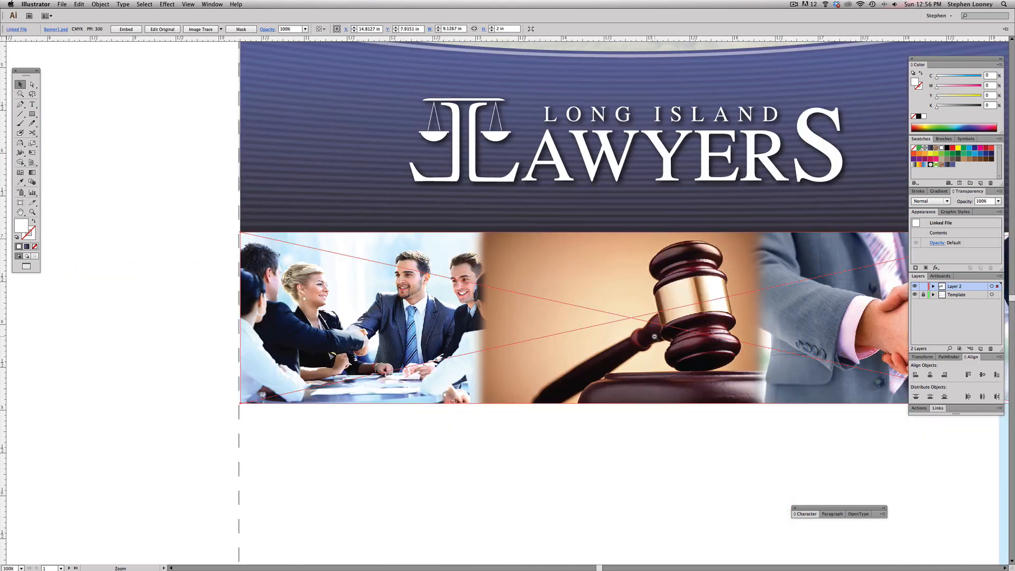
click(809, 237)
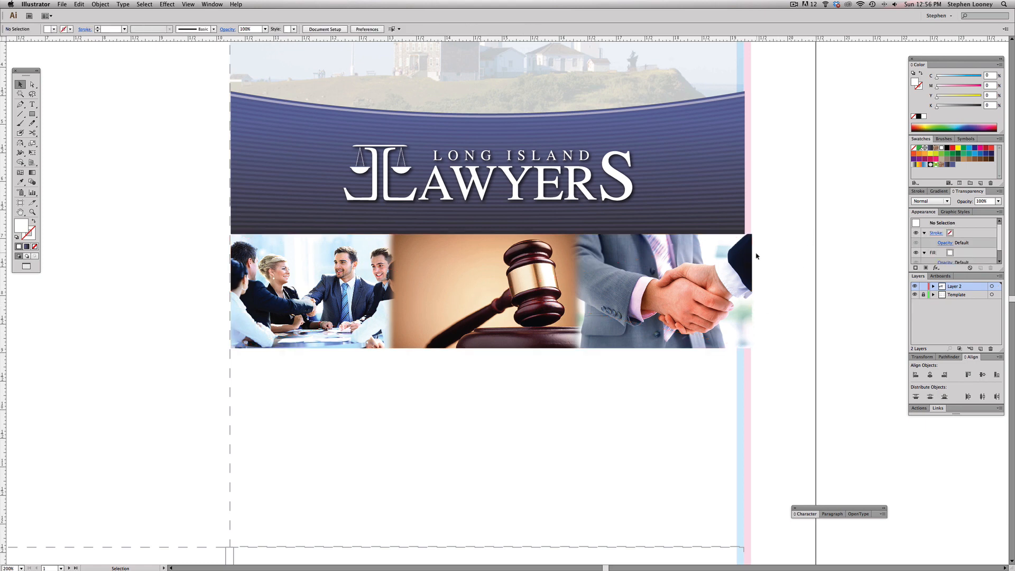
- Examine how the photo banner, curved band and lighthouse photo meet the bleed along the front panel's outer edge
drag(704, 201, 792, 499)
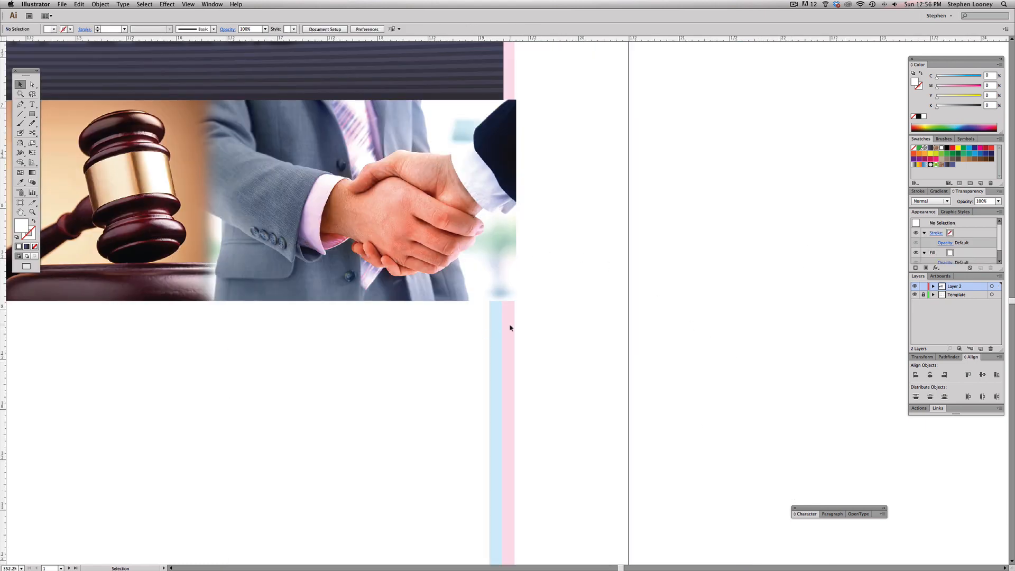
alt+super+click(534, 273)
alt+super+click(549, 295)
alt+super+click(463, 287)
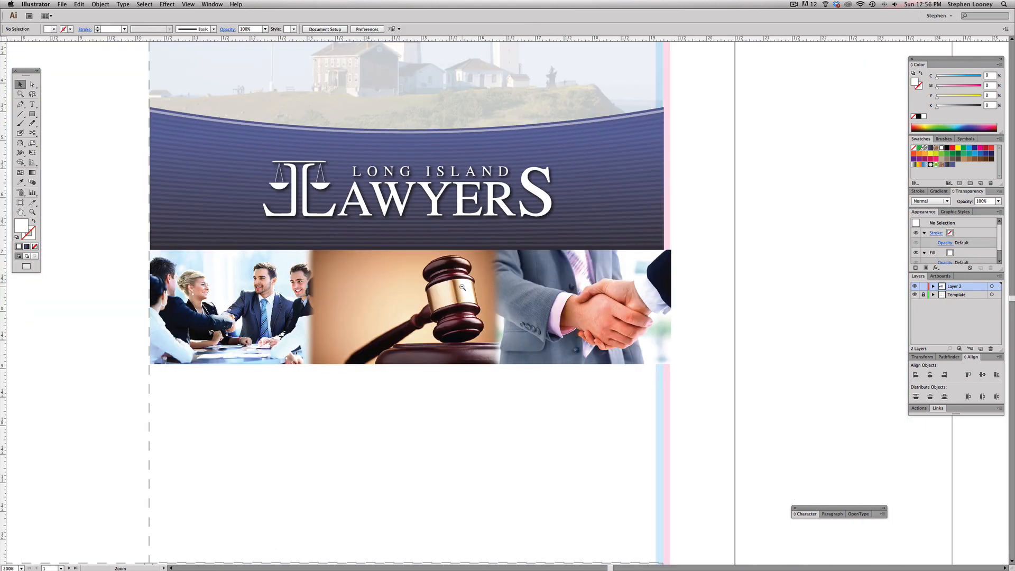
scroll(669, 184, left, 5)
scroll(735, 179, up, 2)
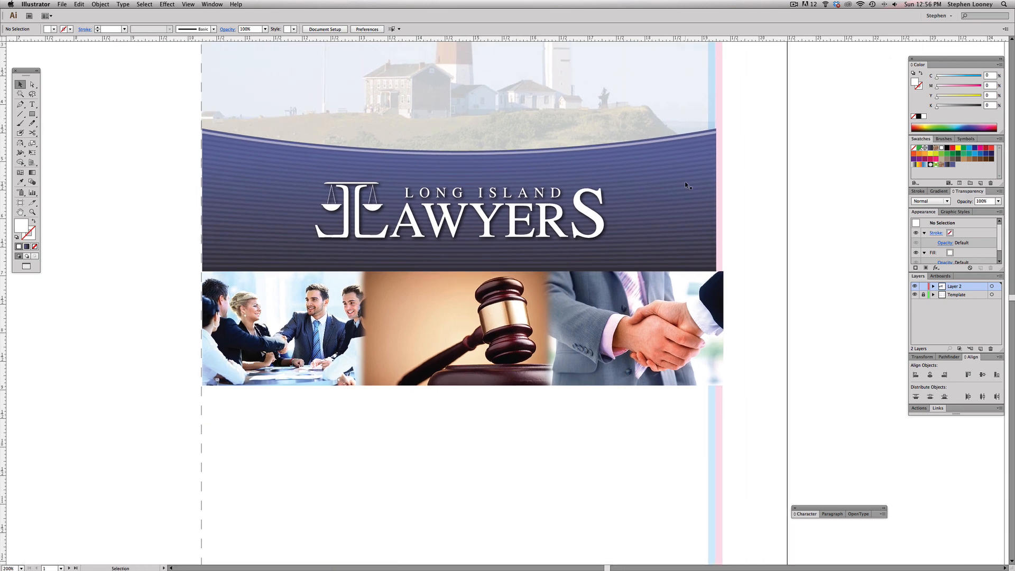
scroll(688, 182, up, 5)
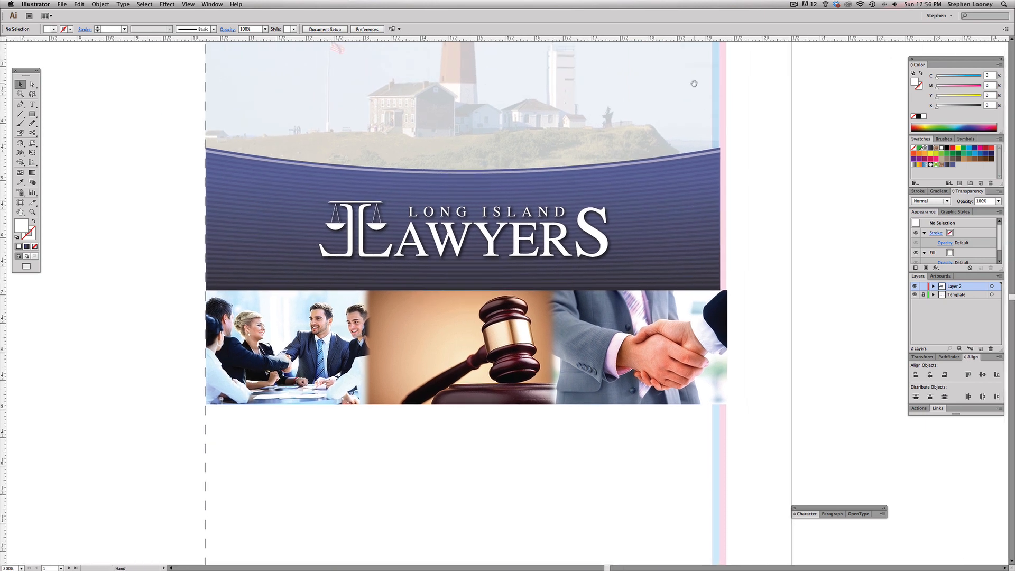
scroll(709, 132, up, 6)
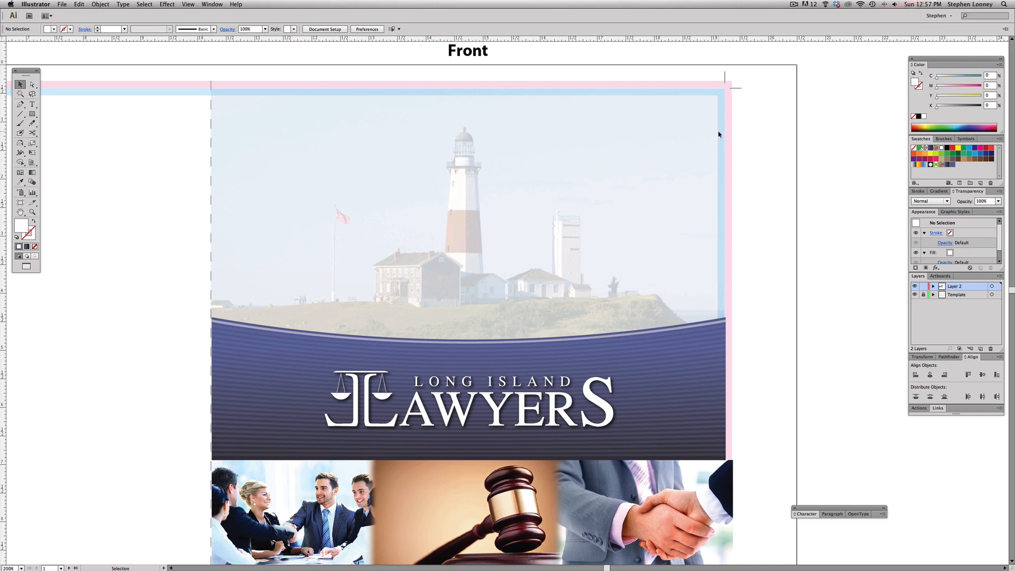
scroll(693, 320, down, 12)
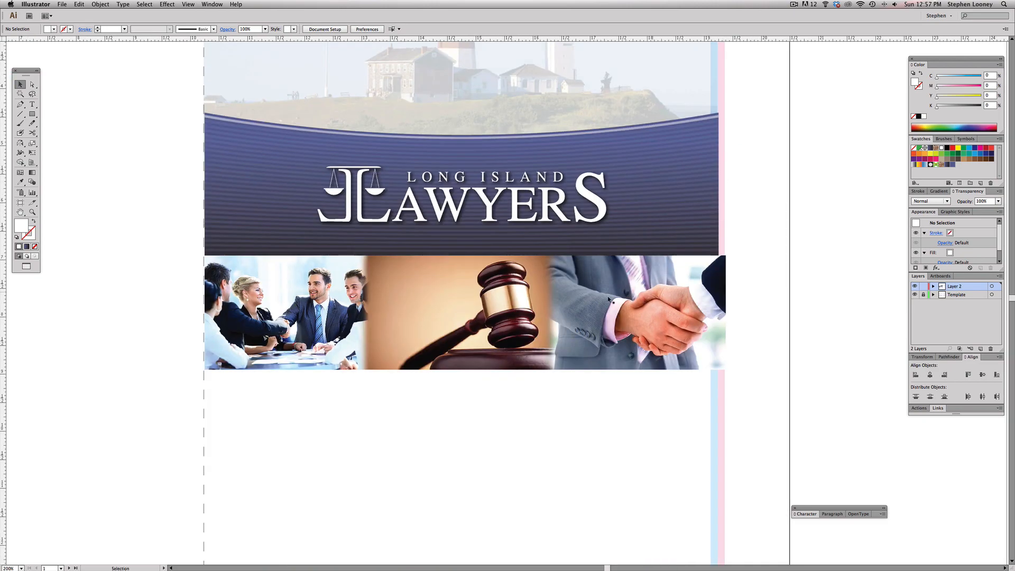
- Duplicate the curved, striped blue banner group on the front cover and place the copy directly below the photo strip
alt+super+click(443, 286)
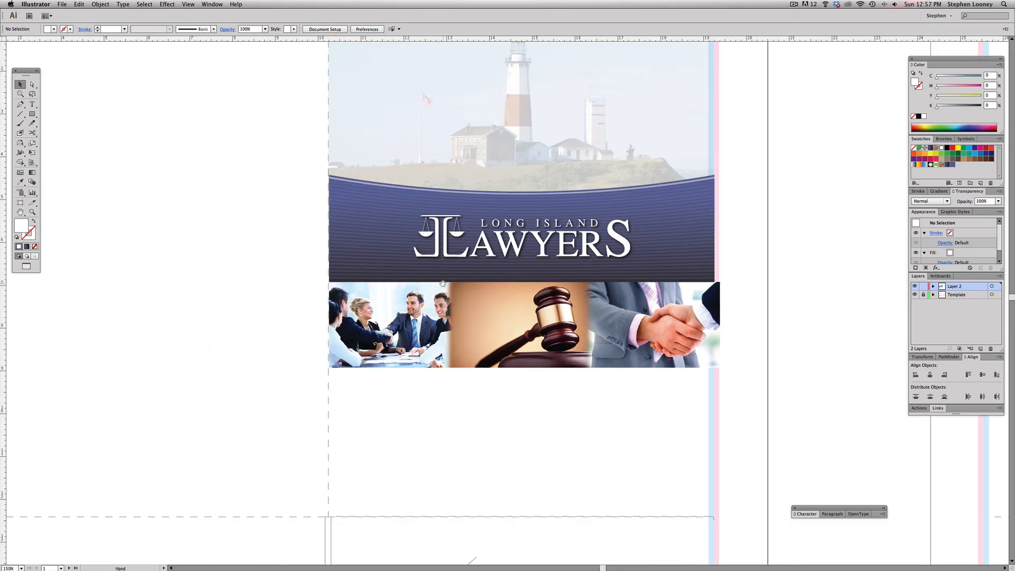
alt+super+click(451, 219)
scroll(463, 221, up, 3)
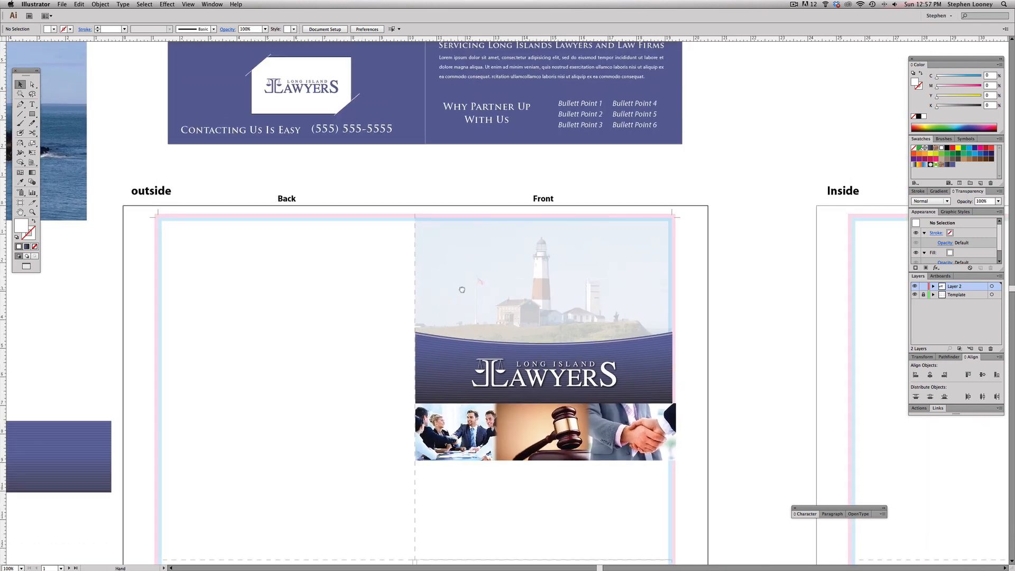
alt+super+click(466, 290)
scroll(683, 349, down, 3)
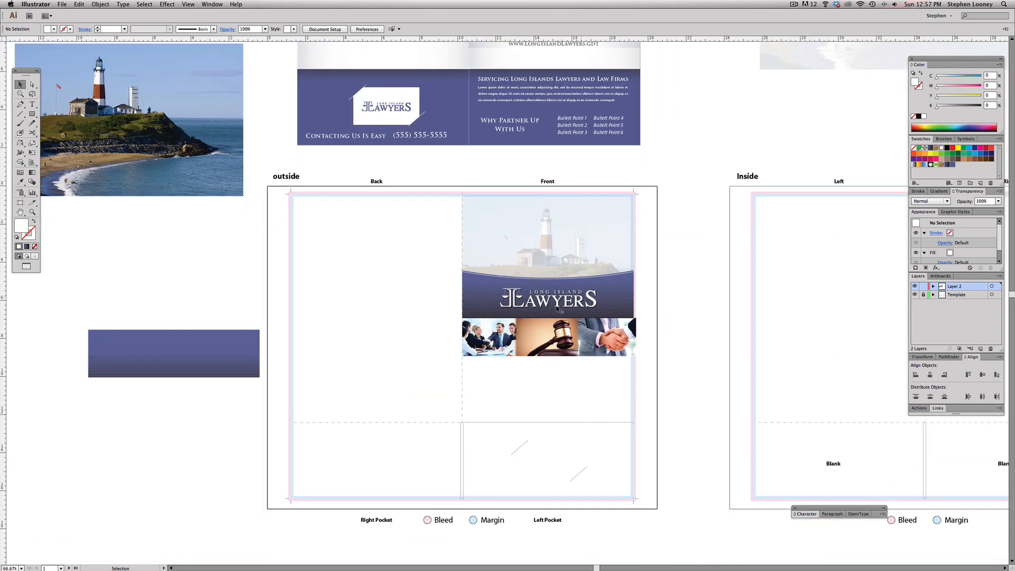
click(633, 281)
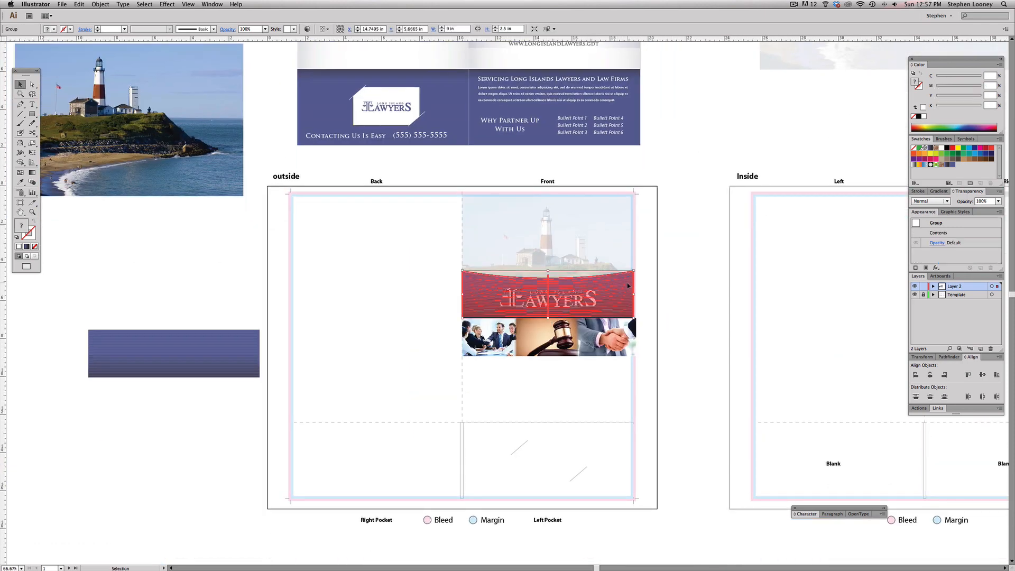
drag(628, 286, 615, 378)
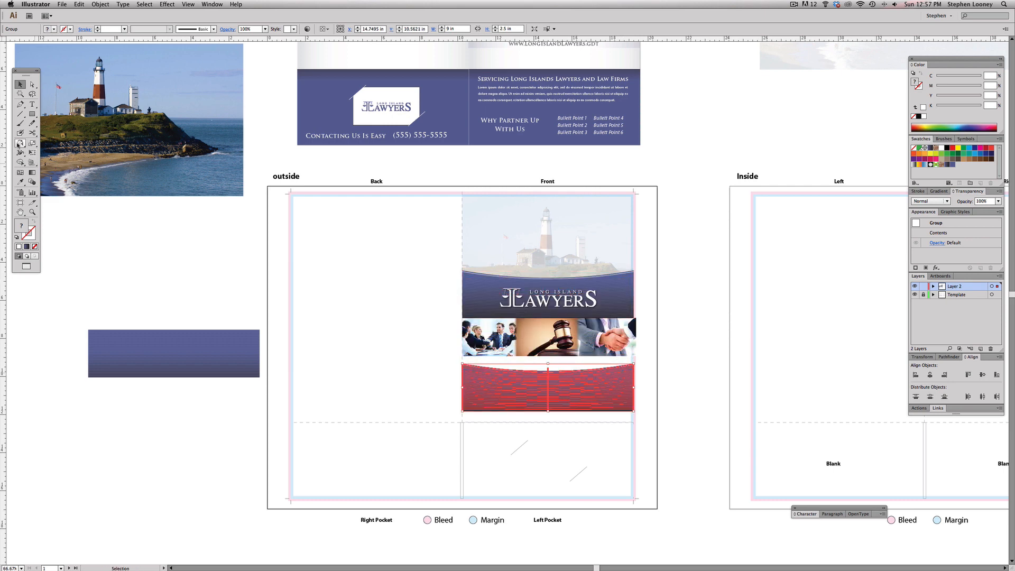
- Reflect the banner copy across the horizontal axis so its curved edge faces down
drag(18, 144, 32, 144)
drag(454, 339, 442, 306)
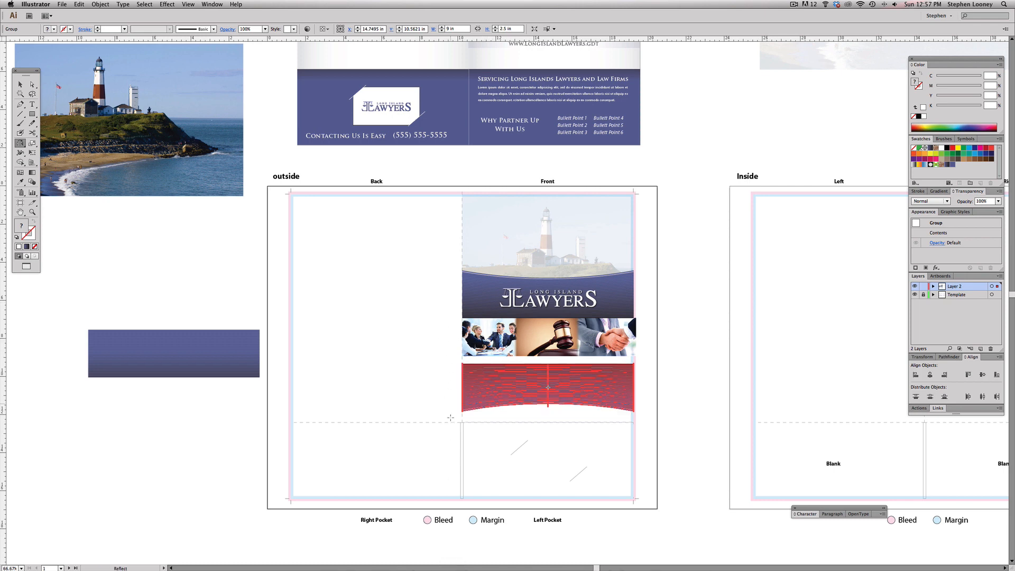
drag(395, 316, 727, 455)
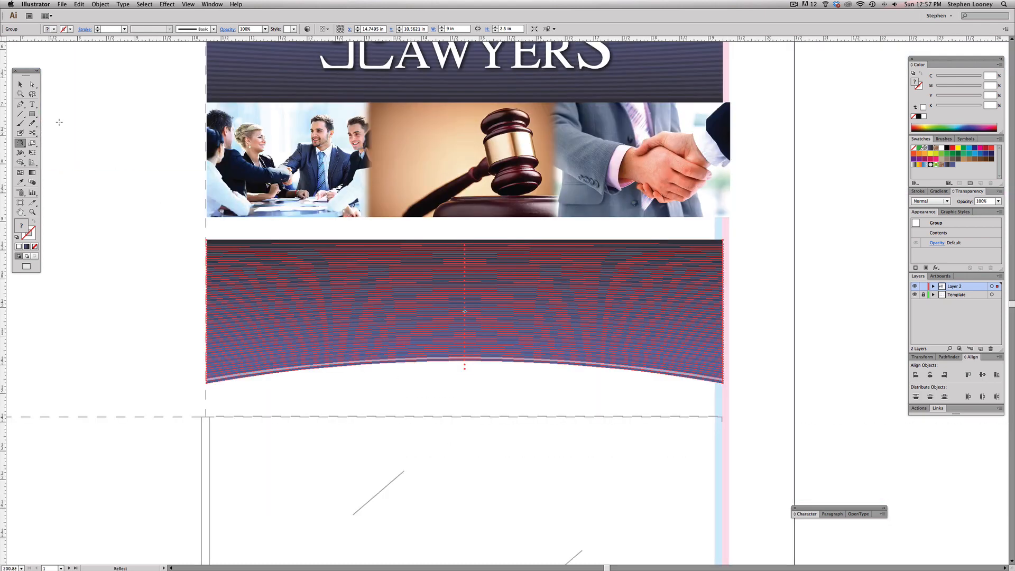
- Examine how the lower curved band sits behind the photo strip in the finished folder mockup
click(20, 85)
alt+super+click(503, 180)
drag(476, 78, 567, 232)
click(480, 233)
key(super+z)
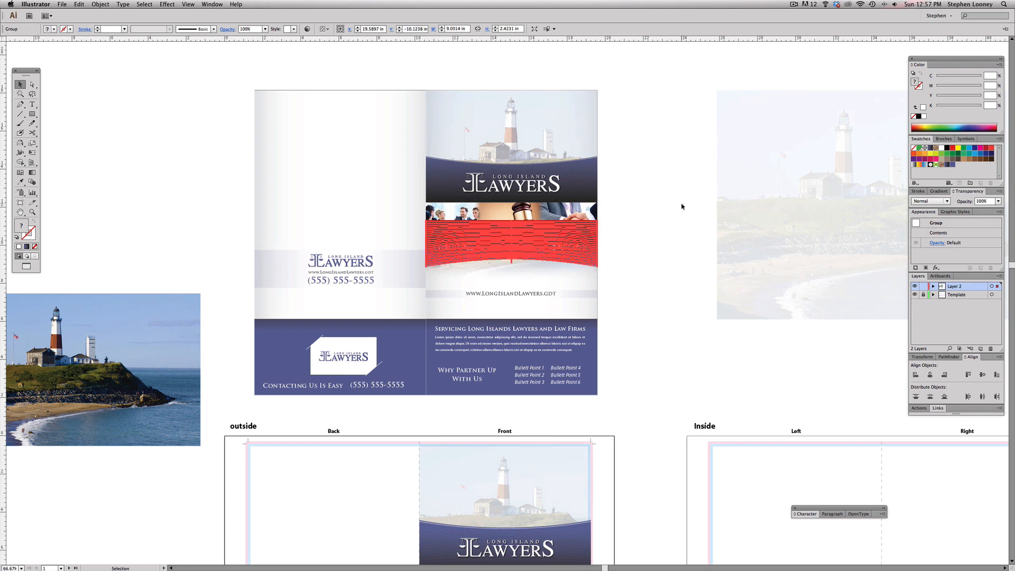
click(481, 216)
click(635, 225)
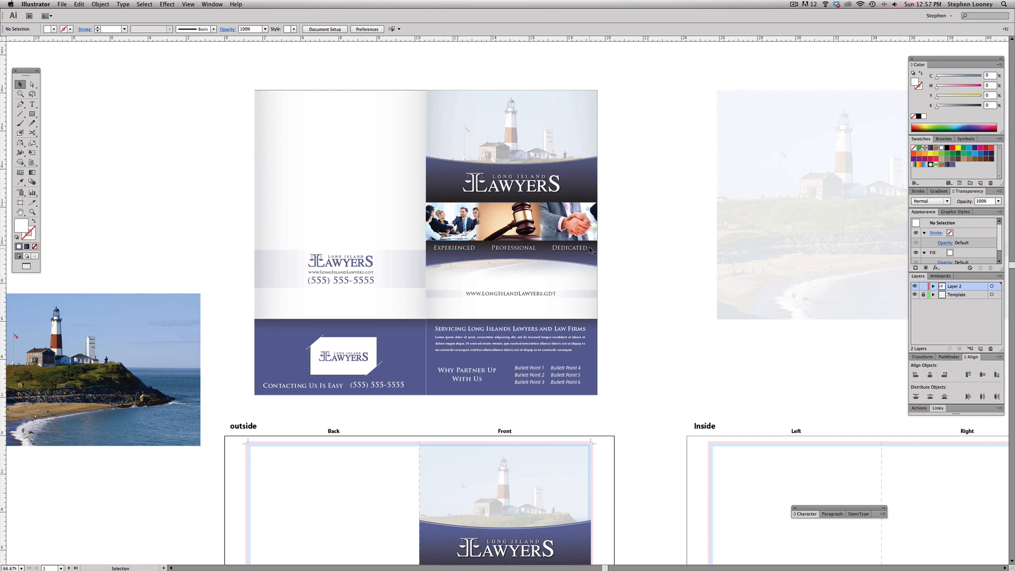
drag(601, 358, 612, 186)
drag(596, 245, 593, 93)
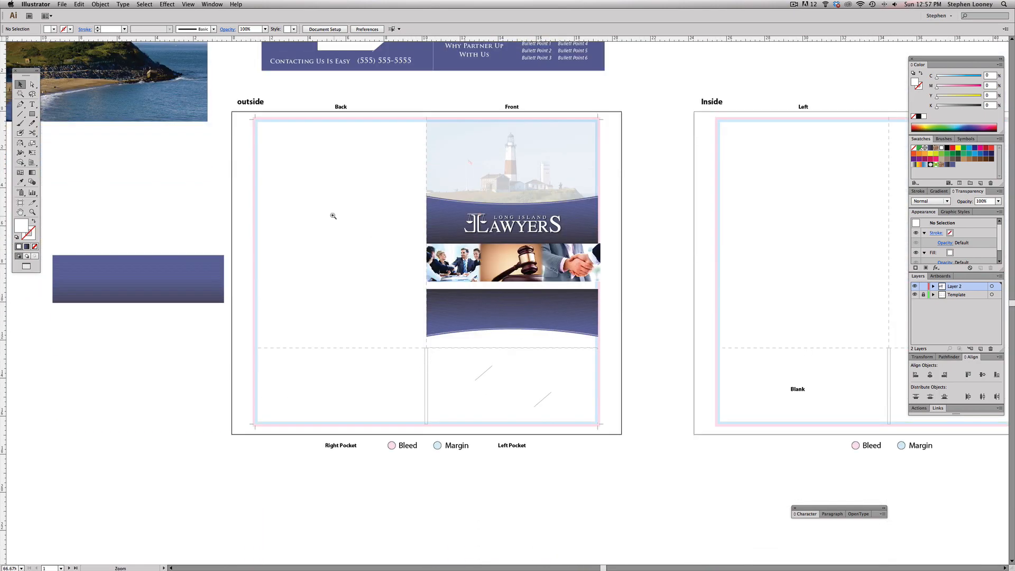
- Try to squash the flipped band's height by scaling it from its upper edge
drag(334, 216, 665, 410)
click(540, 239)
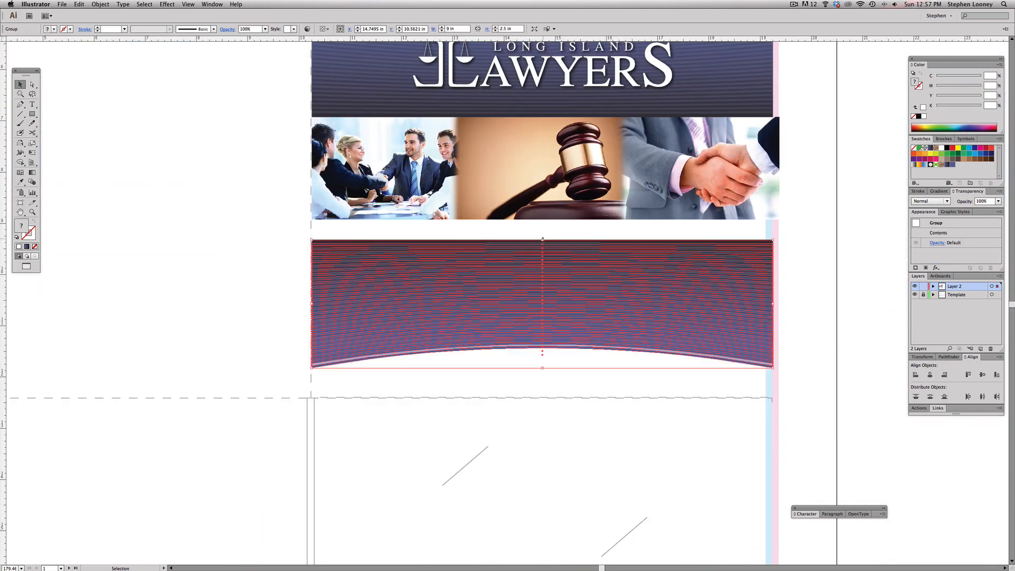
drag(543, 240, 543, 319)
click(276, 285)
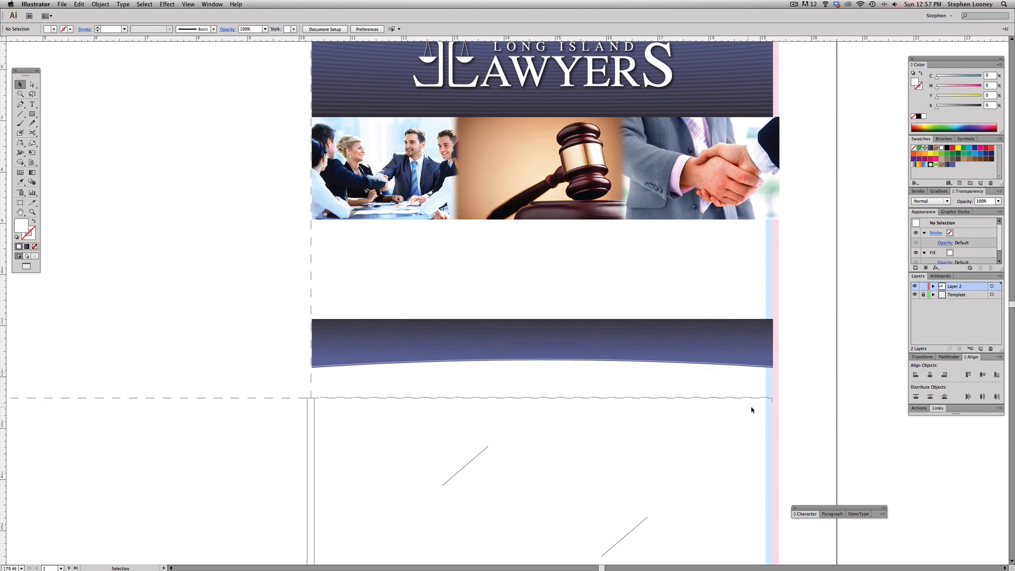
key(ctrl+z)
key(ctrl+z)
click(813, 302)
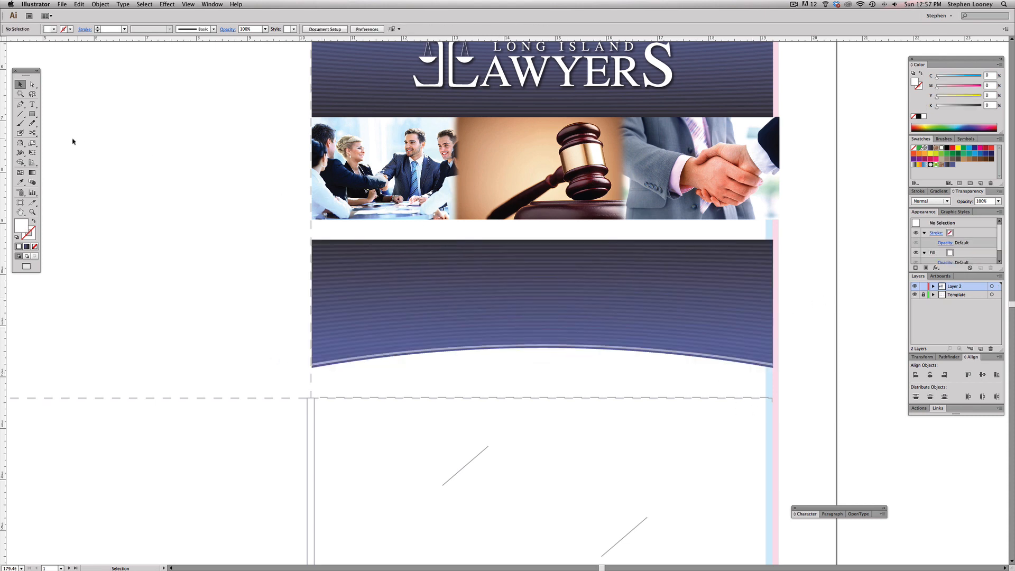
- Lower the two upper anchor points of the flipped band's gradient background shape, reducing its height to about 1.39 in
click(31, 116)
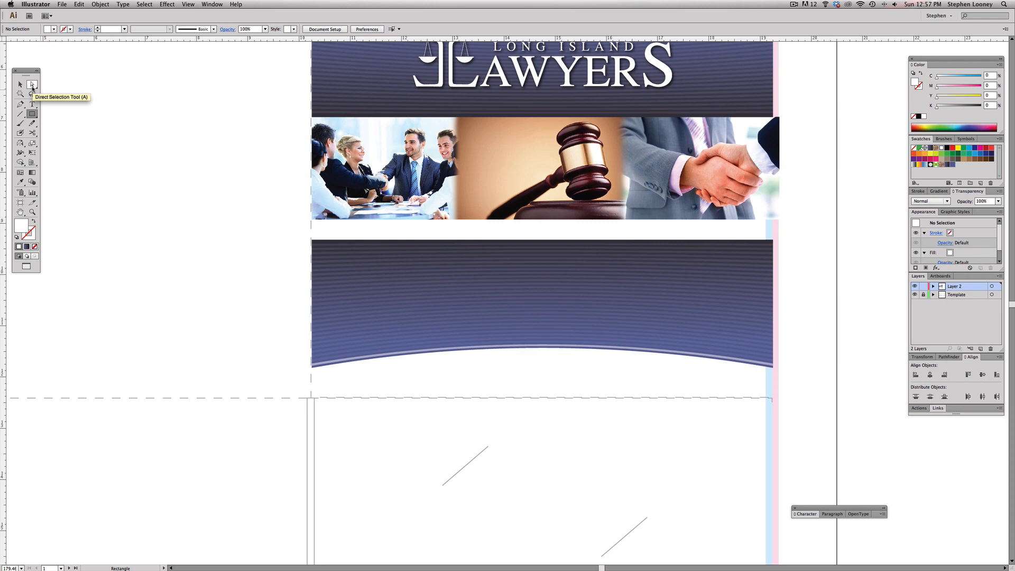
click(32, 86)
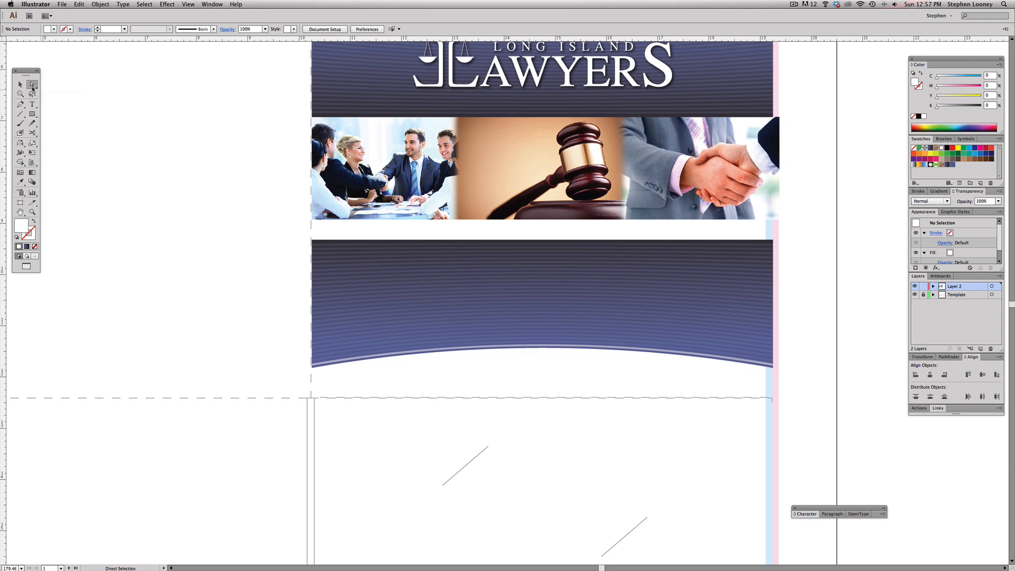
click(422, 242)
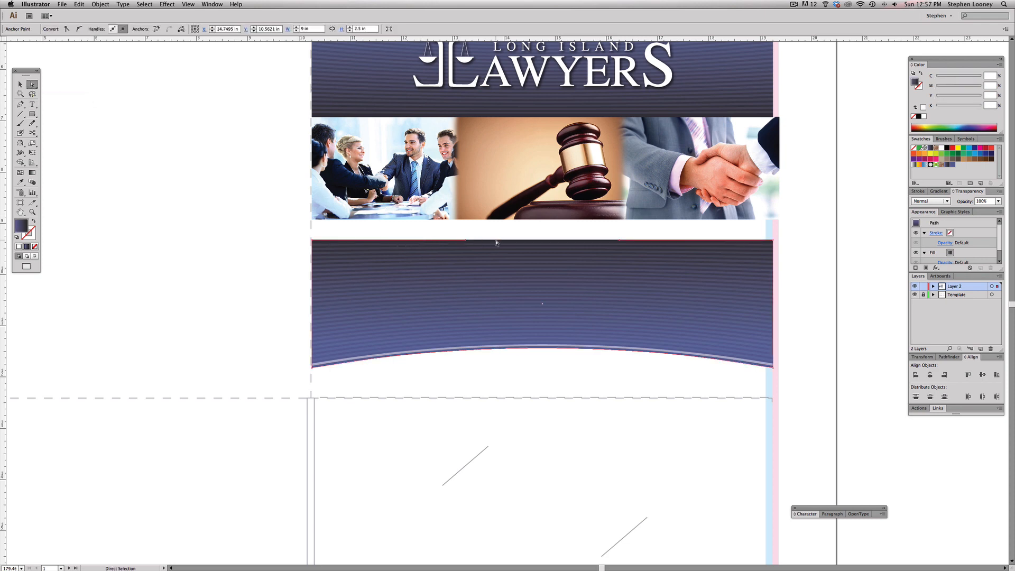
click(305, 240)
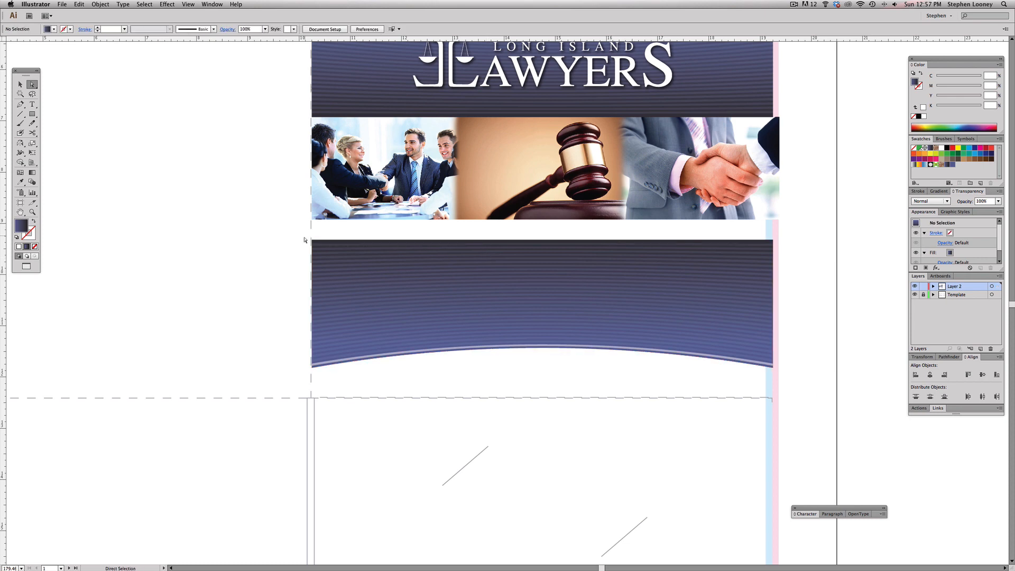
drag(305, 240, 795, 244)
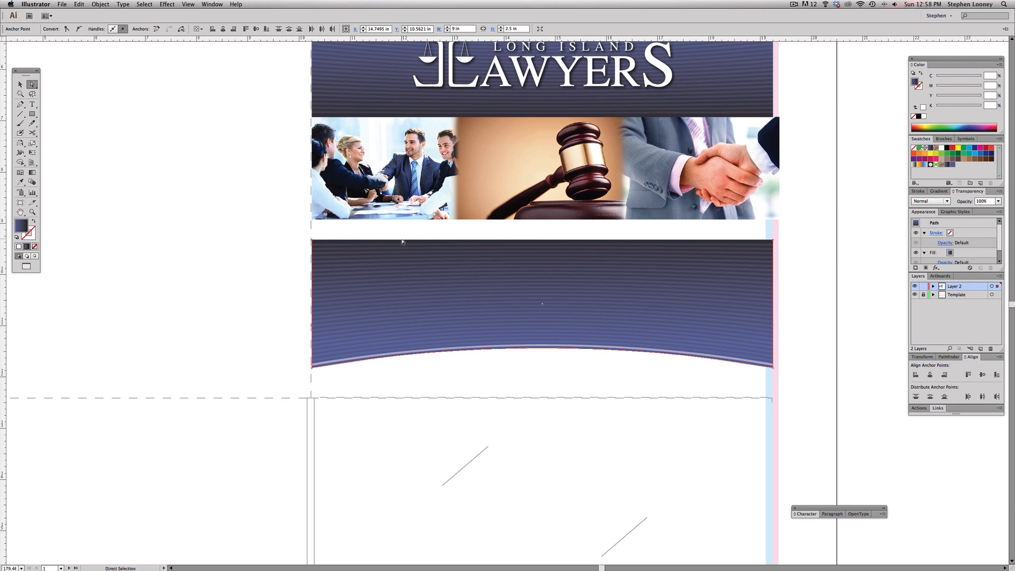
drag(402, 243, 403, 298)
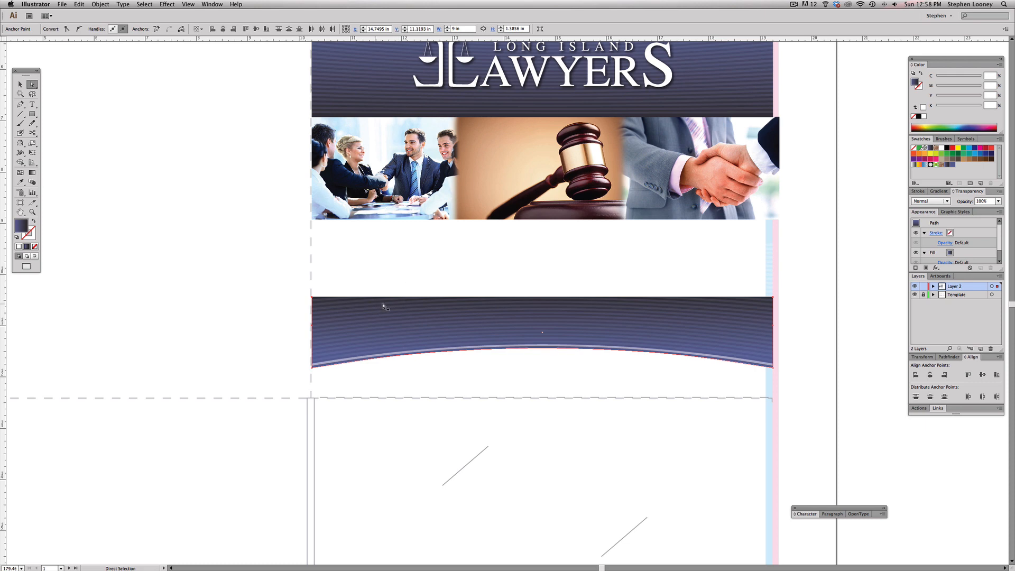
- Delete the stripe lines left exposed above the shortened background shape
click(353, 230)
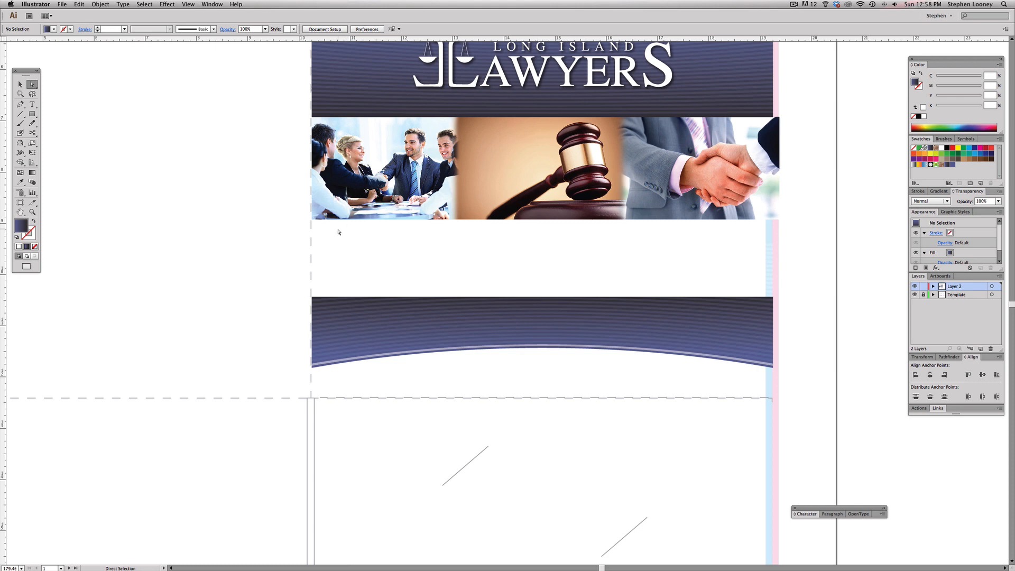
drag(339, 231, 454, 298)
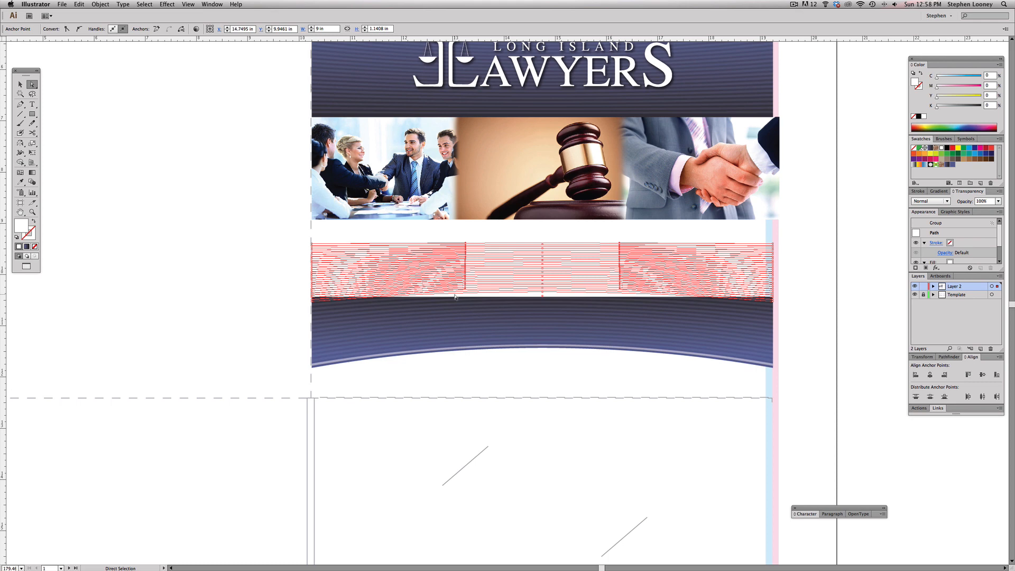
drag(448, 236, 476, 287)
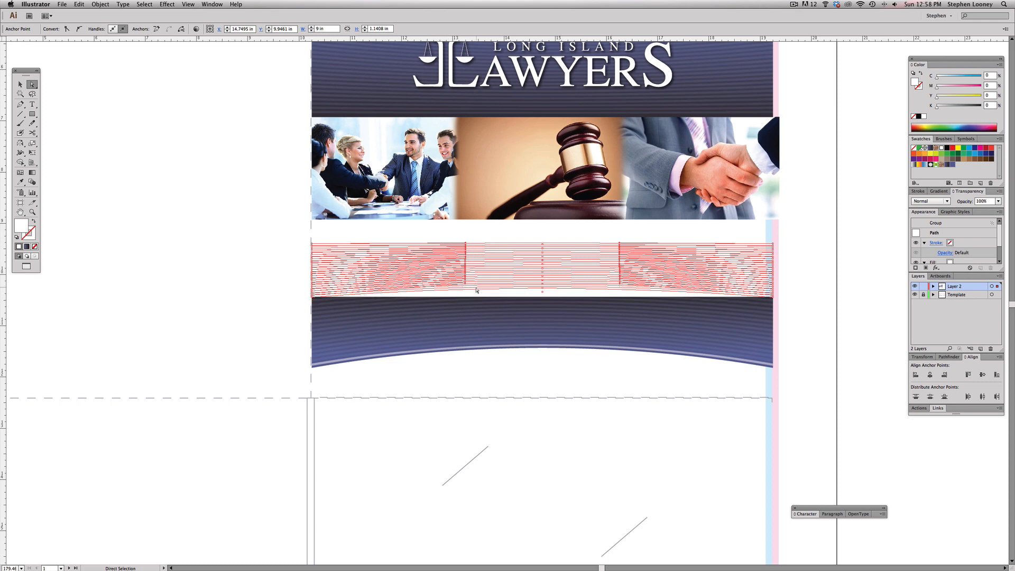
click(477, 290)
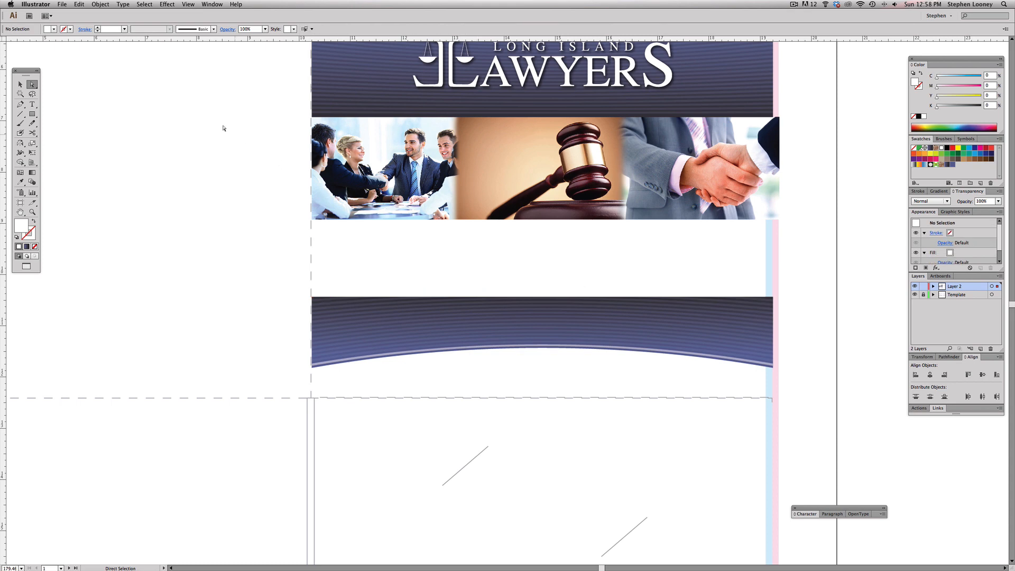
- Move the trimmed band group up so its straight edge meets the bottom edge of the photo strip without a gap
click(20, 84)
click(436, 329)
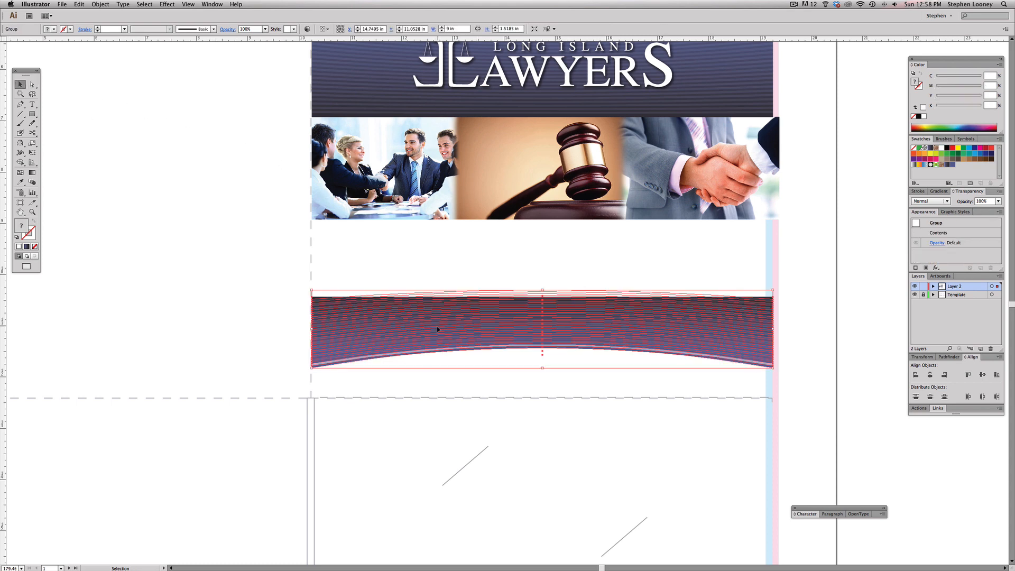
drag(433, 313, 438, 242)
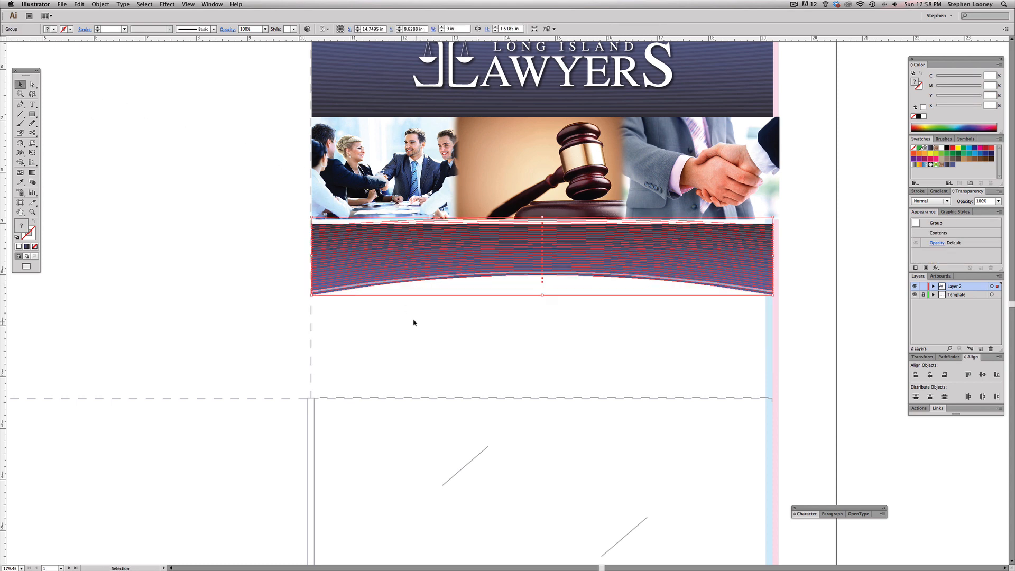
drag(268, 197, 335, 275)
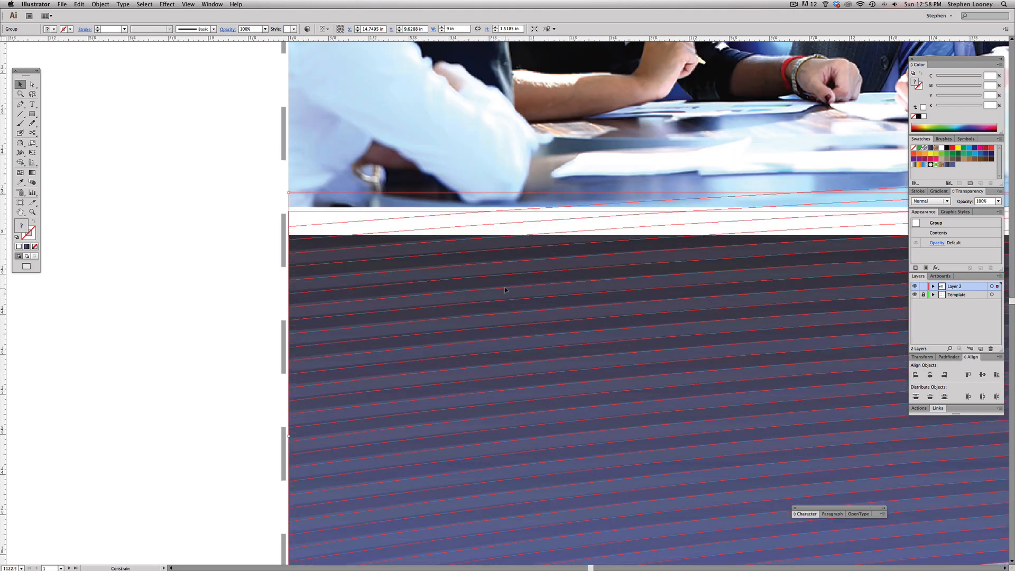
drag(505, 283, 504, 283)
click(261, 289)
alt+super+click(635, 351)
alt+super+click(634, 351)
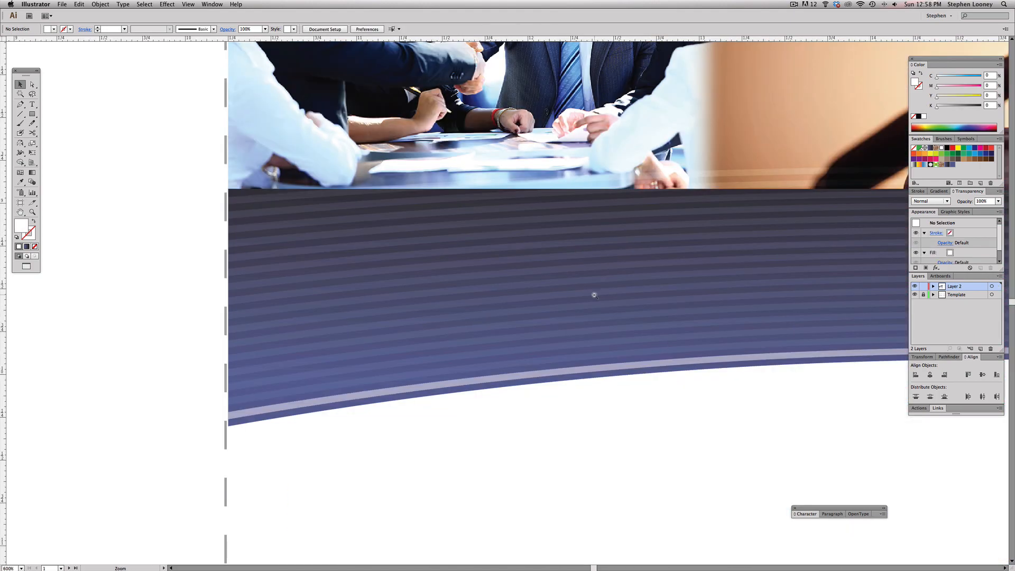
alt+super+click(594, 295)
alt+super+click(594, 295)
alt+super+click(585, 268)
alt+super+click(585, 268)
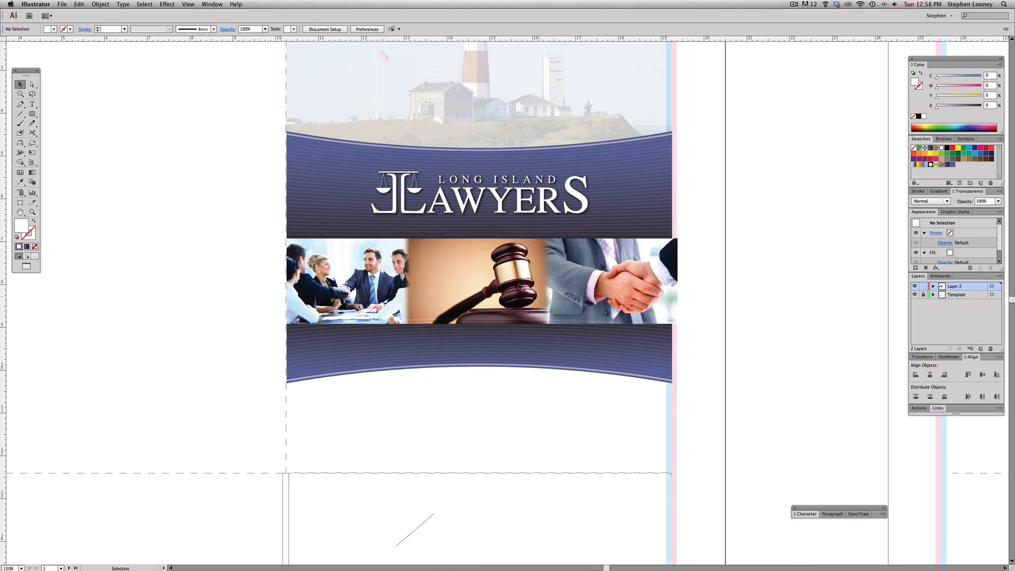
click(585, 268)
click(806, 309)
- Bring the photo strip to the front of the stacking order, above the striped bands
click(523, 304)
click(100, 4)
mouse_move(107, 21)
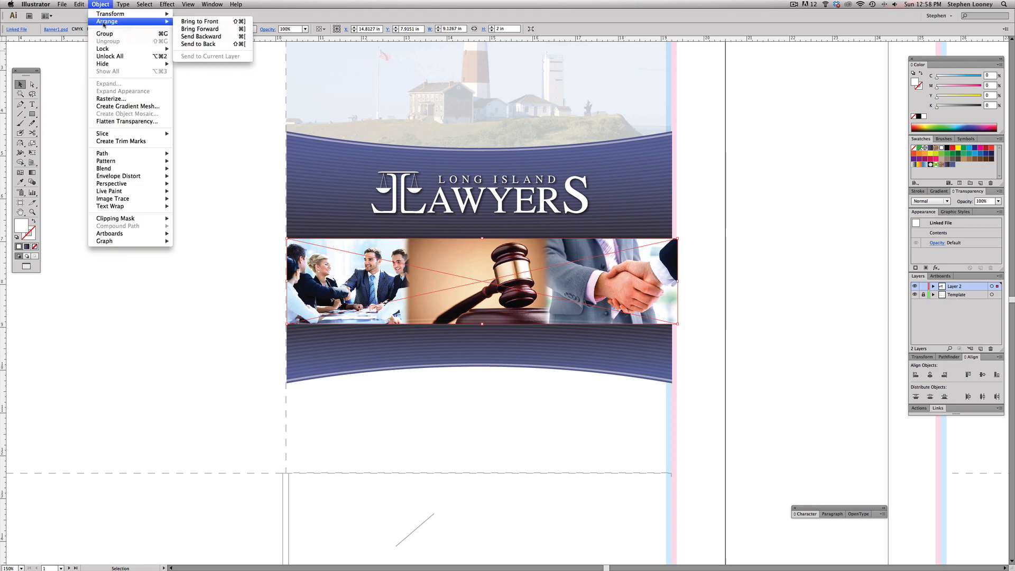
click(211, 23)
click(245, 260)
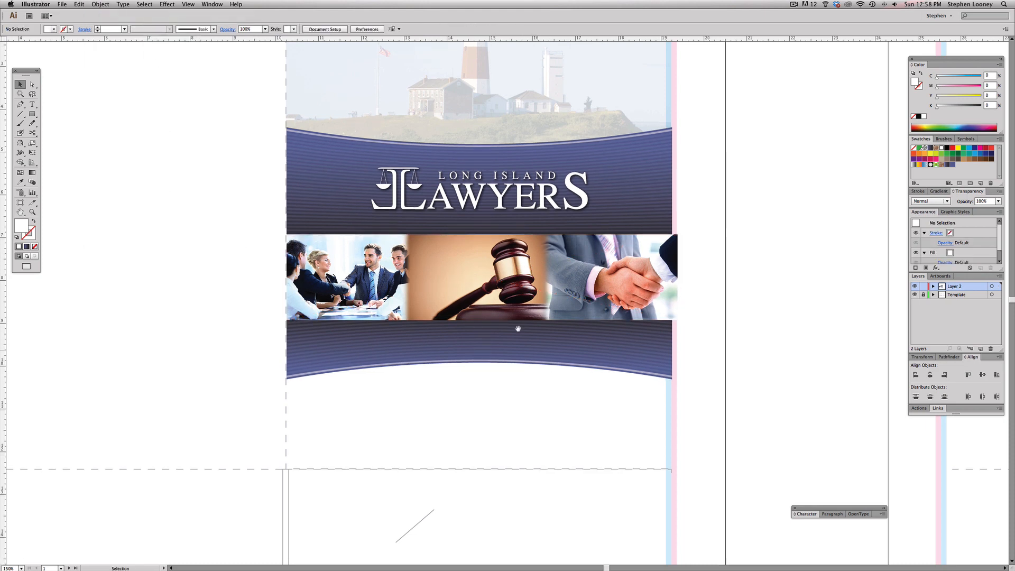
- Lock the faded lighthouse image on the front cover
drag(517, 328, 517, 351)
key(super+minus)
key(super+minus)
key(super+minus)
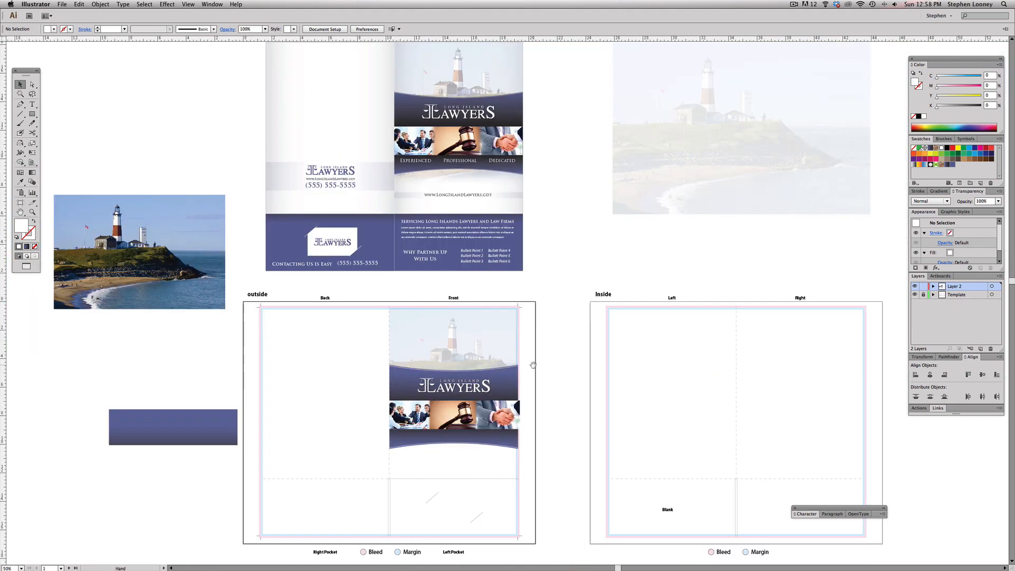
drag(533, 365, 538, 365)
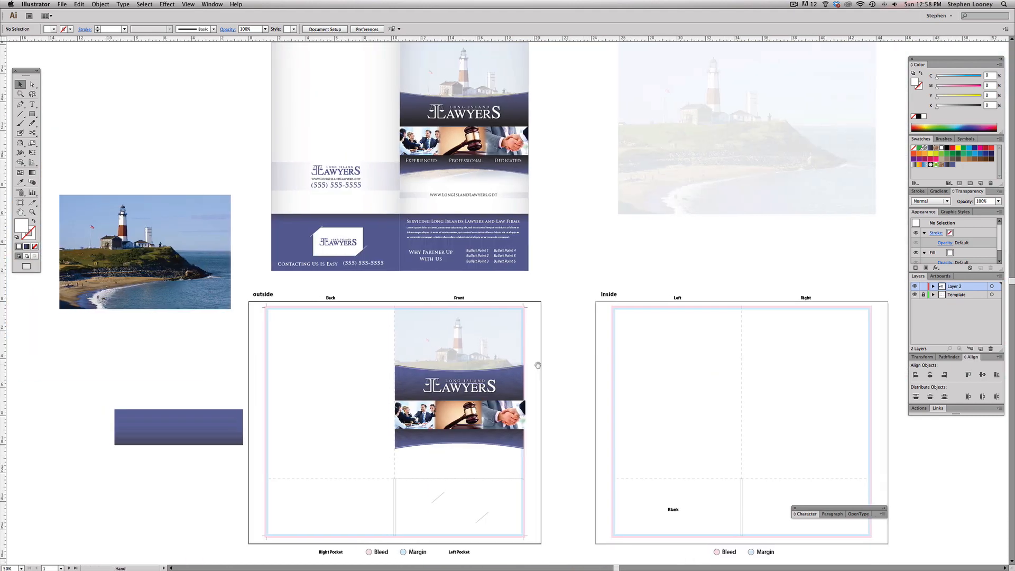
key(super+plus)
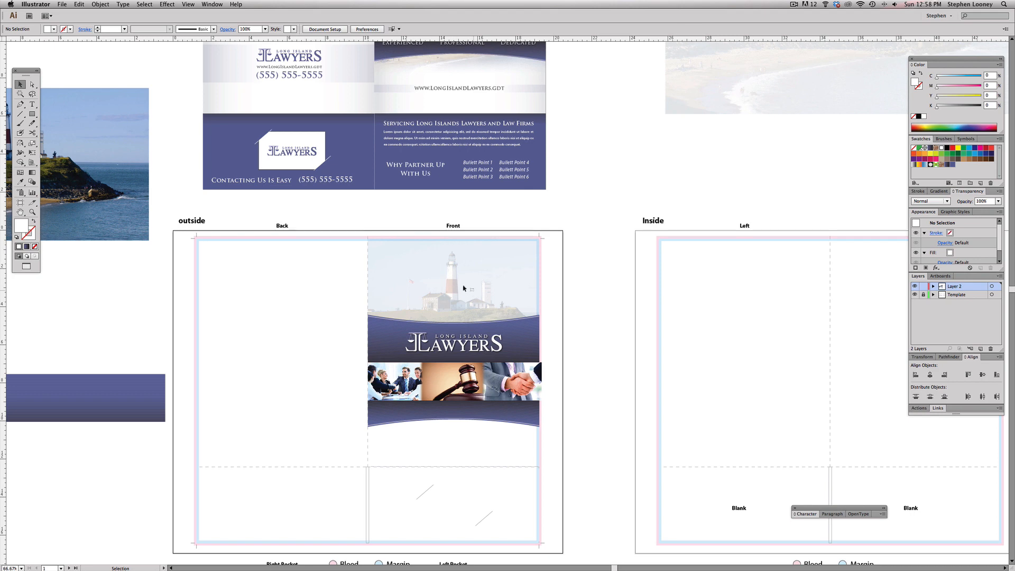
click(397, 286)
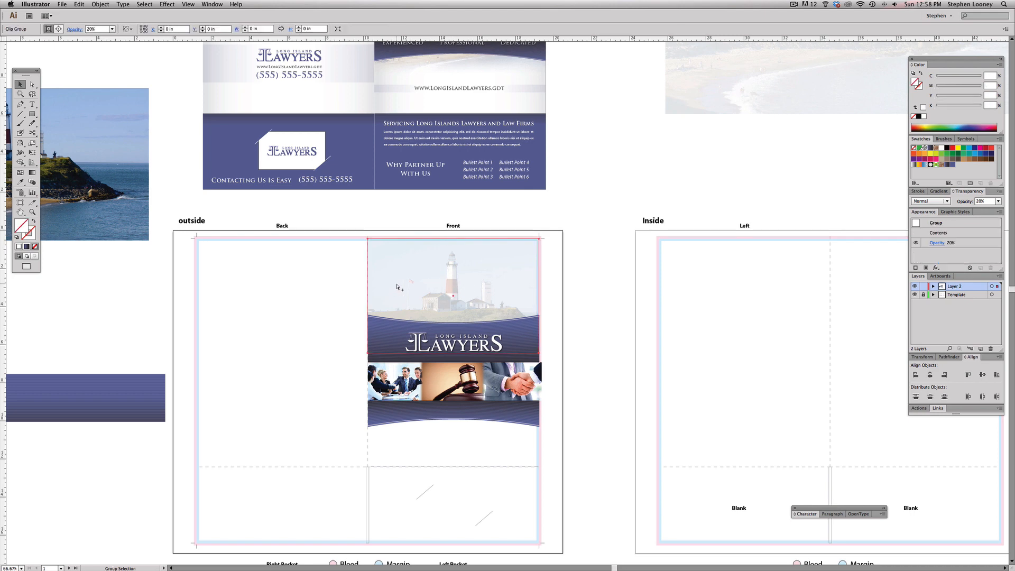
click(610, 292)
click(395, 286)
key(super+2)
- Move the logo, photo strip and both curved bands up slightly together on the front cover
drag(395, 286, 505, 446)
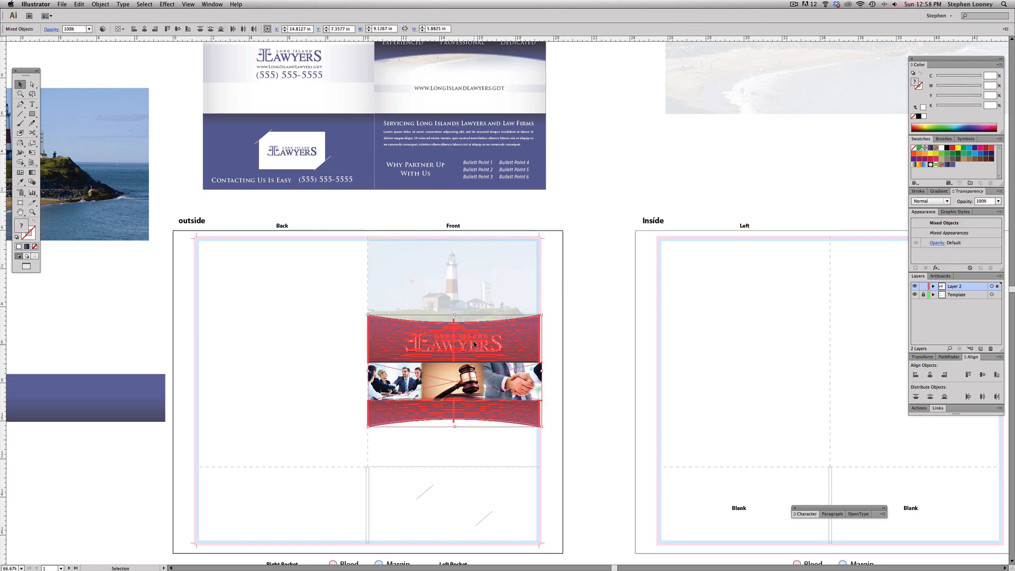
drag(476, 347, 475, 337)
click(563, 323)
scroll(458, 151, up, 5)
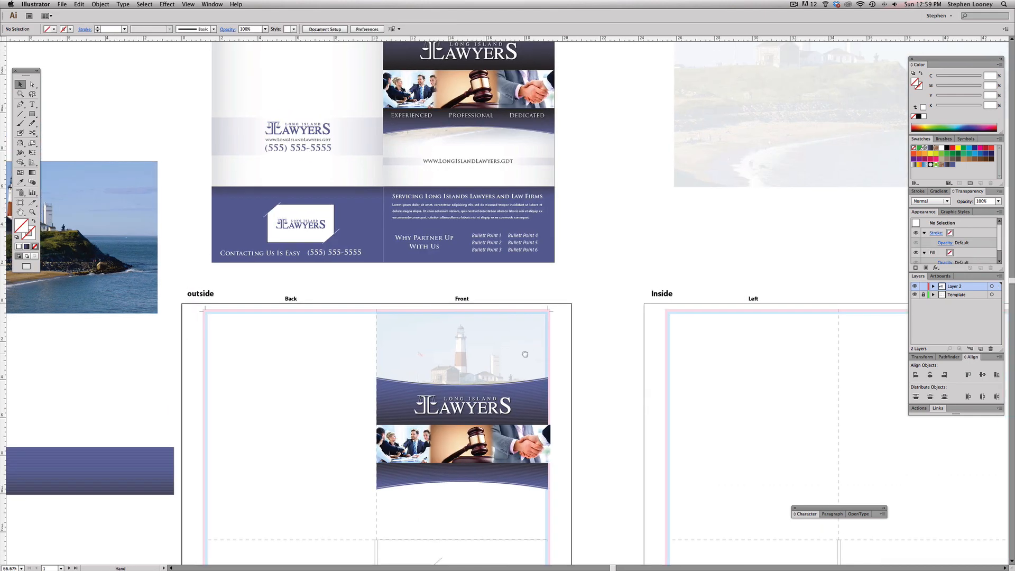
click(456, 161)
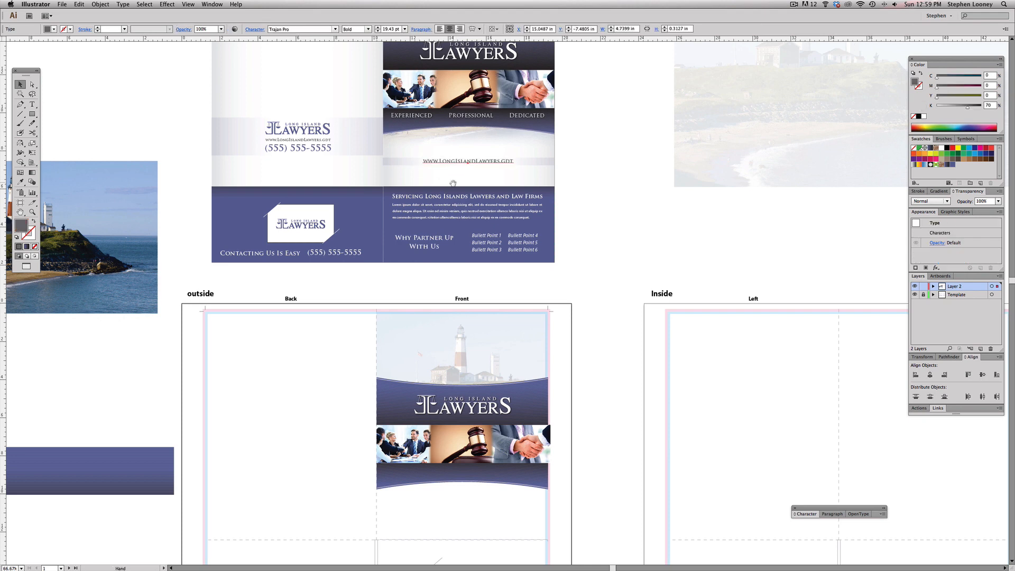
scroll(457, 162, down, 4)
click(32, 104)
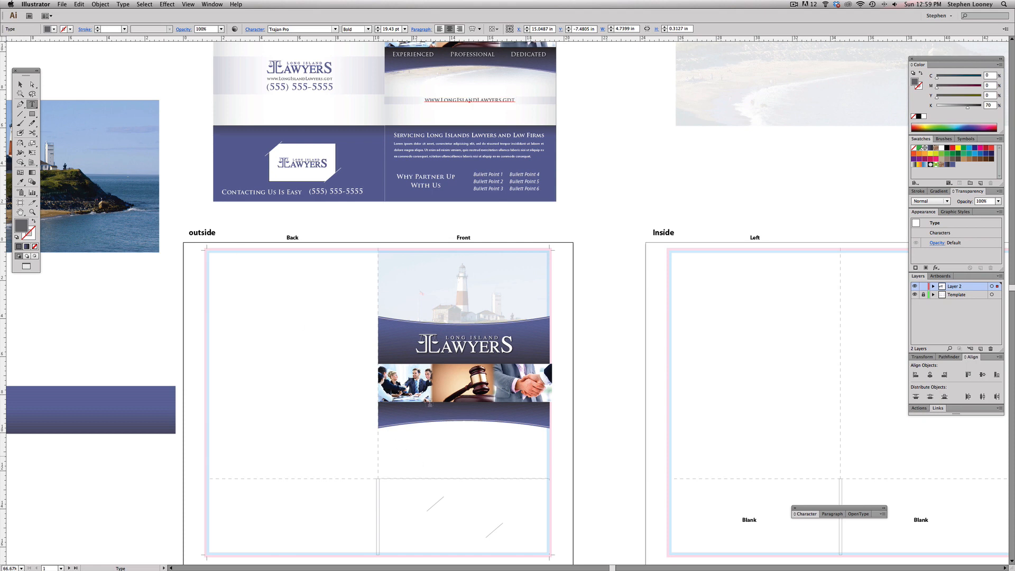
triple_click(464, 99)
key(super+c)
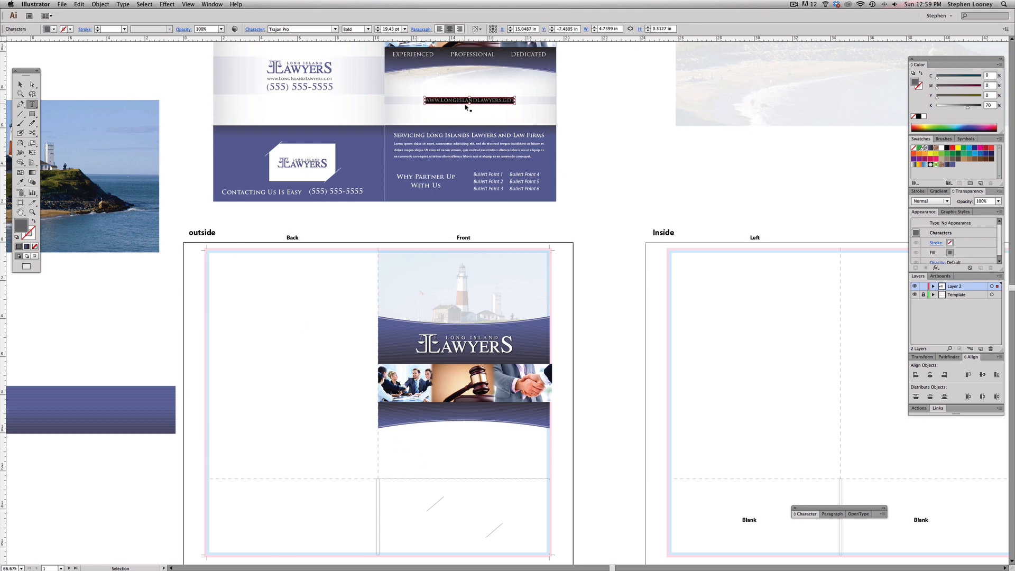
key(Escape)
click(633, 220)
- Paste the web address onto the template's front cover, centered between the lower curved band and the pocket fold line
drag(535, 333, 540, 242)
drag(261, 217, 698, 487)
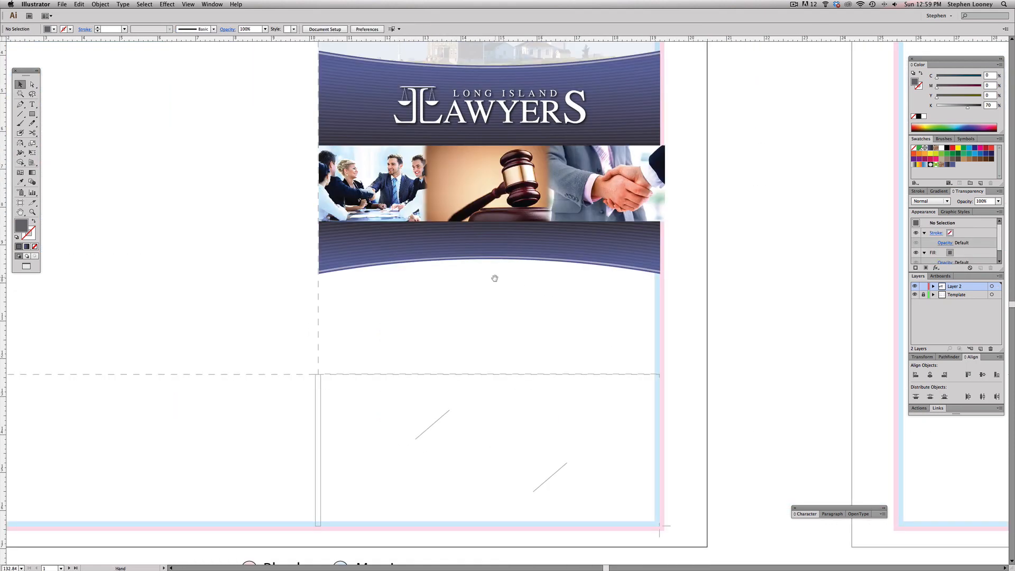
drag(494, 279, 493, 376)
key(super+v)
key(space)
drag(546, 332, 543, 363)
drag(532, 408, 533, 405)
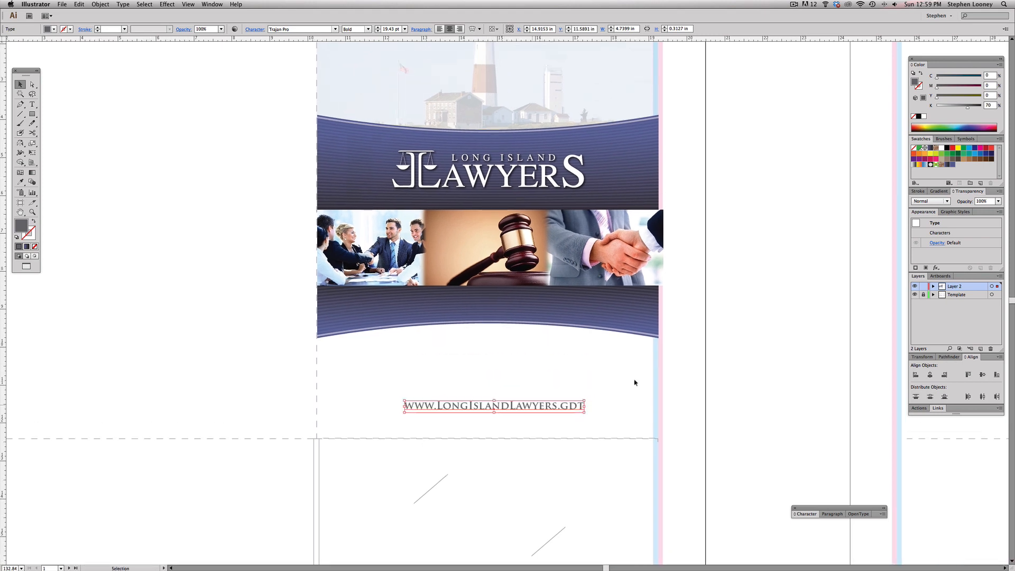
click(671, 377)
- Nudge the web address slightly to the left on the front cover
alt+super+click(520, 302)
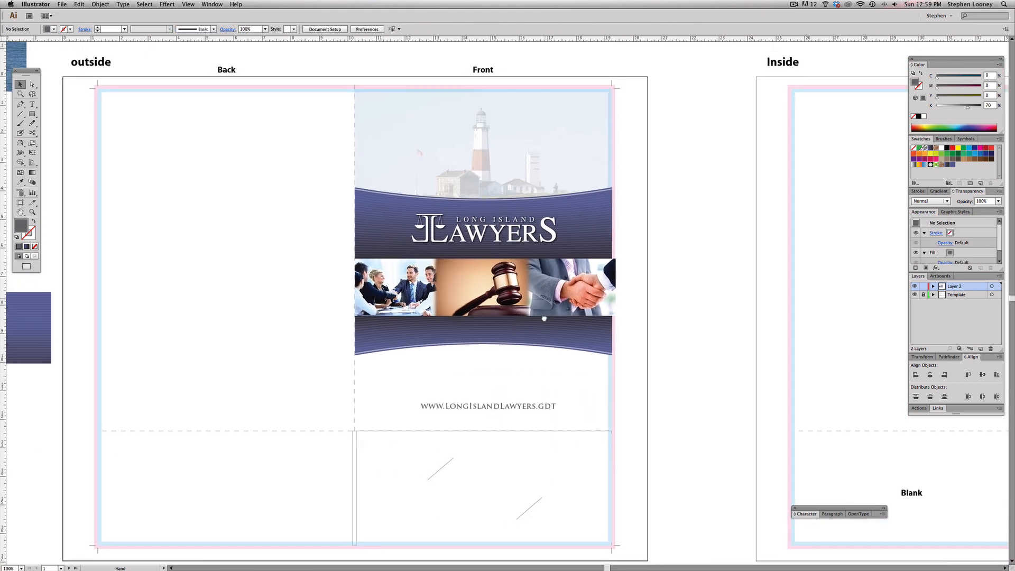
scroll(534, 333, up, 2)
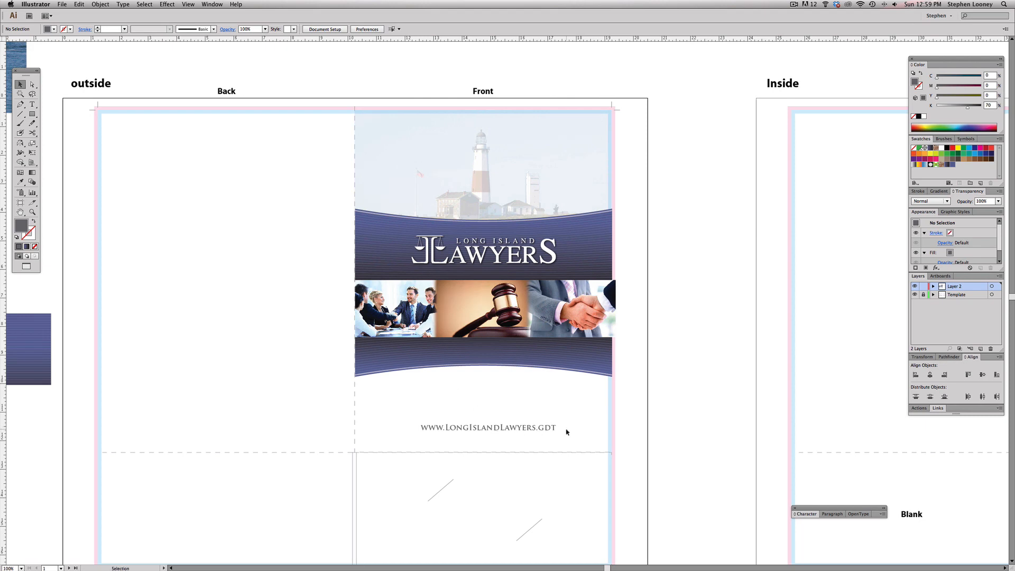
drag(518, 434, 516, 434)
click(674, 408)
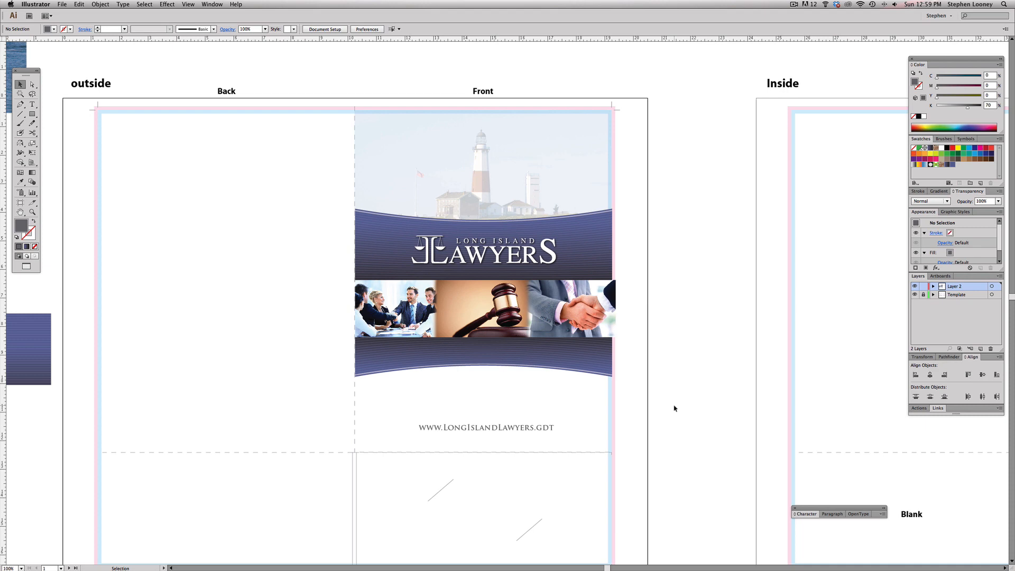
- Draw a rectangle about 2.17 by 0.61 in between the spine fold and the web address, filled with a purple-to-white linear gradient
click(32, 114)
drag(355, 417, 417, 434)
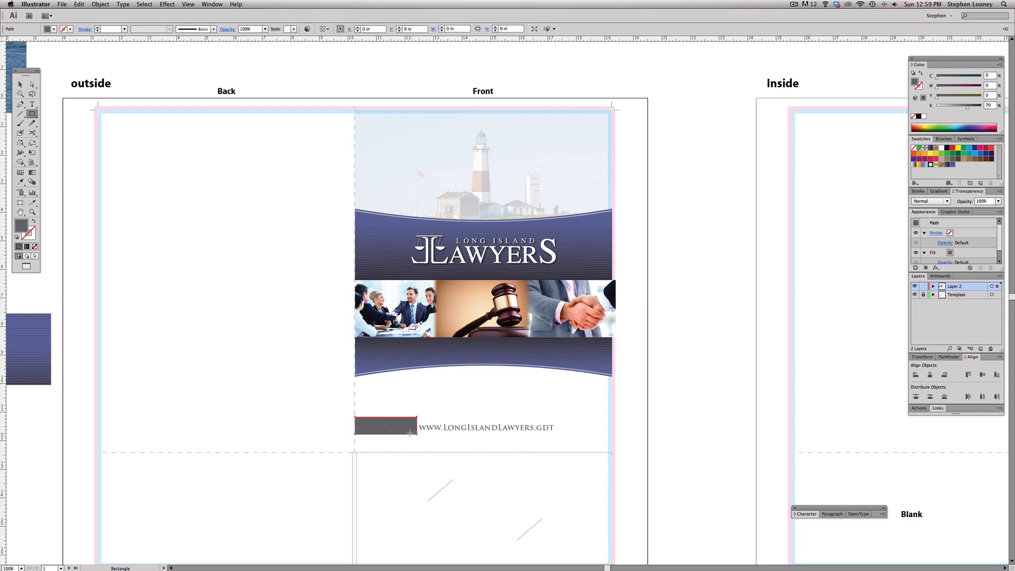
click(939, 191)
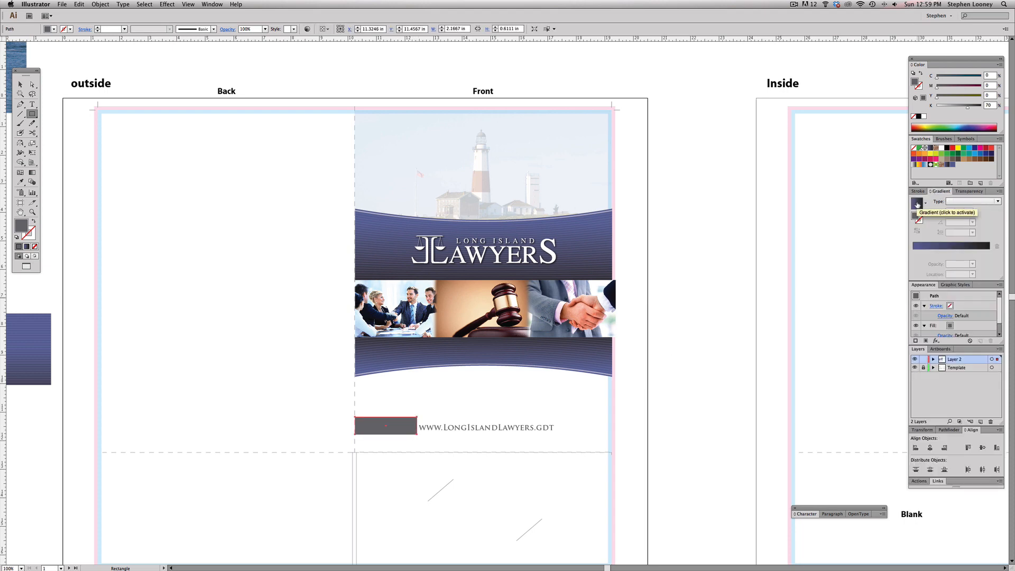
click(918, 203)
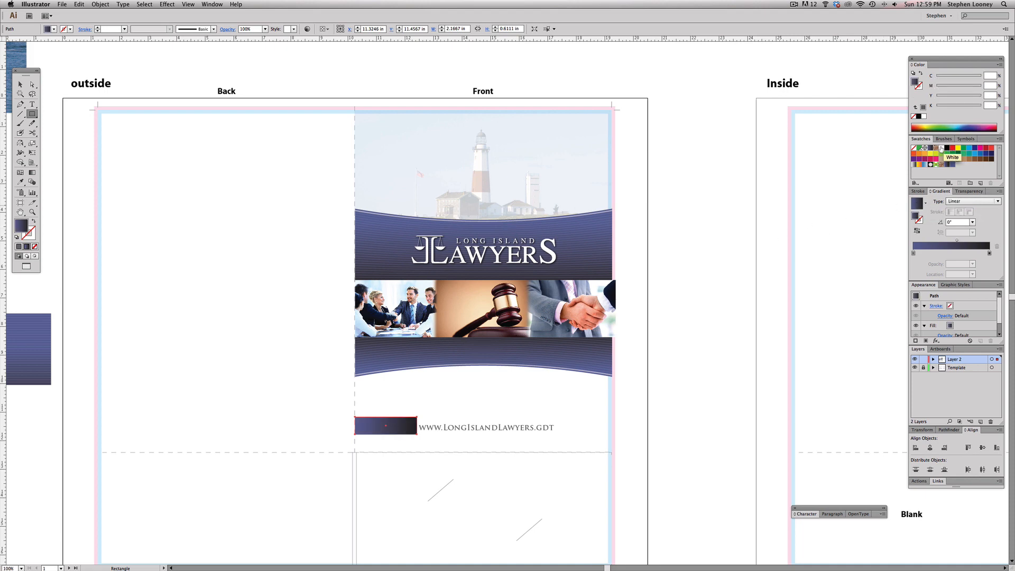
click(990, 254)
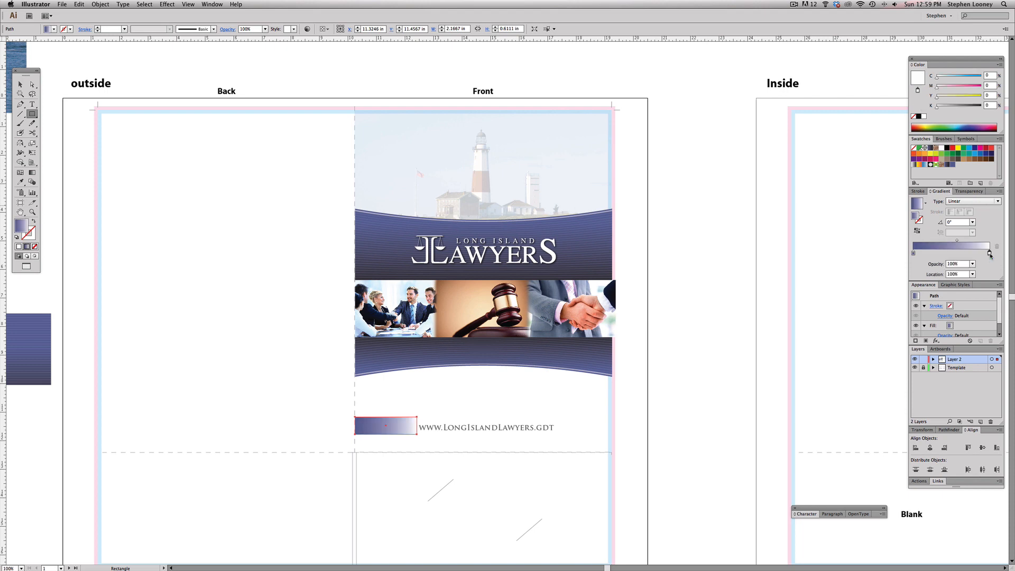
- Set the gradient rectangle's opacity to 20%
click(970, 191)
click(998, 201)
click(988, 226)
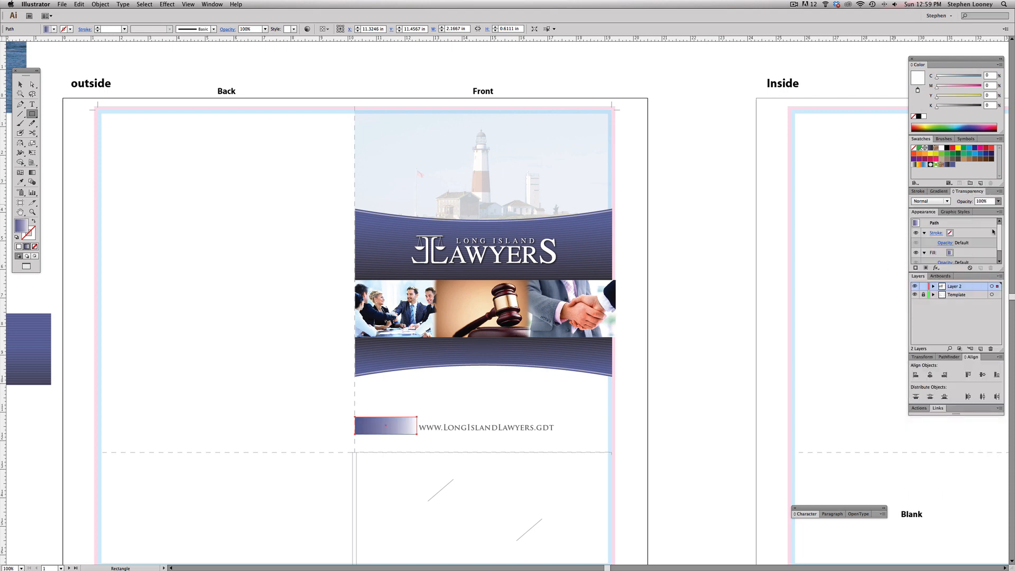
click(20, 84)
click(390, 426)
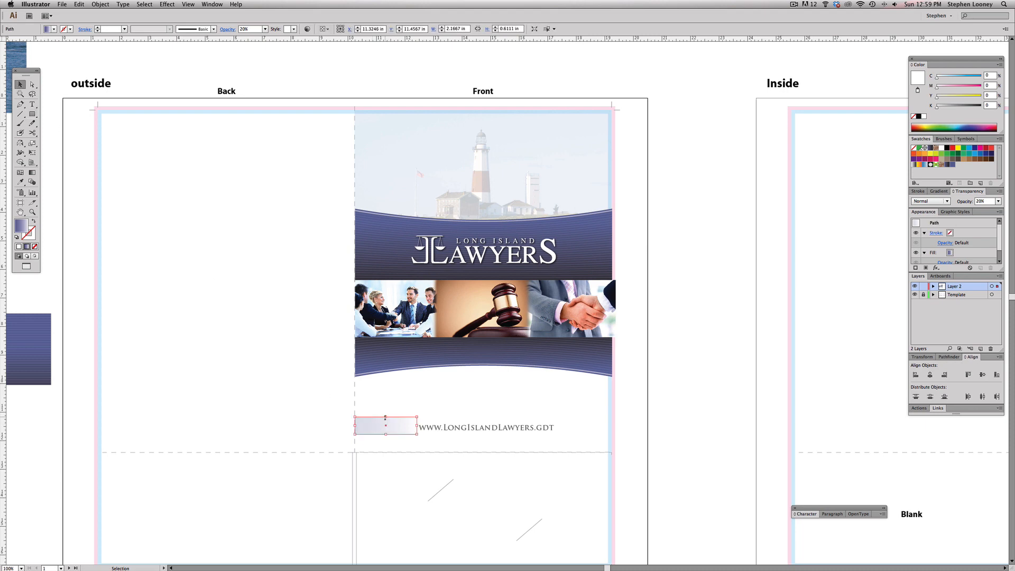
- Shorten the gradient bar to about 0.47 in high and place a mirrored copy at the front cover's outer edge
drag(386, 418, 576, 429)
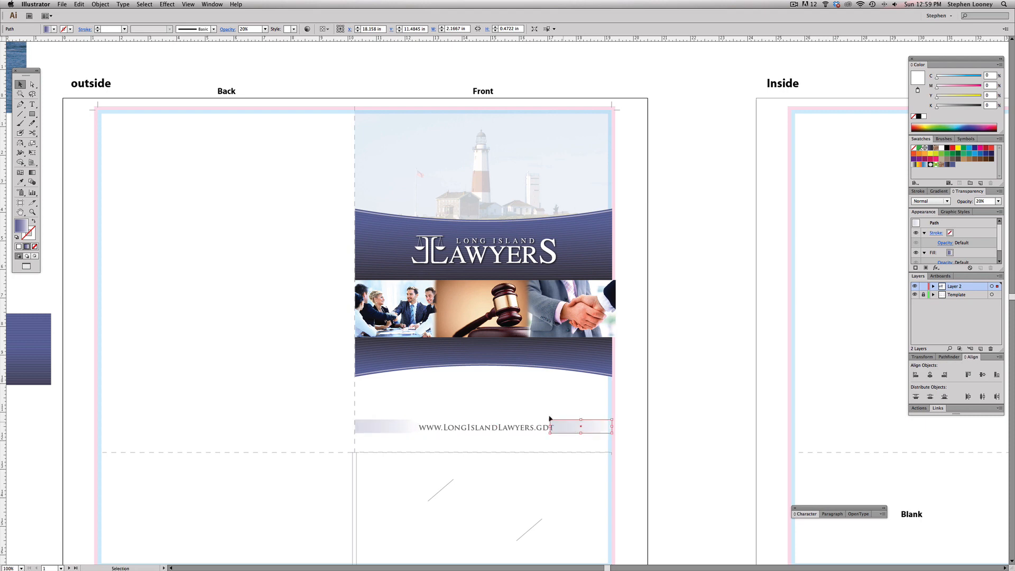
click(19, 145)
key(a)
click(646, 412)
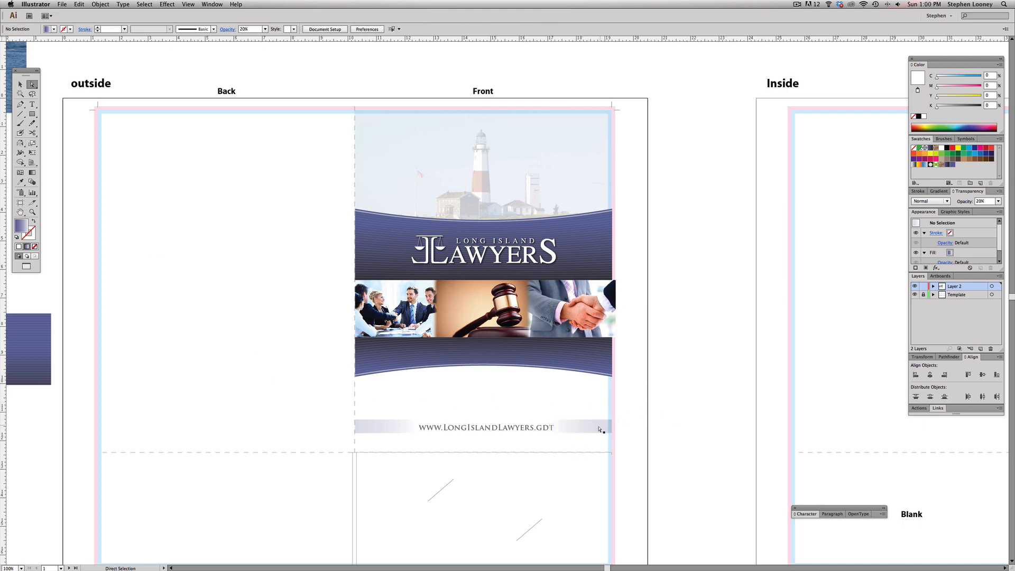
scroll(370, 317, left, 1)
scroll(159, 270, up, 3)
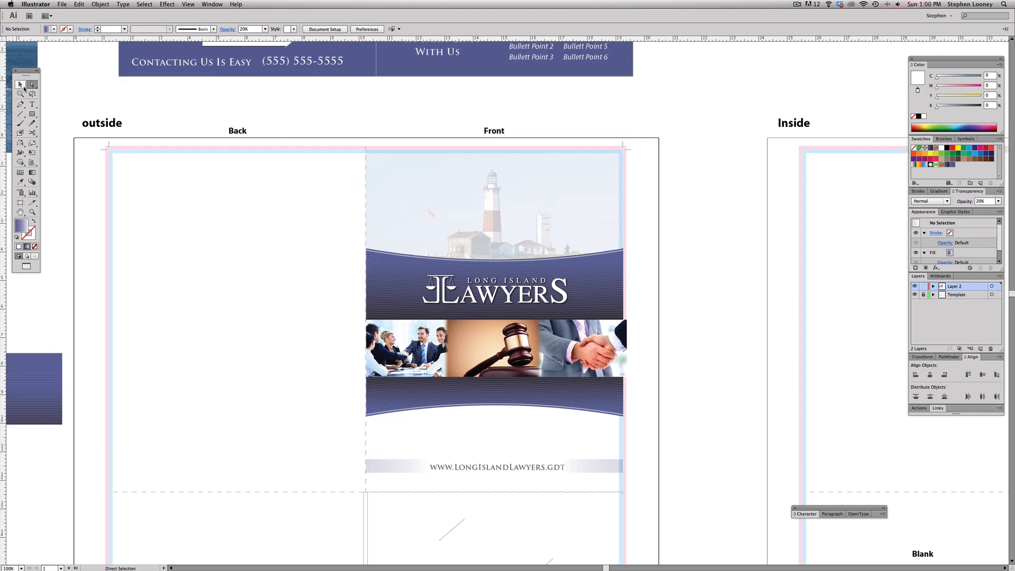
click(20, 85)
scroll(534, 385, right, 1)
scroll(521, 374, up, 1)
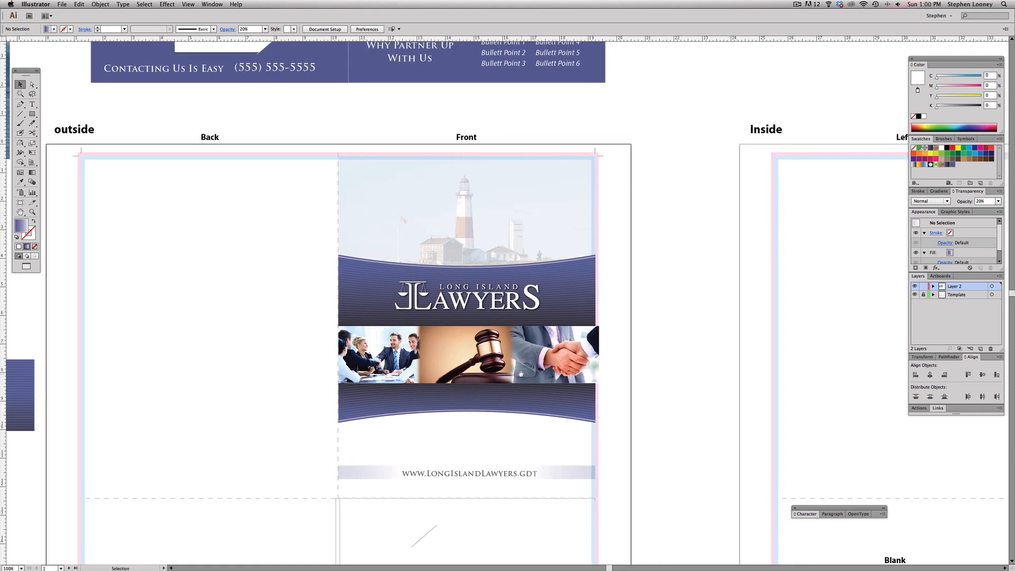
drag(509, 370, 513, 415)
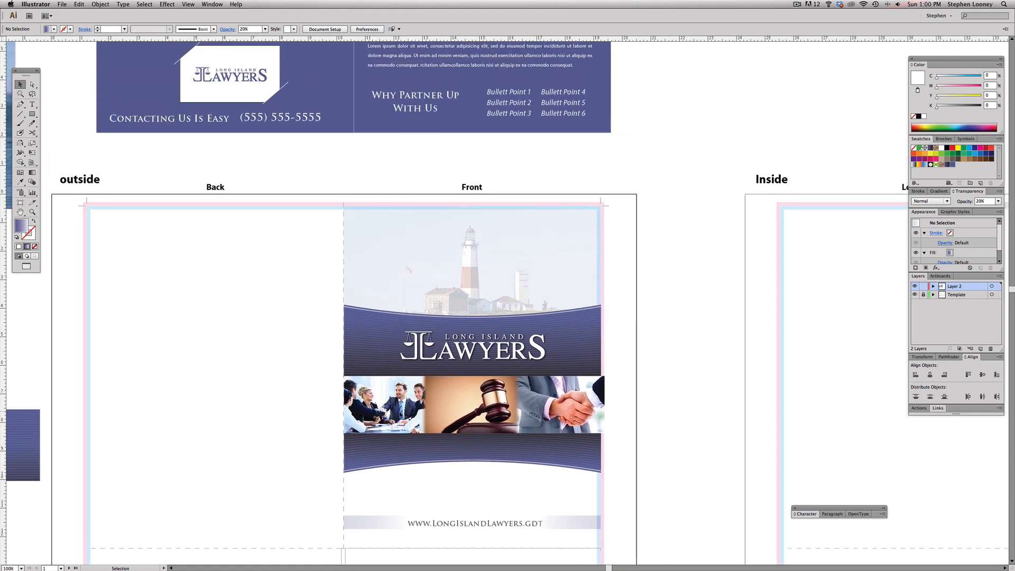
click(32, 105)
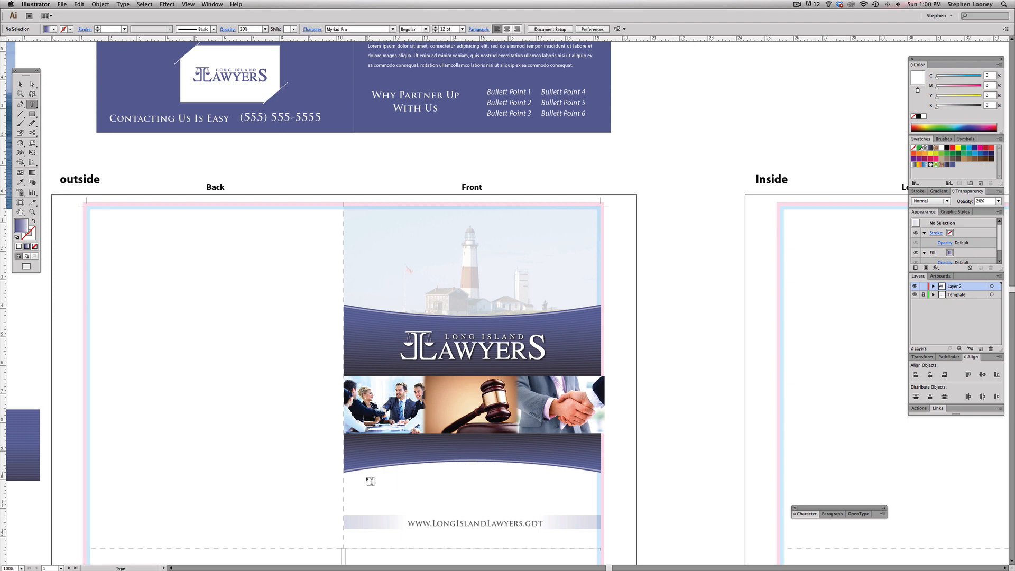
click(20, 84)
- Copy the mockup's Experienced, Professional, Dedicated text group onto the lower curved band of the template's front cover
scroll(363, 218, up, 5)
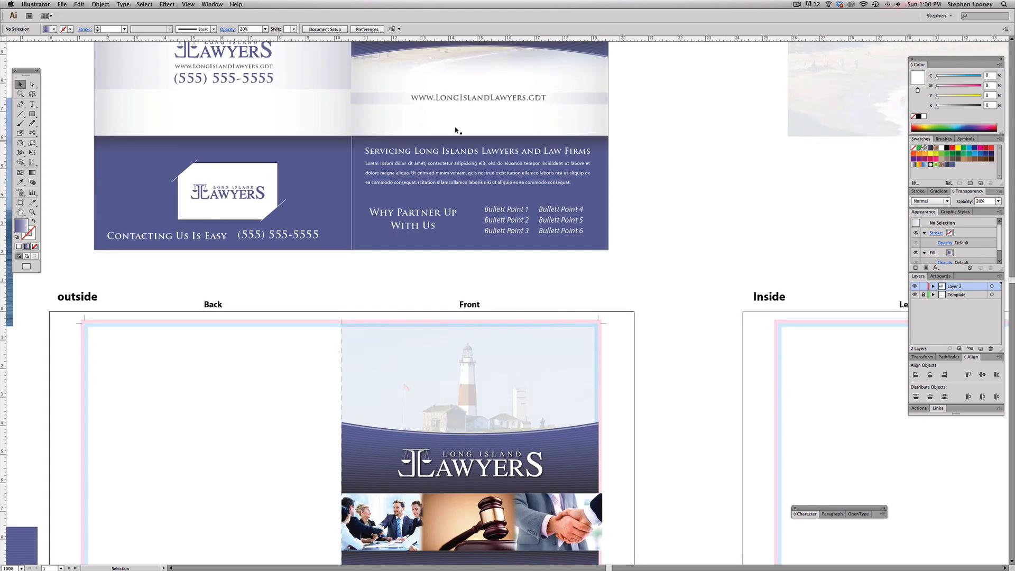
scroll(456, 130, up, 3)
drag(401, 94, 454, 500)
drag(481, 393, 482, 161)
drag(419, 256, 394, 393)
- Bring the Experienced, Professional, Dedicated text group to the front of the stacking order
click(100, 4)
mouse_move(161, 23)
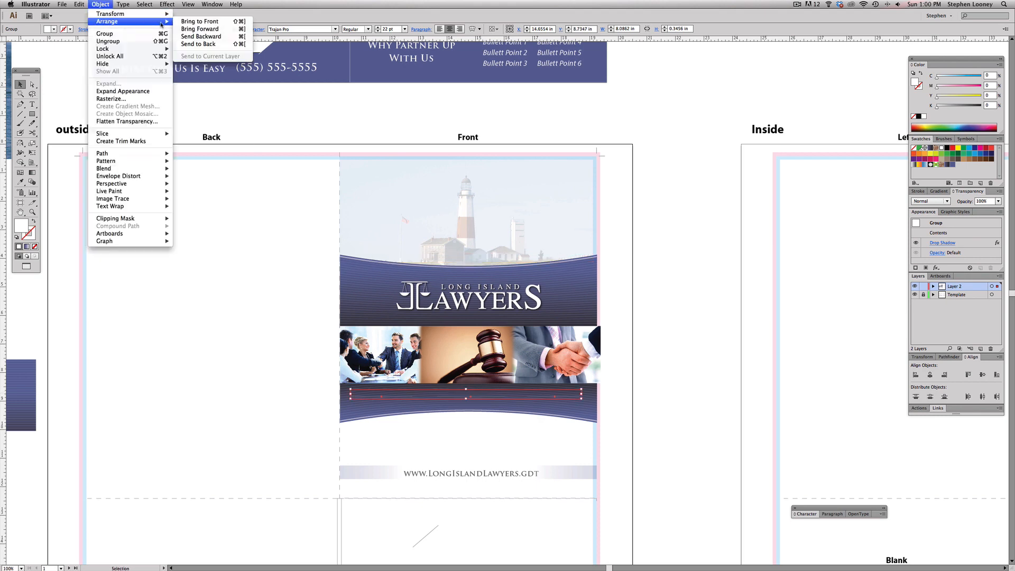
click(203, 21)
click(702, 367)
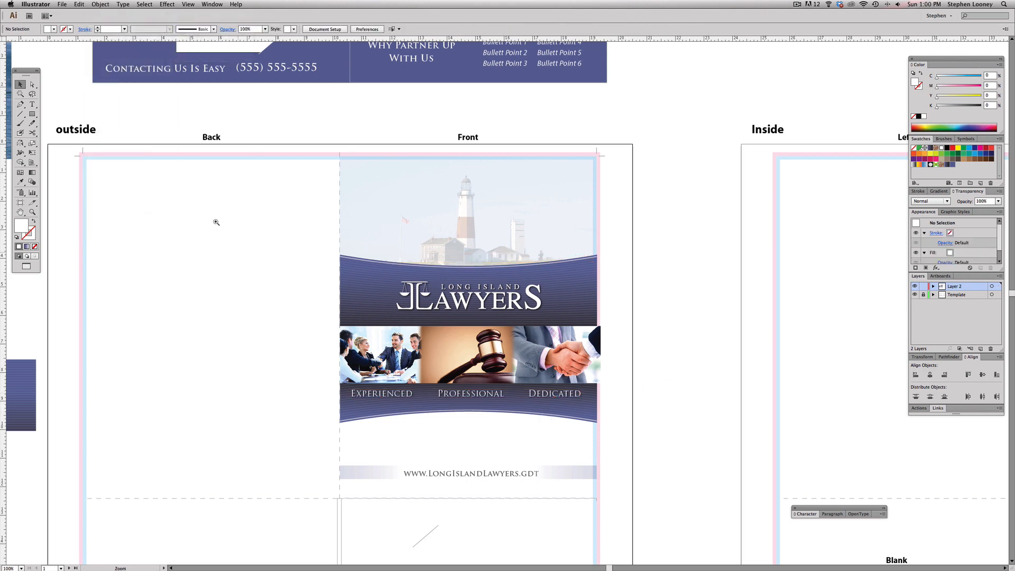
- Nudge the Experienced, Professional, Dedicated text group slightly left and up on the lower band
drag(215, 204, 697, 484)
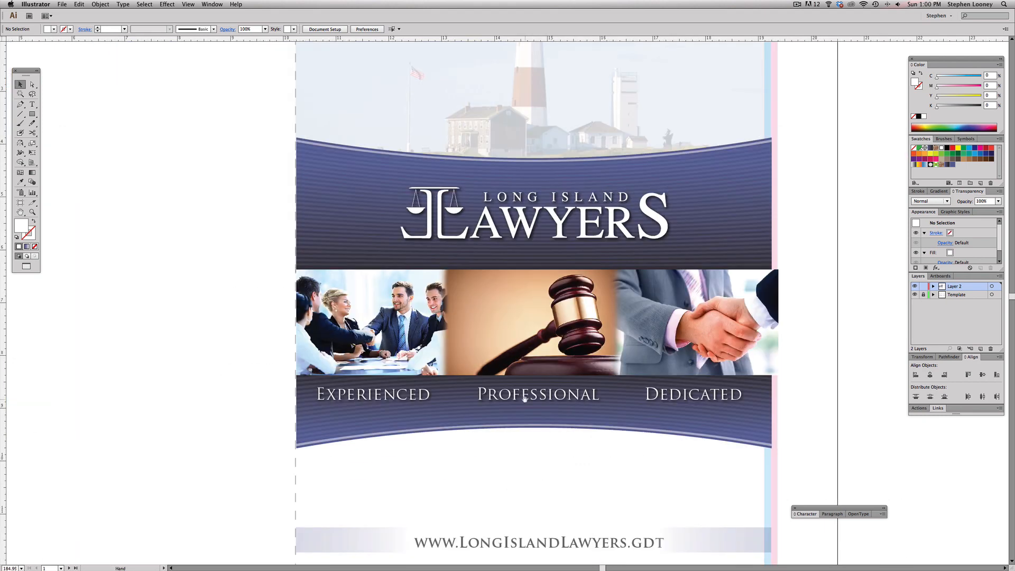
click(431, 399)
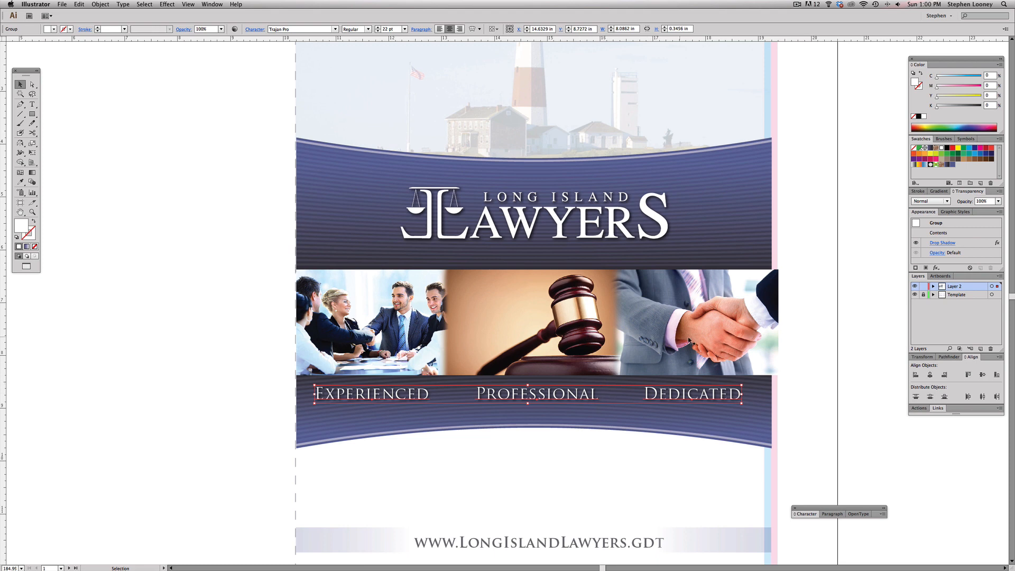
click(814, 387)
- Examine the spacing of the three tagline words on the lower band and the overall front cover layout
key(a)
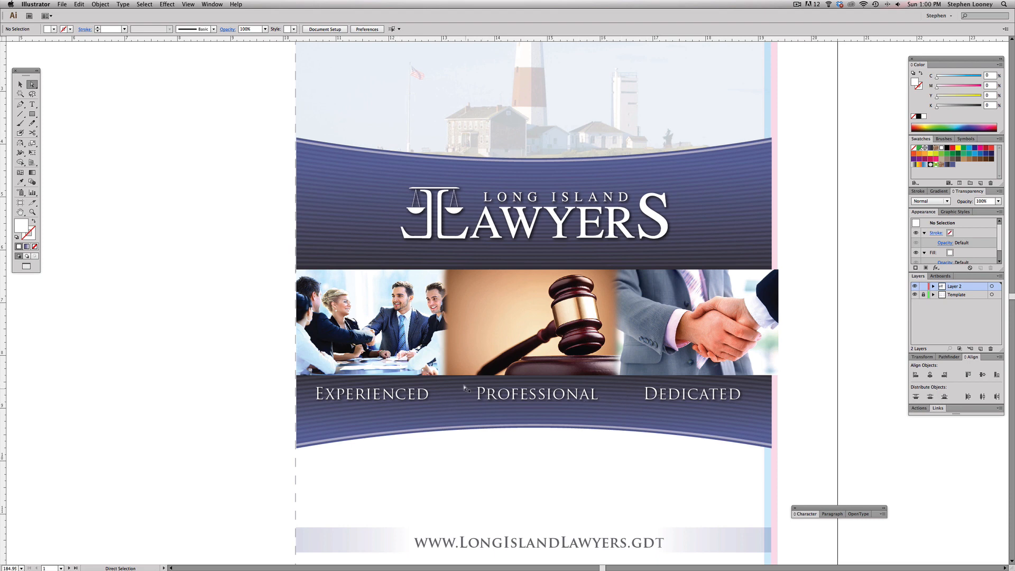
key(z)
alt+click(522, 336)
alt+click(523, 338)
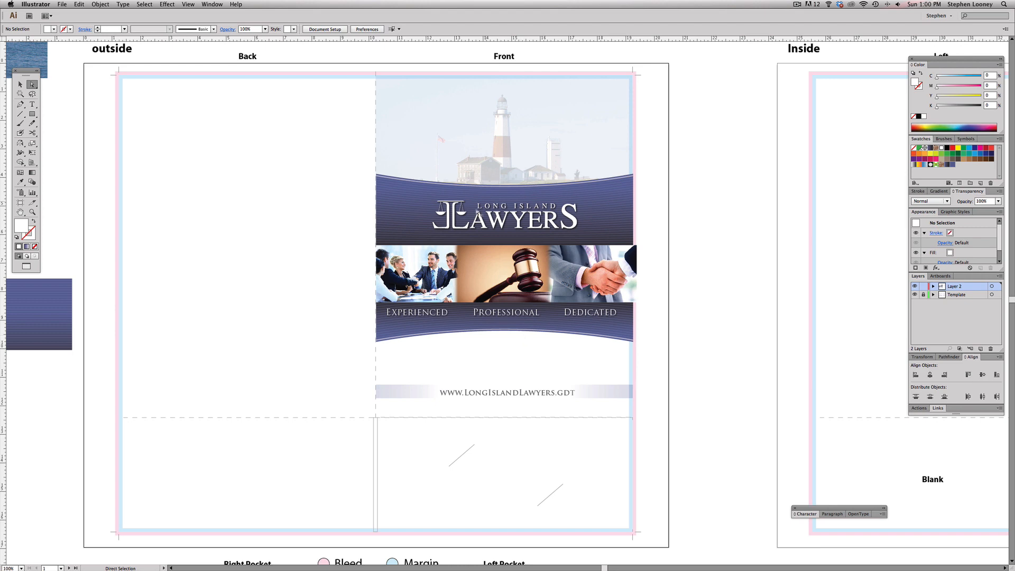
click(588, 315)
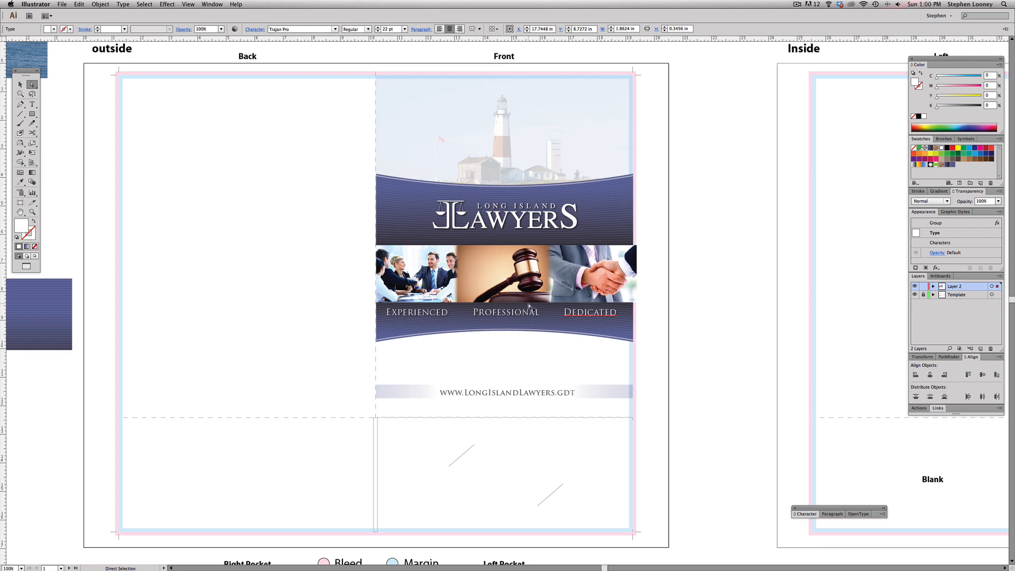
click(723, 292)
key(super+space)
drag(312, 141, 688, 468)
drag(540, 356, 546, 356)
click(20, 84)
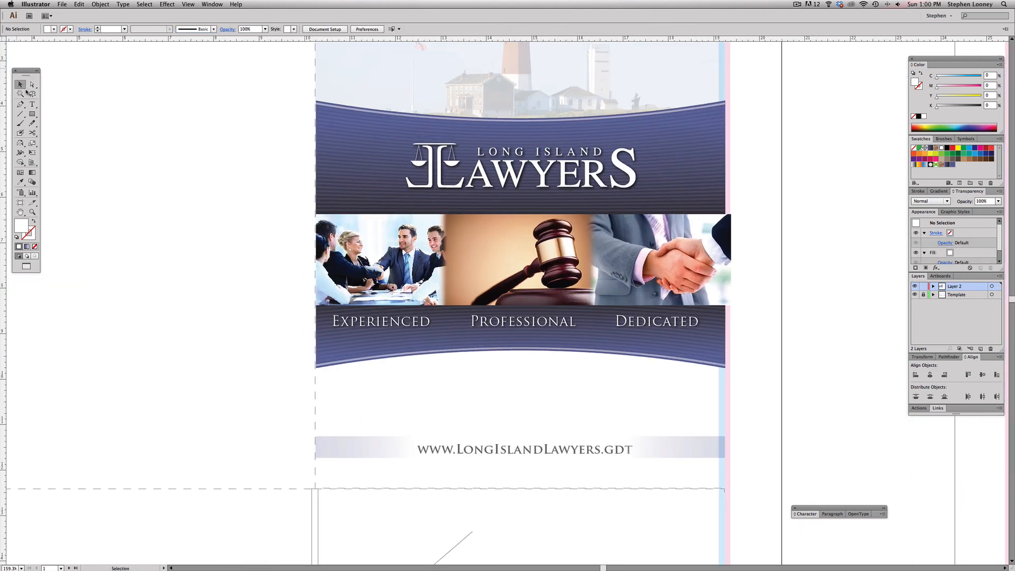
key(space)
drag(455, 337, 457, 340)
key(super+1)
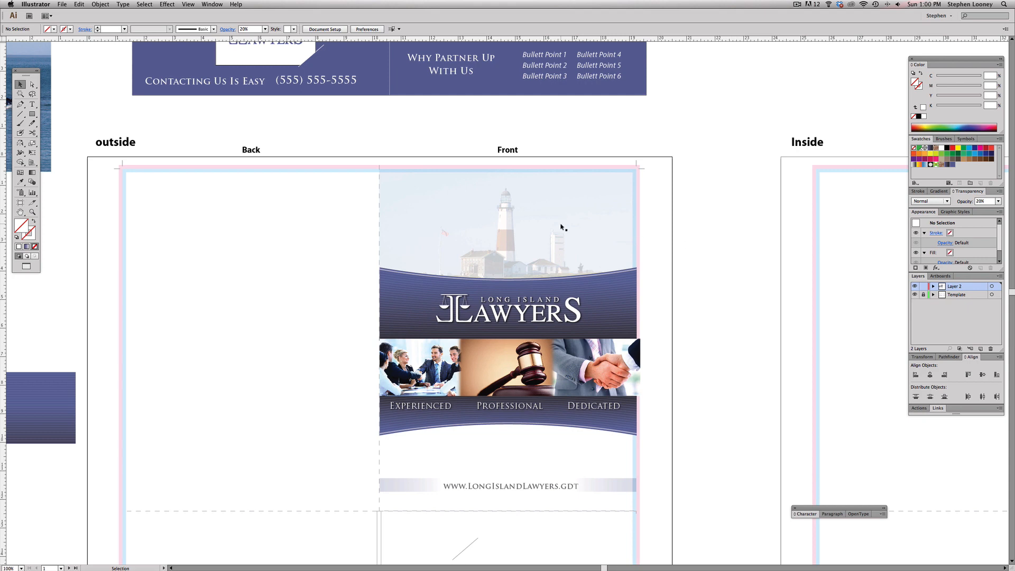
- Enlarge the linked lighthouse photo inside the front cover's clipping mask to about 13.75 in wide and shift it downward
click(100, 4)
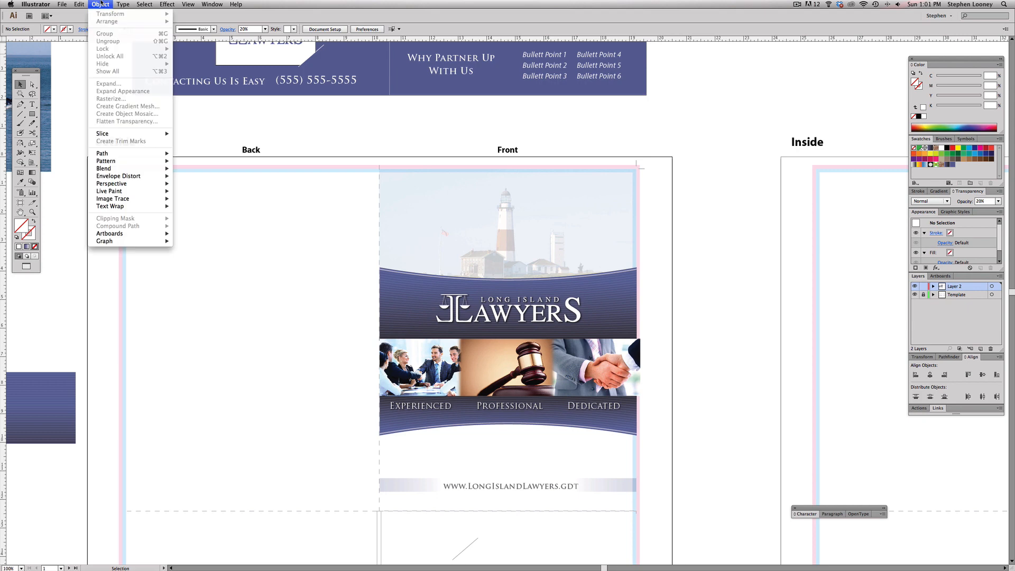
click(120, 54)
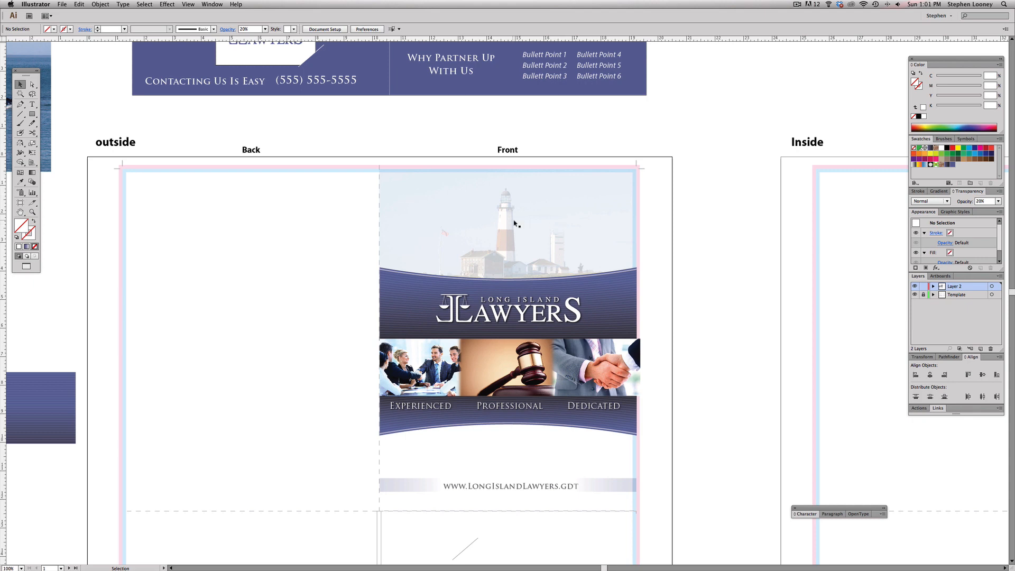
key(a)
click(502, 219)
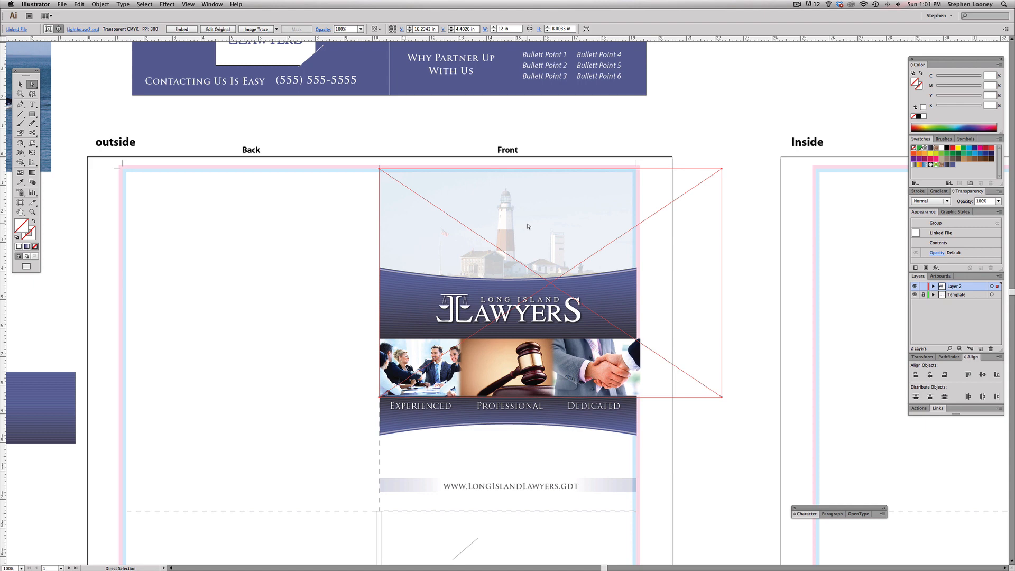
key(e)
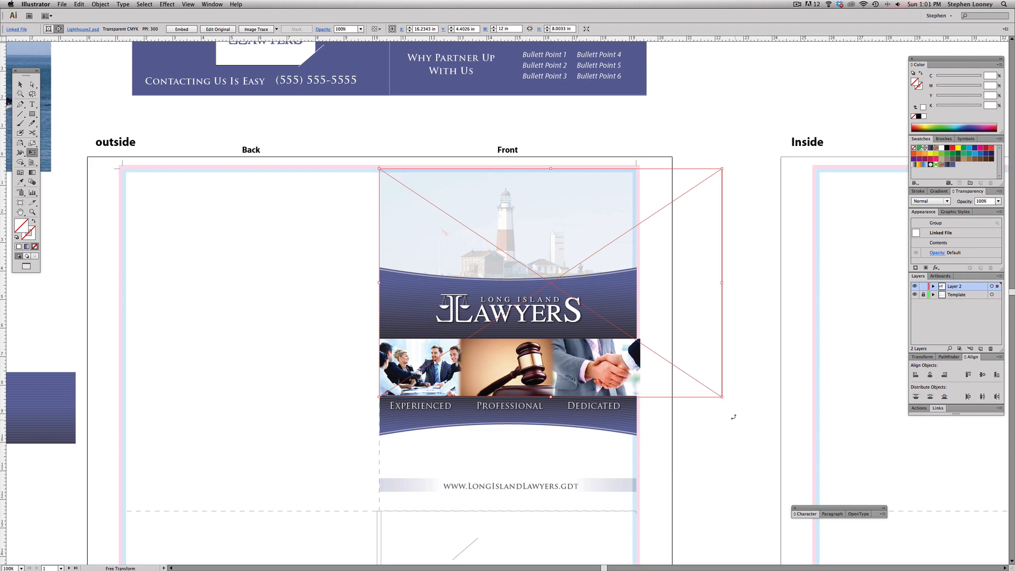
drag(722, 398, 773, 431)
drag(520, 243, 522, 272)
- Rescale the masked lighthouse photo to about 12.93 in wide and reposition it above the upper curved band, leaving it deselected
key(super+minus)
key(super+minus)
scroll(522, 272, down, 3)
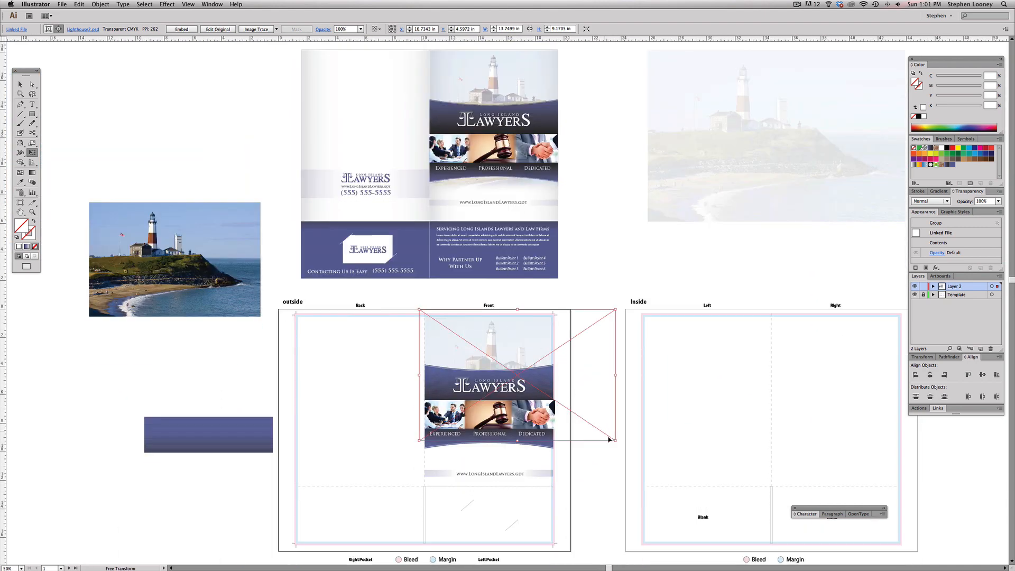
drag(617, 443, 581, 418)
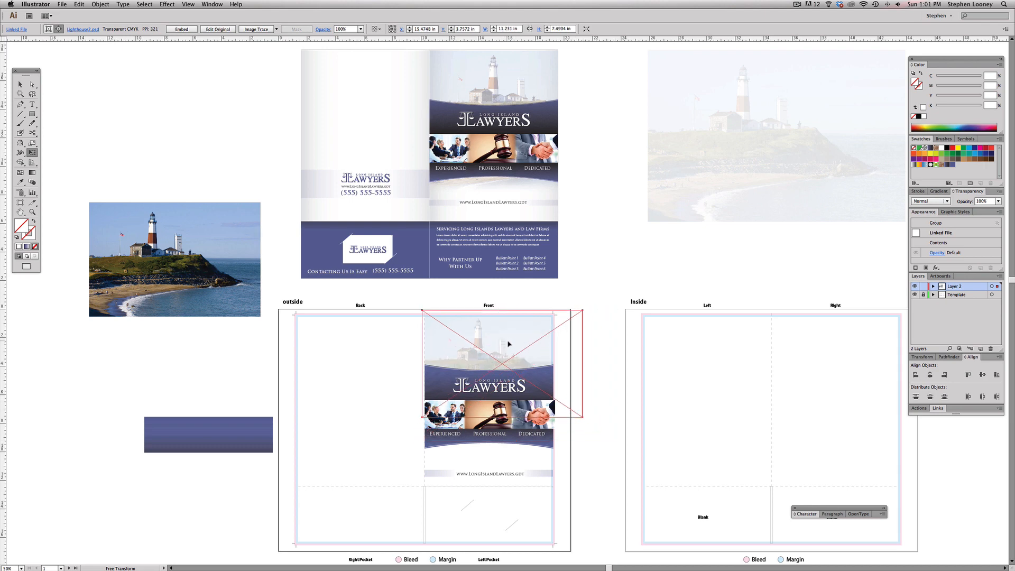
drag(507, 340, 518, 348)
drag(590, 317, 603, 309)
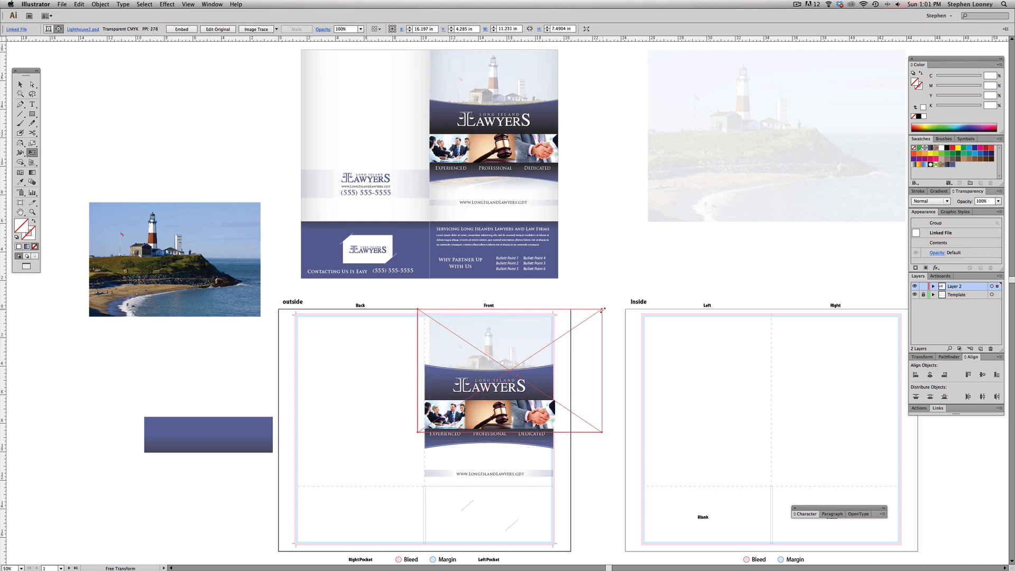
drag(519, 336, 519, 337)
click(22, 85)
click(221, 134)
- Examine the resized lighthouse on the front cover and compare it with the full-color original photo beside the template
drag(532, 380, 514, 345)
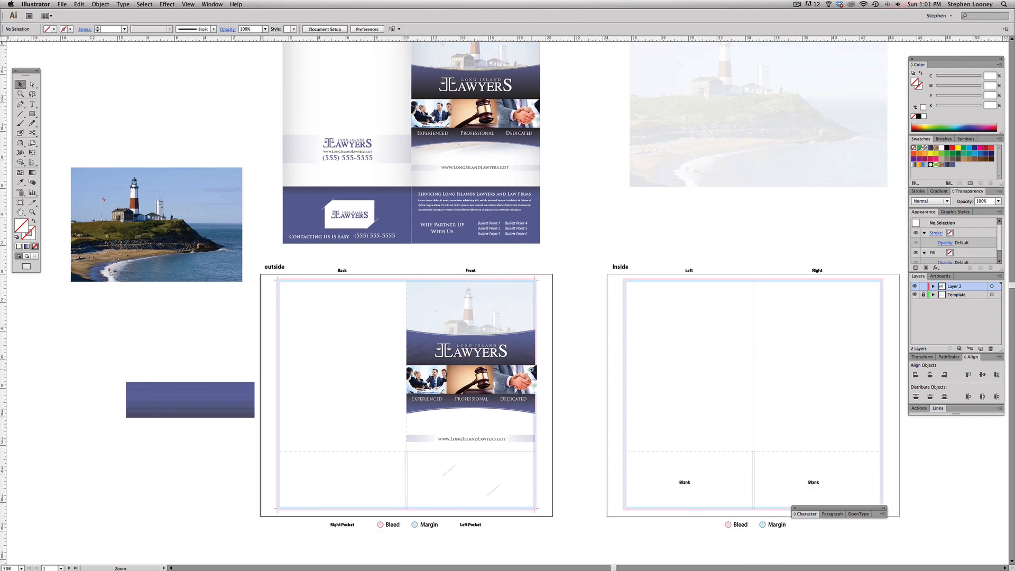
super+click(532, 370)
drag(447, 313, 502, 322)
super+click(503, 322)
scroll(446, 192, up, 3)
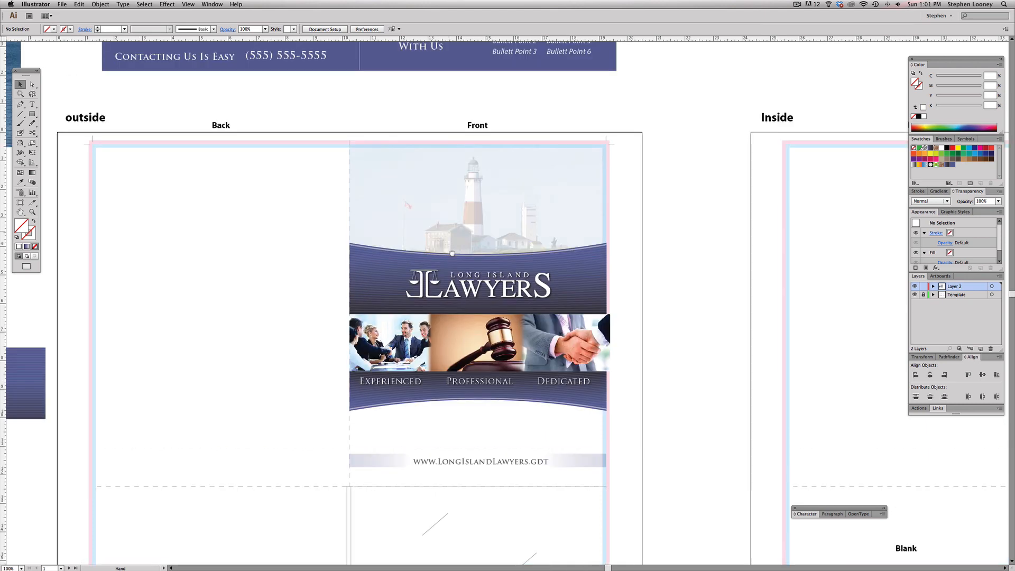
click(474, 206)
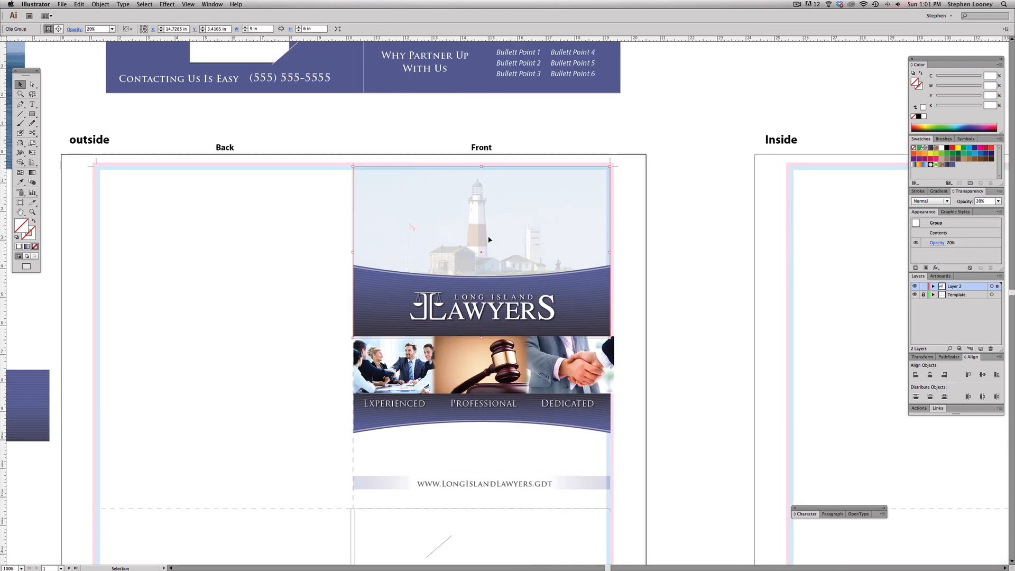
key(super+minus)
drag(200, 106, 299, 252)
click(409, 324)
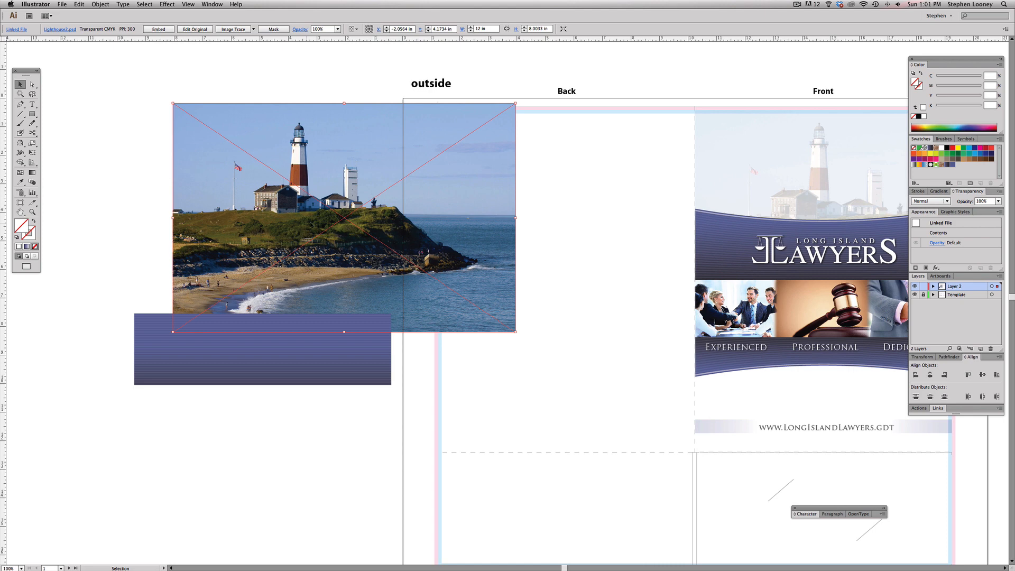
drag(580, 245, 413, 255)
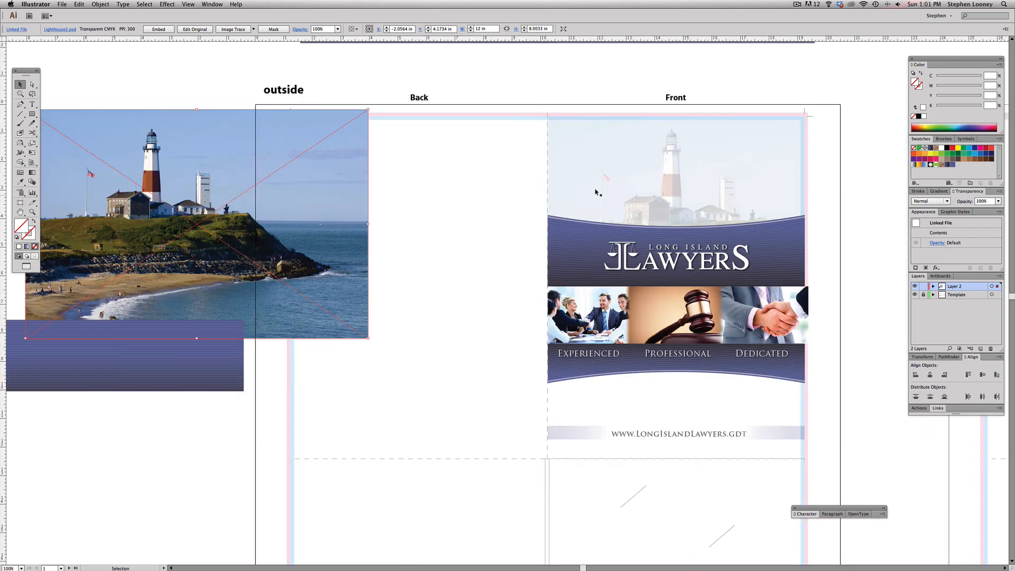
- Copy the front cover's lighthouse clip group below the lower band and shift the photo inside it upward toward the beach
click(665, 202)
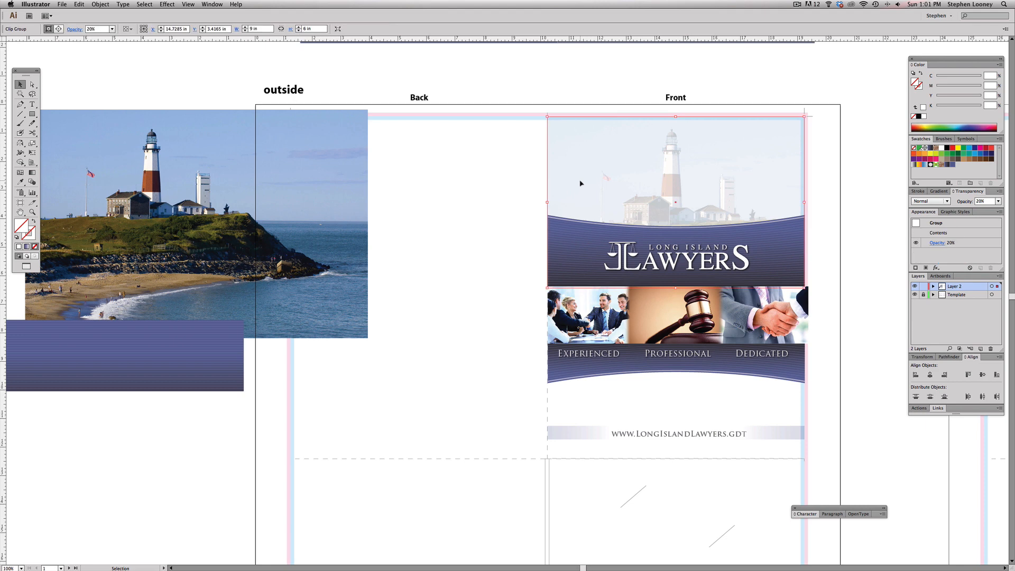
drag(581, 184, 581, 322)
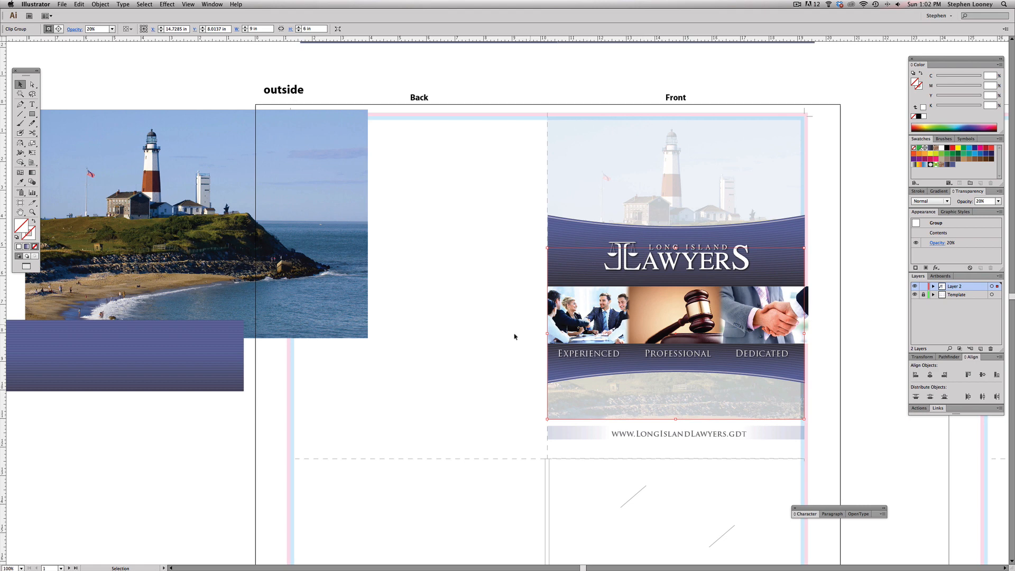
key(a)
click(453, 381)
click(652, 402)
key(shift+Up)
key(shift+Up)
key(shift+Up)
key(shift+Up)
key(shift+Up)
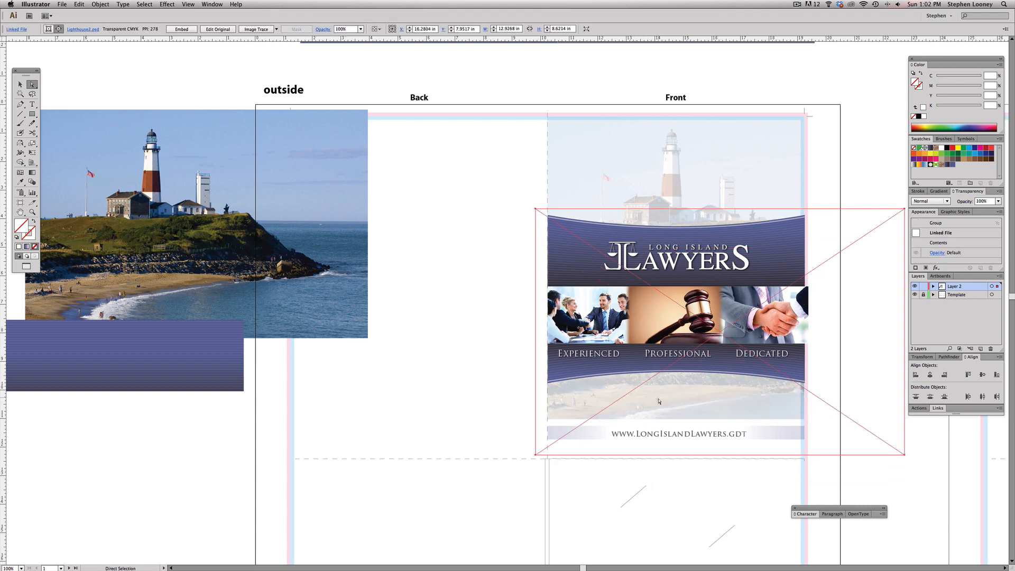
drag(659, 398, 660, 368)
- Undo the photo shifts inside the lower lighthouse copy and delete that copy
key(super+z)
key(super+z)
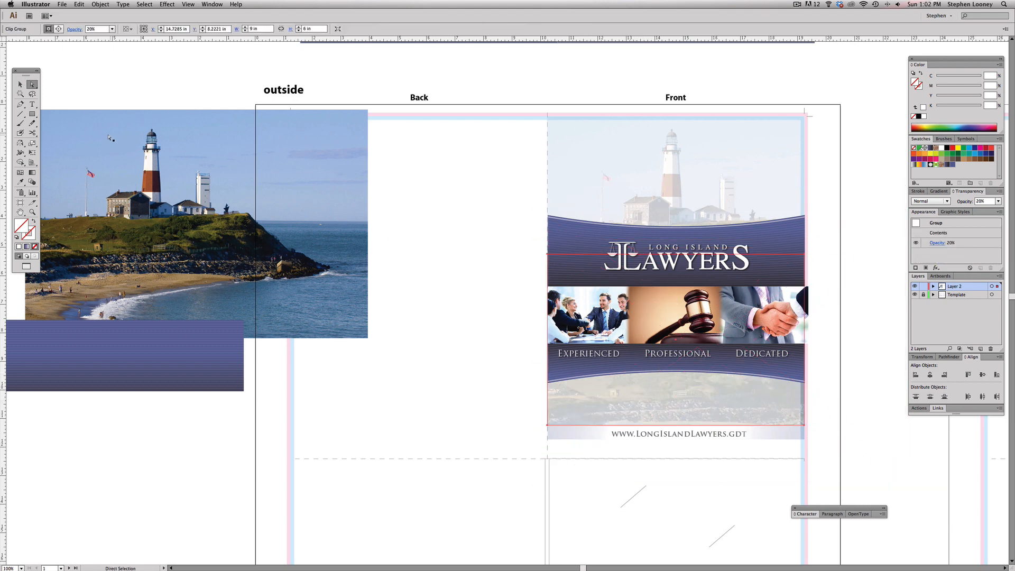
key(v)
click(673, 411)
key(Delete)
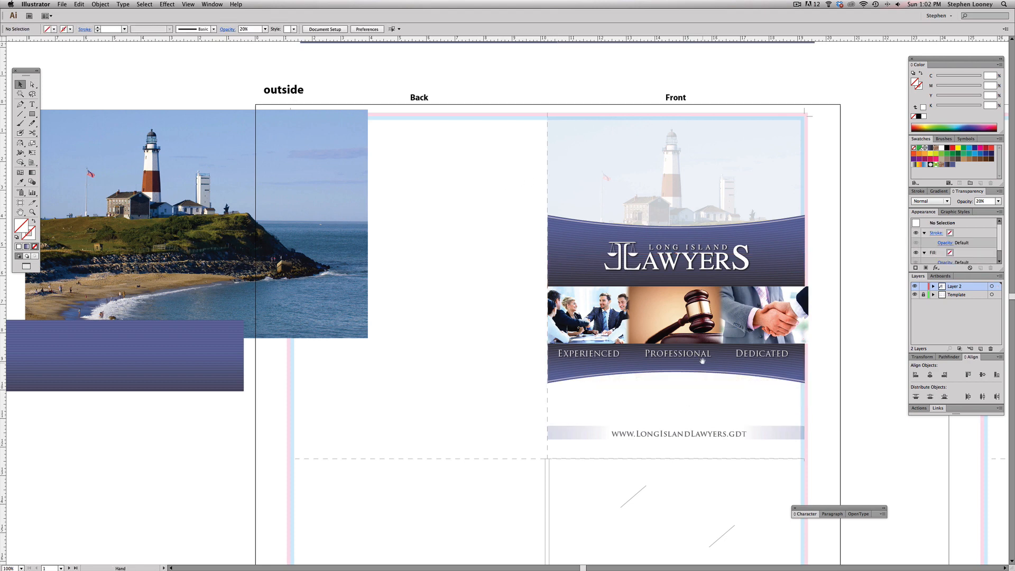
- Switch to Photoshop and duplicate the Lighthouse2.psd image as Lighthouse3
scroll(698, 349, down, 2)
drag(690, 333, 691, 334)
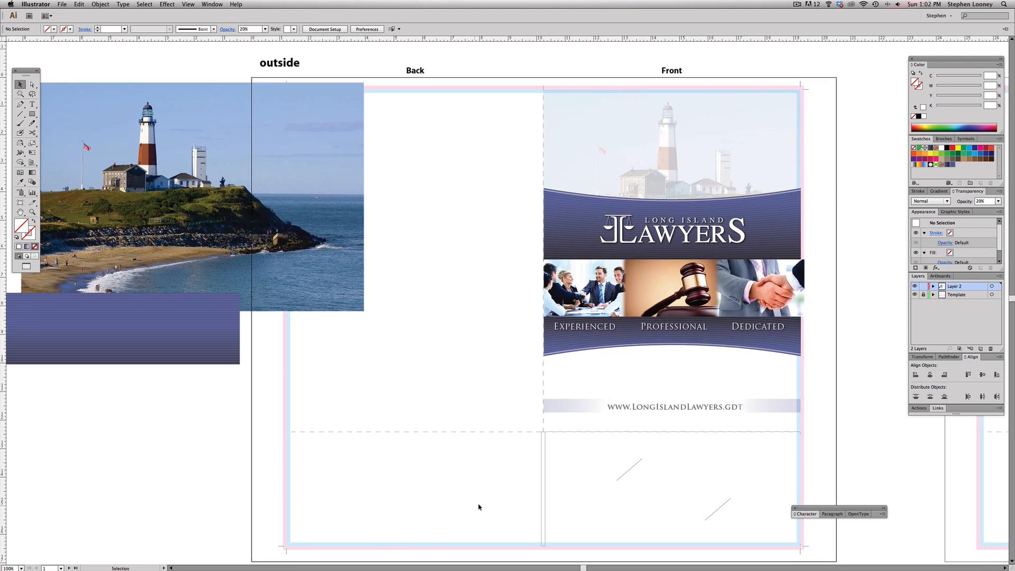
click(499, 565)
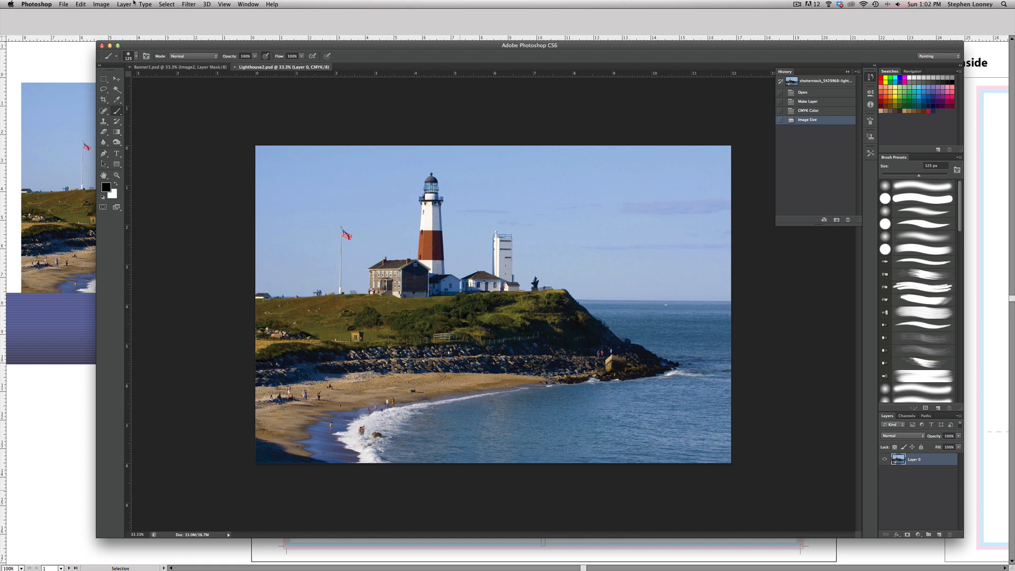
click(102, 5)
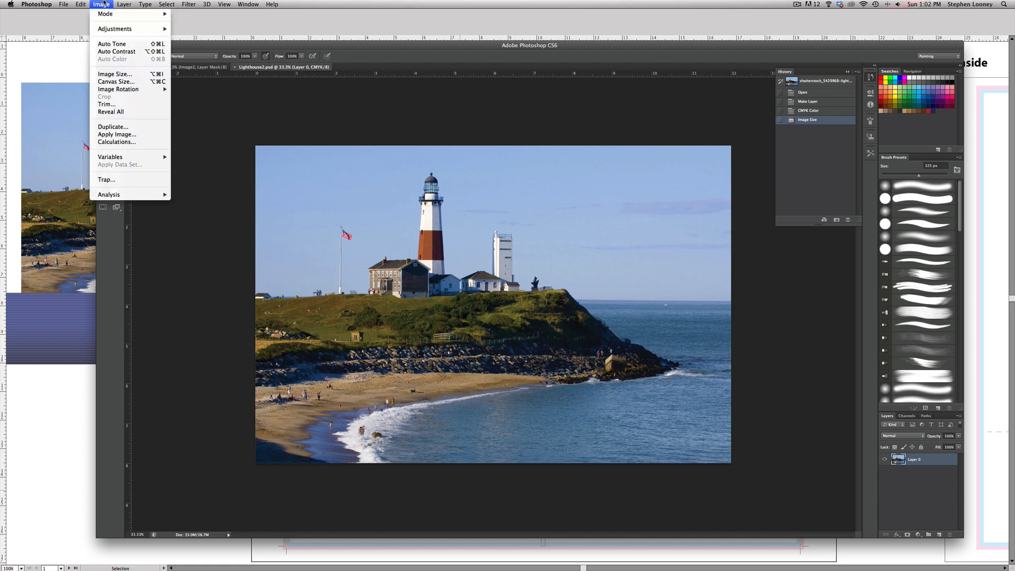
click(112, 127)
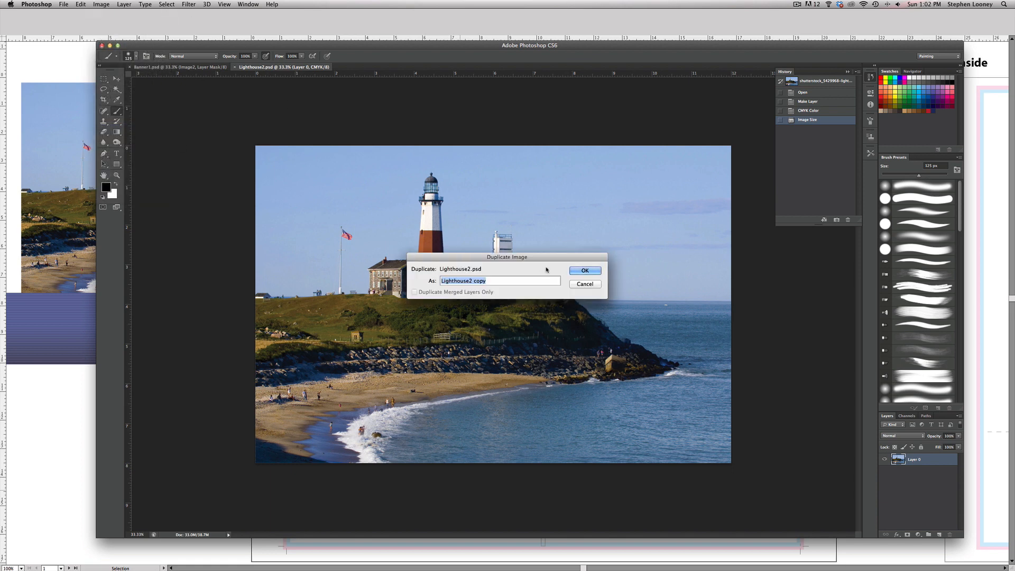
drag(470, 281, 499, 281)
text(3)
click(584, 270)
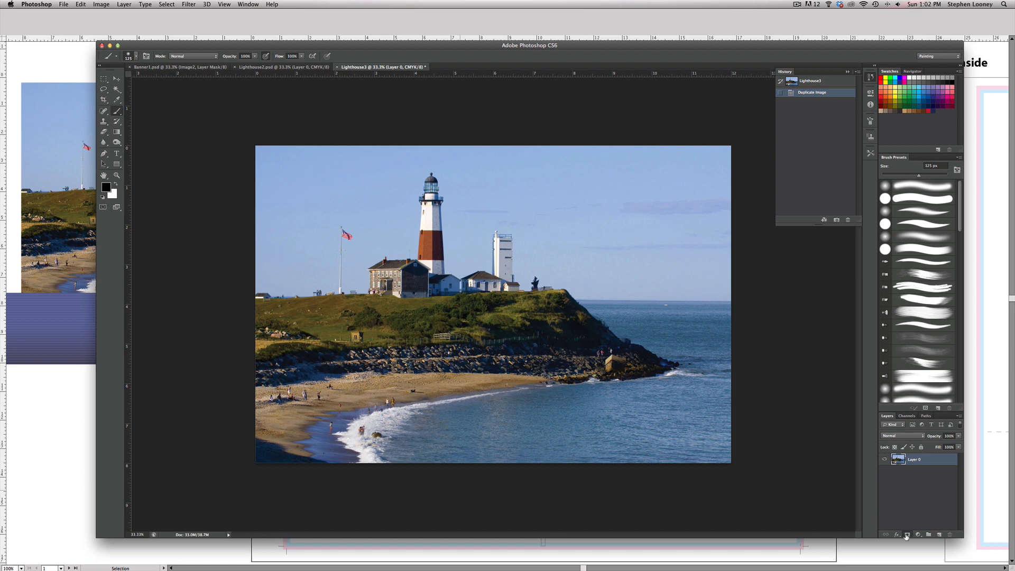
- Add a layer mask to Layer 0 and fade the beach and foreground water to transparent with upward linear gradients
click(907, 535)
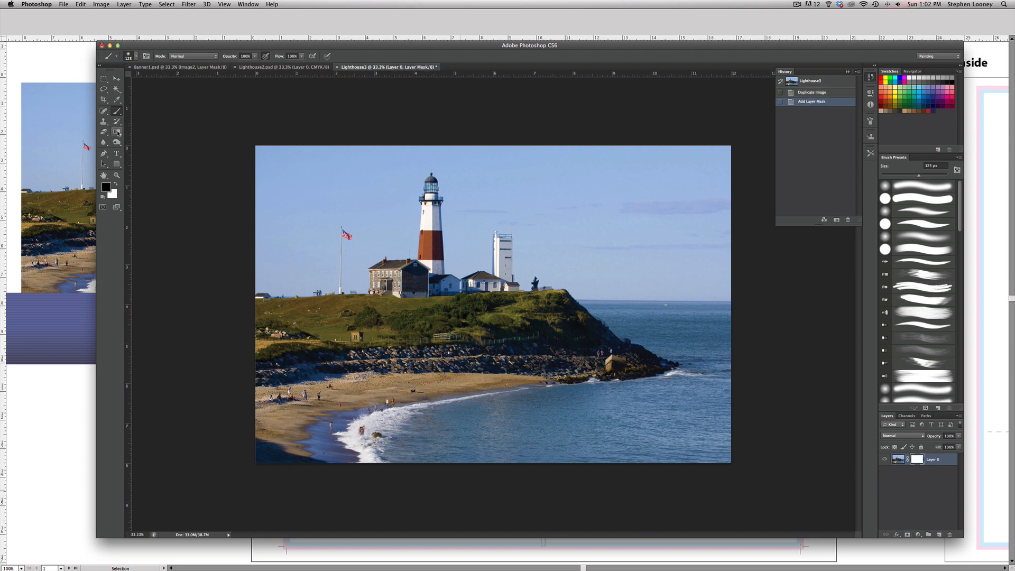
click(117, 132)
drag(366, 468, 369, 402)
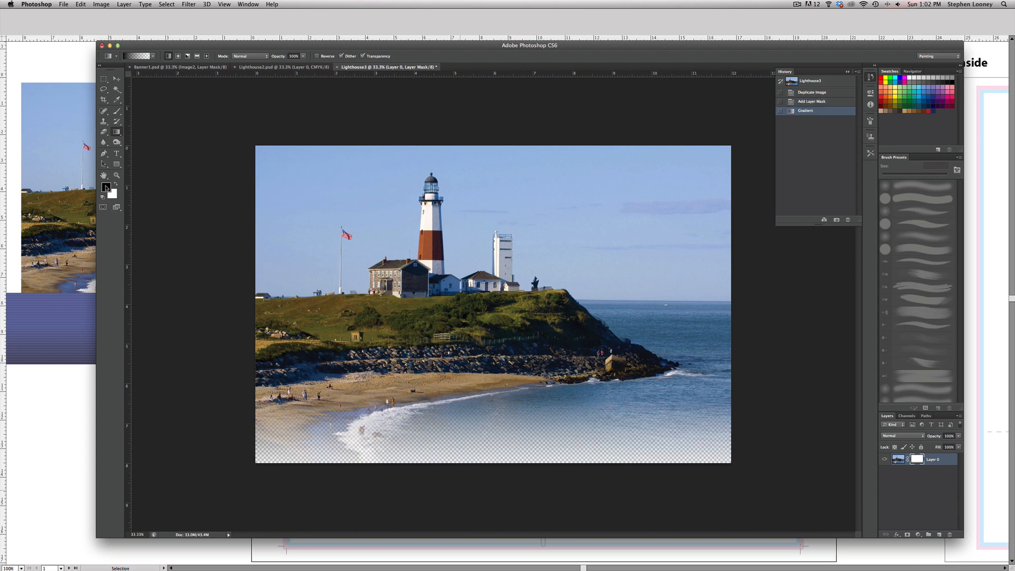
key(super+z)
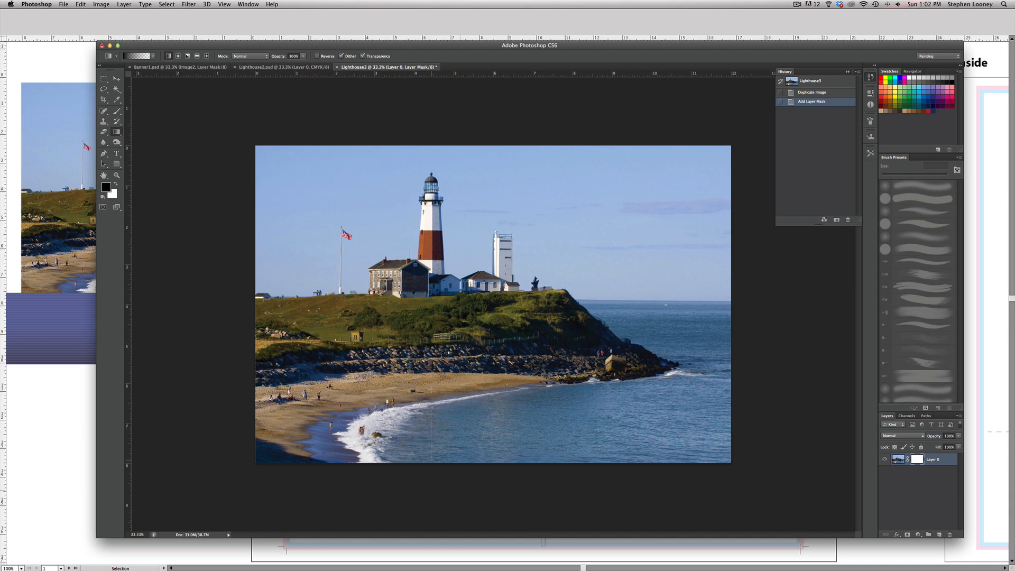
drag(431, 365, 431, 364)
drag(436, 479, 435, 338)
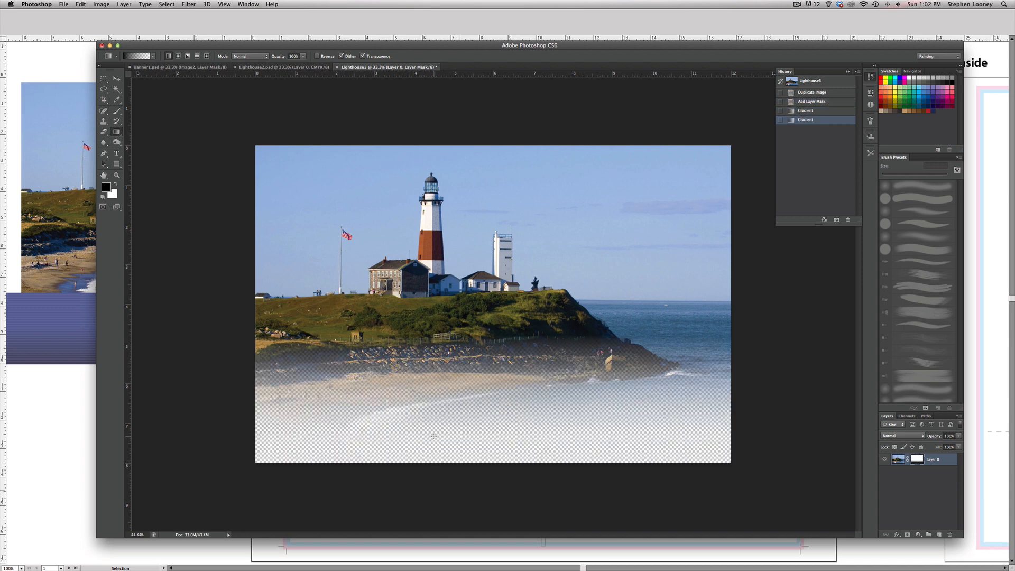
drag(434, 438, 436, 398)
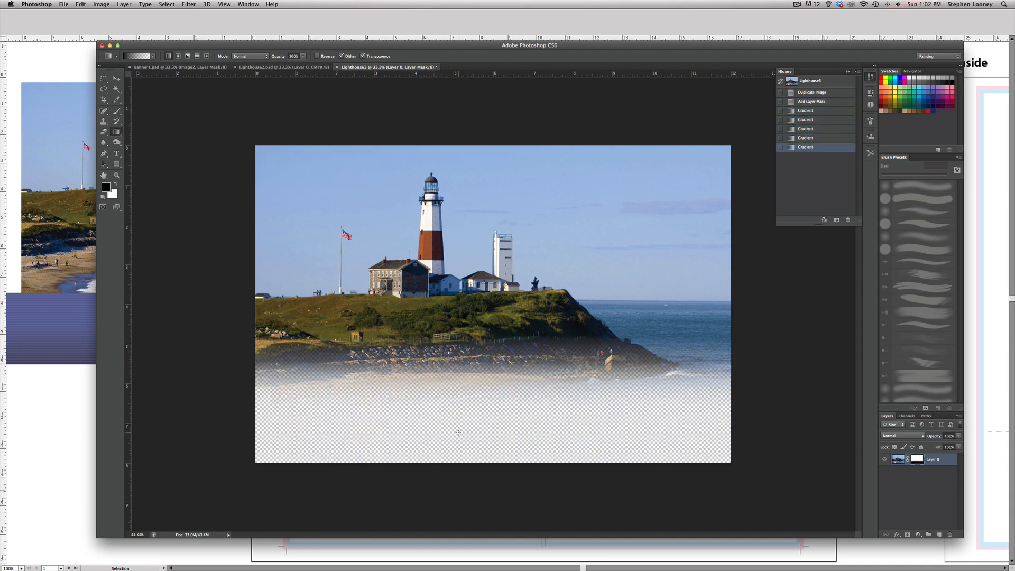
drag(459, 435, 459, 397)
- Save the masked image on the Desktop as Lighthouse3.psd in Photoshop format with layers and Maximize Compatibility kept on
click(65, 4)
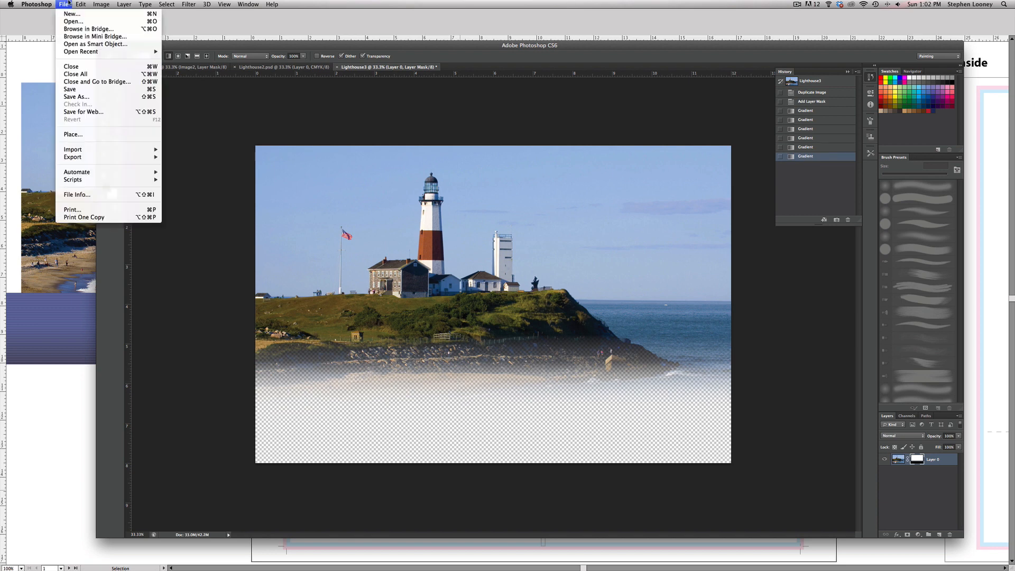
click(78, 89)
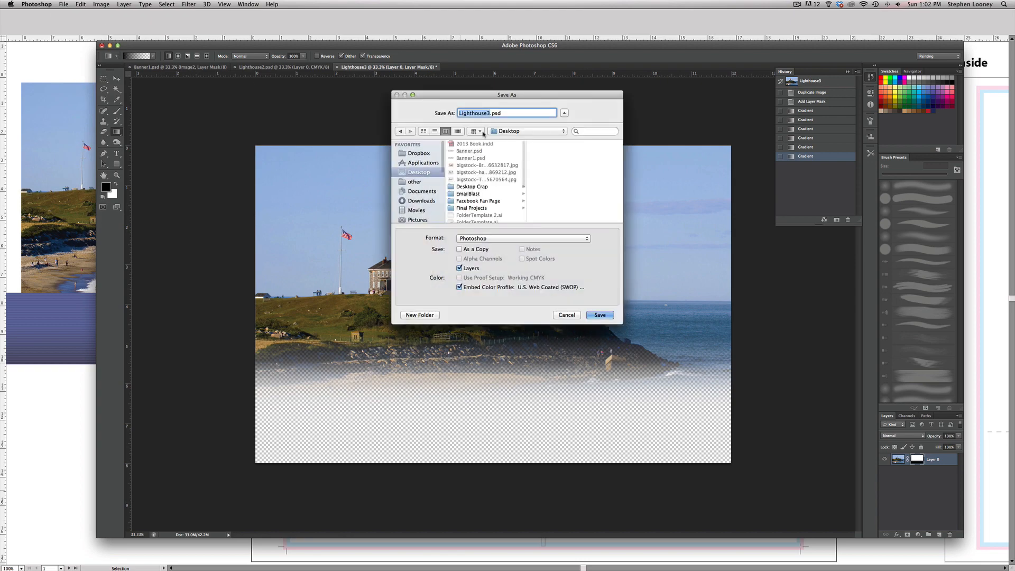
key(Return)
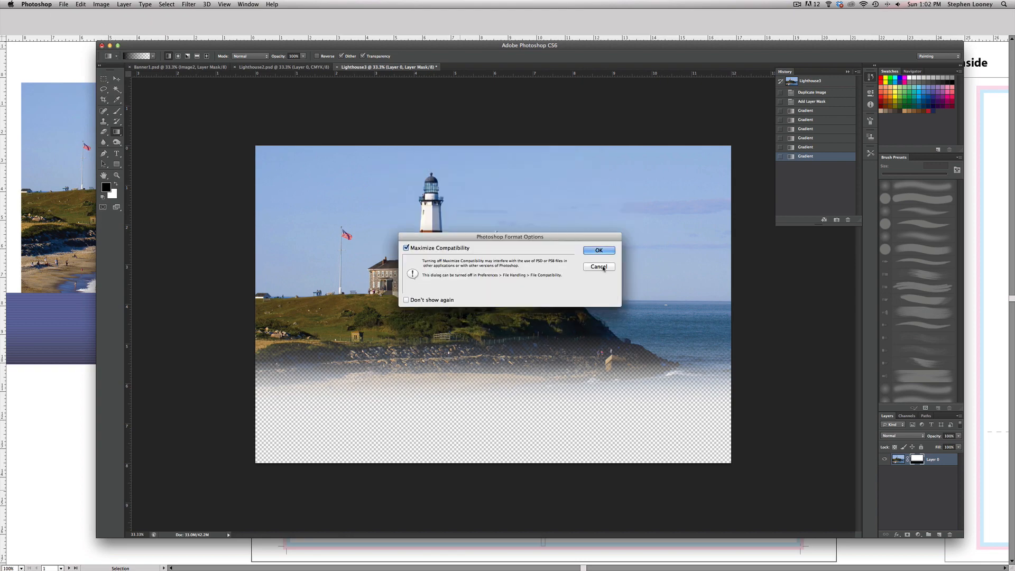
key(Return)
- Switch to Illustrator and copy the front cover's lighthouse clip group about 5.6 in straight down, behind the lower band and web address
click(59, 67)
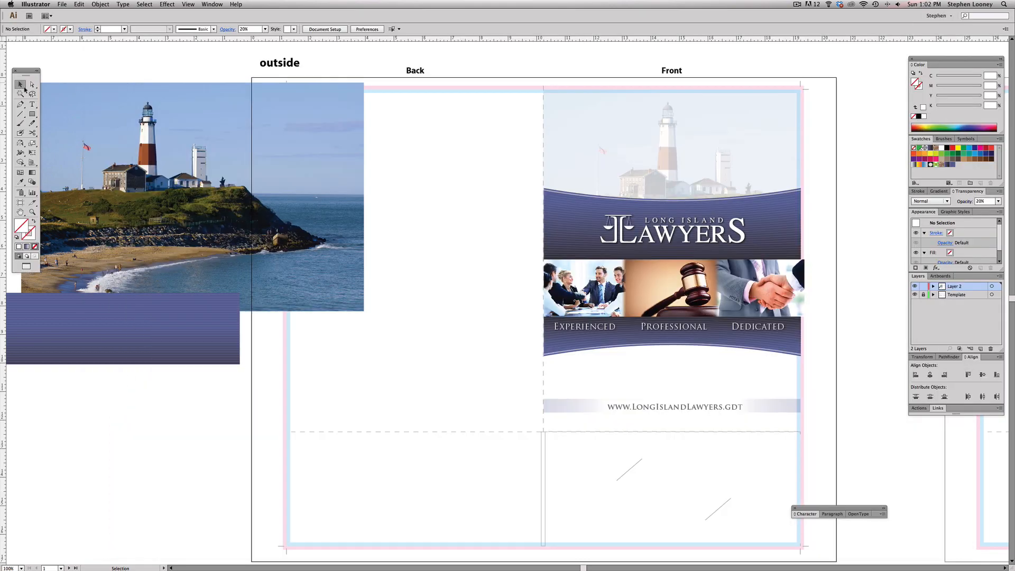
scroll(582, 155, right, 5)
click(582, 155)
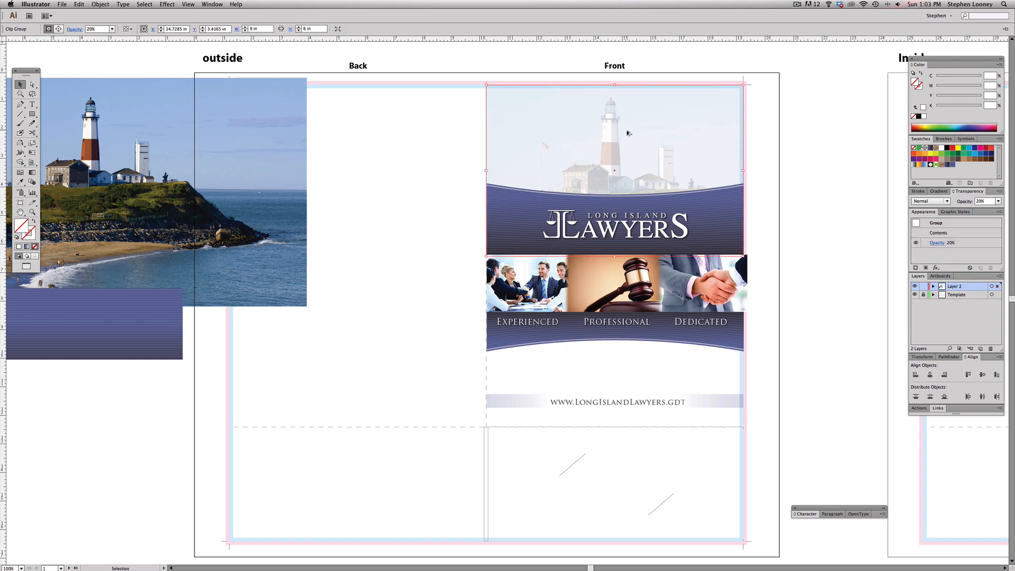
drag(628, 133, 630, 292)
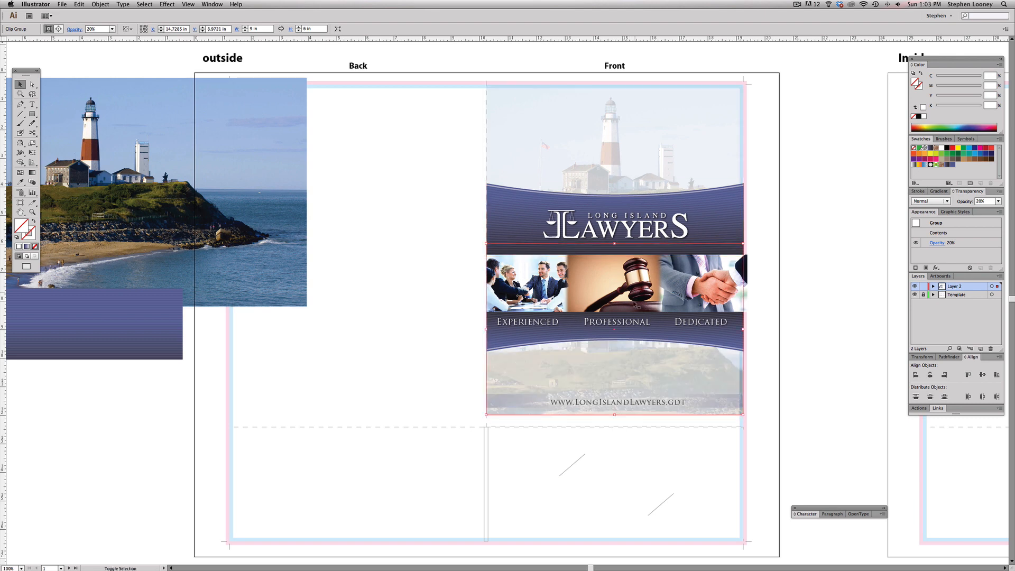
click(822, 309)
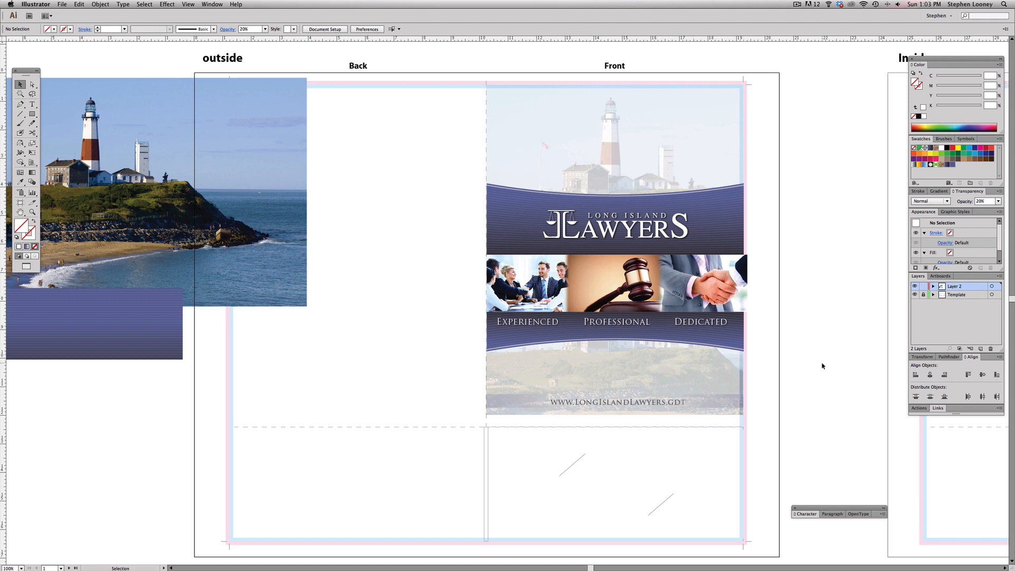
- Relink the image inside the clip group below the lower band to Lighthouse3.psd on the Desktop
key(a)
click(599, 364)
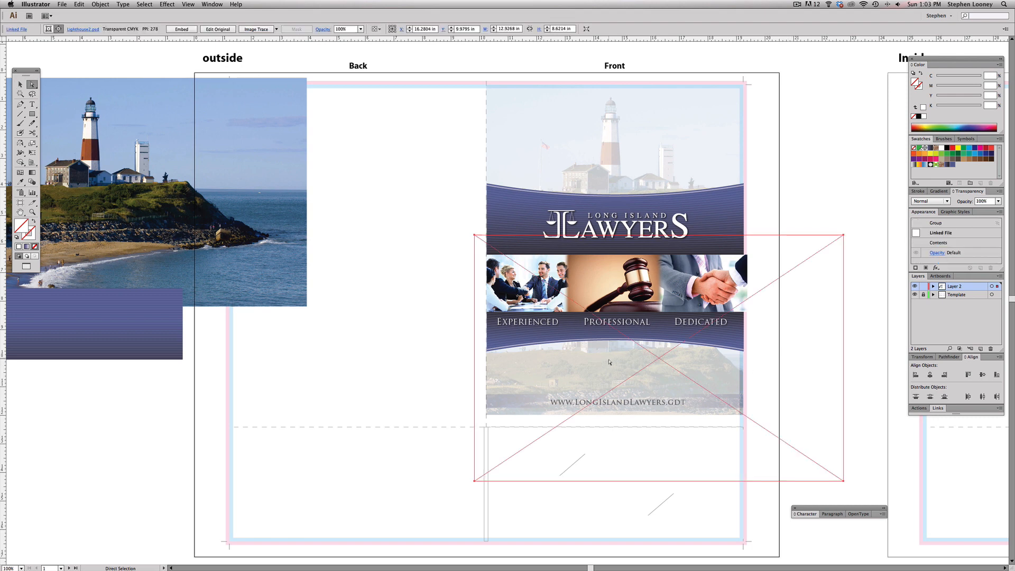
click(214, 4)
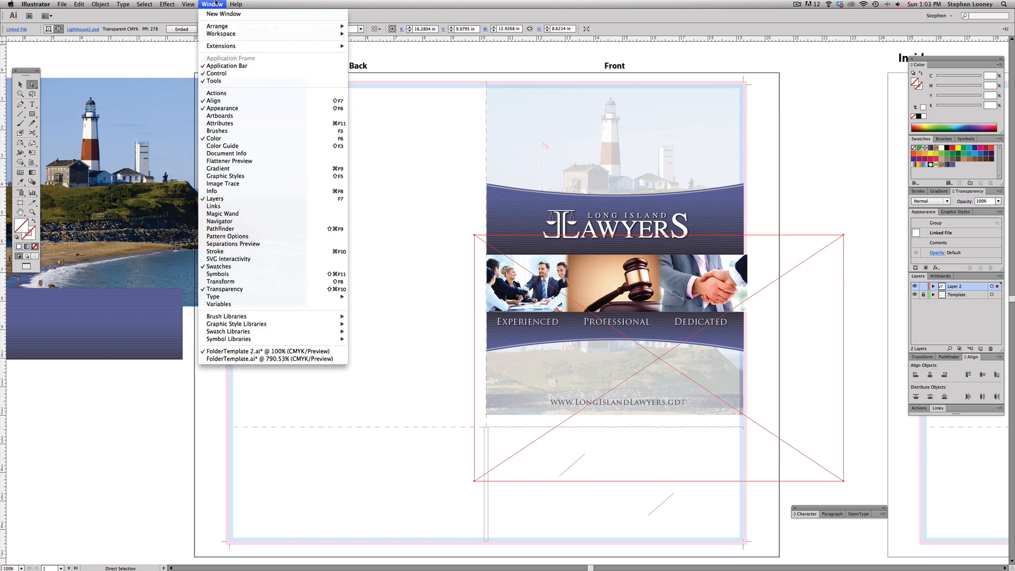
click(228, 207)
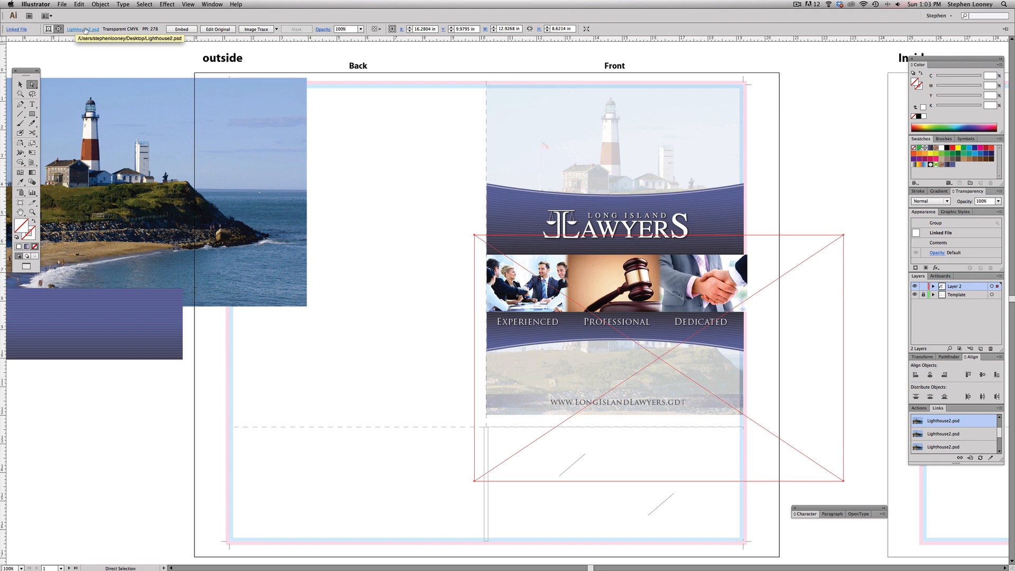
click(85, 31)
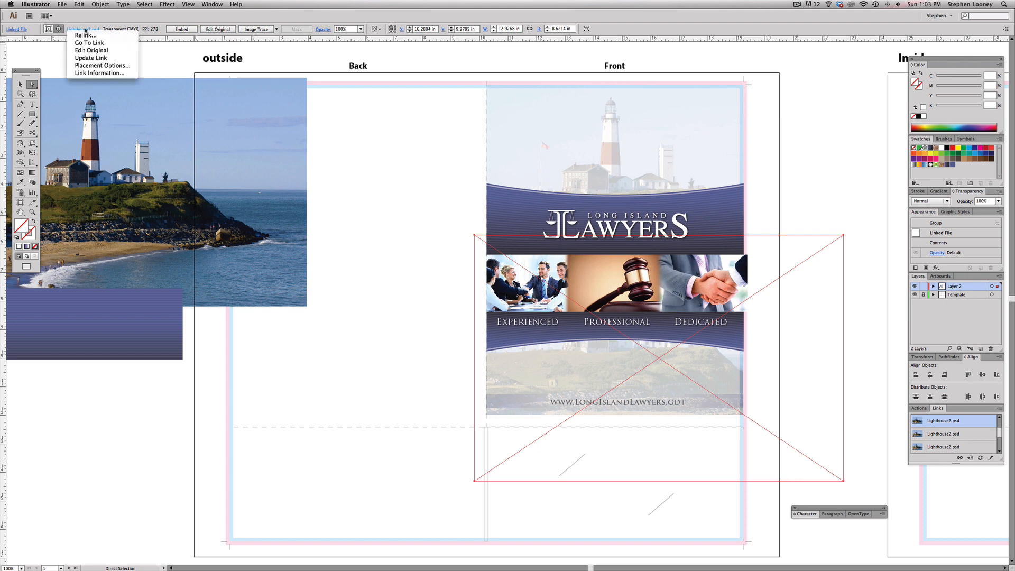
click(85, 35)
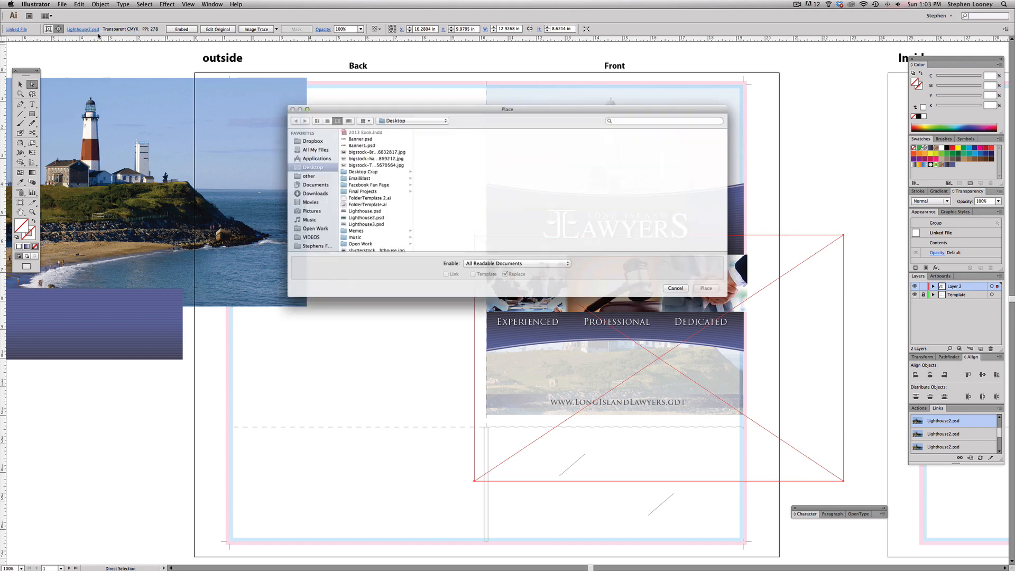
click(354, 227)
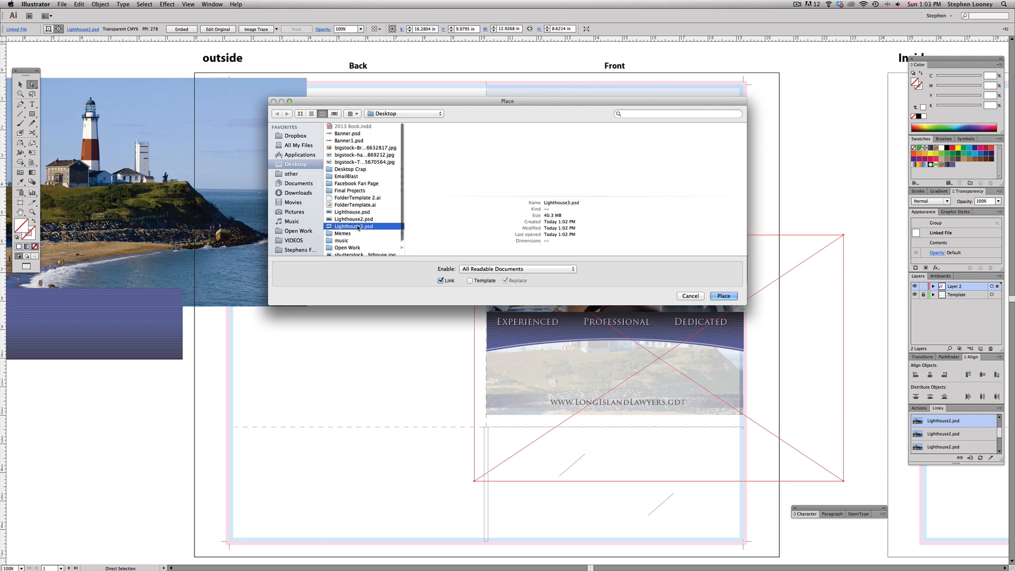
key(Return)
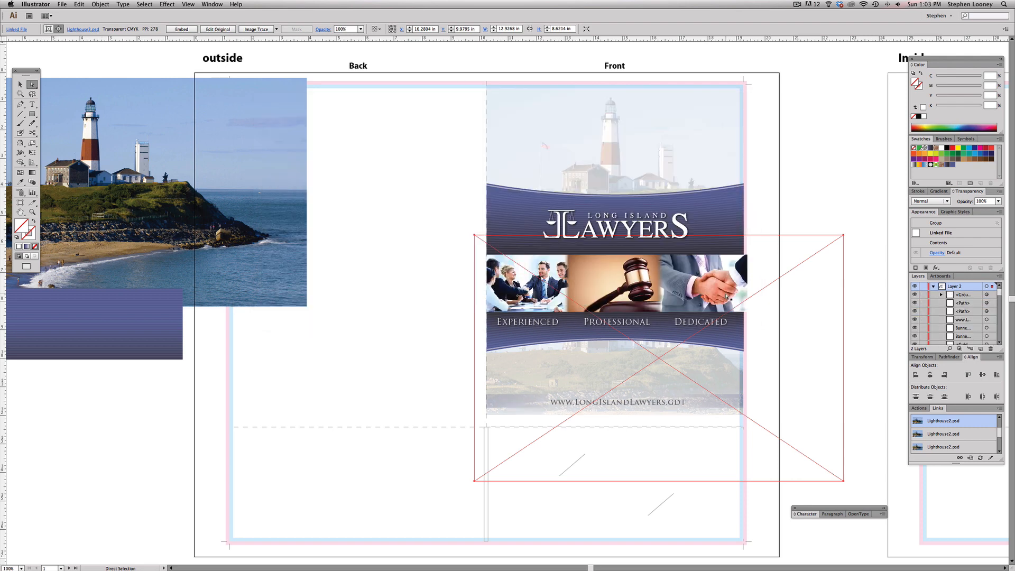
- Raise the Lighthouse3 image about 2.2 in inside its clipping mask, tucking it up under the lower band
click(839, 211)
click(630, 372)
key(shift+Up)
key(shift+Up)
key(shift+Up)
key(shift+Up)
key(shift+Up)
key(shift+Up)
key(shift+Up)
key(shift+Up)
key(shift+Up)
key(shift+Up)
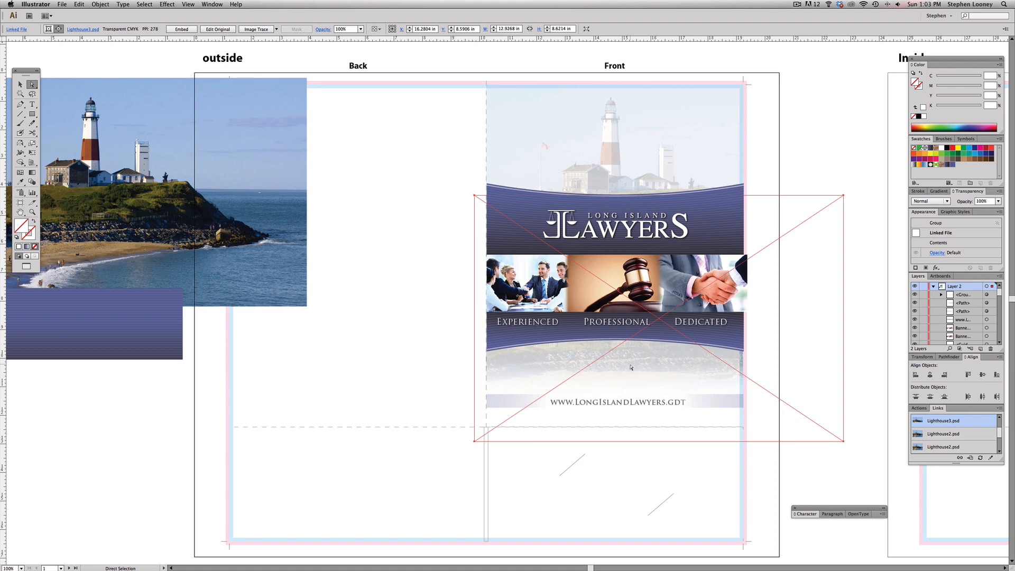
drag(630, 367, 630, 359)
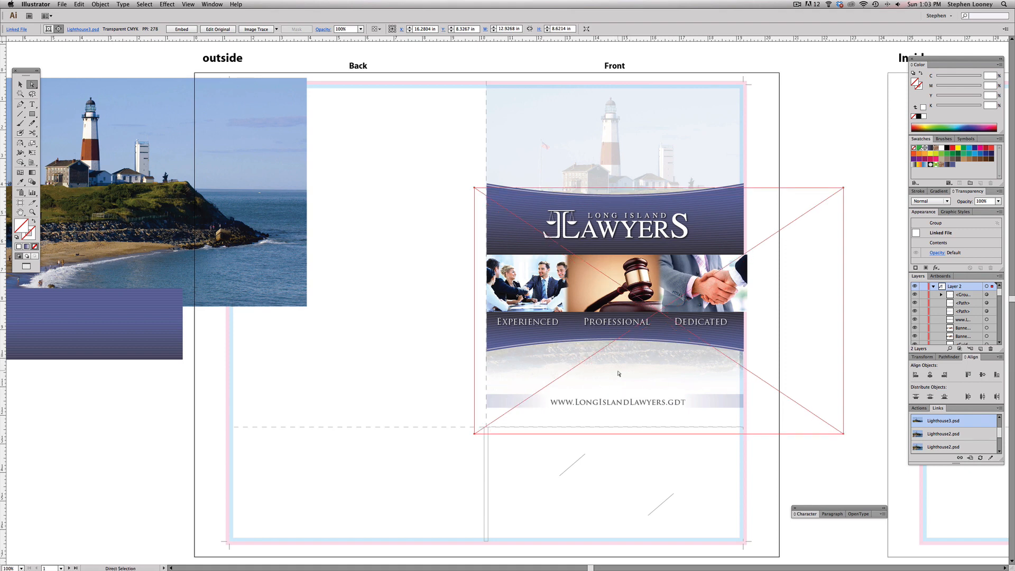
scroll(630, 369, right, 3)
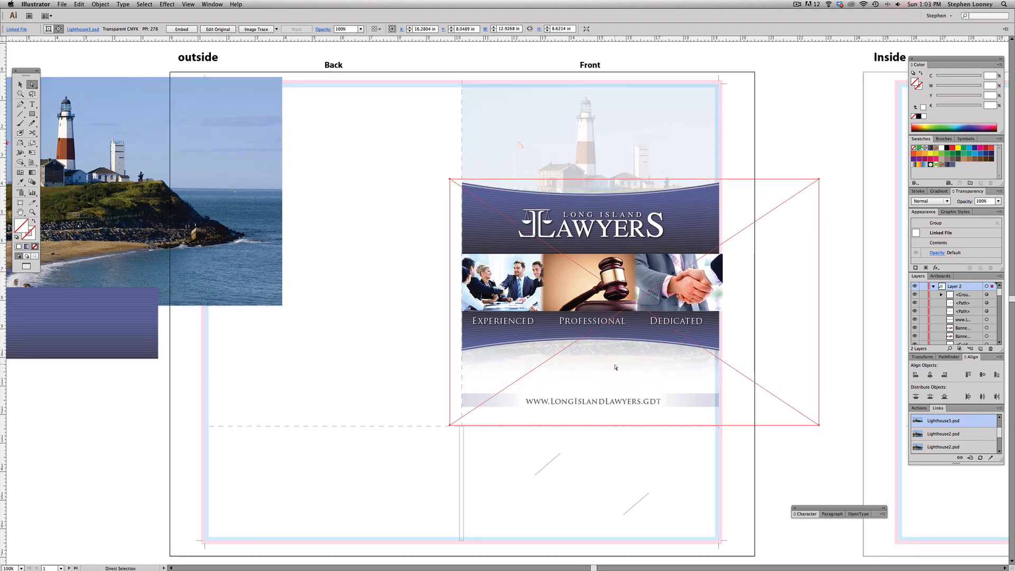
key(super+shift+a)
click(618, 364)
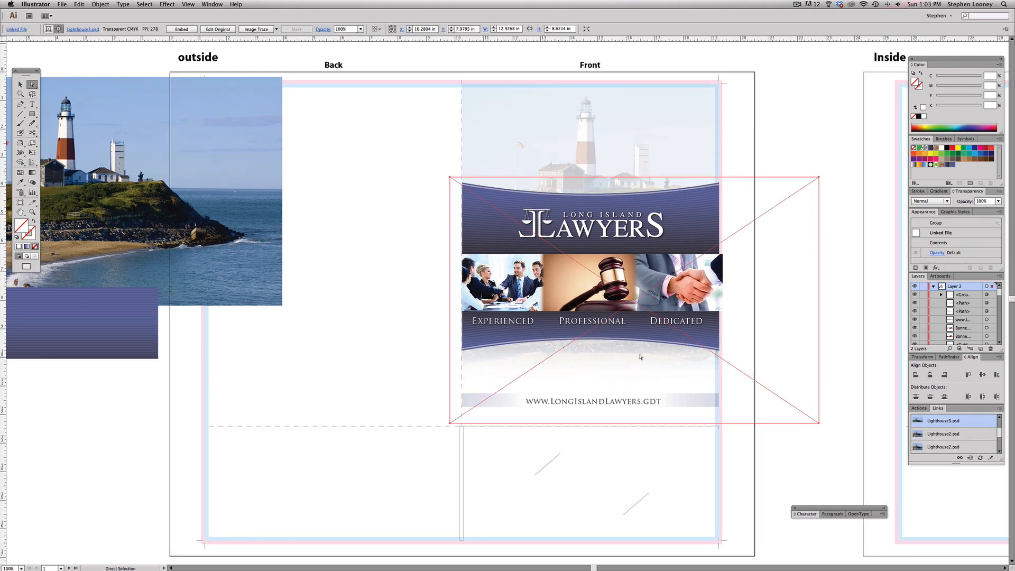
drag(622, 374, 622, 368)
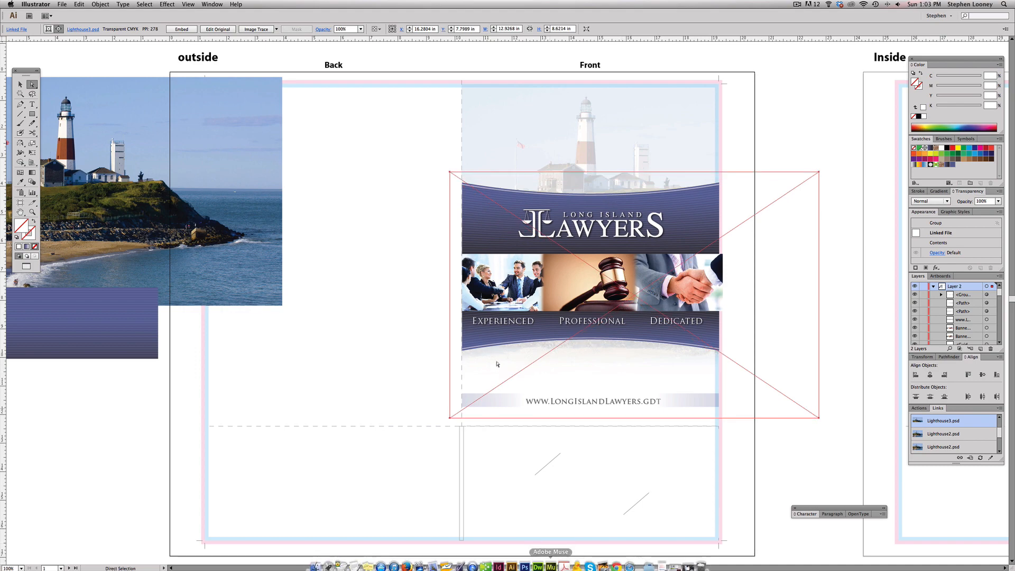
- Switch to Photoshop, reveal the rocks and beach in Lighthouse3's layer mask with downward white gradients, and save the file
key(super+Tab)
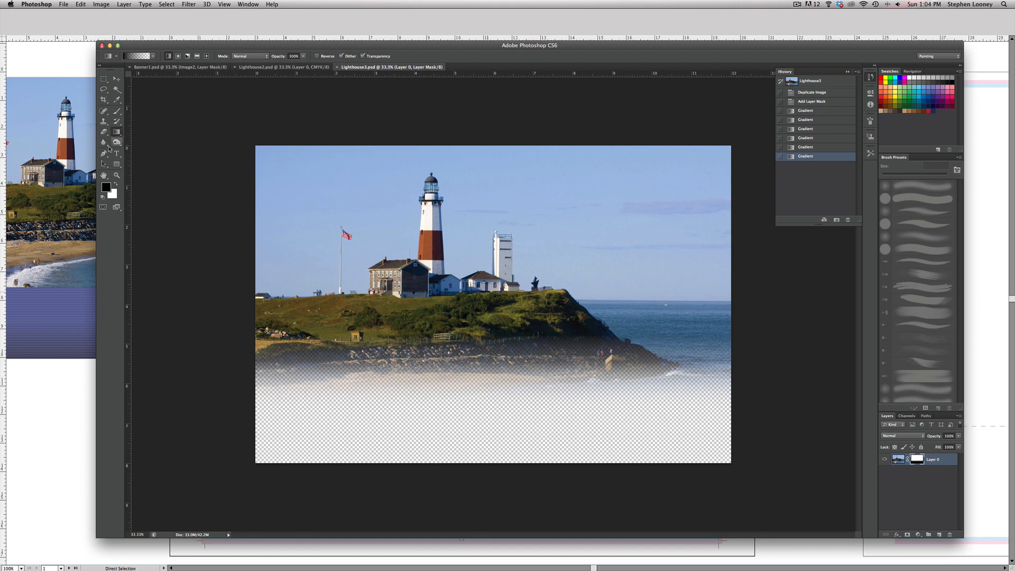
key(x)
drag(449, 318, 446, 419)
key(super+s)
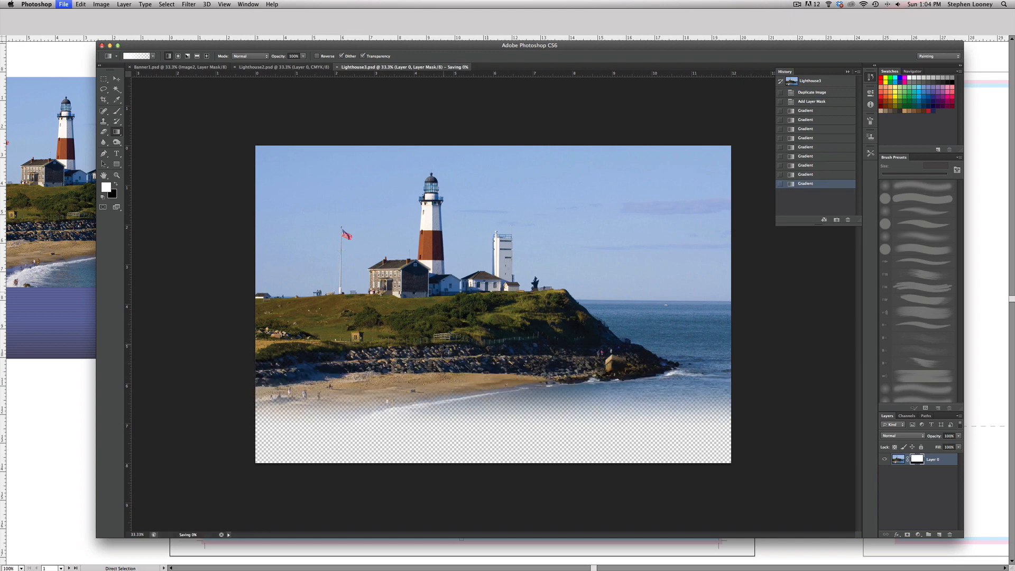
- Switch to Illustrator, update the modified Lighthouse3 link, and deselect the image
key(super+Tab)
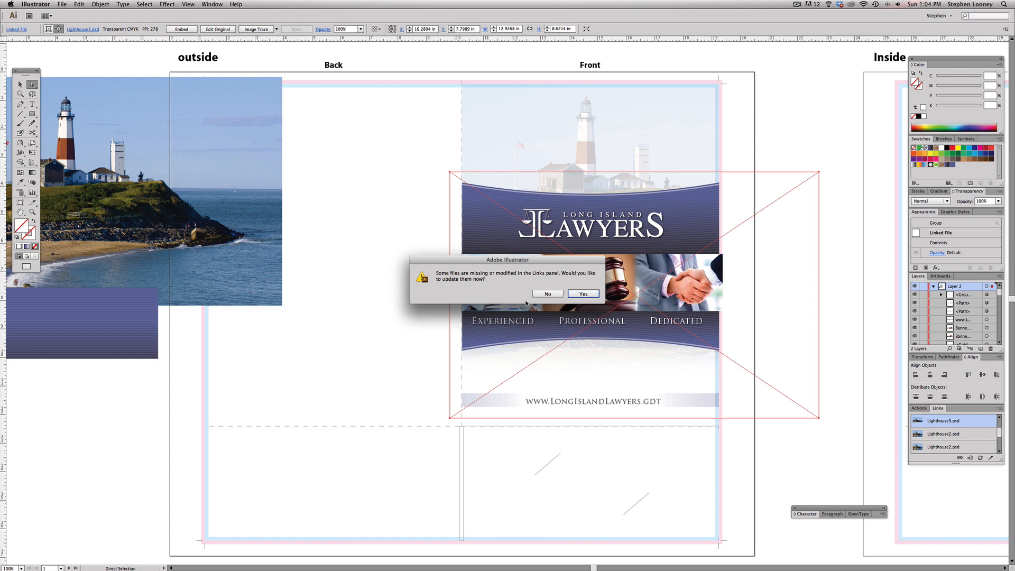
click(590, 294)
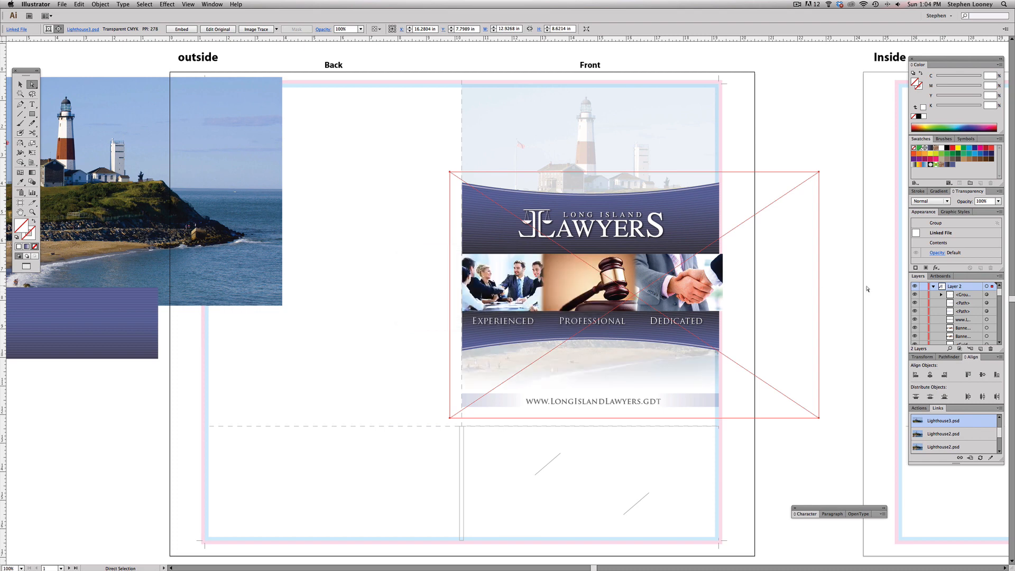
click(835, 258)
drag(600, 371, 632, 401)
key(super+shift+a)
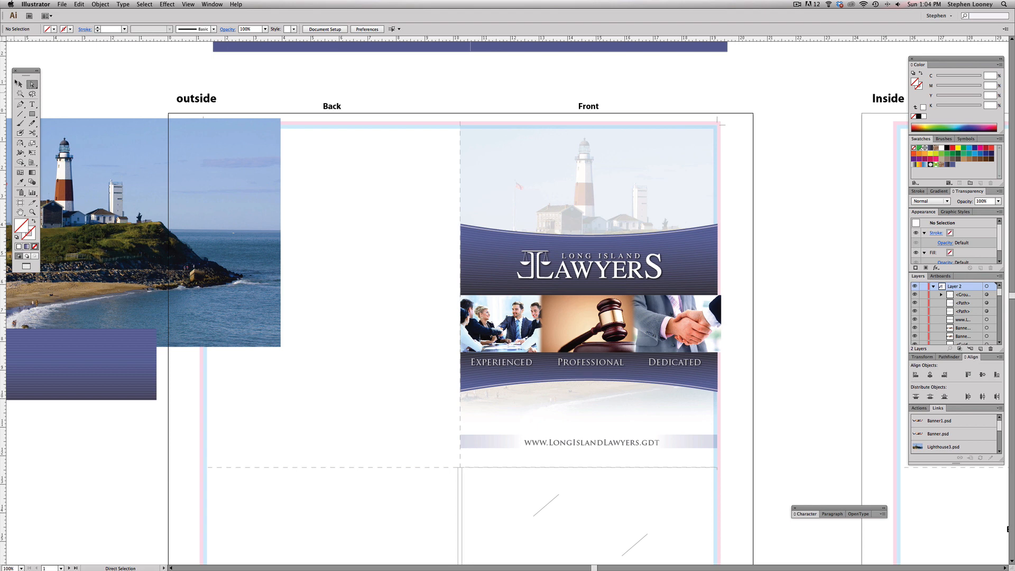
- Create a 9 by 12 in rectangle over the Back panel of the outside template
click(21, 84)
key(super+minus)
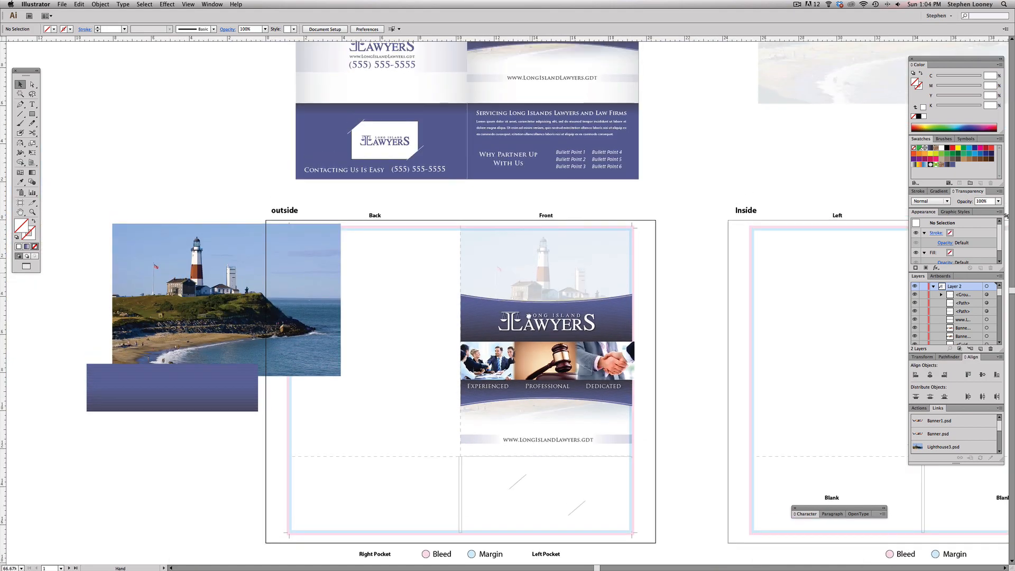
drag(528, 316, 544, 215)
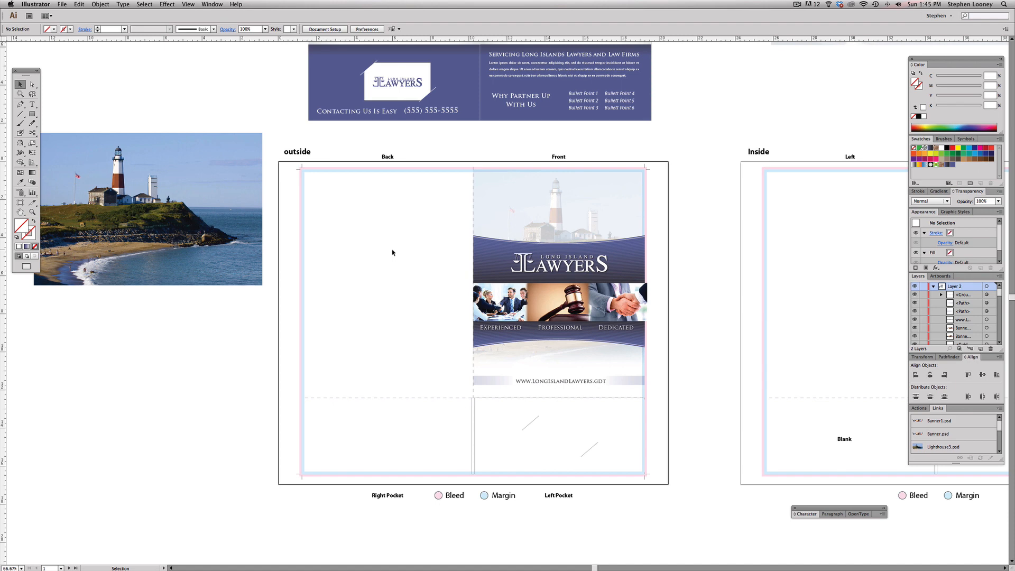
key(super+minus)
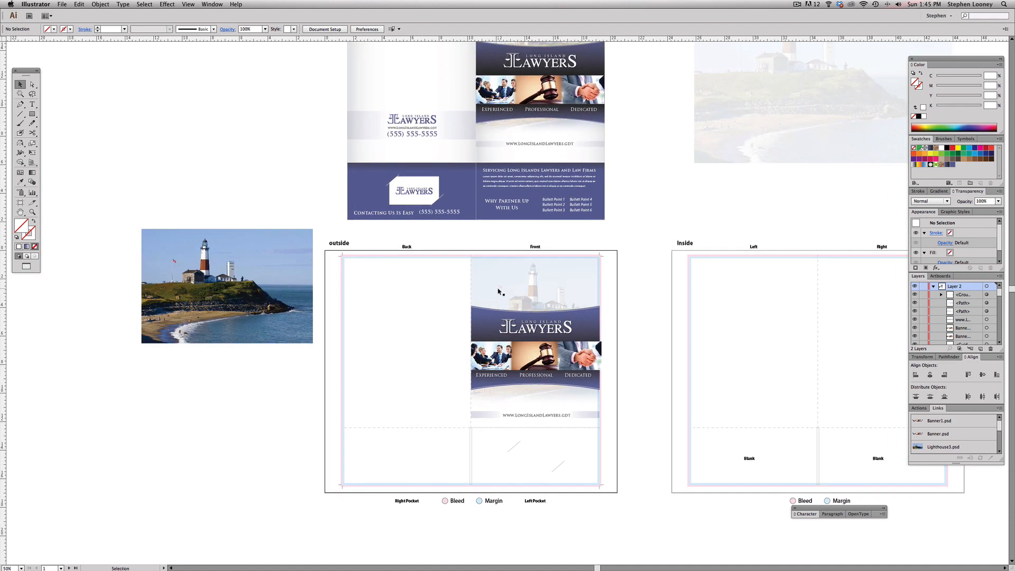
drag(498, 291, 513, 337)
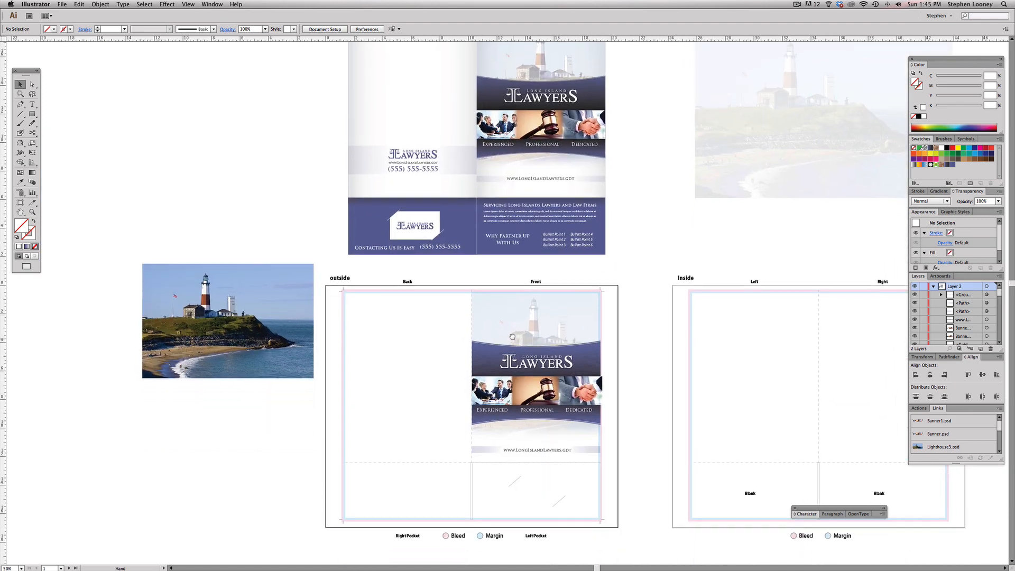
key(super+equal)
drag(431, 200, 432, 221)
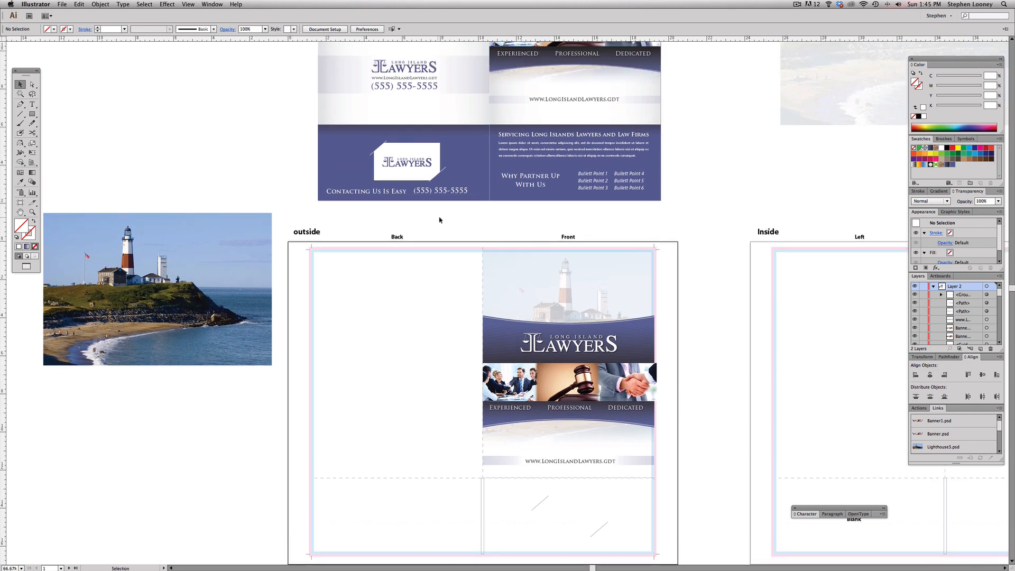
click(32, 114)
click(337, 288)
text(9)
key(Tab)
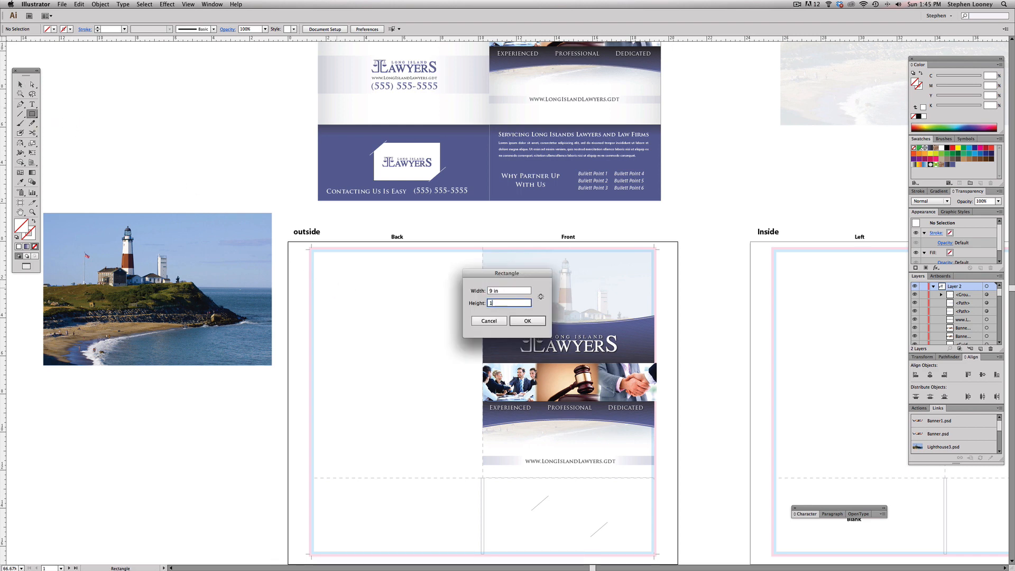
text(12)
key(Return)
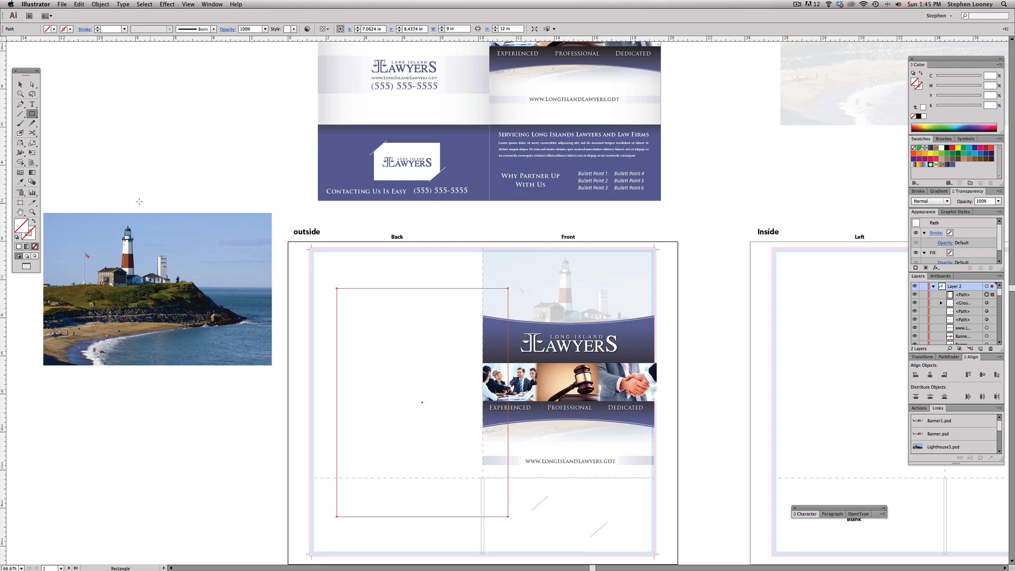
- Move the rectangle to align exactly with the back cover's edges, the fold line and the pocket line
key(y)
key(v)
drag(422, 406, 397, 366)
- Fill the back cover rectangle with a linear gradient from 15% black to white
click(940, 191)
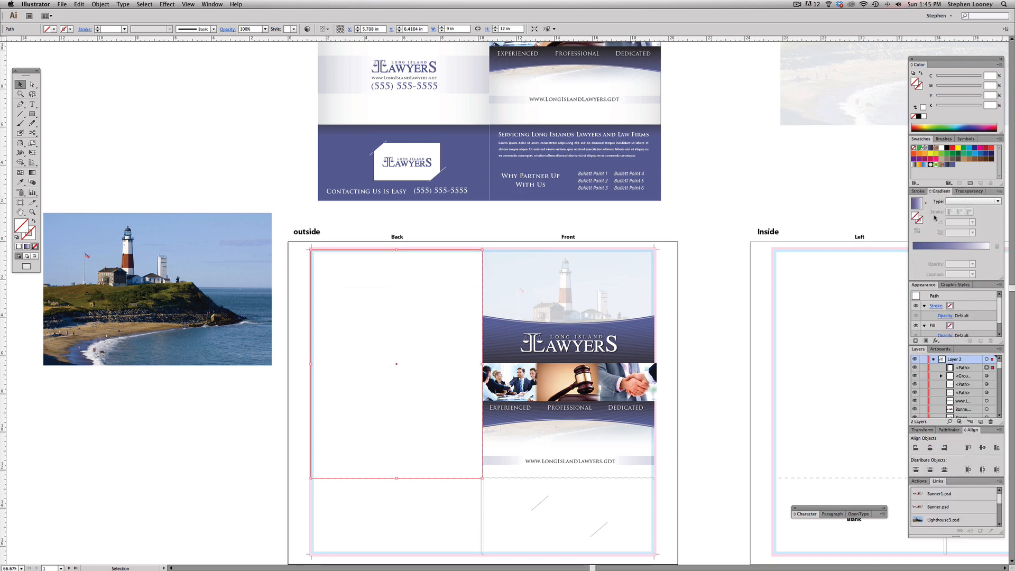
click(955, 247)
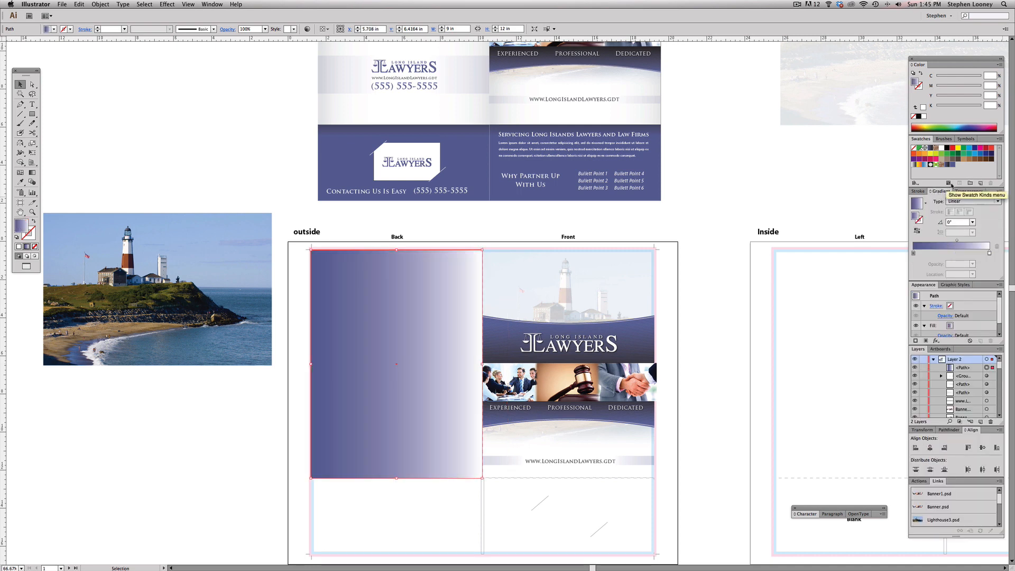
drag(947, 151, 914, 255)
drag(964, 106, 944, 108)
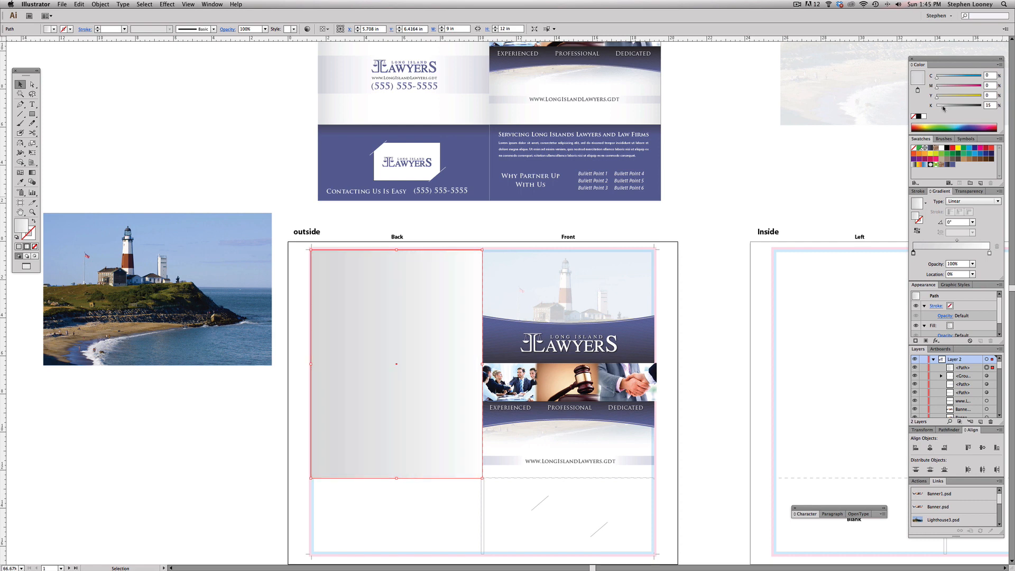
- Check the mockup's back cover gradient, then set the back cover rectangle's starting gradient stop to 10% black
key(a)
click(317, 98)
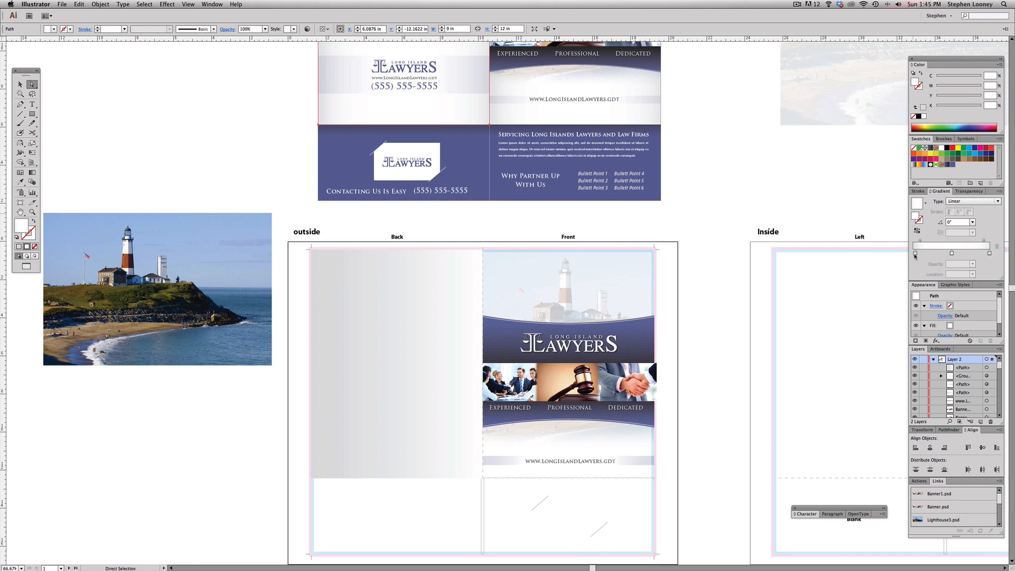
click(392, 324)
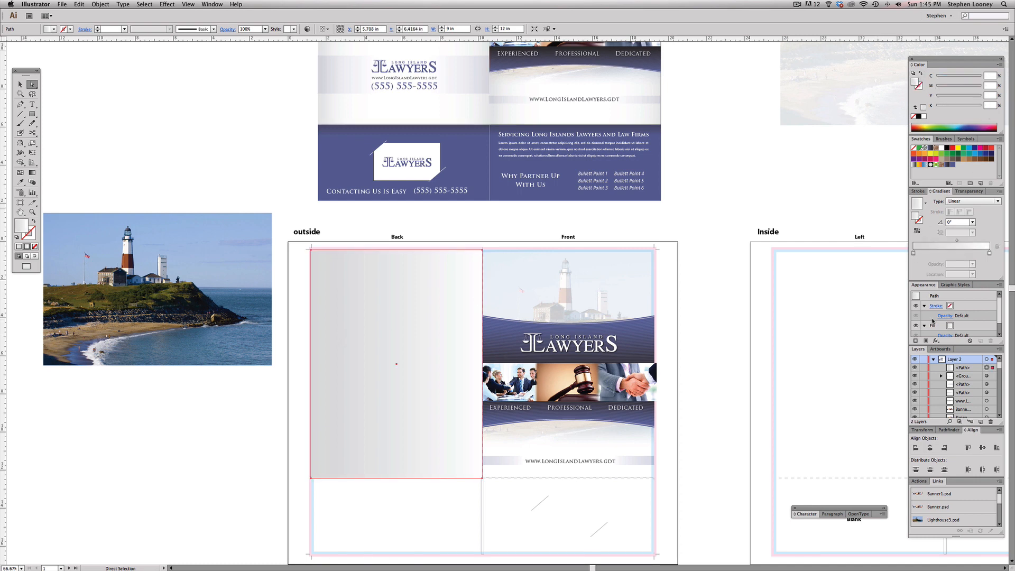
click(914, 253)
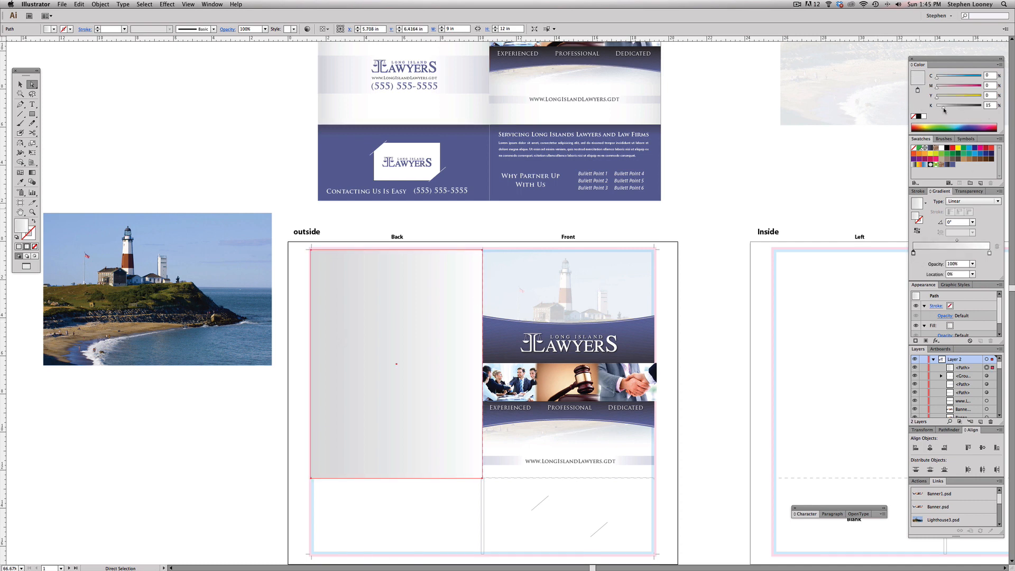
double_click(989, 105)
text(10)
key(Tab)
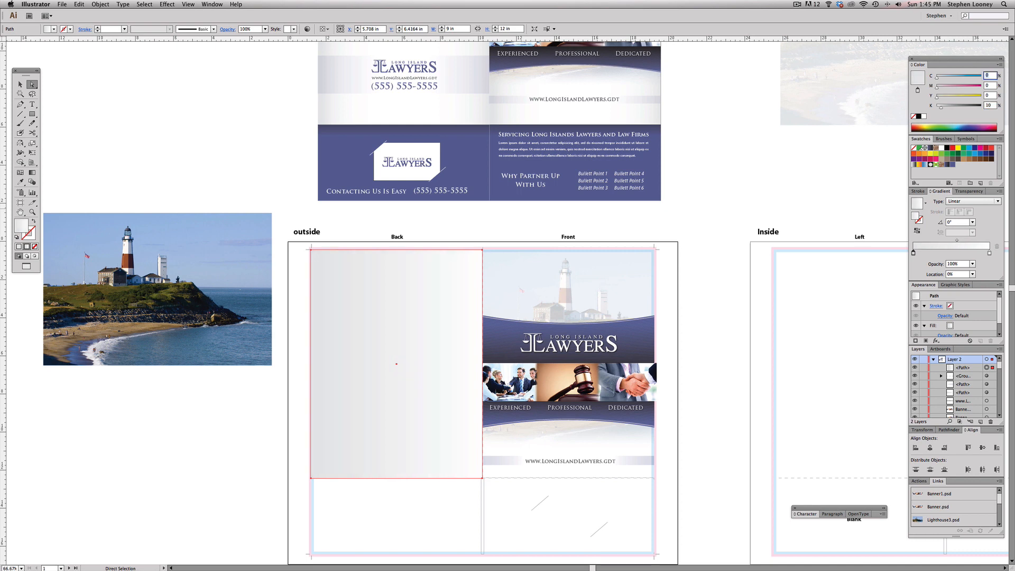
- Place the gradient's white stop at about 53% and add a 10% black stop at the far end
drag(970, 253, 953, 253)
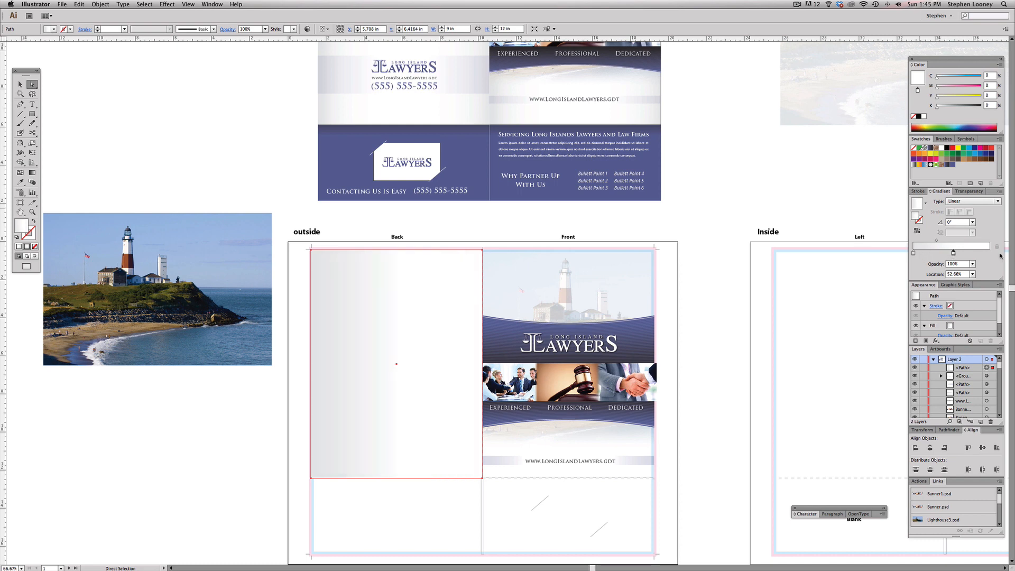
click(914, 254)
drag(914, 77, 990, 252)
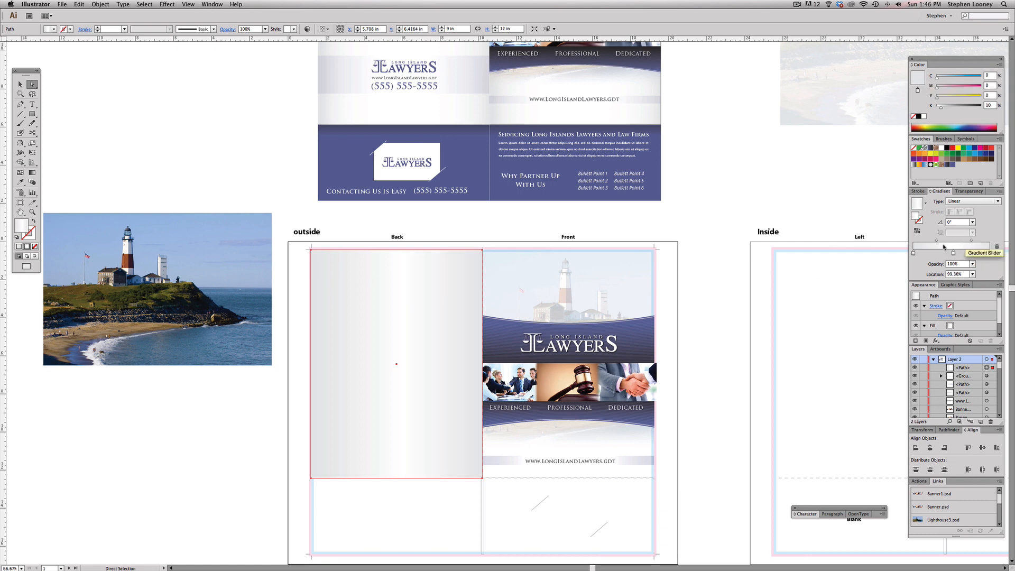
- Shift the gradient's midpoints outward toward the two grey ends to widen the white centre, and deselect the rectangle
drag(937, 240, 984, 242)
click(205, 152)
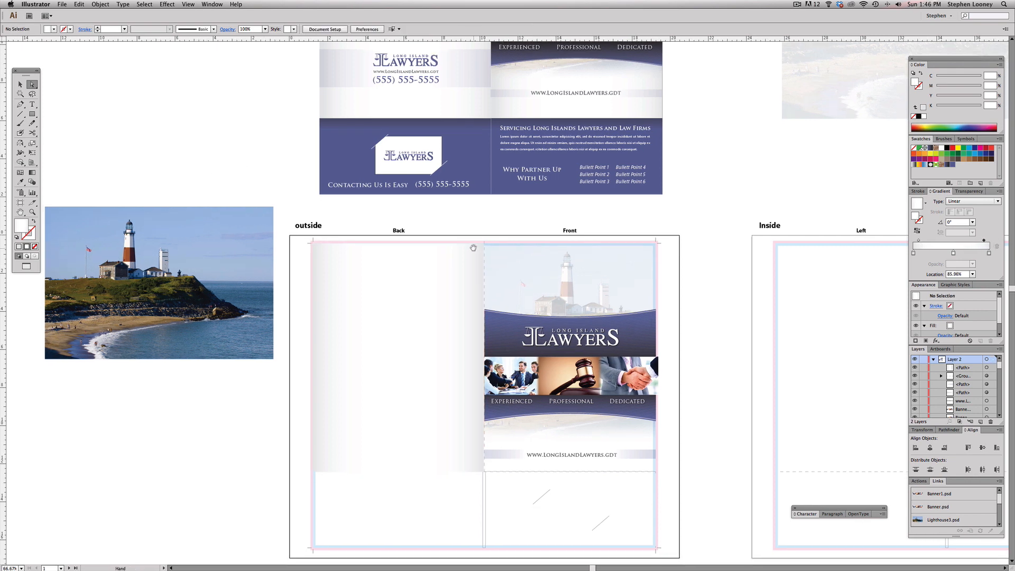
scroll(297, 309, down, 1)
scroll(370, 324, up, 5)
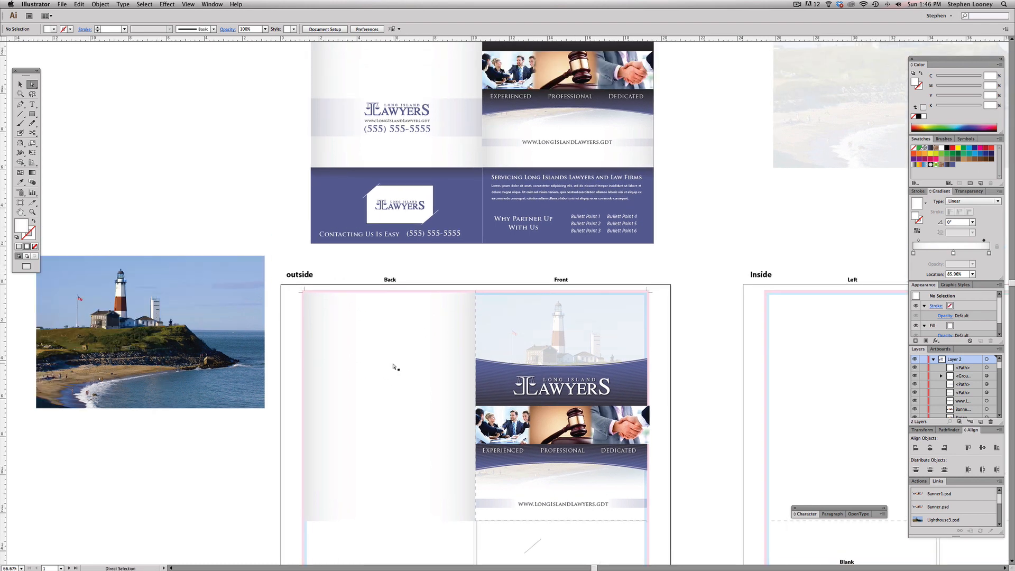
- Duplicate the back cover's gradient rectangle onto the front cover and send the copy behind all the front cover artwork
click(389, 359)
drag(389, 359, 555, 351)
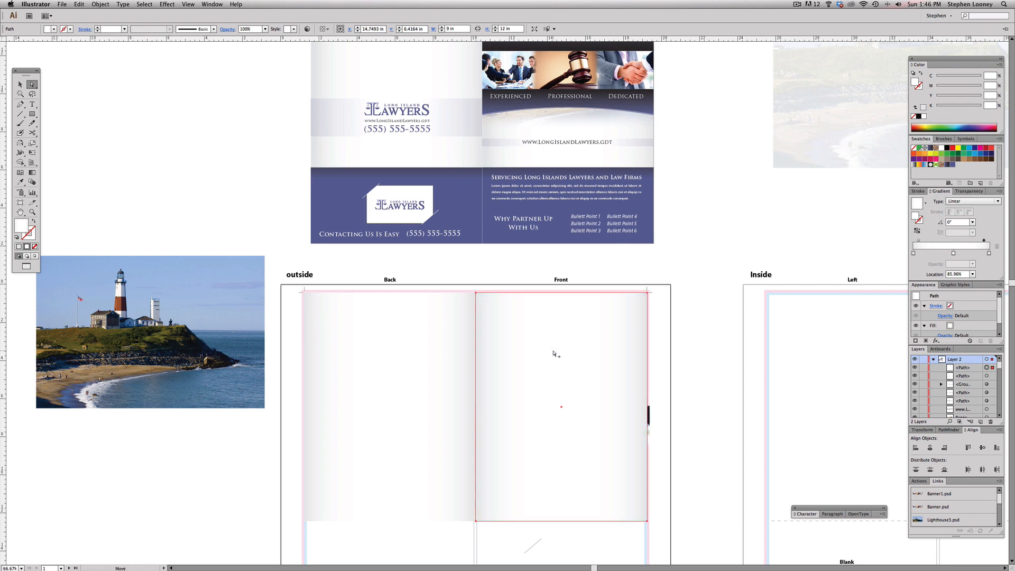
click(108, 4)
mouse_move(106, 22)
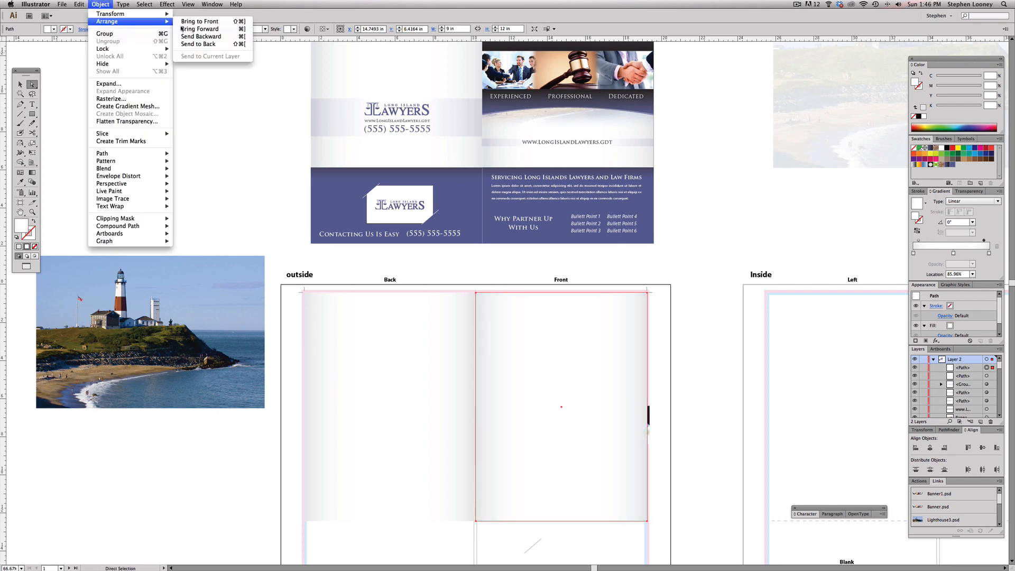
click(204, 45)
click(715, 218)
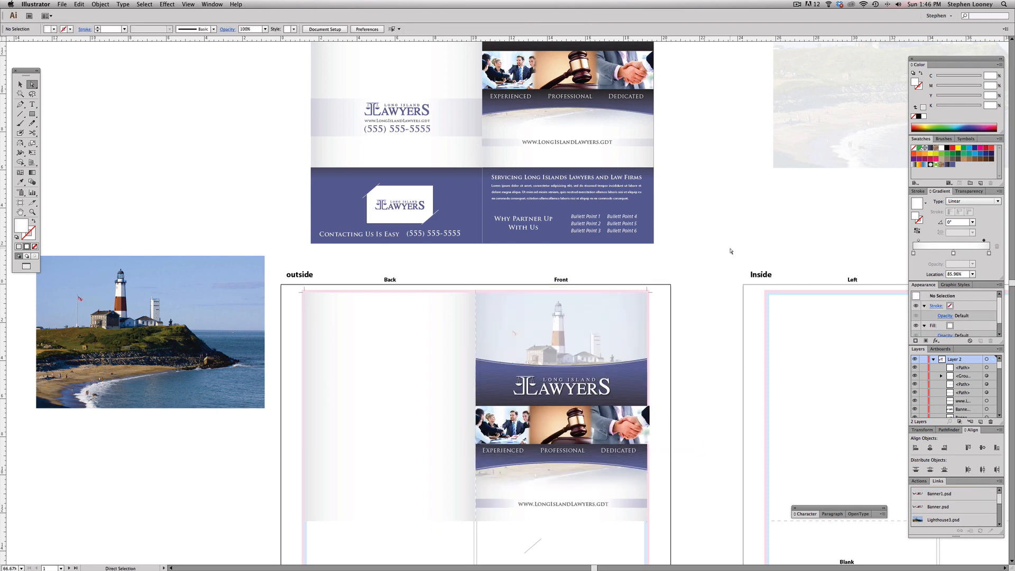
click(605, 315)
key(super+shift+a)
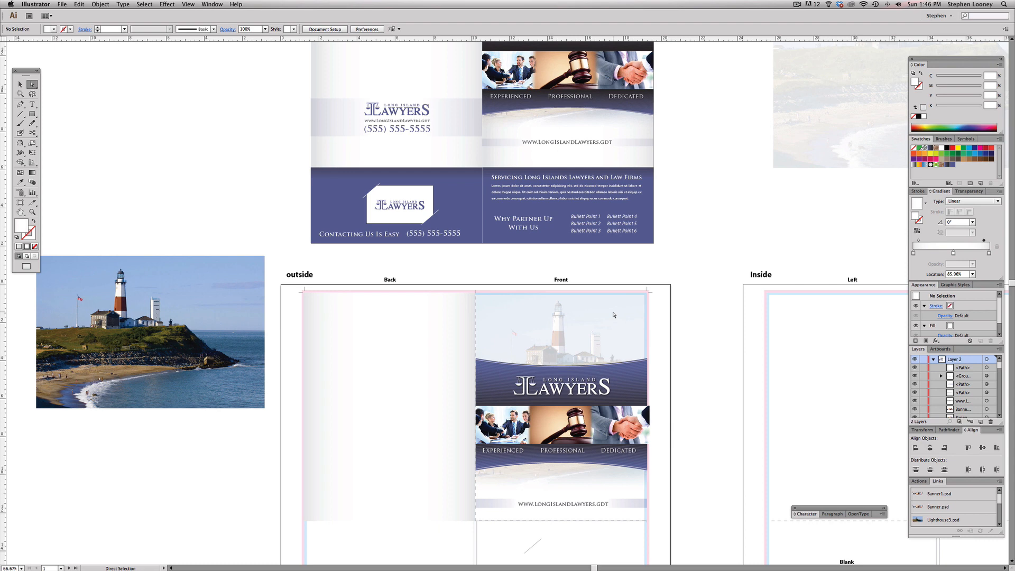
- Copy the faded purple bar beside the front cover's web address to the back cover's outer edge and bring it to the front
scroll(707, 261, down, 1)
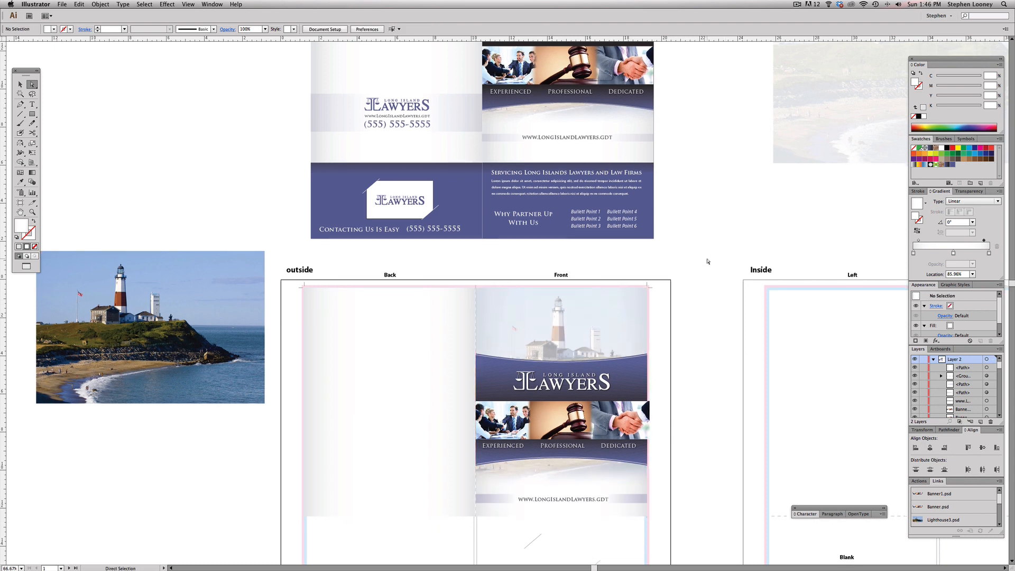
key(space)
drag(360, 350, 408, 372)
click(493, 495)
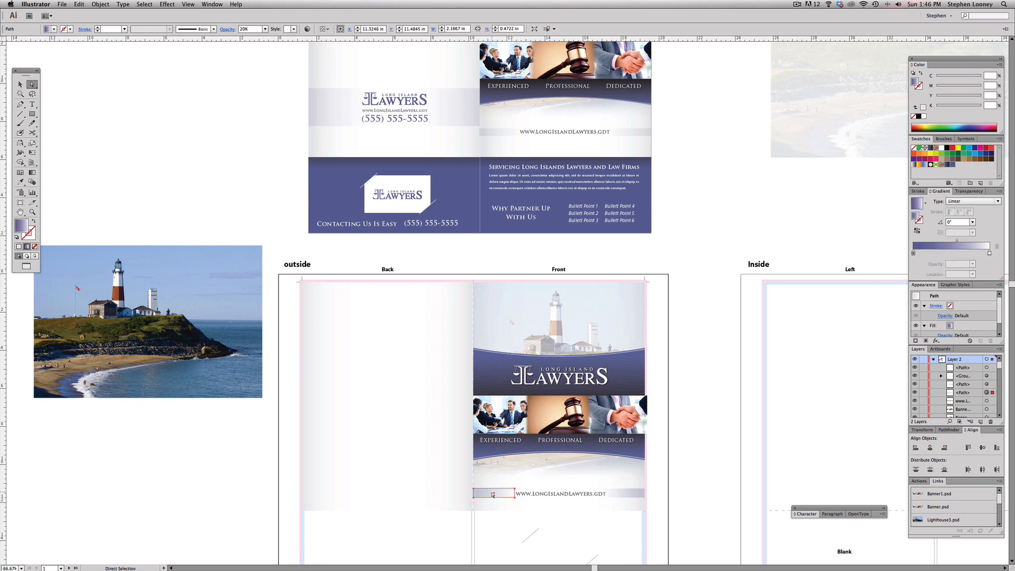
drag(493, 495, 330, 472)
key(space)
key(super+space)
drag(228, 248, 538, 515)
scroll(335, 349, down, 1)
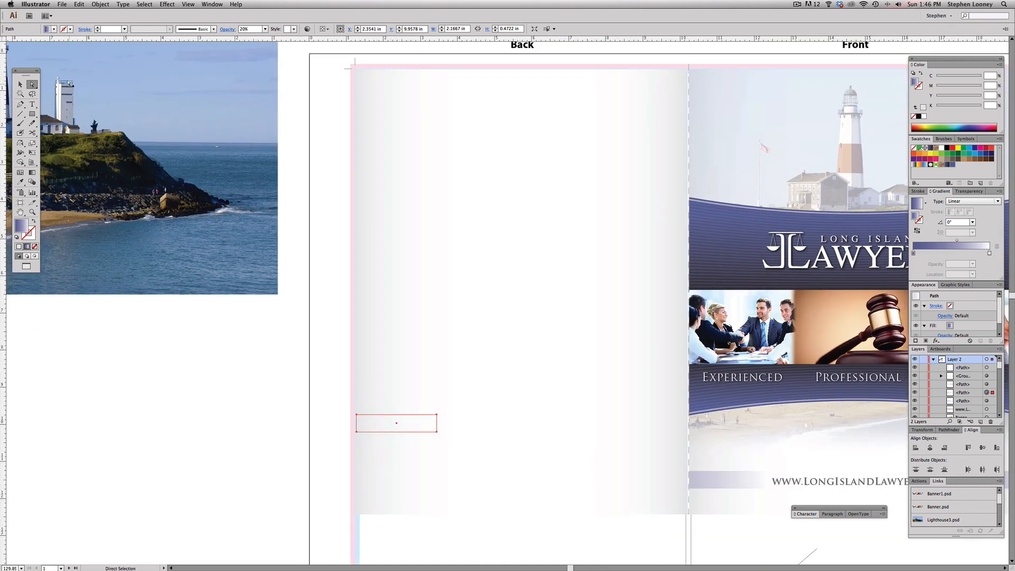
click(100, 4)
mouse_move(107, 22)
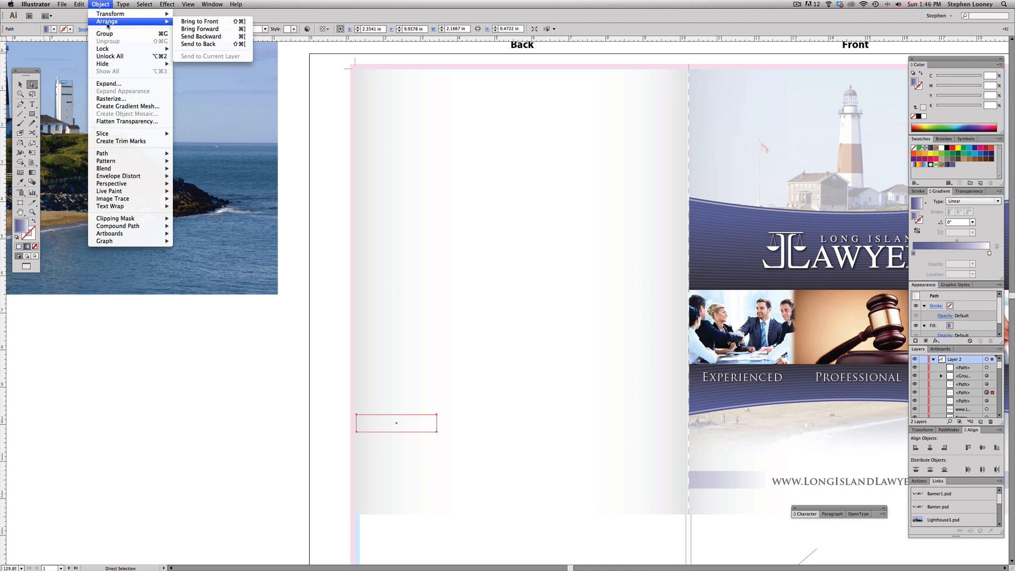
click(203, 22)
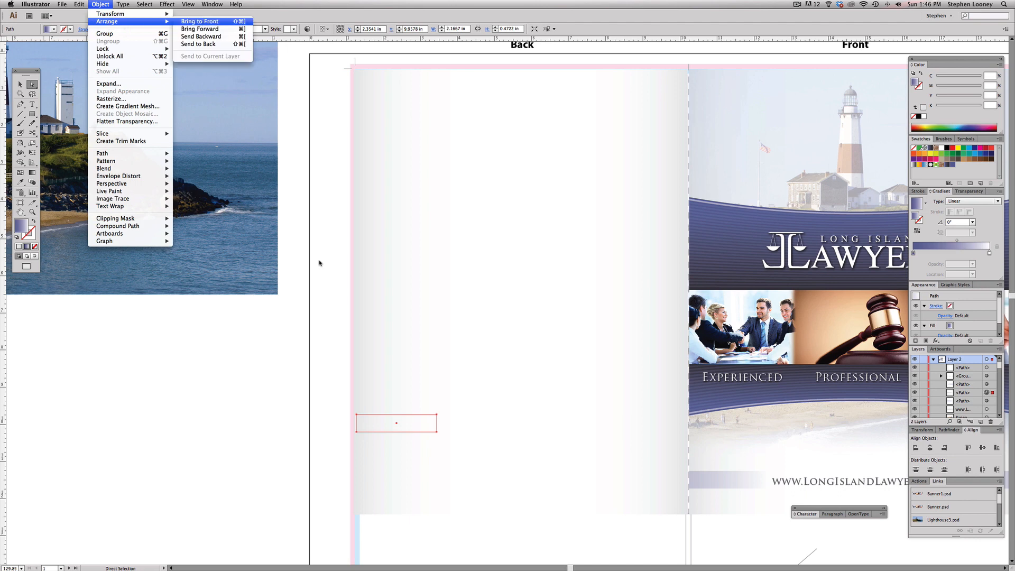
- Stretch the copied bar to about 2.8 in tall and align its outer side with the back cover's outer edge
key(e)
mouse_move(406, 415)
mouse_down()
mouse_move(407, 369)
mouse_move(405, 419)
mouse_up()
key(super+0)
key(super+1)
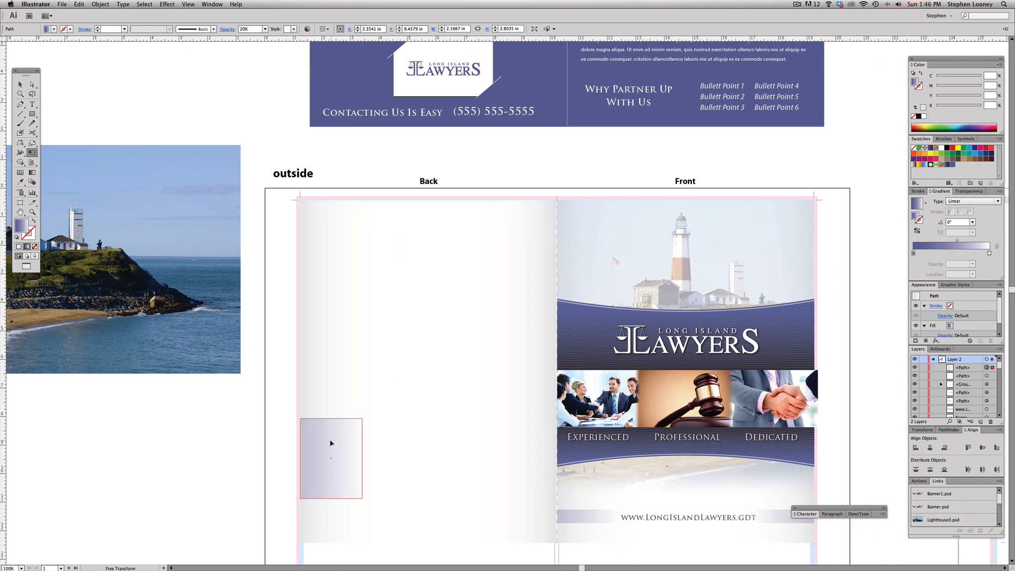
drag(277, 398, 385, 471)
drag(439, 399, 439, 399)
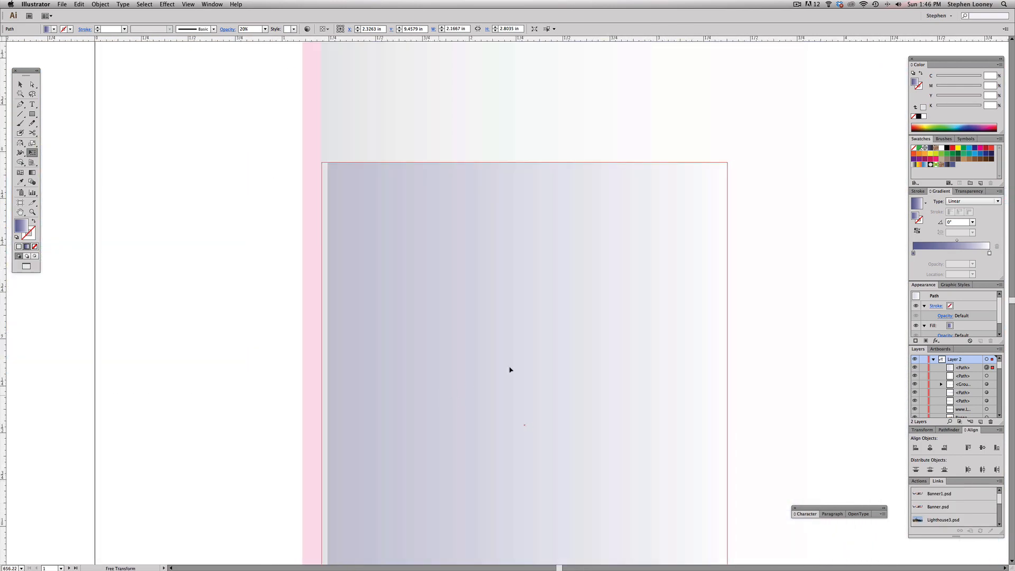
alt+super+click(583, 337)
alt+super+click(562, 322)
alt+super+click(563, 322)
alt+super+click(562, 322)
alt+super+click(498, 312)
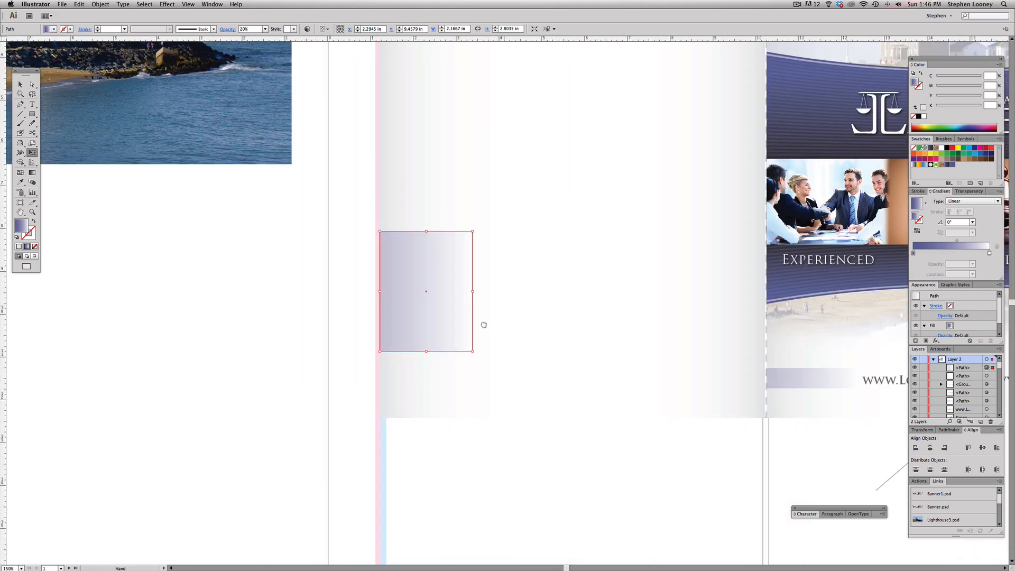
drag(483, 324, 435, 379)
drag(392, 338, 677, 339)
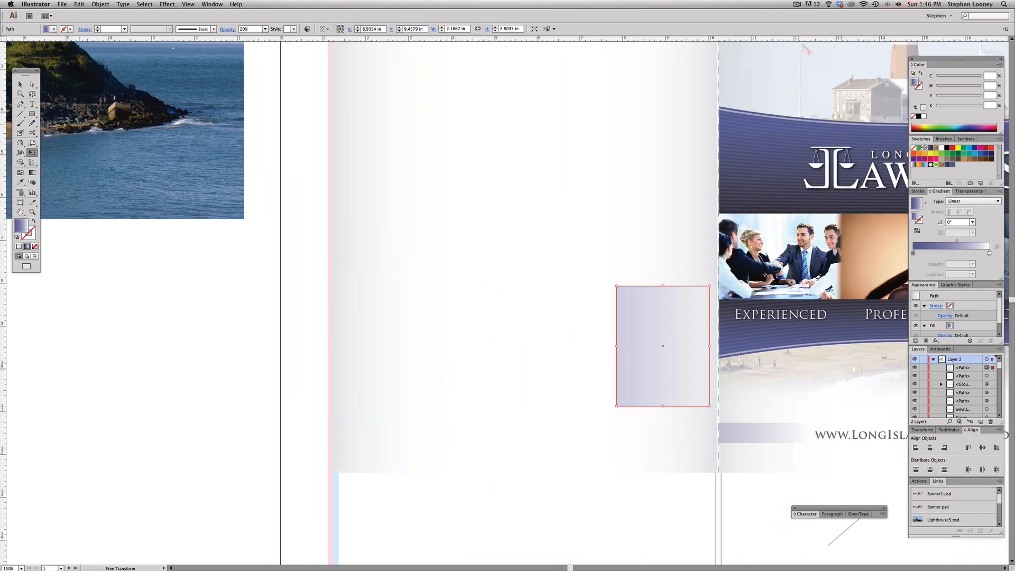
key(super+z)
key(v)
drag(408, 297, 704, 312)
alt+super+click(626, 270)
alt+super+click(625, 270)
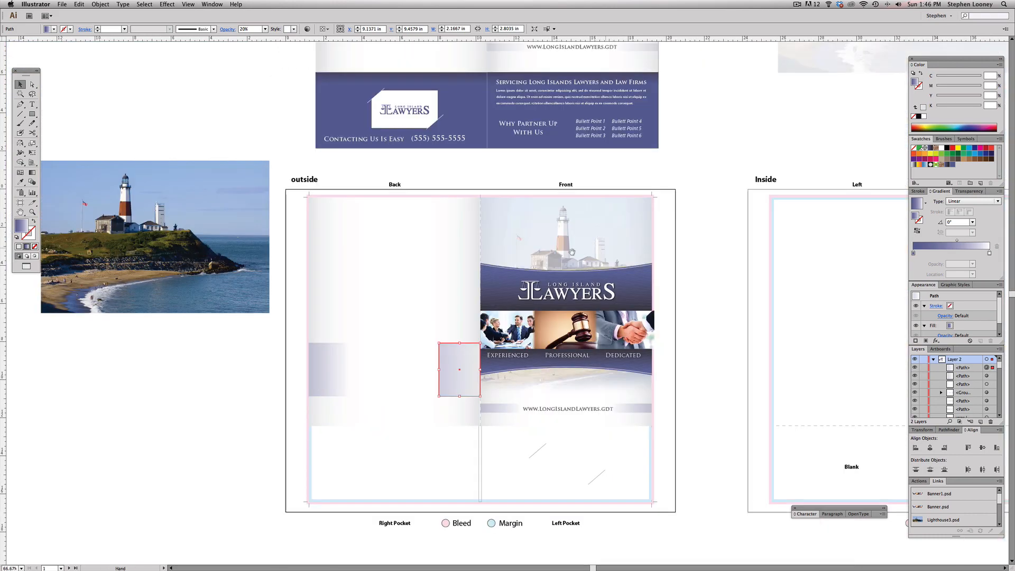
scroll(476, 318, up, 3)
key(super+z)
- Lower the back cover bar's opacity to 10% and widen it inward to about 3.4 in
click(377, 438)
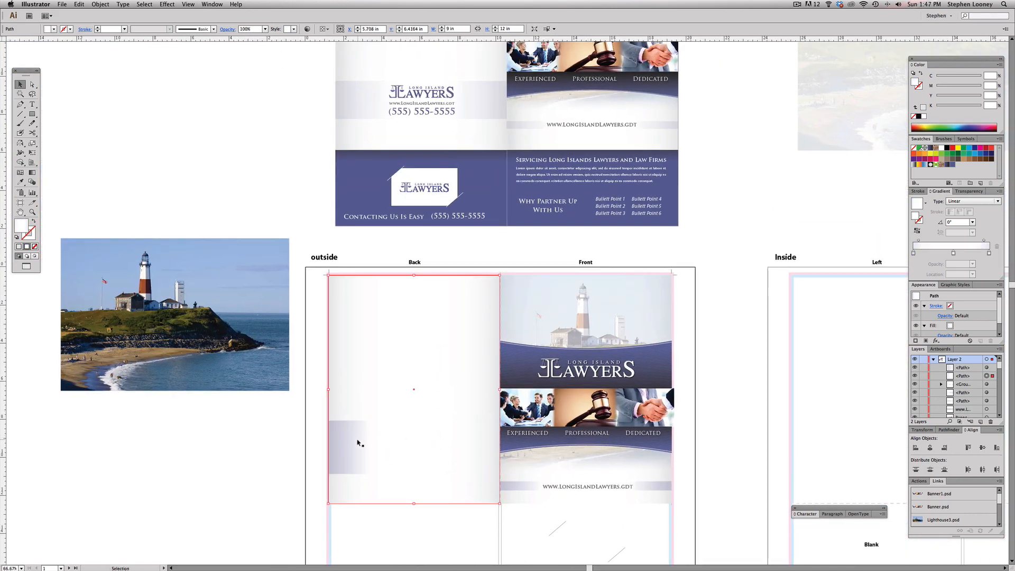
click(360, 444)
click(969, 191)
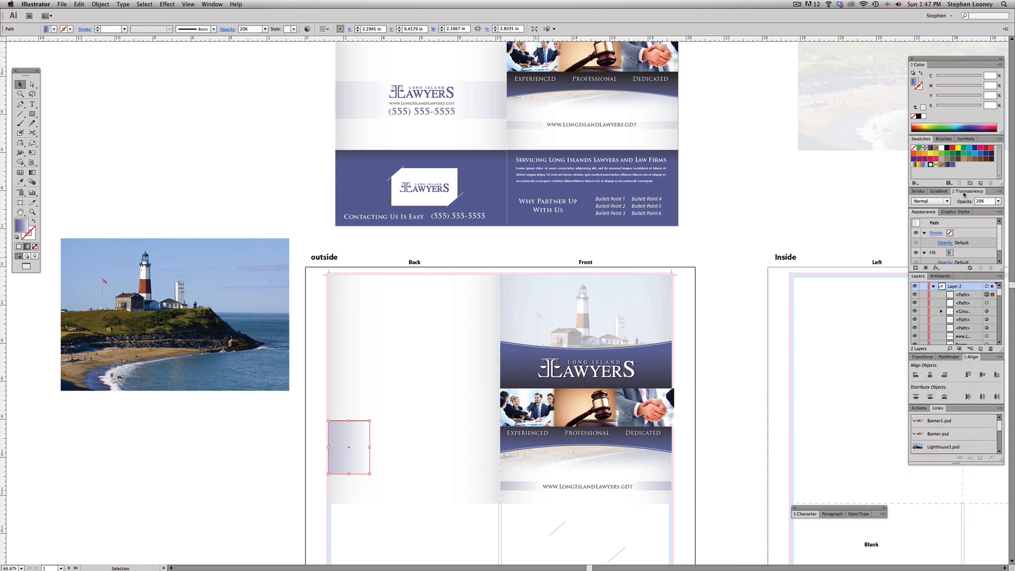
click(999, 210)
click(996, 217)
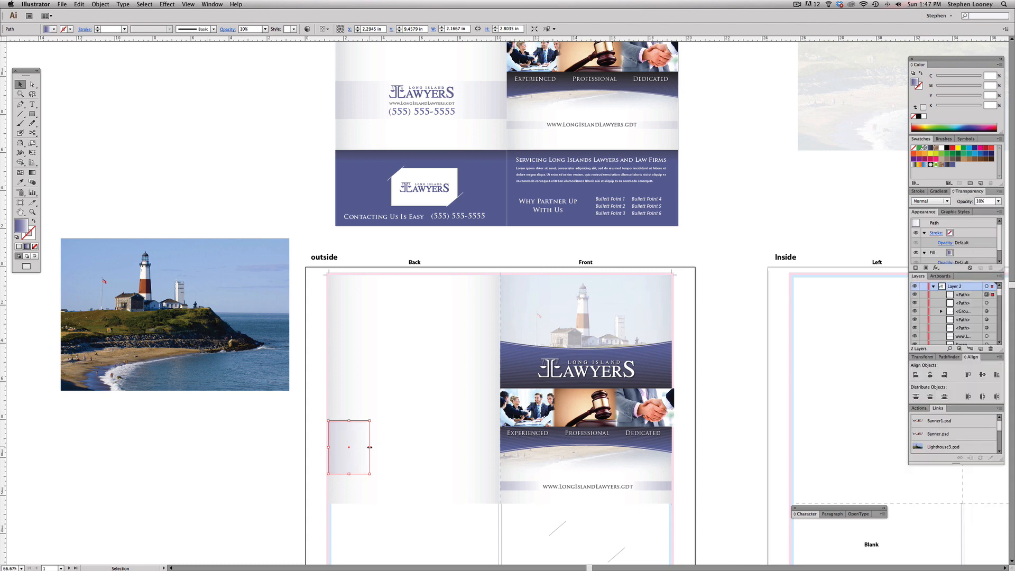
drag(370, 448, 445, 449)
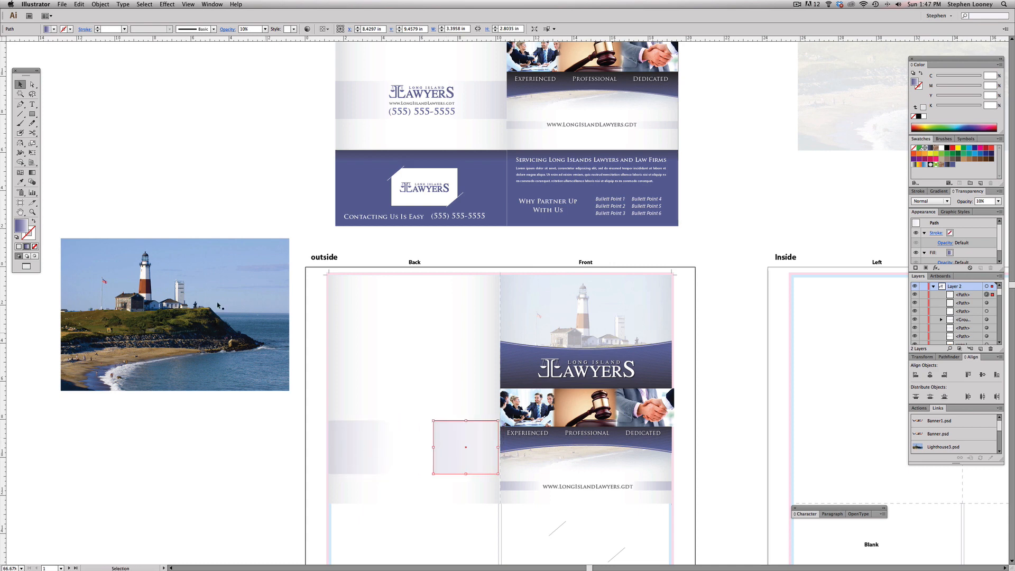
- Mirror the second copy of the faded bar and nudge it flush against the back cover's spine edge
click(20, 143)
drag(674, 461, 474, 454)
key(a)
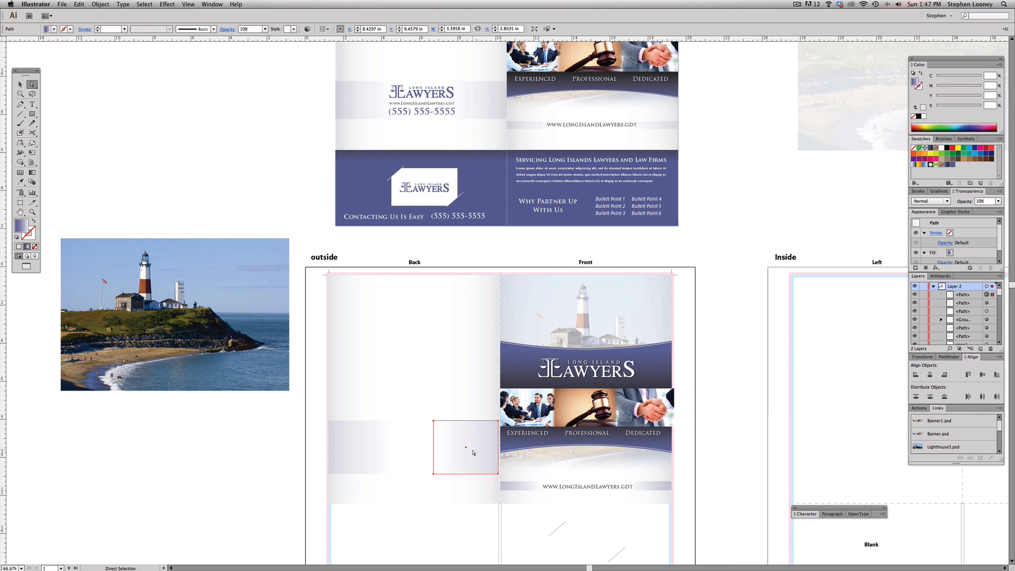
key(Right)
click(225, 159)
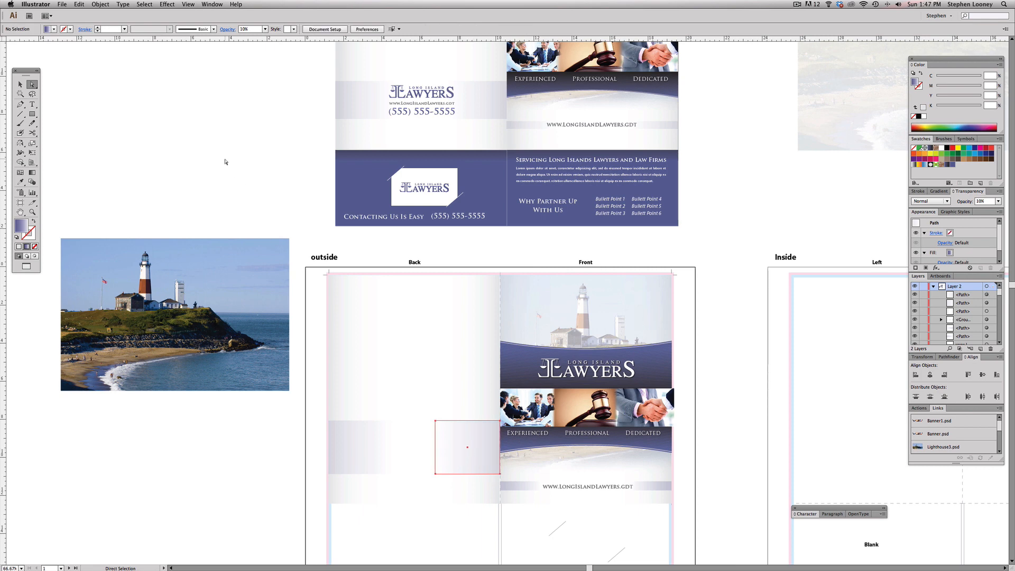
- Copy the purple Long Island Lawyers logo from the mockup's back cover onto the template's back cover band and bring it to the front
click(20, 84)
click(426, 96)
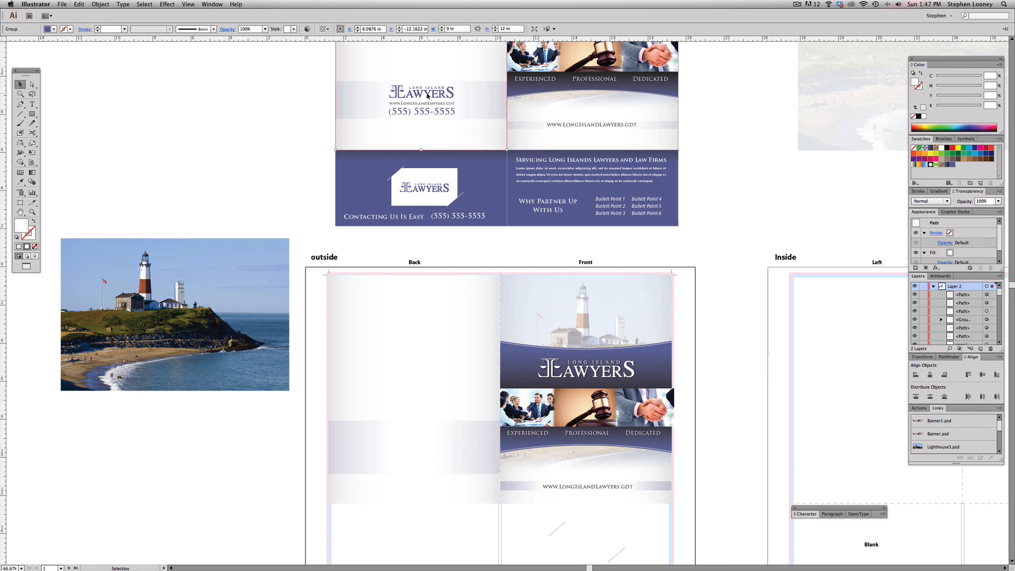
drag(426, 96, 417, 435)
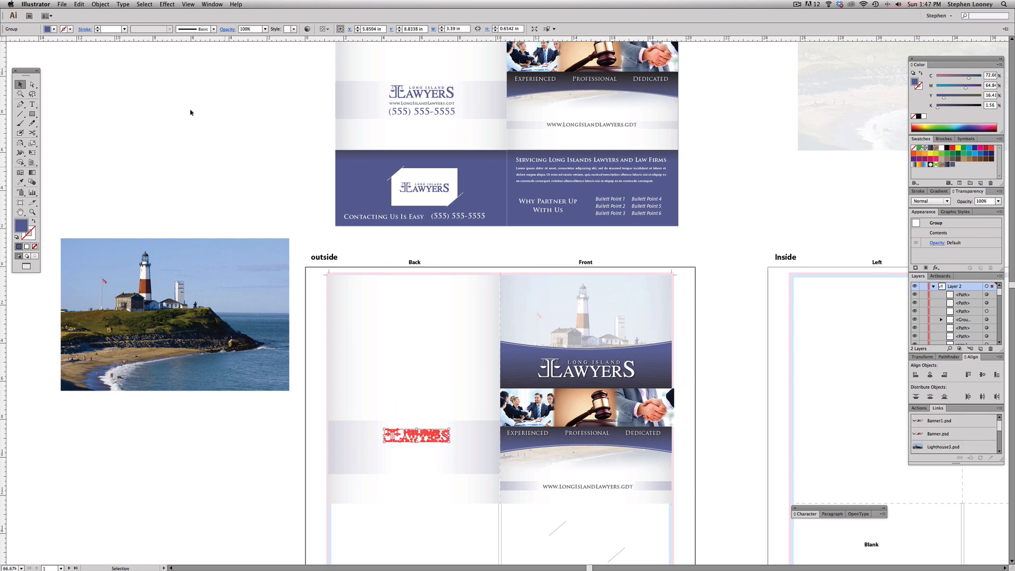
click(100, 4)
mouse_move(111, 20)
click(194, 27)
- Shift the logo slightly sideways to centre it on the back cover band
drag(451, 428, 500, 408)
key(ctrl+z)
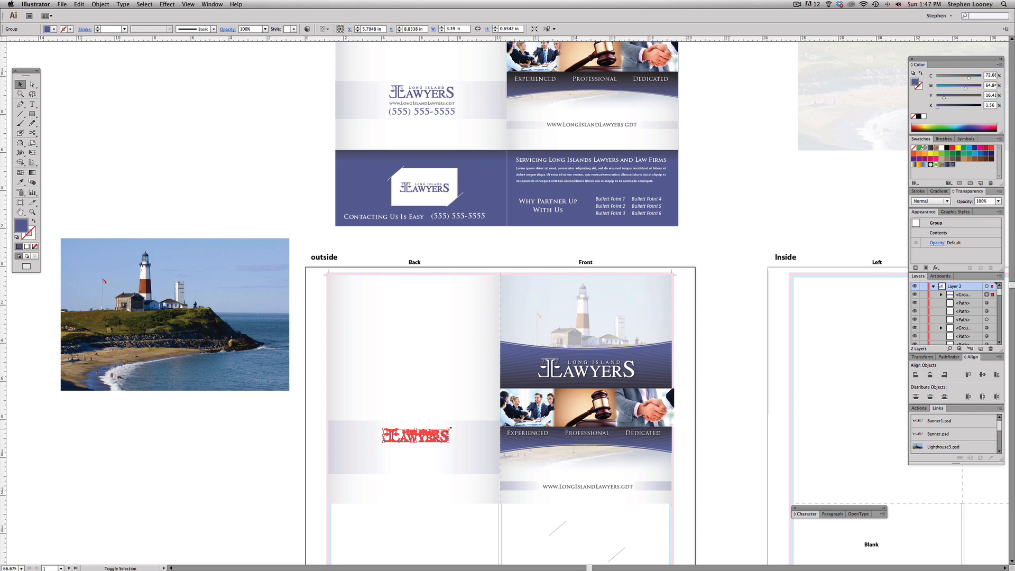
drag(451, 428, 500, 400)
key(ctrl+z)
key(ctrl+z)
key(super+z)
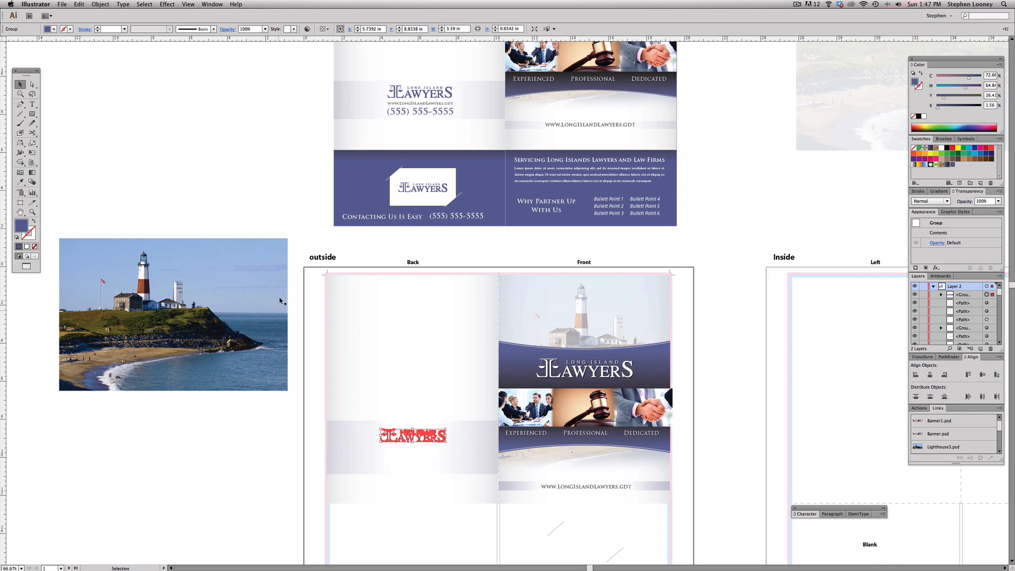
- Copy the web address and phone number from the mockup's back cover to below the template's logo and bring them to the front
scroll(280, 299, up, 1)
click(415, 121)
shift+click(415, 120)
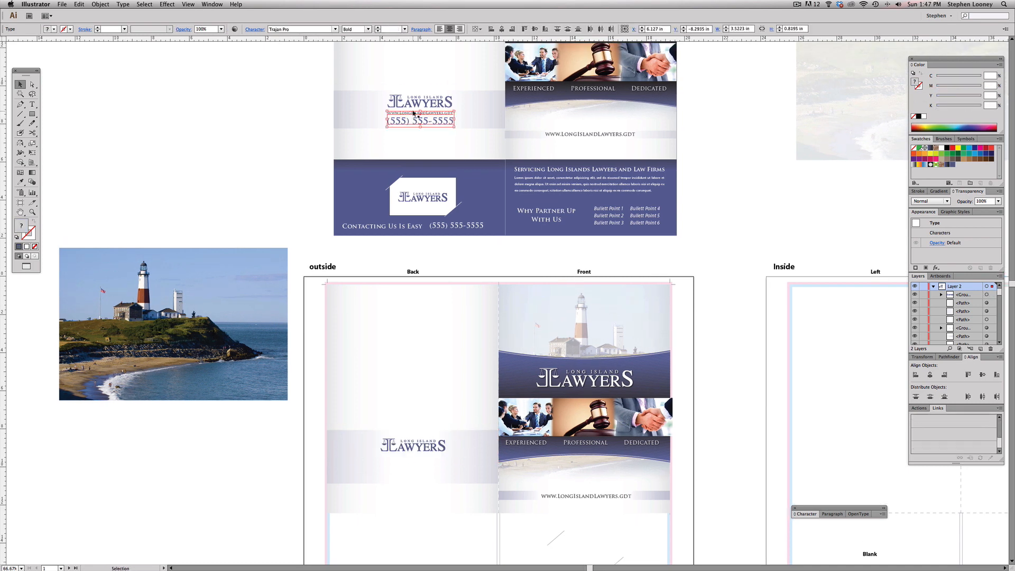
drag(415, 121, 388, 443)
scroll(389, 444, up, 6)
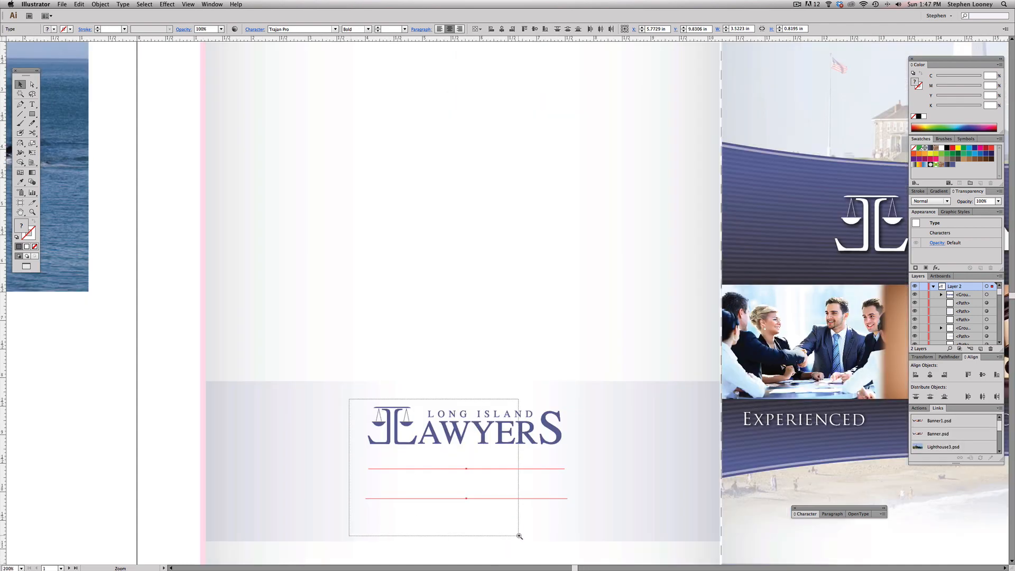
click(101, 4)
mouse_move(108, 24)
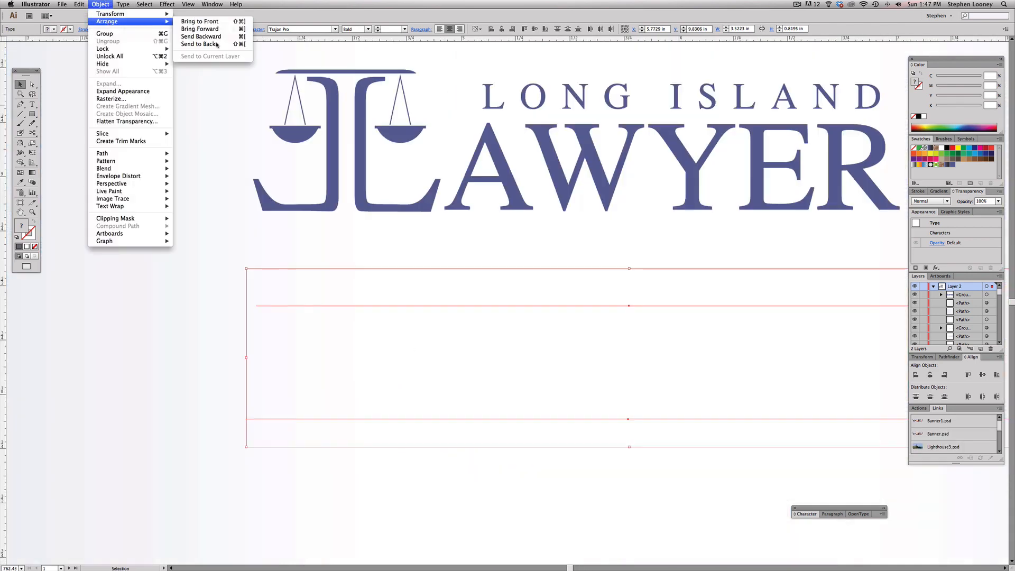
click(199, 22)
scroll(548, 331, down, 3)
scroll(550, 323, down, 2)
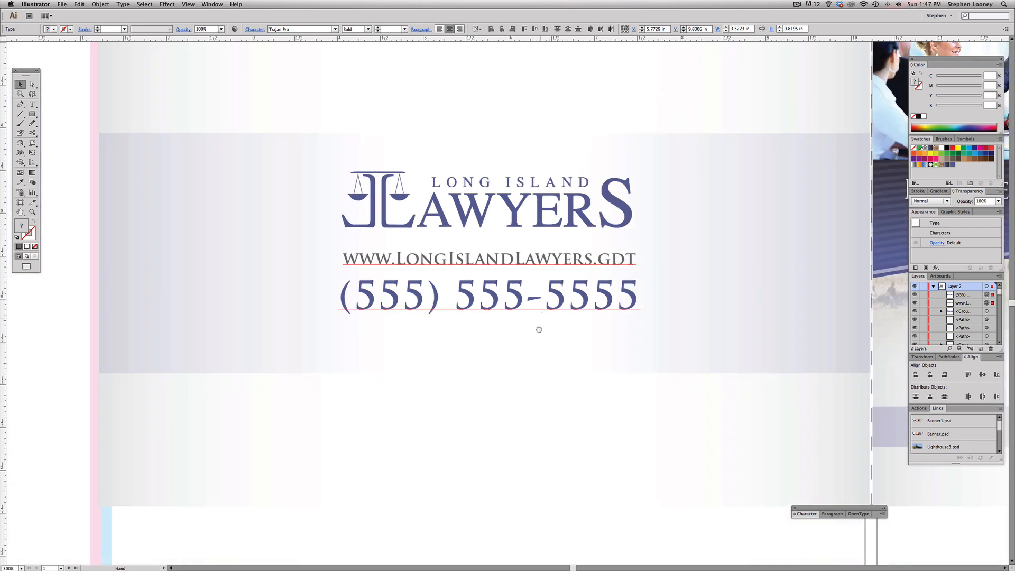
- Move the back cover logo closer to the web address and enlarge it slightly to about 3.42 in wide
click(612, 342)
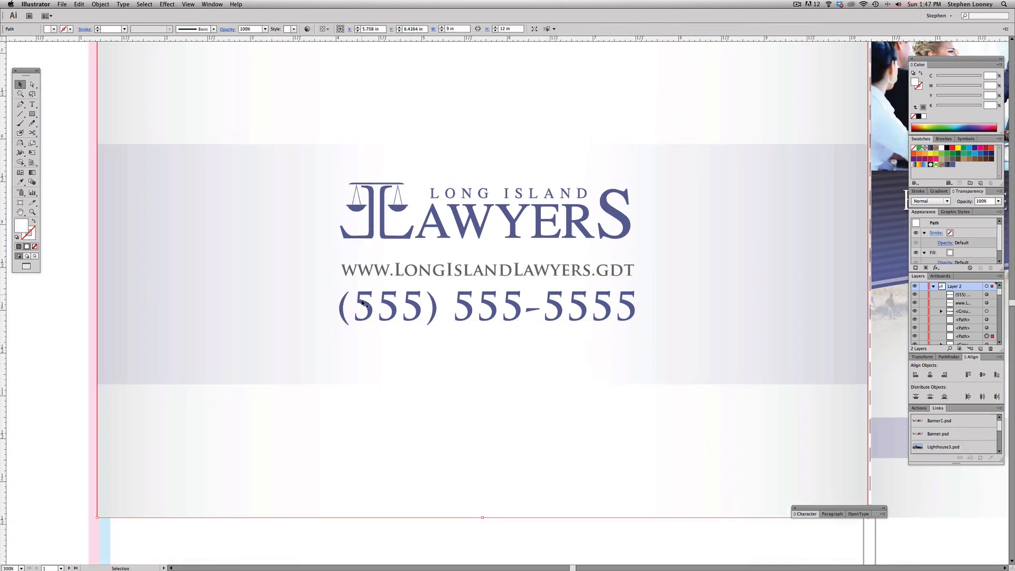
mouse_move(362, 303)
mouse_down()
mouse_move(362, 245)
mouse_move(362, 303)
mouse_up()
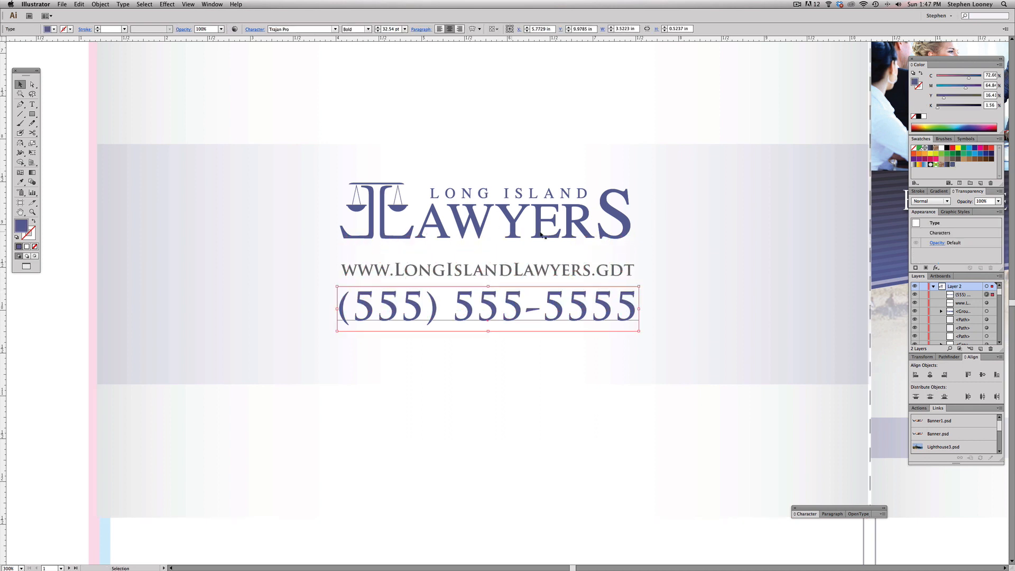
drag(624, 228, 624, 235)
drag(633, 191, 635, 191)
- Nudge the back cover's spine-side bar and the logo slightly upward
click(553, 140)
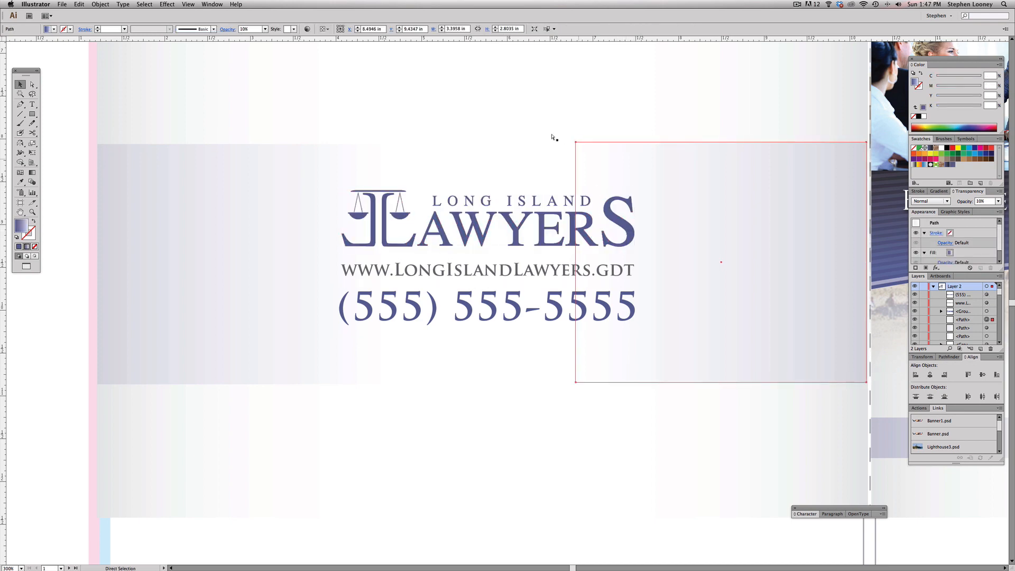
key(super+minus)
key(super+minus)
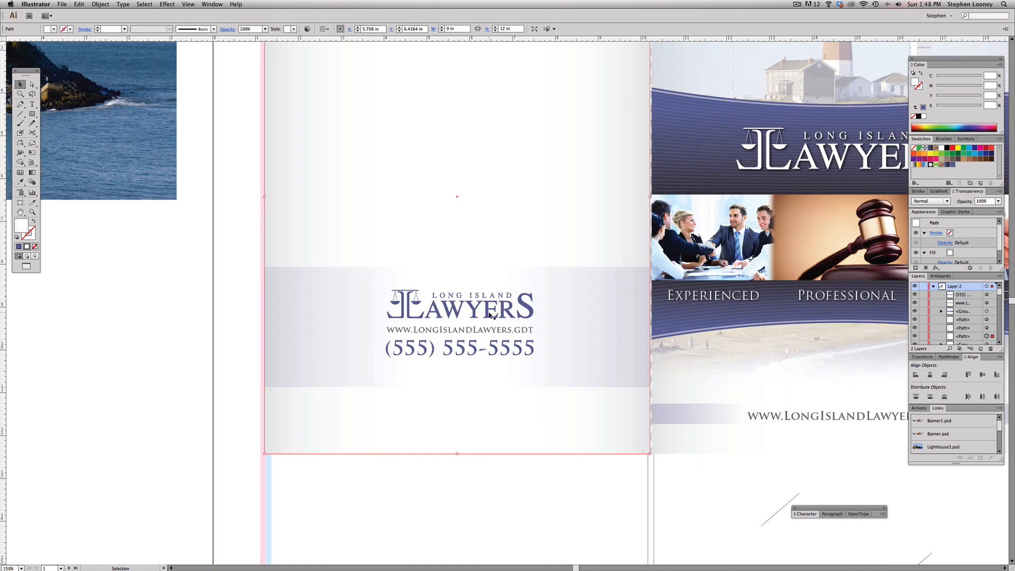
key(super+shift+a)
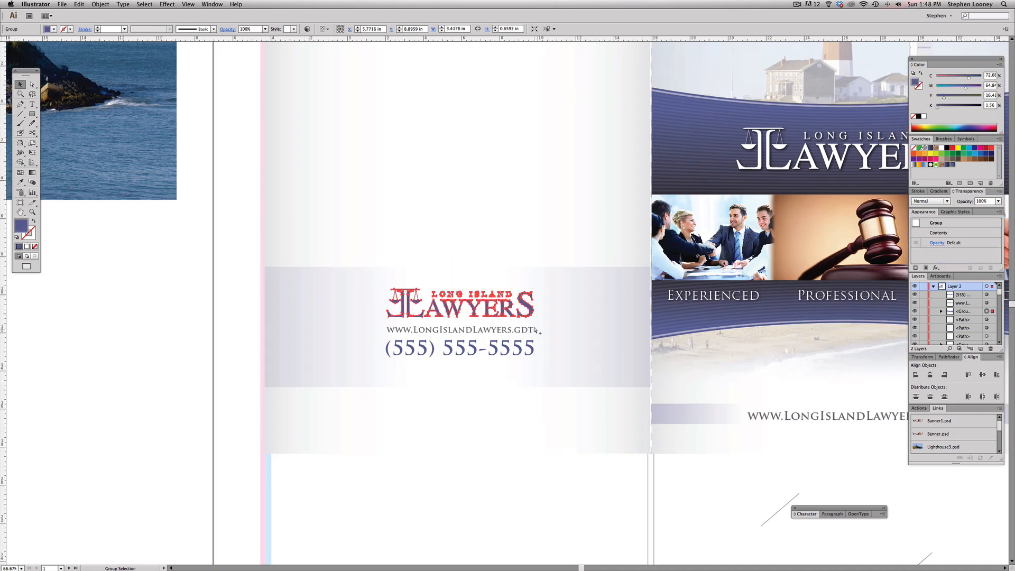
- Examine the outside and inside template pages alongside the mockup
key(super+minus)
key(super+minus)
drag(510, 300, 467, 325)
drag(571, 323, 506, 391)
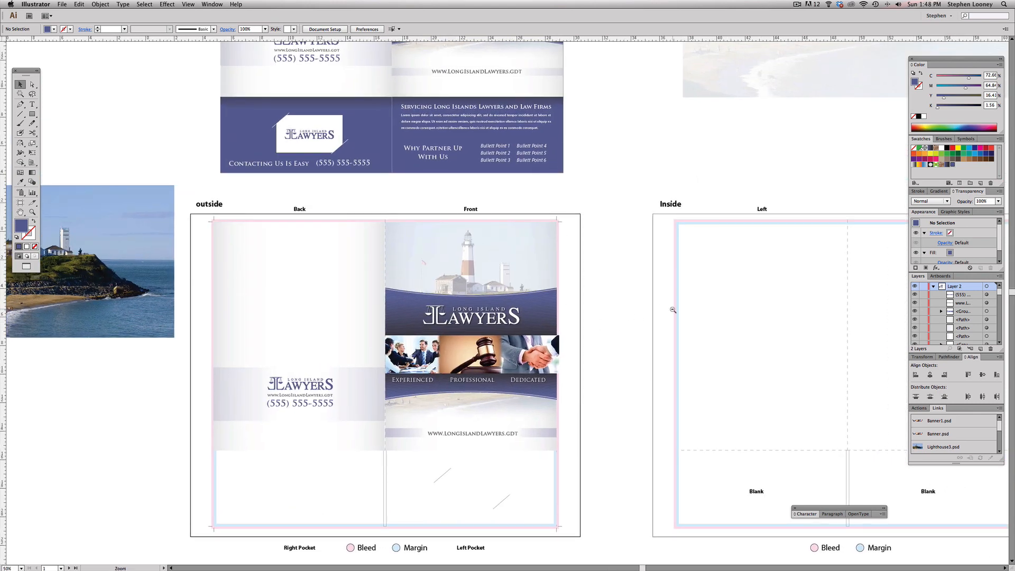
key(super+minus)
click(579, 133)
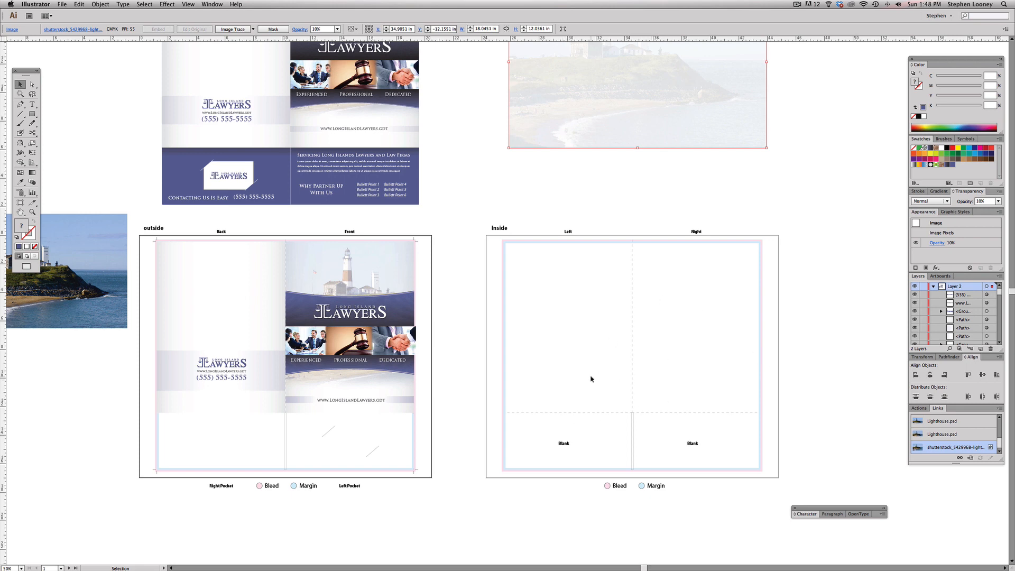
drag(564, 313, 601, 317)
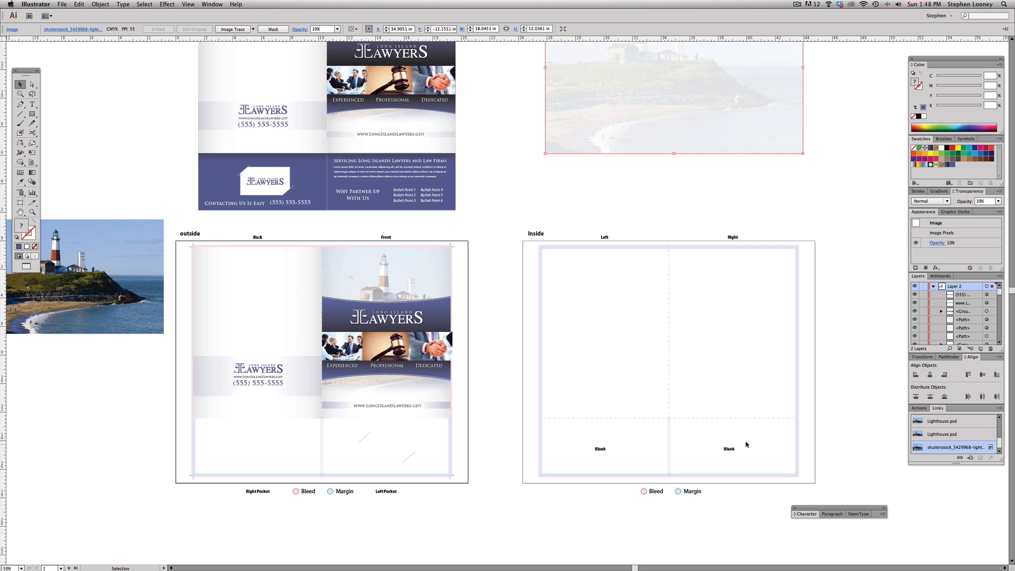
click(722, 444)
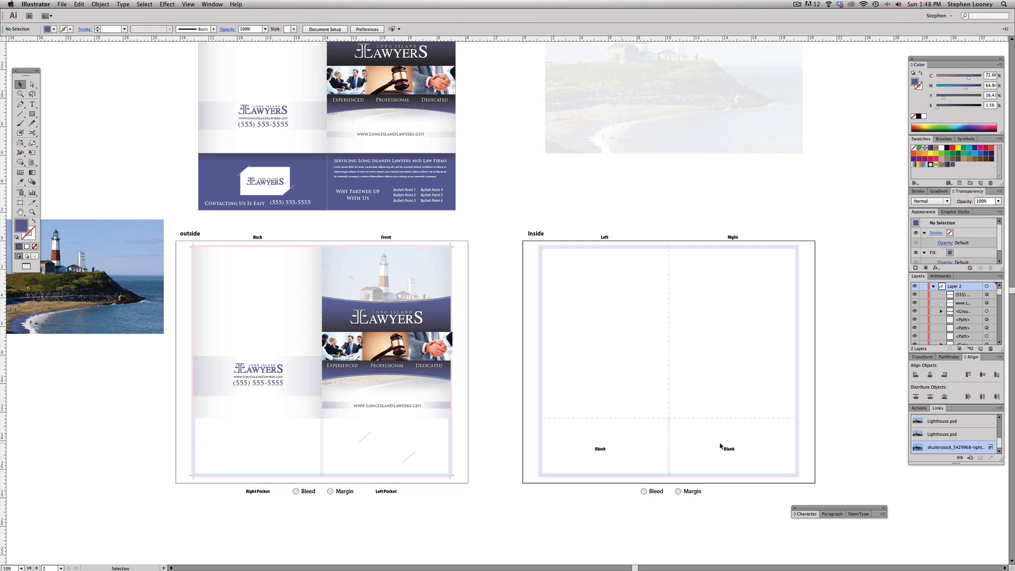
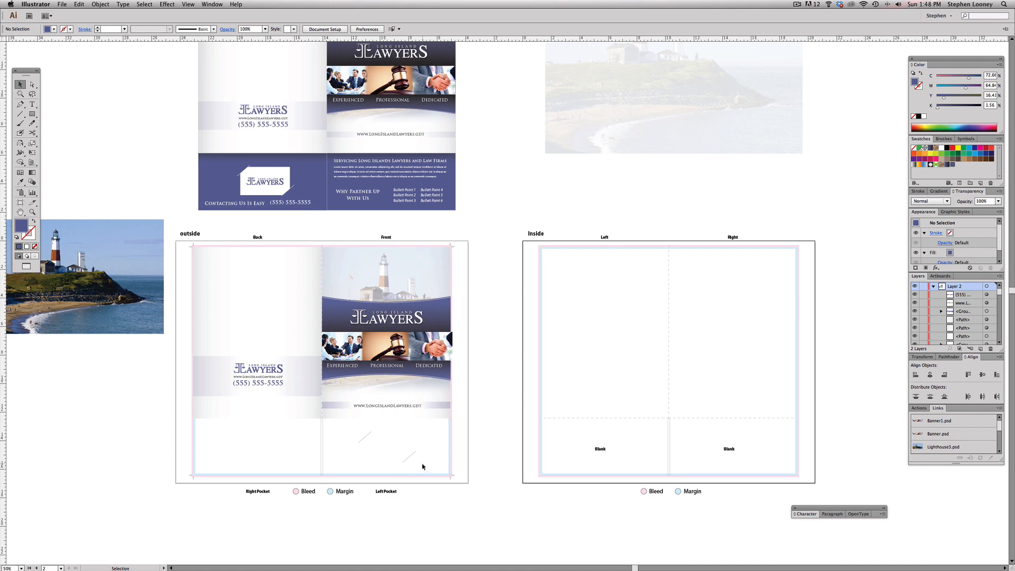
- Unlock the Template layer, move the business card slits from the left pocket to the right pocket, and relock the layer
drag(406, 457, 419, 460)
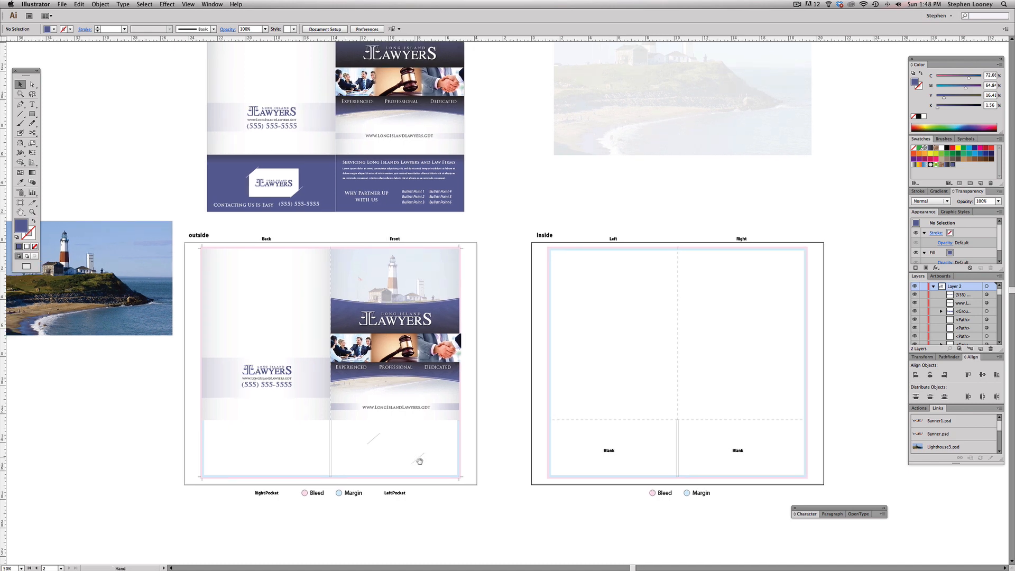
click(351, 418)
click(852, 218)
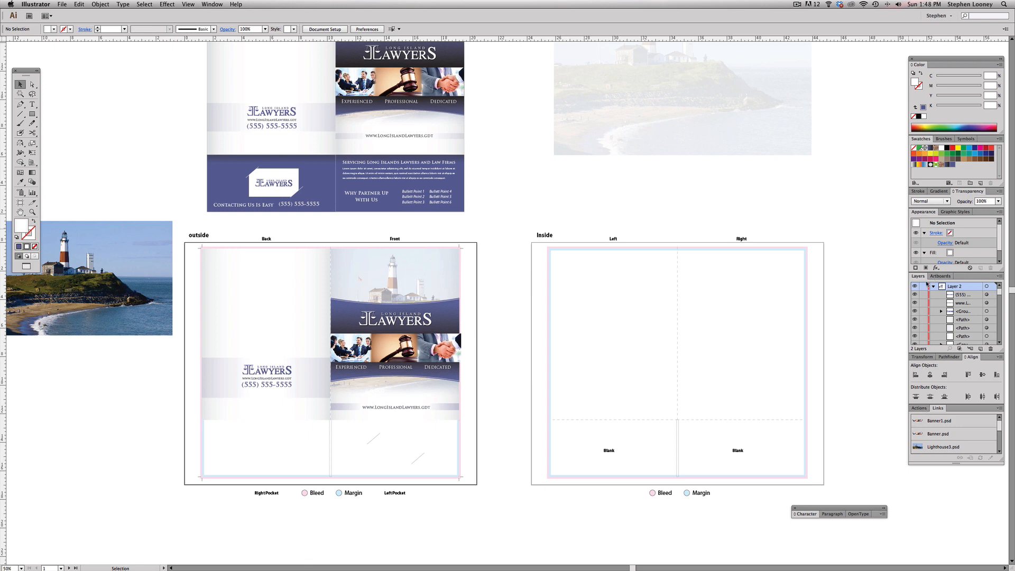
click(933, 287)
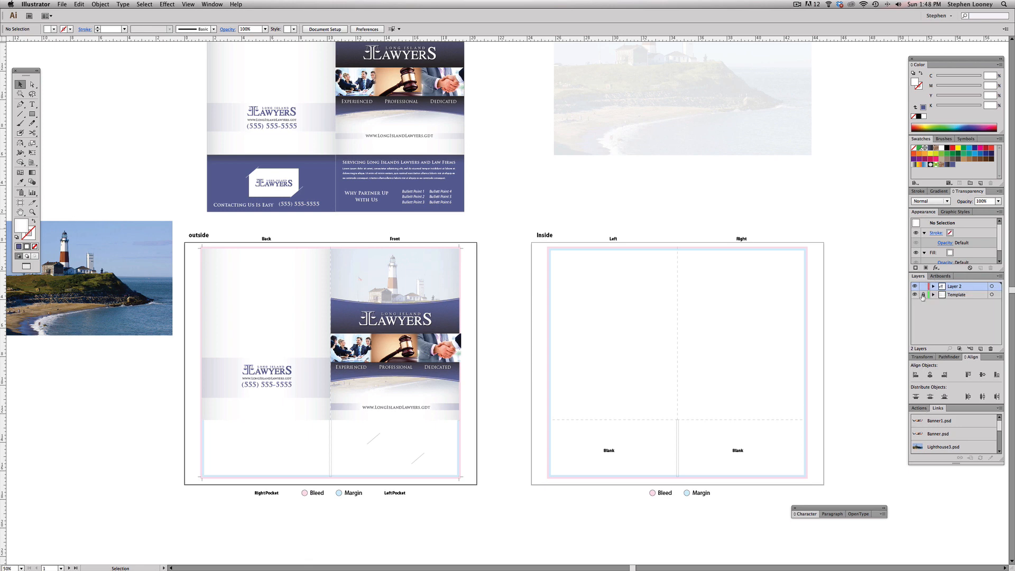
drag(365, 433, 420, 461)
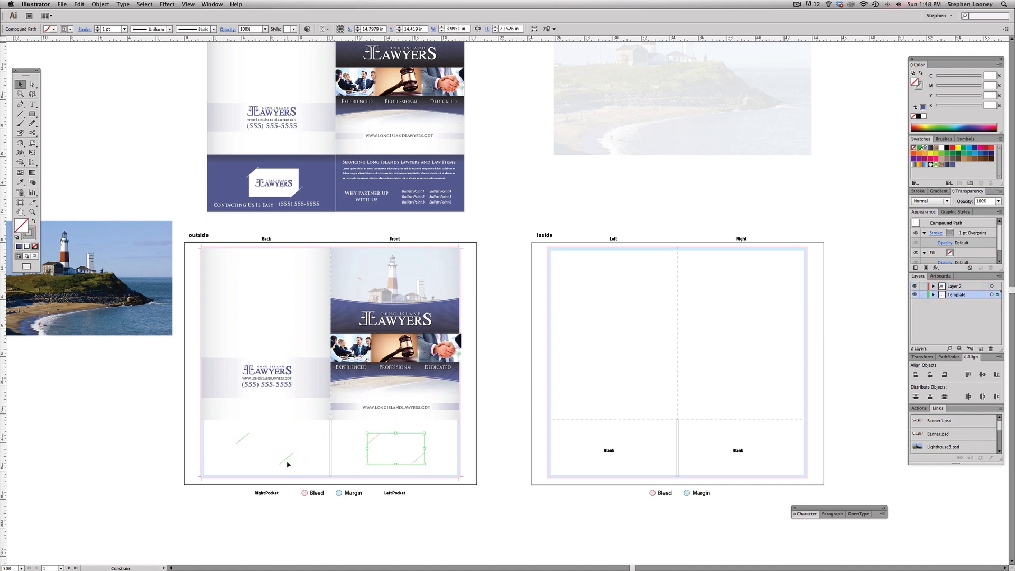
drag(287, 465, 288, 464)
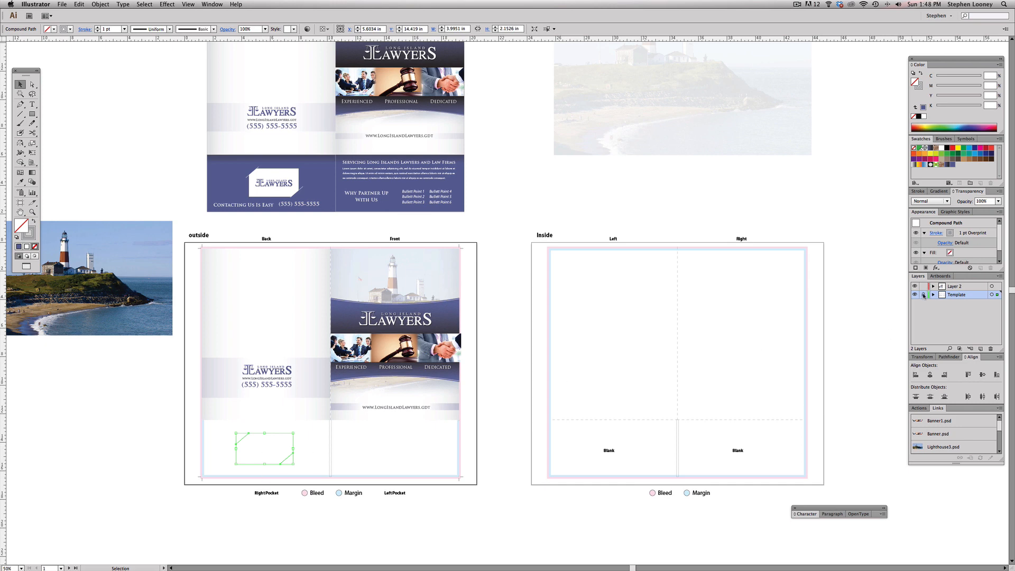
click(924, 294)
- Move the full-colour lighthouse photo onto the inside page and align it with the upper-left corner of the artwork area
drag(588, 213, 525, 216)
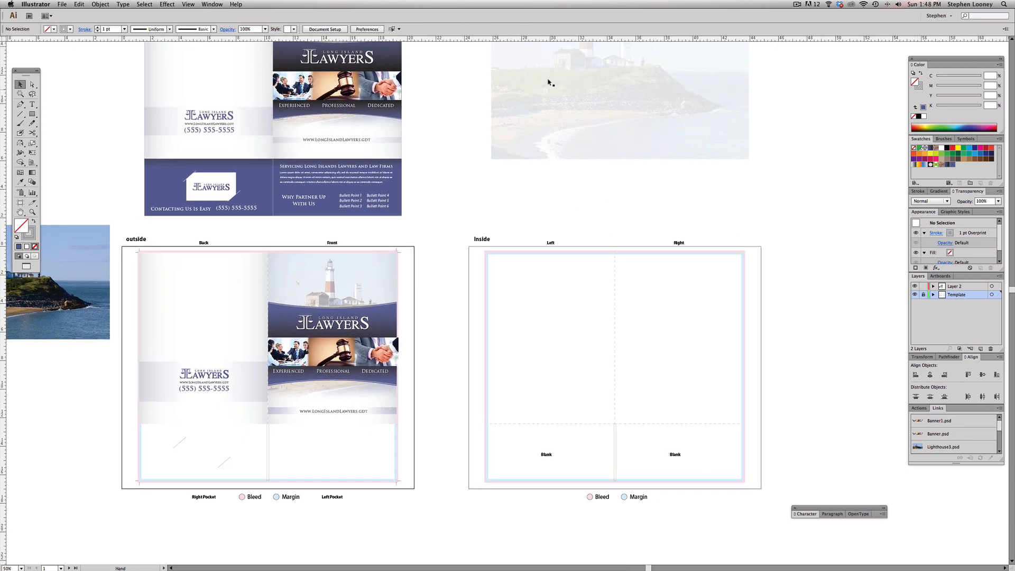
drag(343, 165, 474, 172)
drag(122, 297, 671, 325)
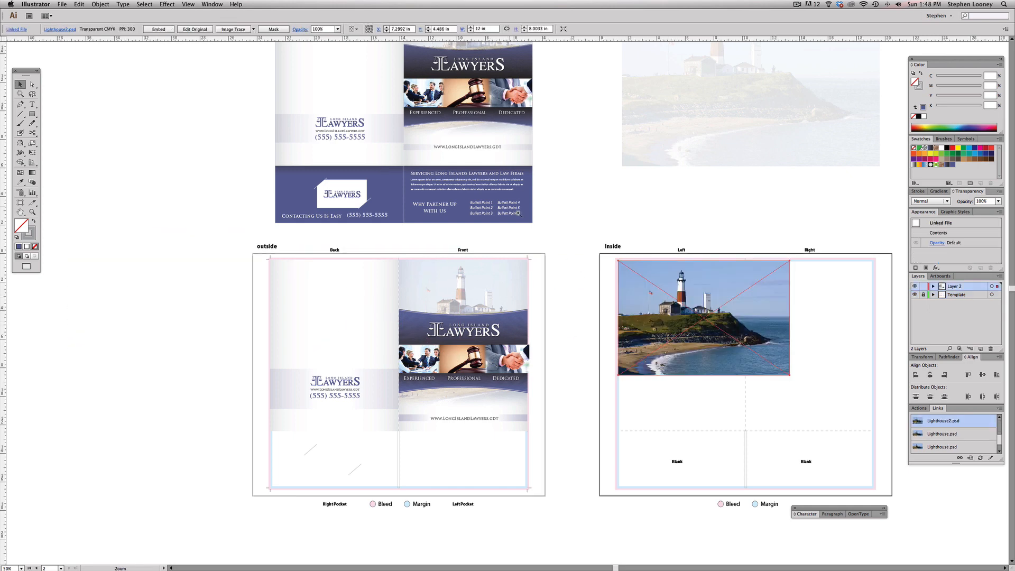
drag(512, 208, 938, 545)
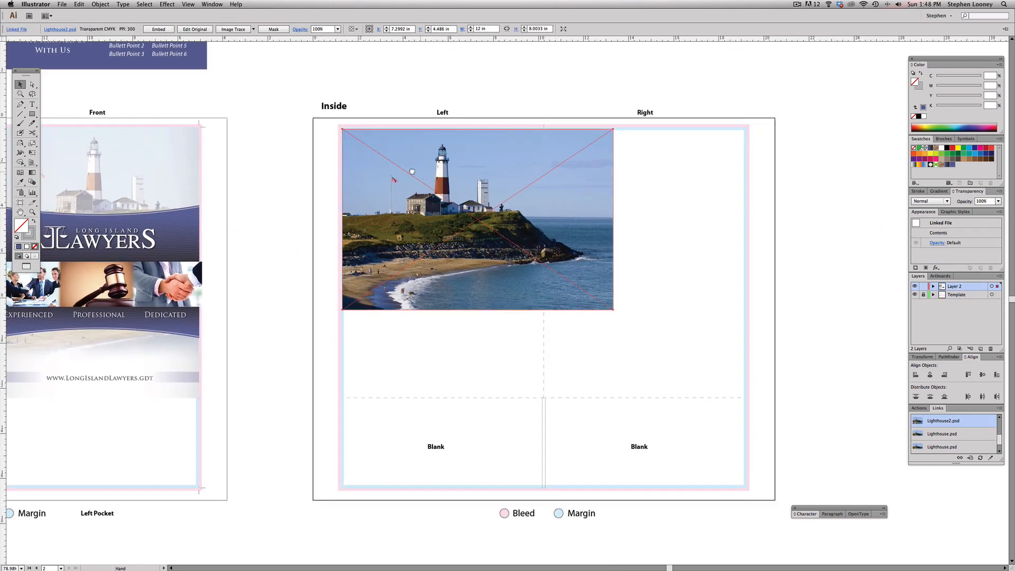
drag(306, 102, 509, 285)
- Lower the opacity of the lighthouse photo on the inside page to 10%
alt+super+click(600, 362)
alt+super+click(600, 362)
alt+super+click(600, 362)
alt+super+click(600, 362)
alt+super+click(599, 362)
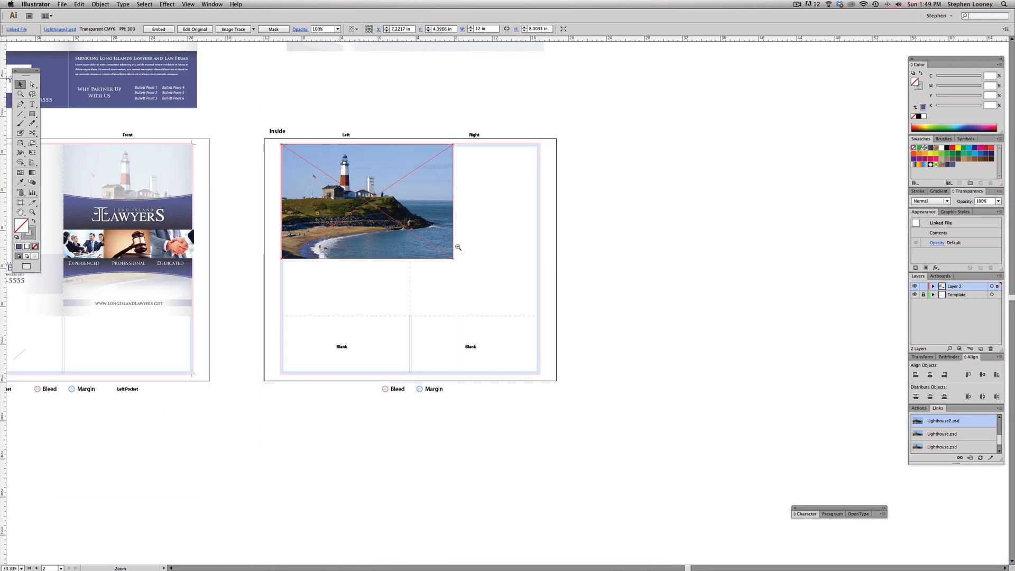
alt+super+click(458, 245)
drag(403, 266, 425, 270)
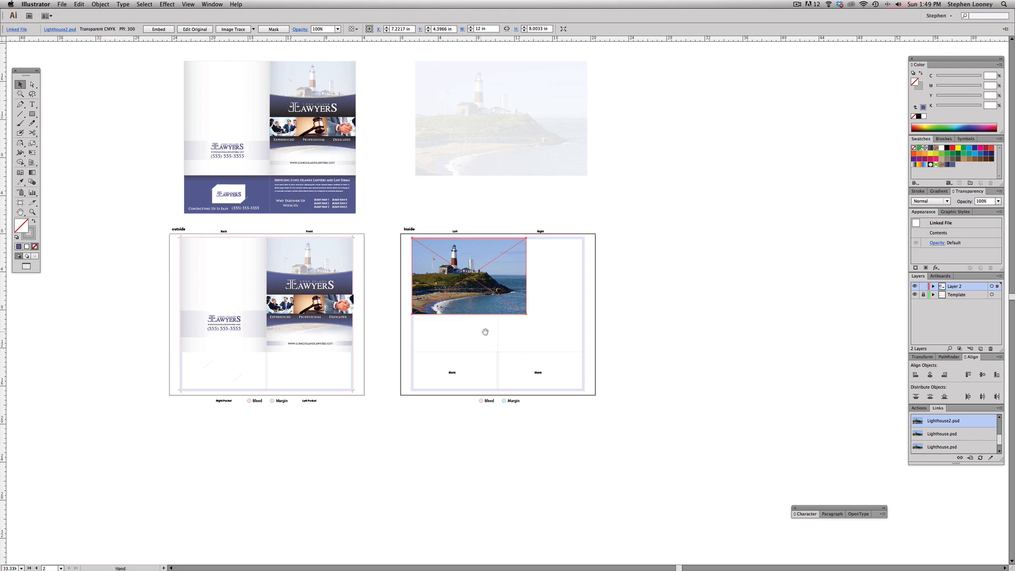
super+click(505, 332)
click(999, 202)
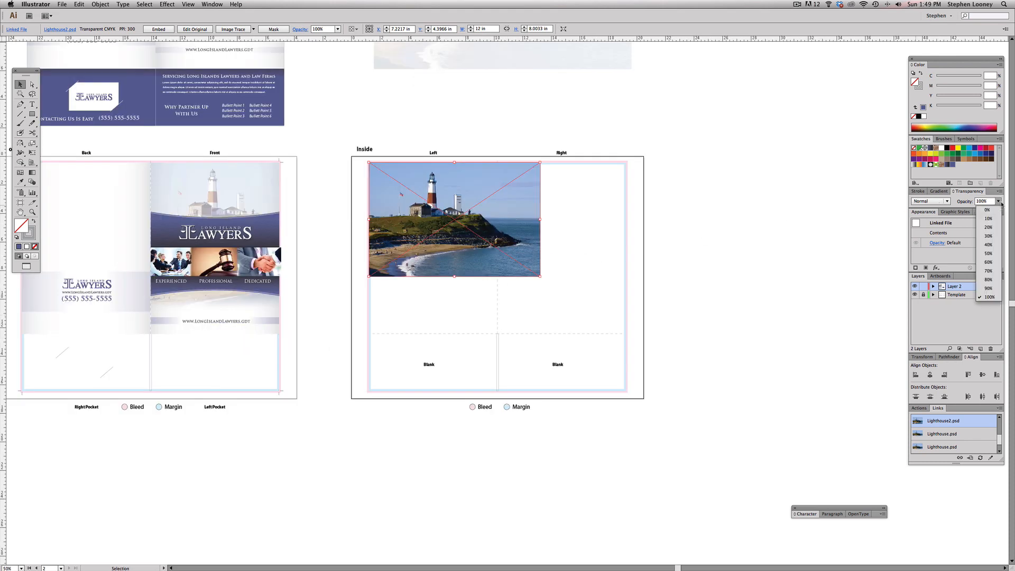
click(989, 219)
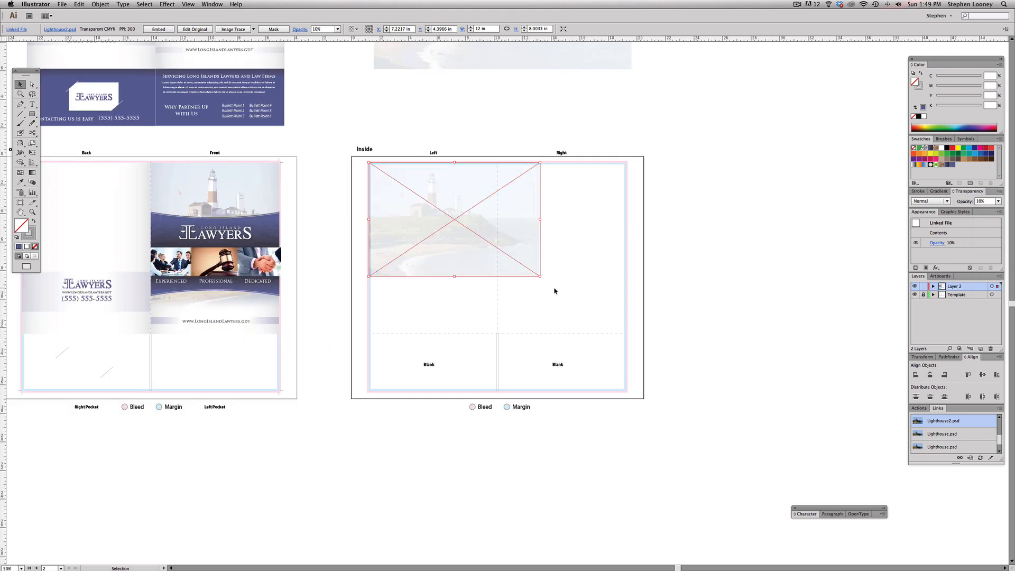
- Enlarge the faded lighthouse photo to span both inside panels down to the pocket fold line
drag(541, 277, 626, 340)
click(718, 342)
key(a)
scroll(582, 275, up, 5)
scroll(582, 275, left, 2)
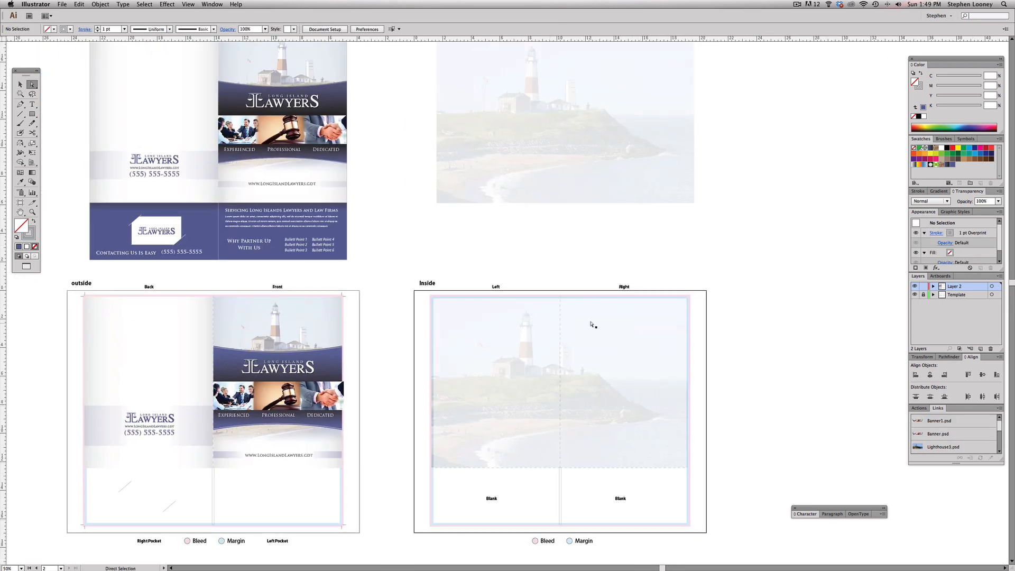
scroll(593, 324, up, 2)
scroll(565, 291, down, 3)
scroll(541, 325, down, 3)
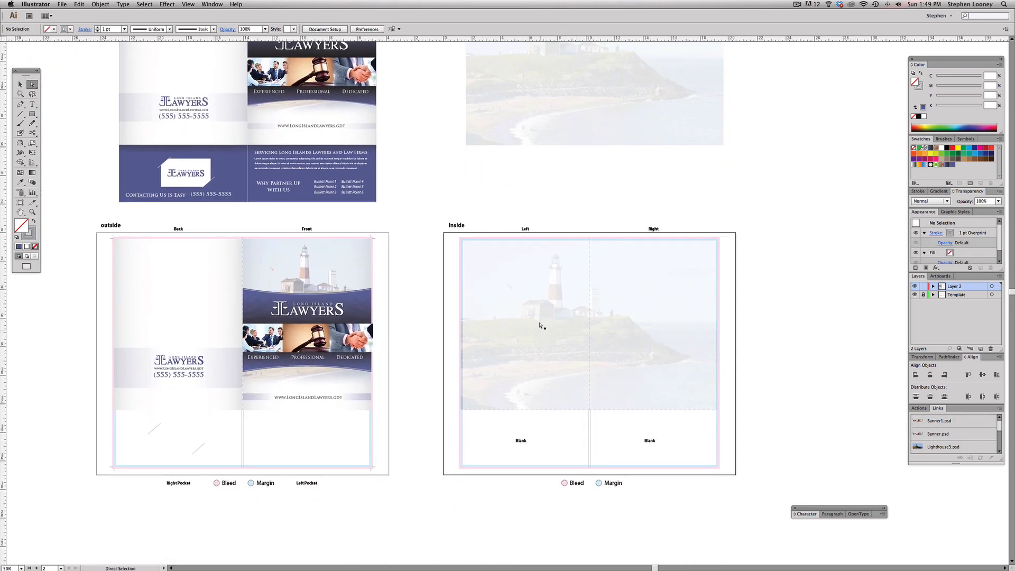
scroll(682, 260, left, 1)
scroll(506, 374, left, 1)
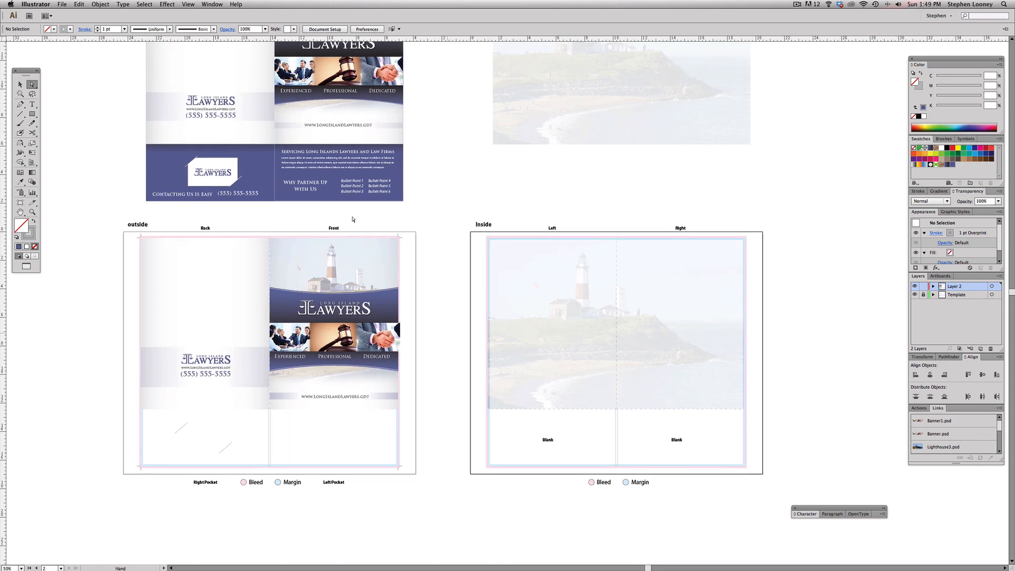
- Place the mockup's blue pocket section in the empty area below the inside template page
click(19, 84)
drag(124, 152, 437, 198)
click(466, 158)
drag(408, 127, 414, 214)
drag(375, 163, 728, 520)
click(749, 495)
drag(750, 456, 742, 381)
drag(453, 370, 851, 563)
key(super+1)
drag(534, 282, 548, 308)
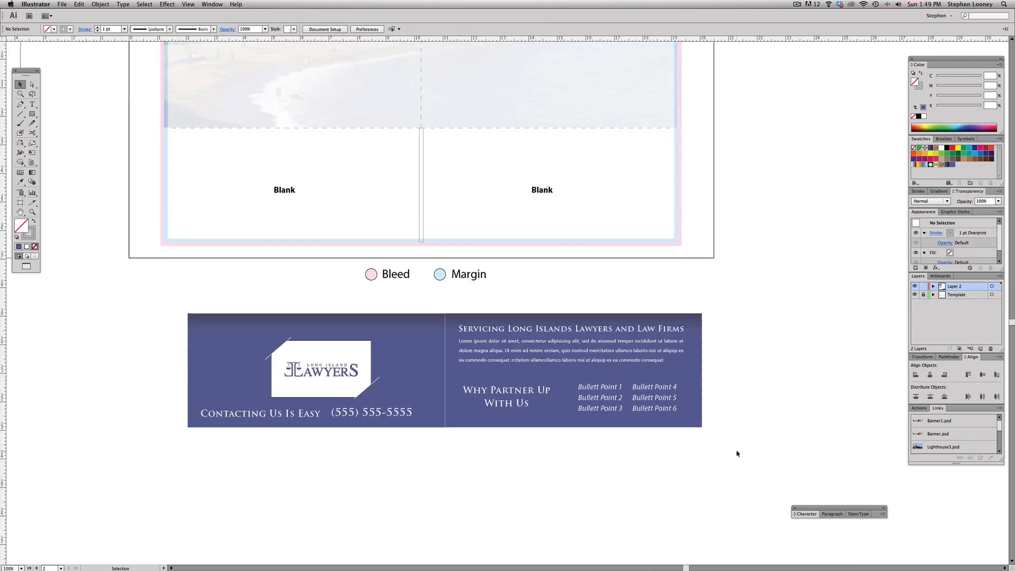
- Swap the two pocket panels so the Servicing Long Islands Lawyers panel is left of the contact panel
drag(738, 453, 469, 310)
drag(690, 320, 481, 451)
drag(443, 383, 674, 381)
click(585, 286)
drag(513, 267, 585, 341)
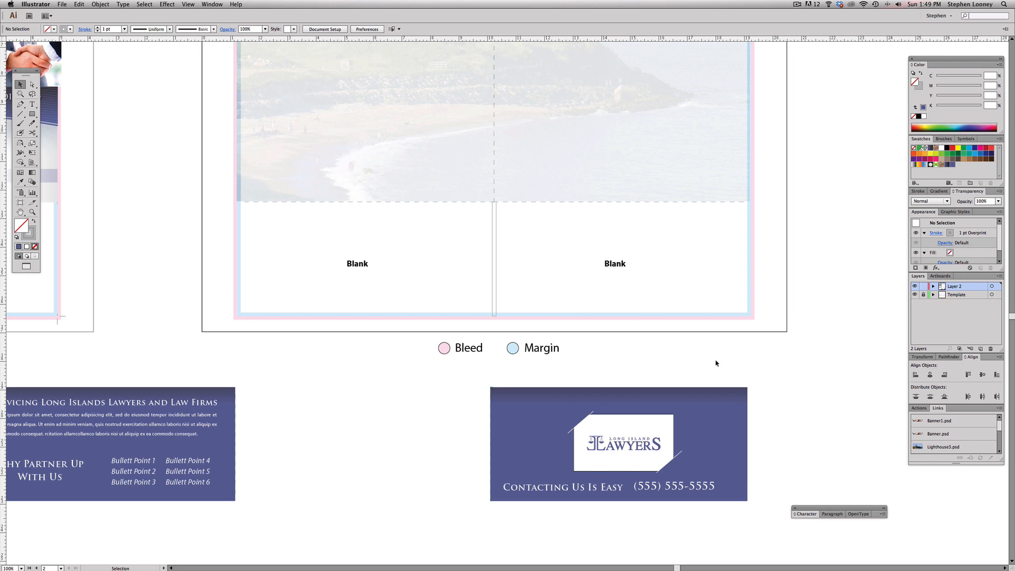
drag(522, 279, 526, 297)
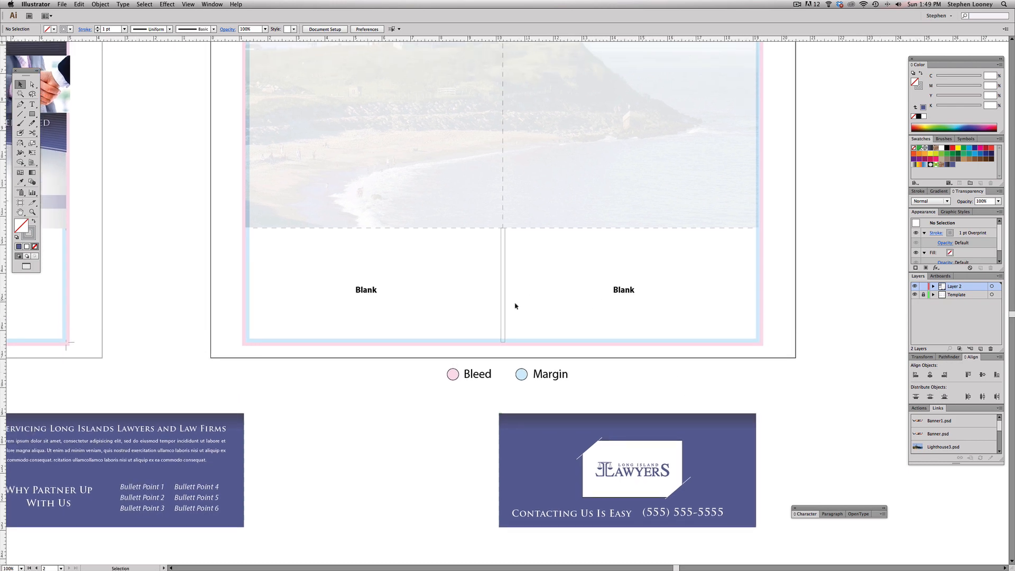
drag(412, 336, 424, 334)
drag(643, 461, 791, 424)
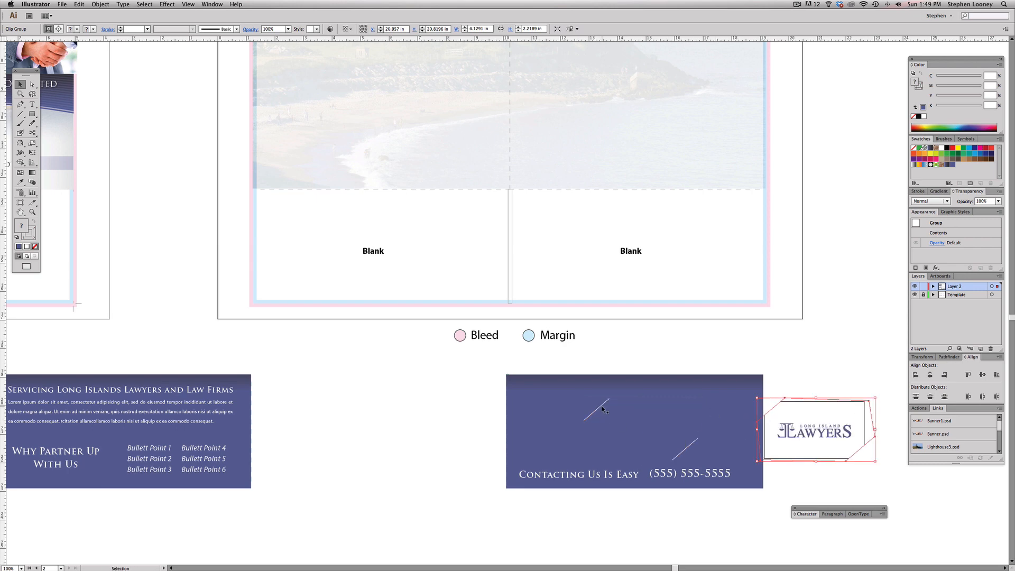
key(ctrl+z)
click(804, 358)
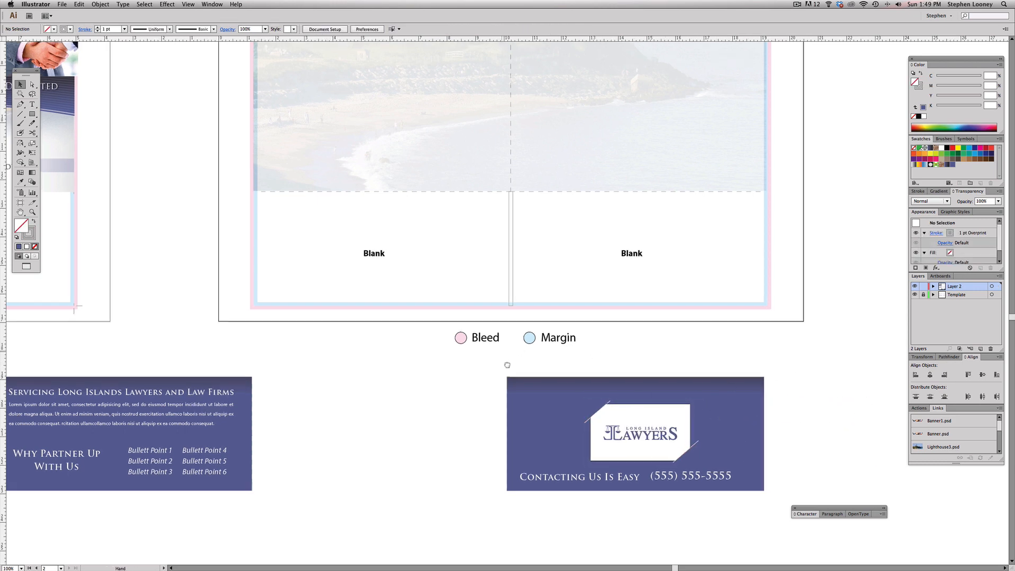
- Move the Servicing Long Islands Lawyers panel closer to the contact panel, below the inside page's left pocket
scroll(506, 362, up, 1)
drag(550, 390, 656, 391)
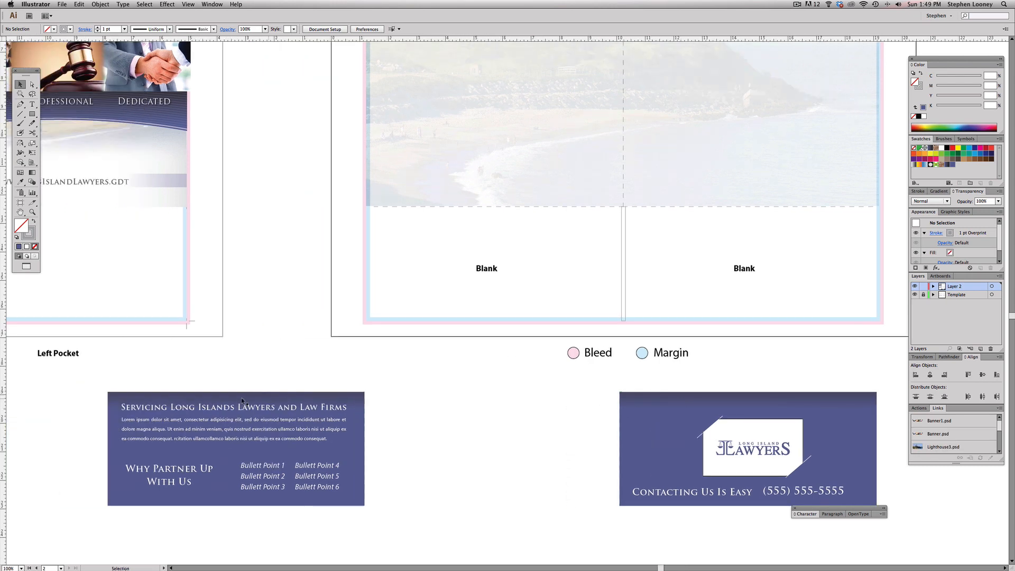
drag(84, 400, 358, 521)
drag(362, 412, 572, 403)
click(625, 507)
scroll(381, 374, right, 2)
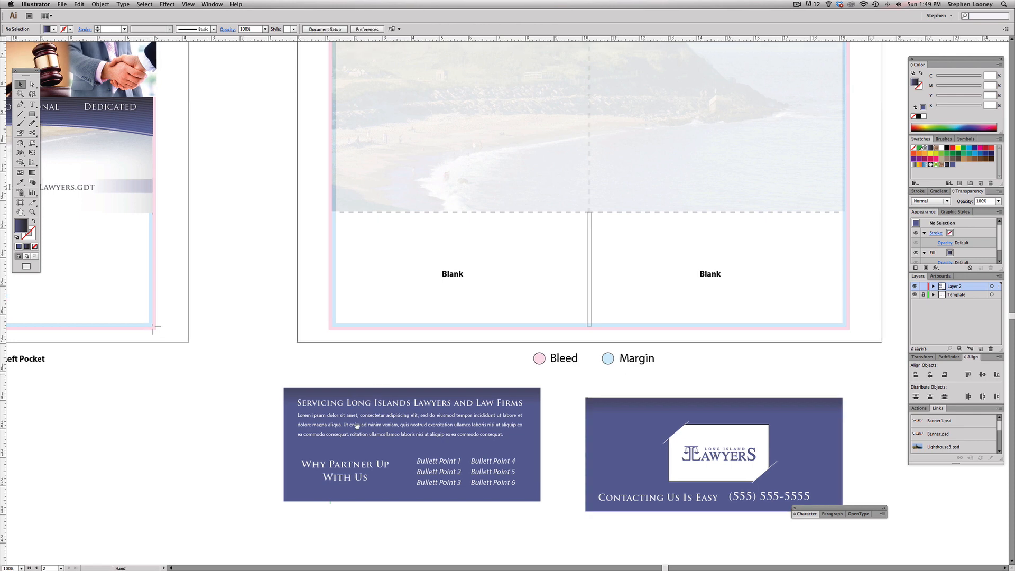
- Draw a rectangle about 8.92 × 4.03 in over the inside left pocket, using the mockup panel's blue gradient fill
scroll(315, 452, up, 3)
click(315, 452)
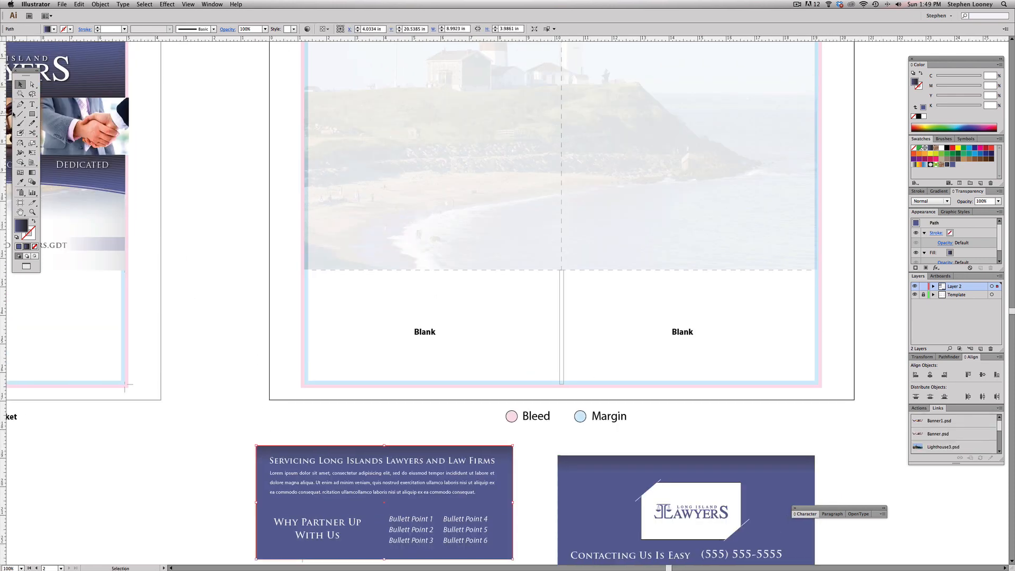
click(33, 114)
drag(305, 269, 559, 384)
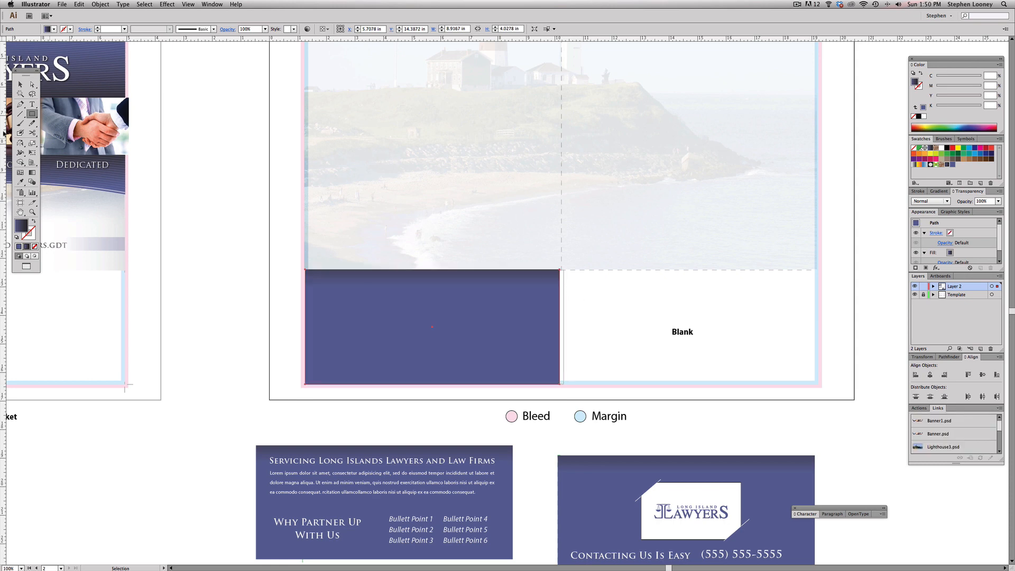
click(20, 84)
click(407, 324)
key(space)
drag(263, 299, 262, 288)
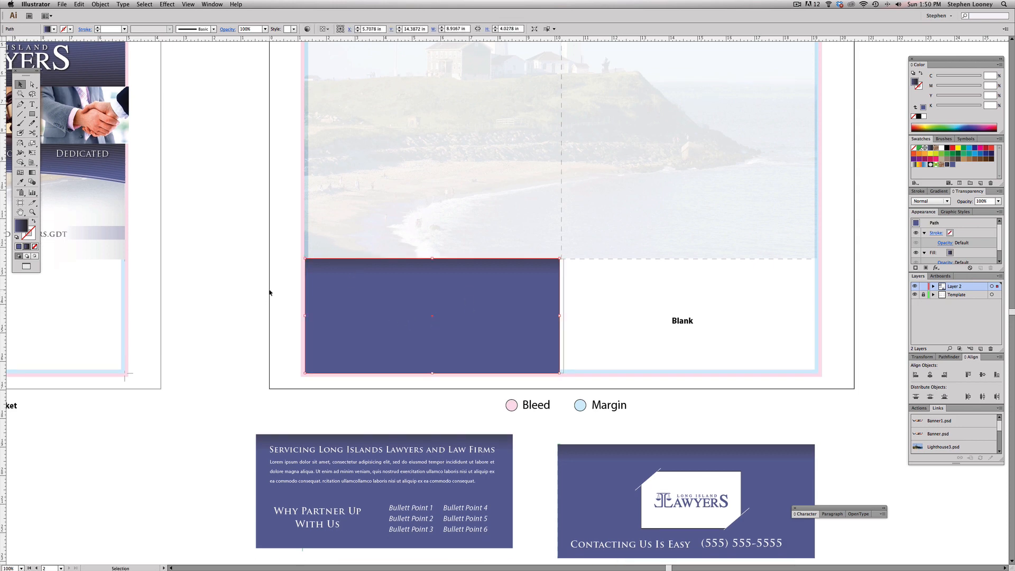
- Copy the Servicing Long Islands Lawyers and Law Firms heading onto the new pocket rectangle and bring it to the front
click(293, 451)
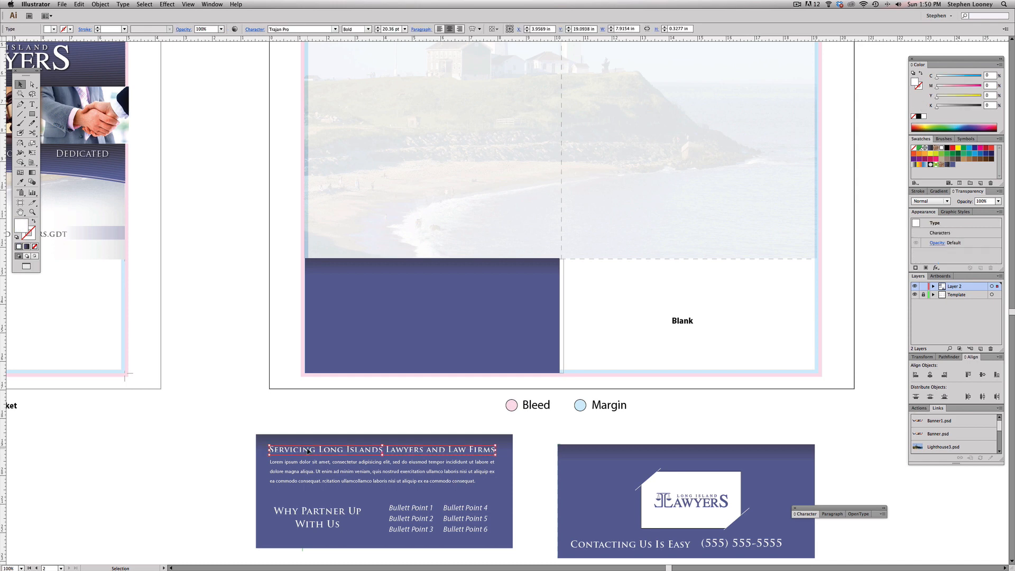
drag(309, 451, 356, 271)
click(100, 3)
mouse_move(105, 24)
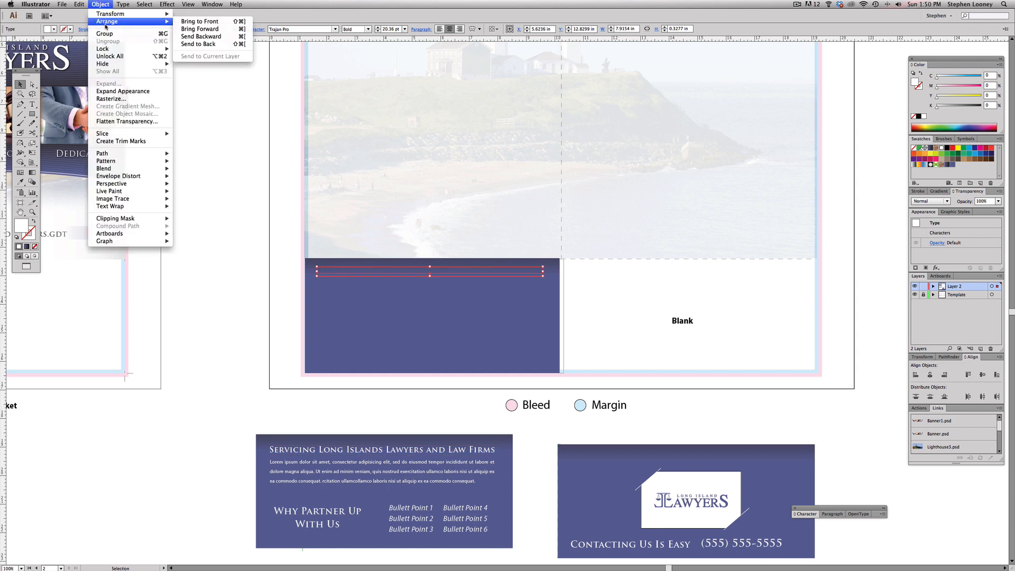
click(195, 21)
click(243, 228)
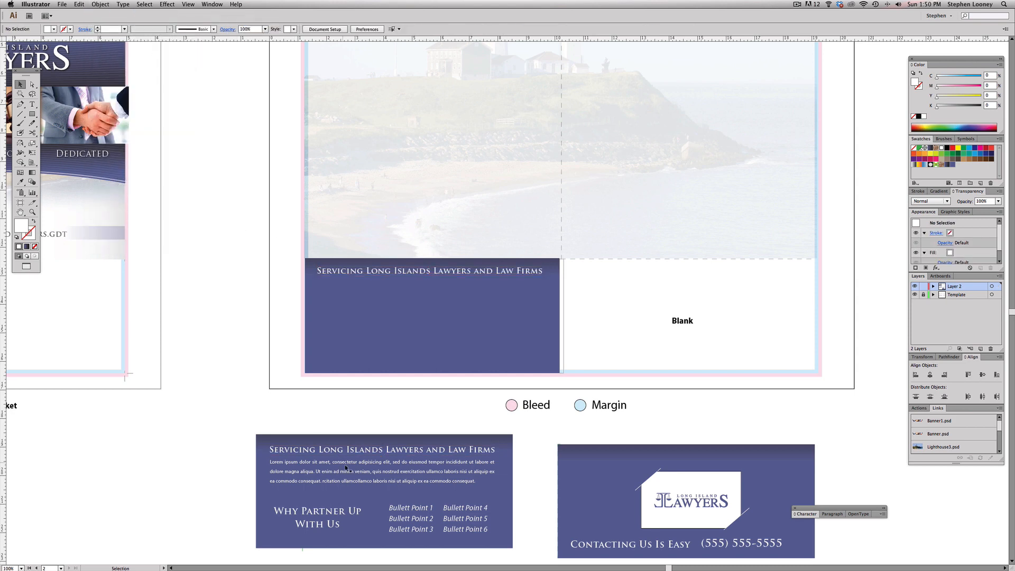
click(349, 465)
double_click(345, 465)
key(super+a)
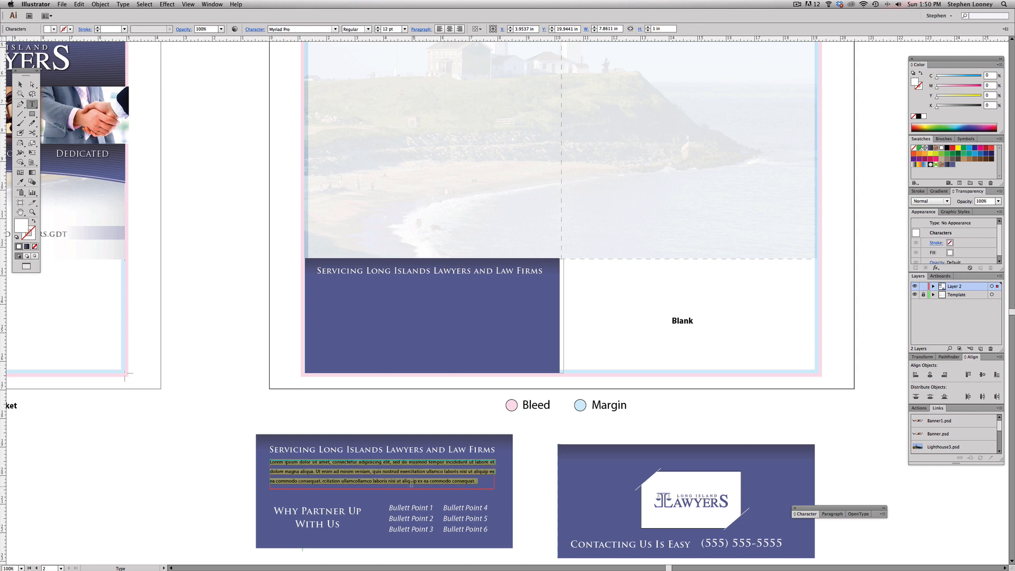
- Switch to Firefox, search Google for lorem ipsum and open the lipsum.com result
click(407, 560)
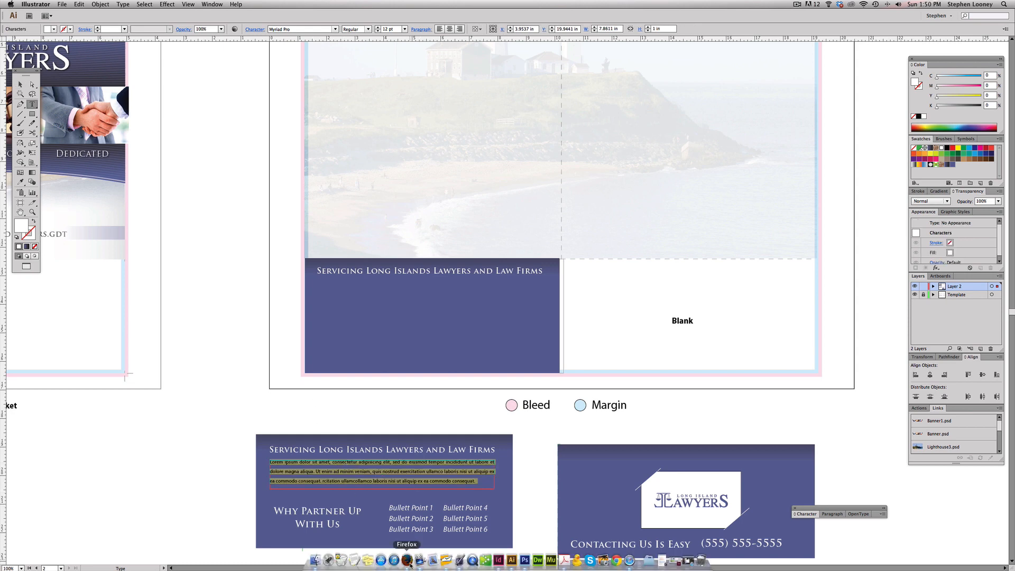
click(363, 97)
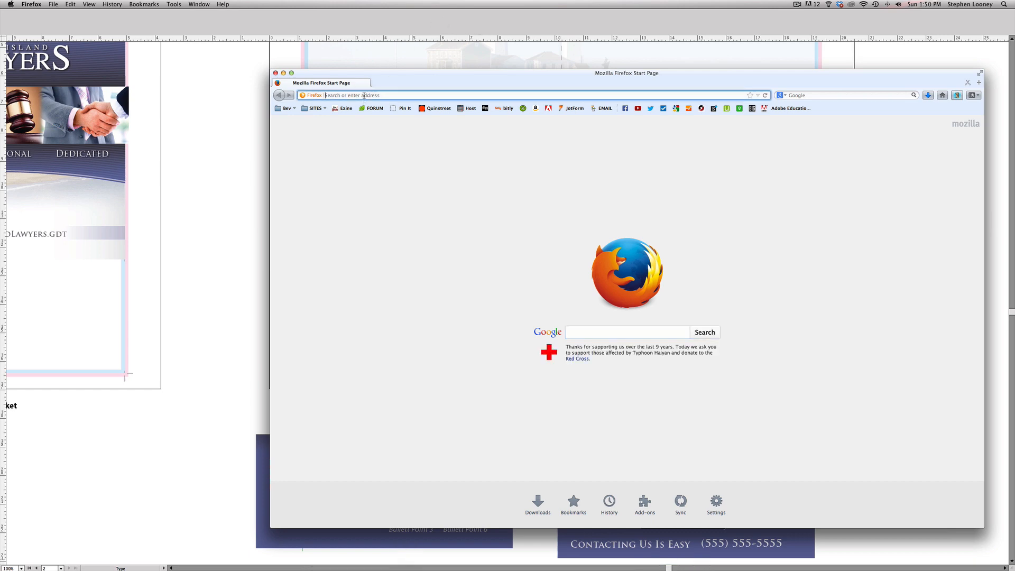
text(google.com)
key(Return)
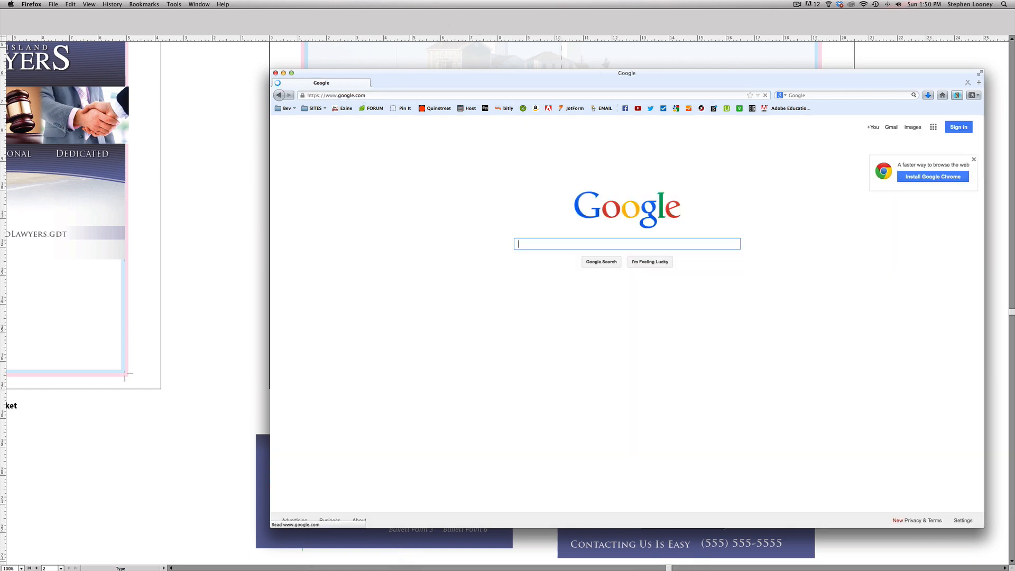
text(lorem ipsum)
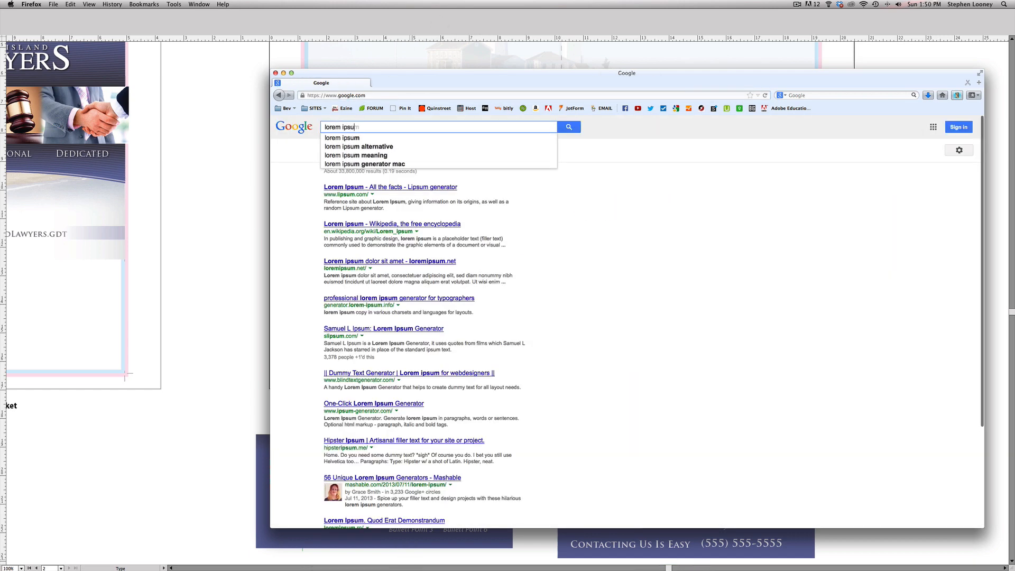
key(Return)
click(345, 187)
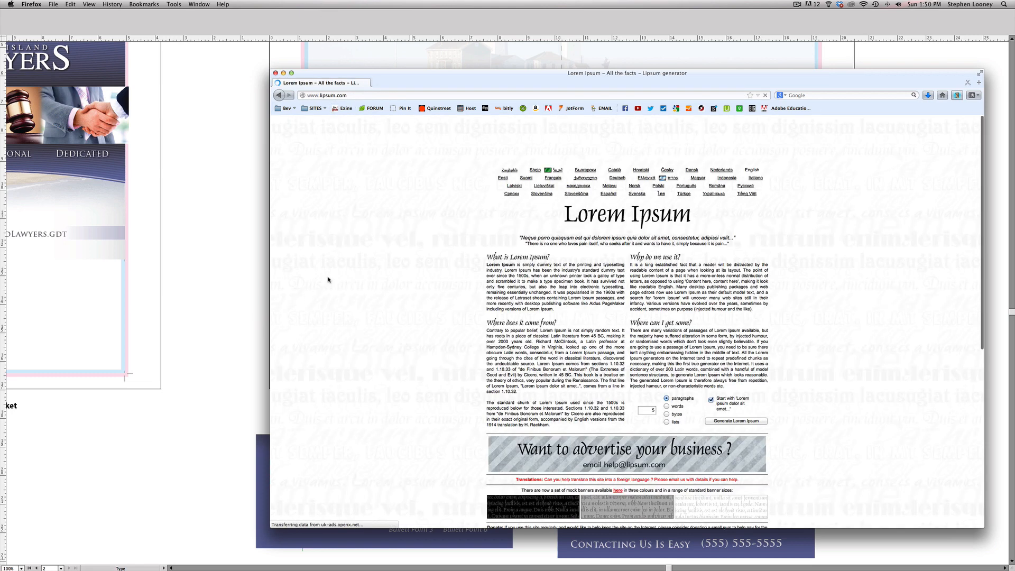
- Copy the standard Lorem Ipsum passage from the page
scroll(328, 280, down, 5)
triple_click(568, 424)
key(super+c)
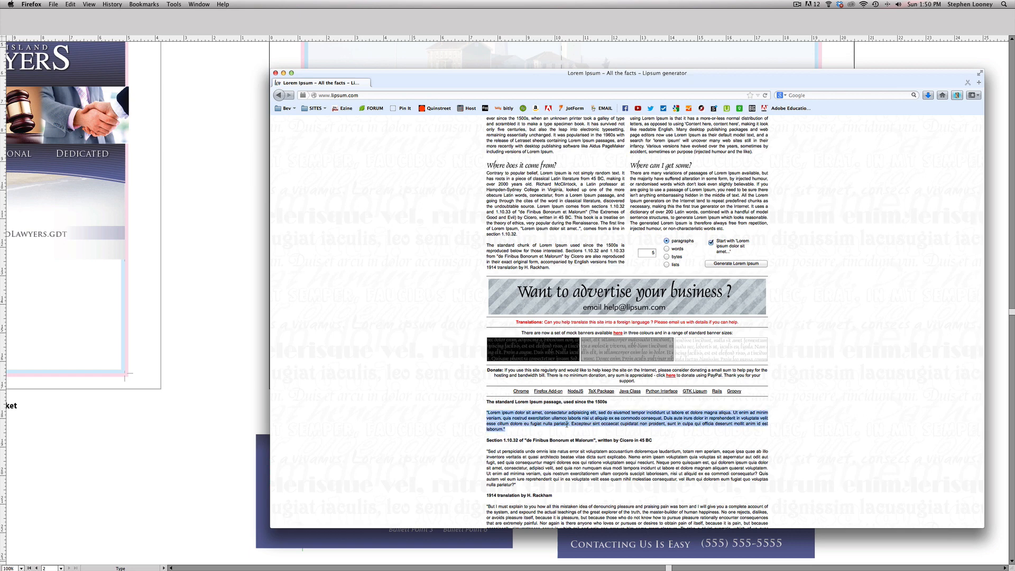
- Switch back to Illustrator and paste the passage into a new text area about 7.81 × 1.35 in below the left pocket's heading
key(super+Tab)
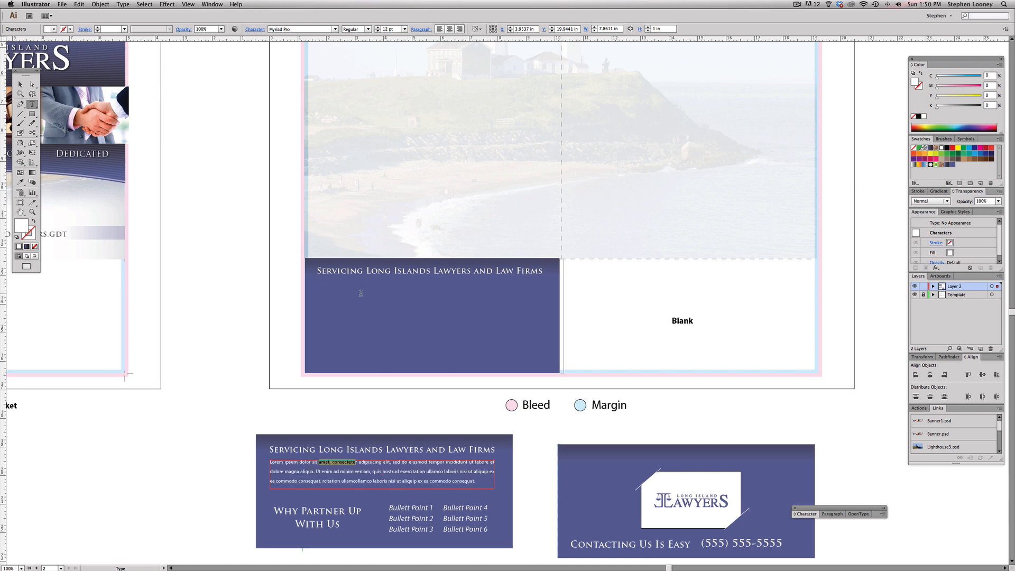
key(Escape)
key(t)
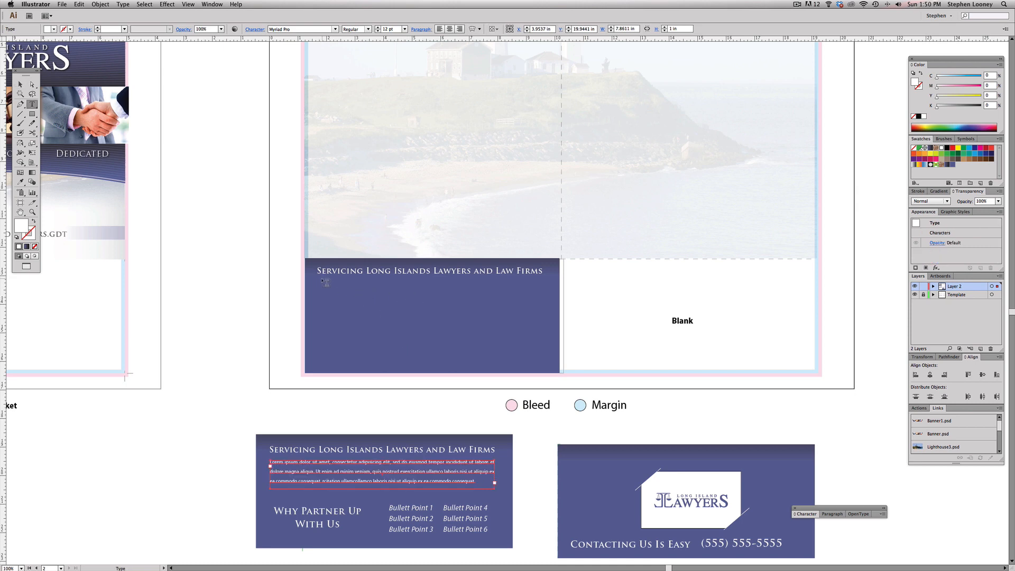
drag(320, 281, 543, 320)
key(super+v)
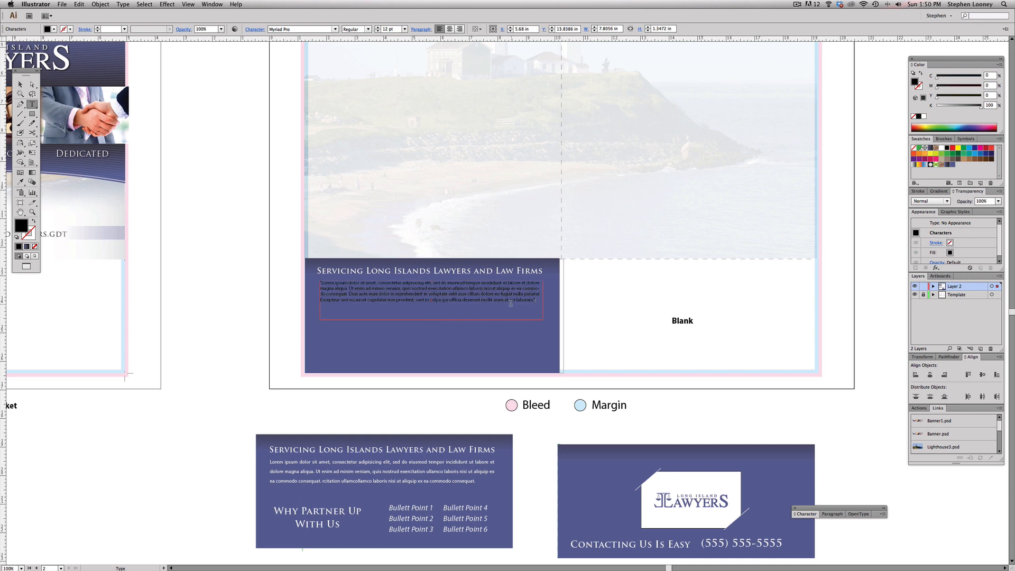
- Color all of the pasted Lorem Ipsum body text white
key(Escape)
double_click(498, 306)
key(super+a)
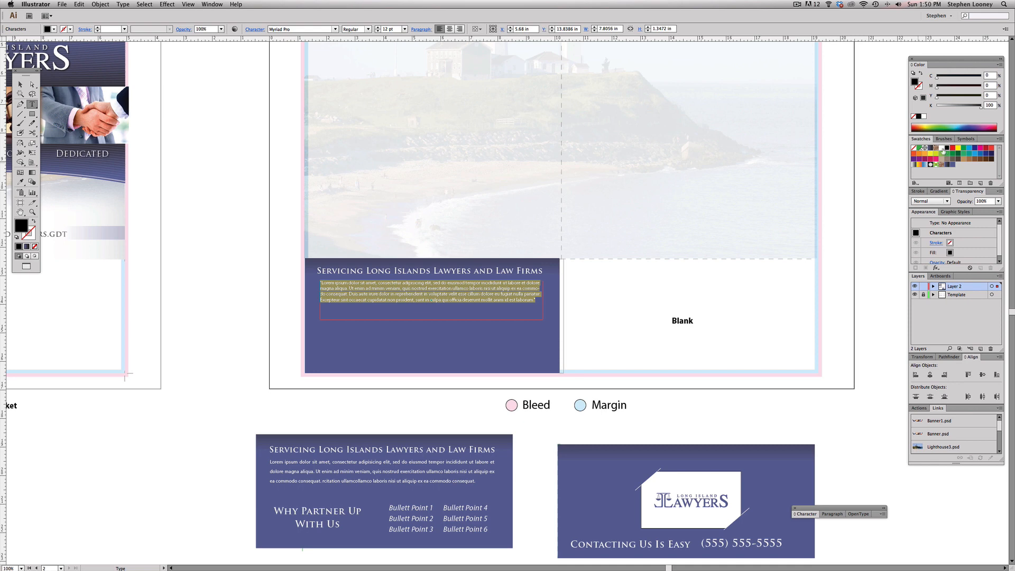
click(943, 148)
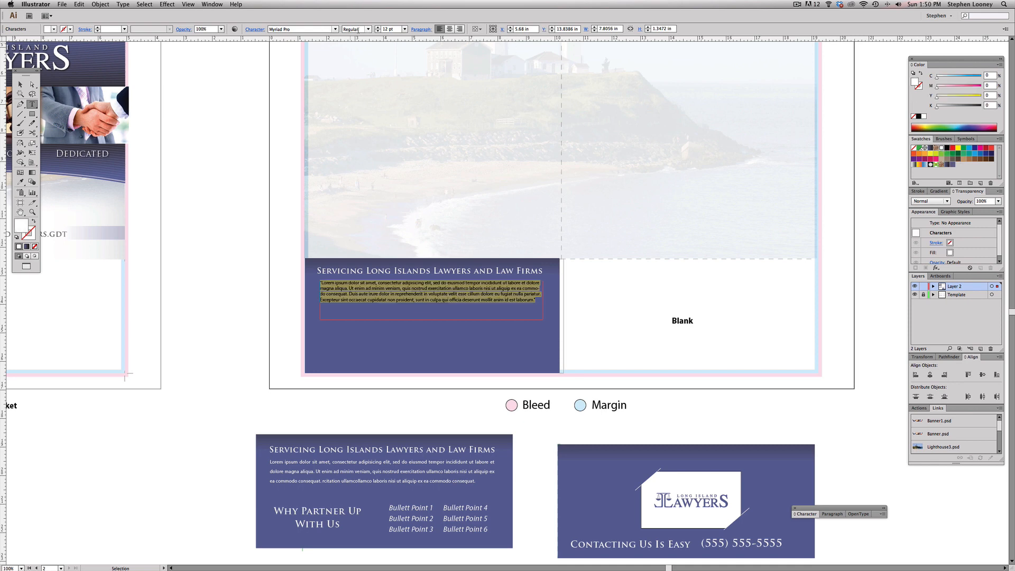
- Justify the body text with its last line aligned left and disable automatic hyphenation
click(421, 29)
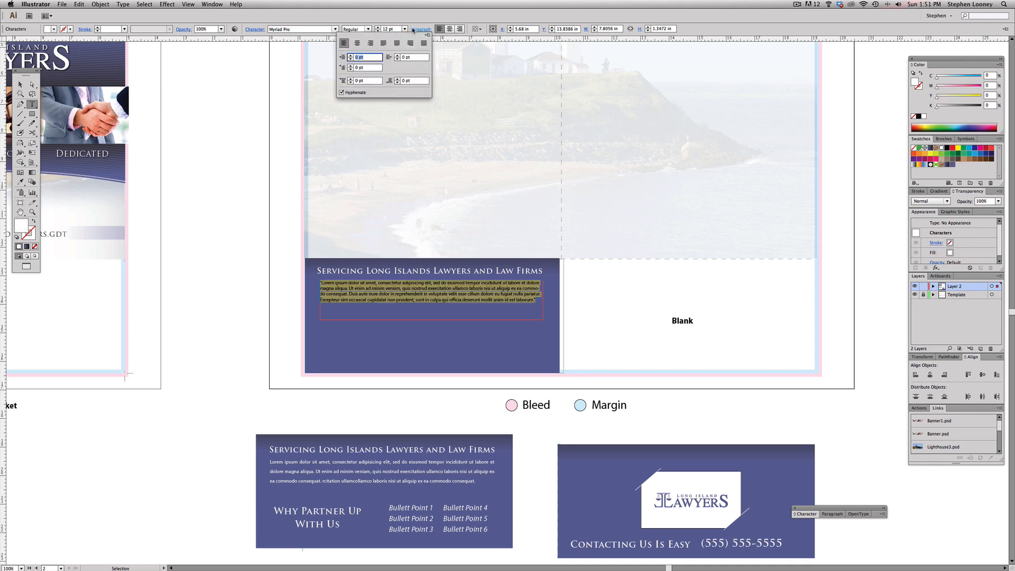
click(383, 44)
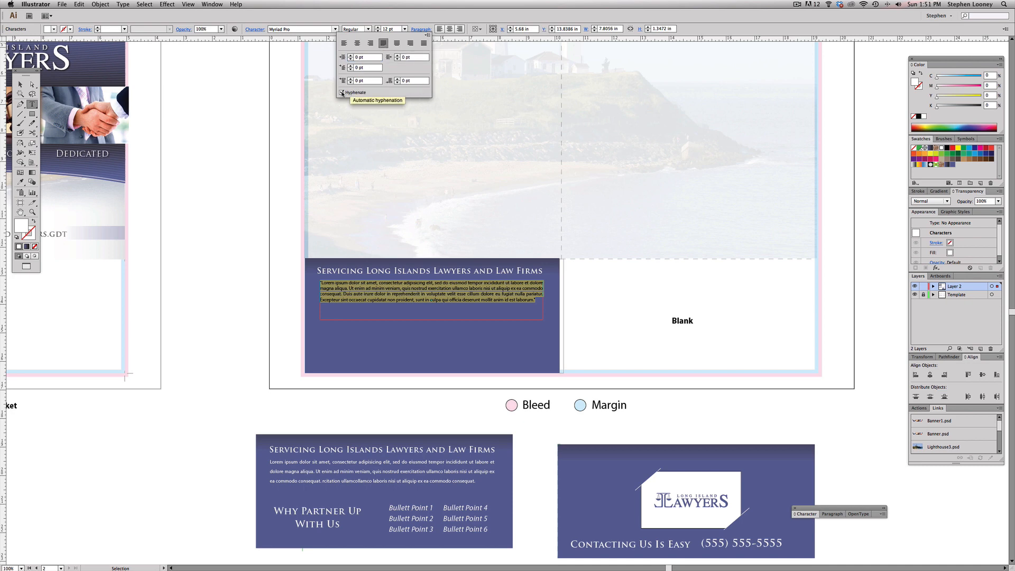
click(341, 93)
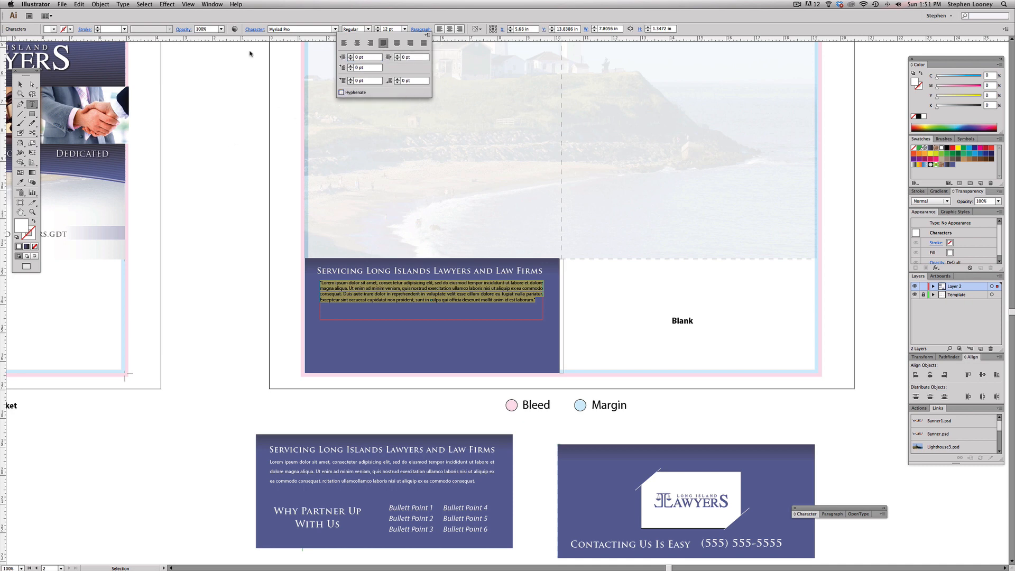
- Set the body text's leading to 21 pt, raise it by three more increments and deselect the text
click(254, 30)
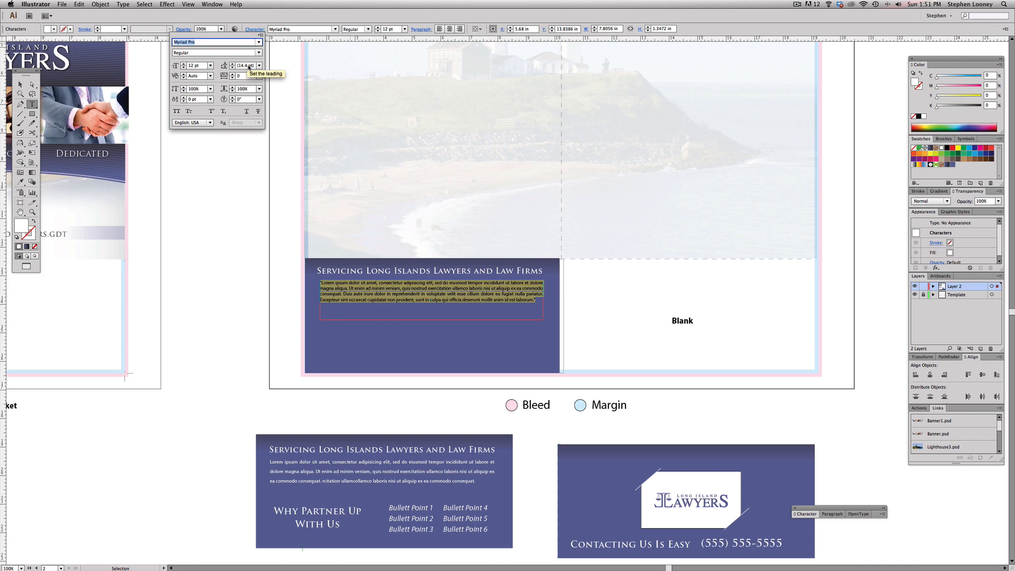
click(244, 66)
text(21)
key(Return)
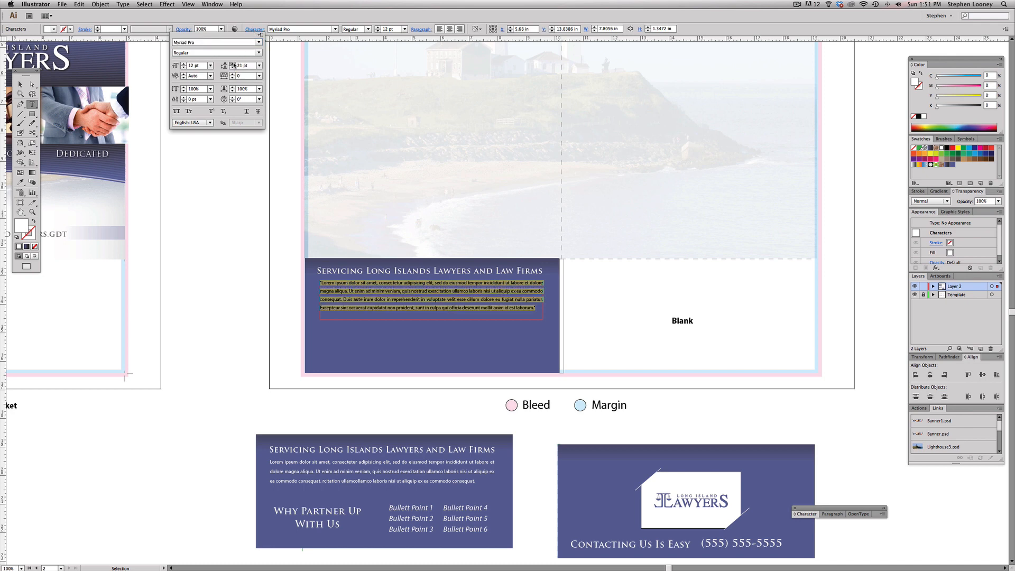
click(234, 64)
click(233, 64)
click(233, 64)
key(Escape)
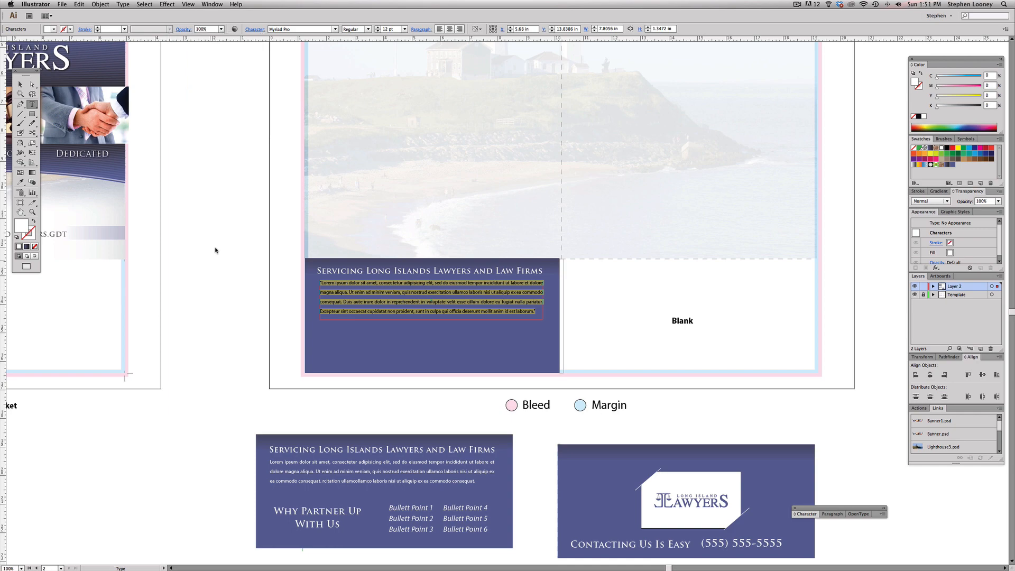
key(super+shift+a)
key(f)
drag(227, 67, 250, 56)
key(f)
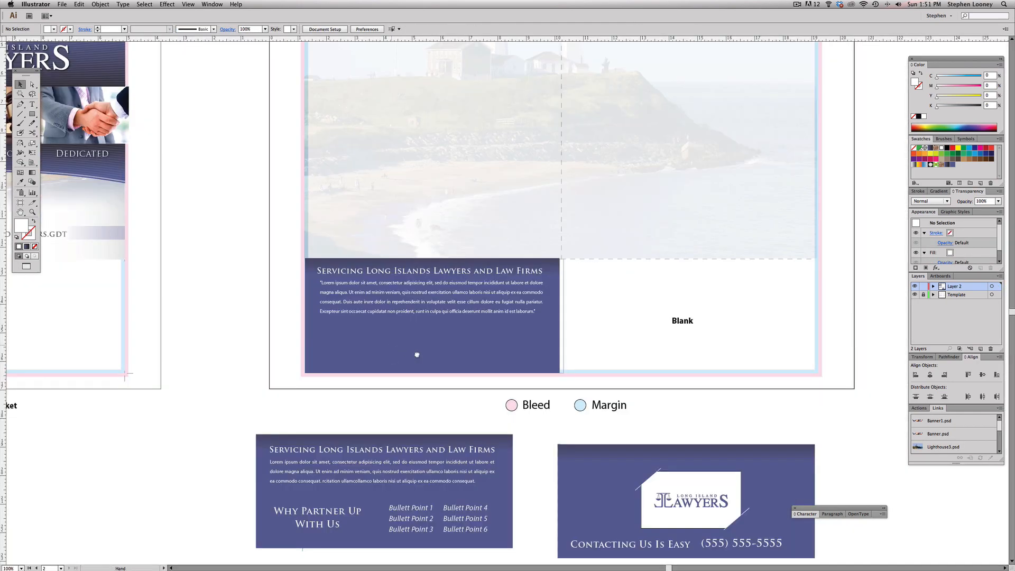
- Widen the body text area to about 7.88 in and delete the passage's opening and closing quotation marks
click(352, 297)
key(a)
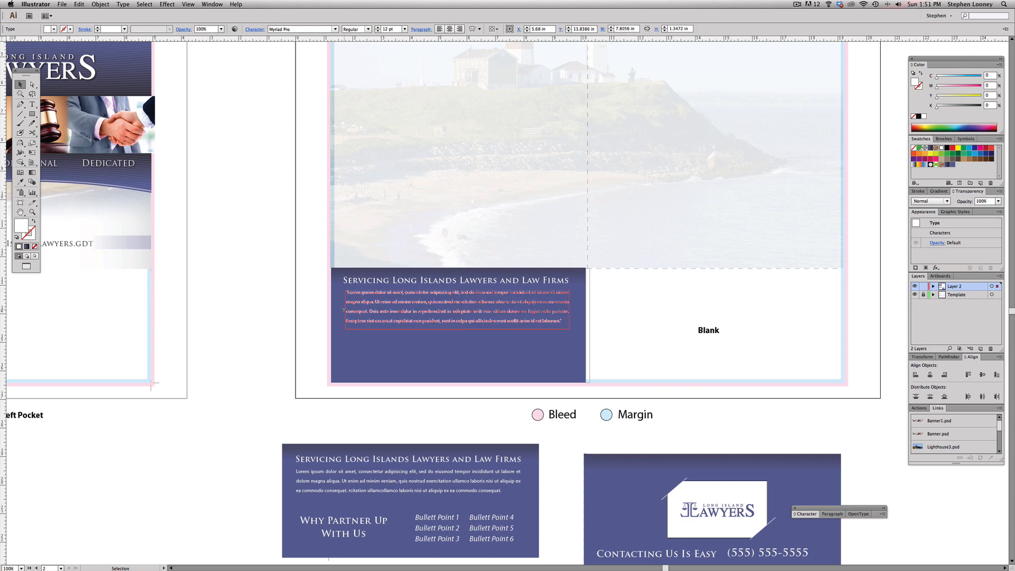
click(350, 296)
key(t)
click(345, 292)
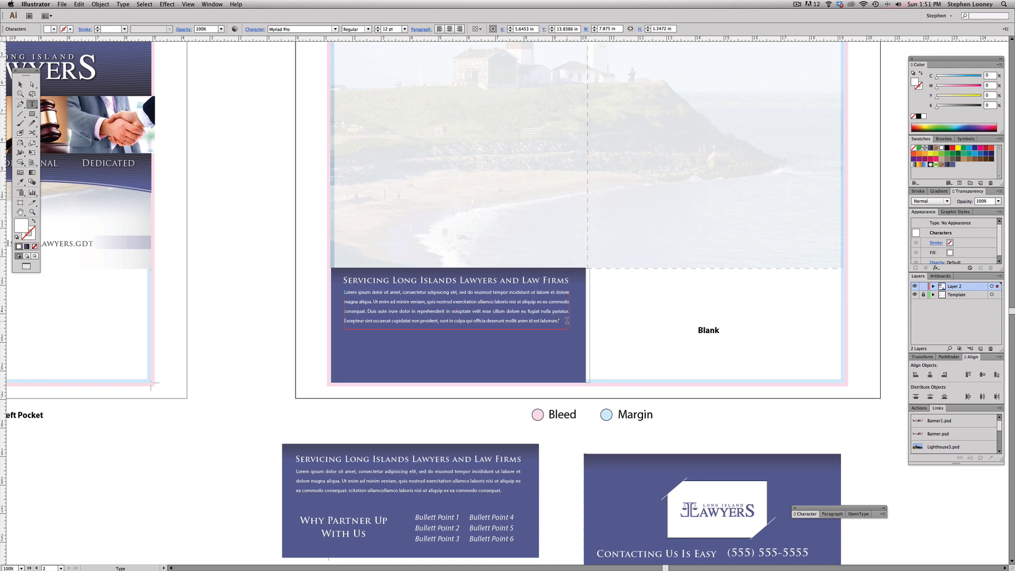
key(Escape)
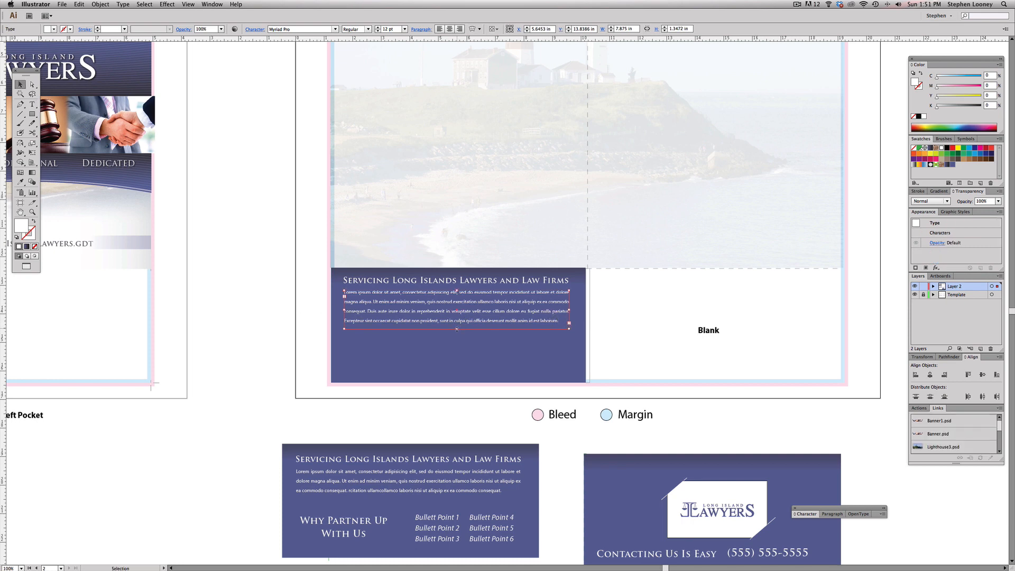
click(404, 324)
- Duplicate the pocket heading below the body text, reword it as the two-line "Why Partner Up With Us" and place it near the pocket's left edge
scroll(358, 458, down, 2)
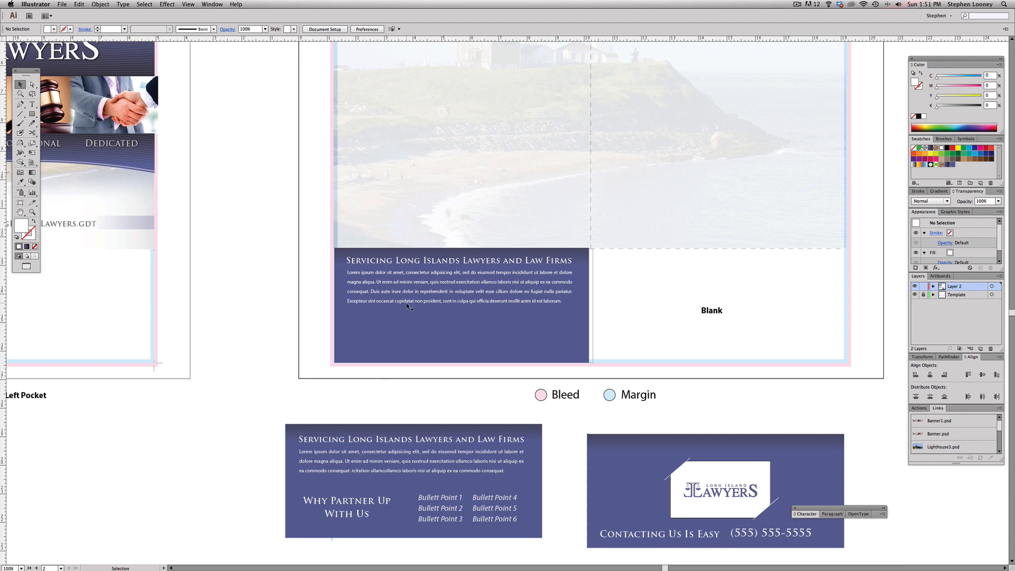
drag(424, 262, 421, 335)
triple_click(441, 334)
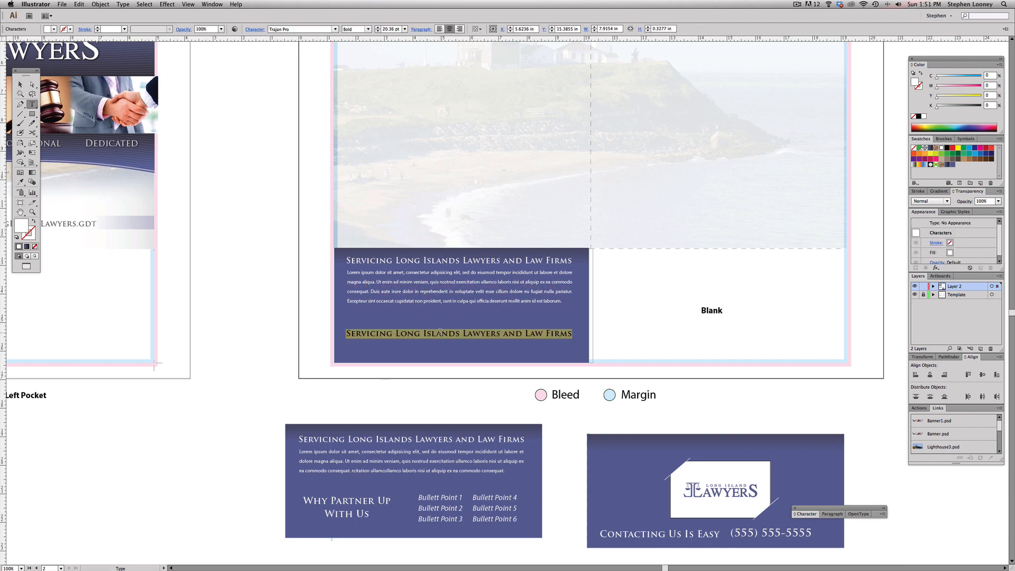
text(Why P)
key(BackSpace)
key(BackSpace)
text(P)
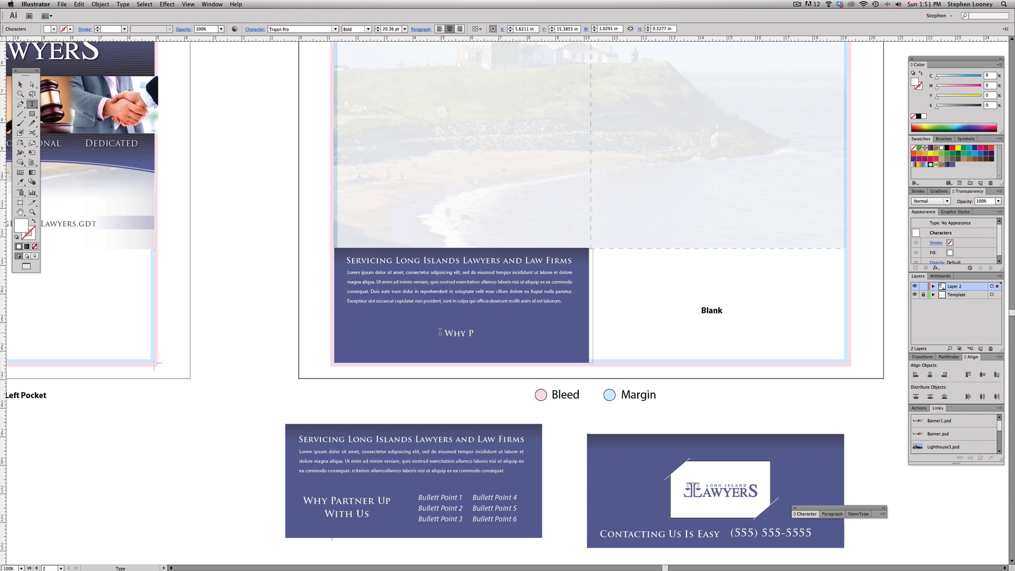
text(artner Up)
key(Return)
text(With Us)
key(Escape)
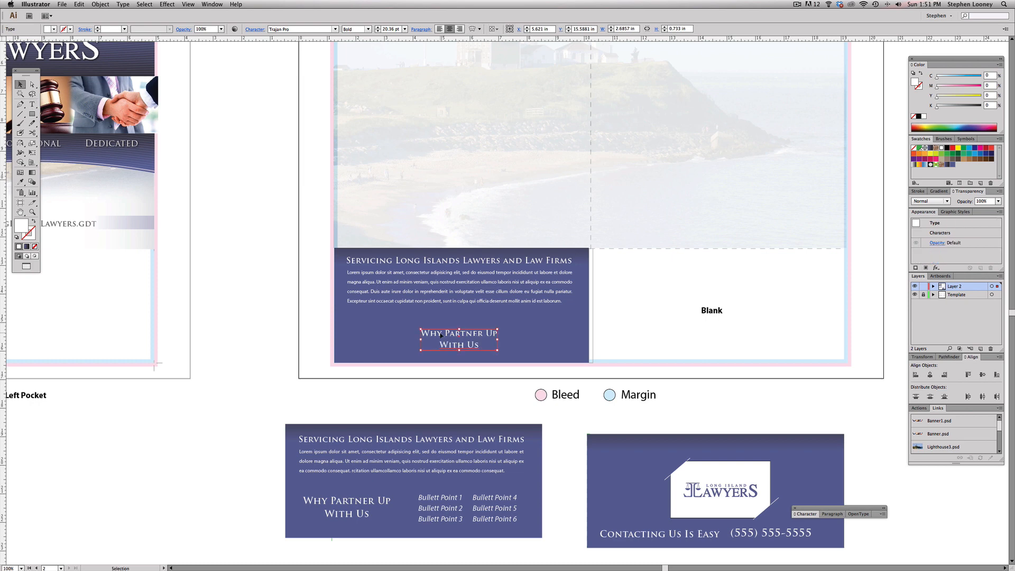
drag(464, 335, 390, 328)
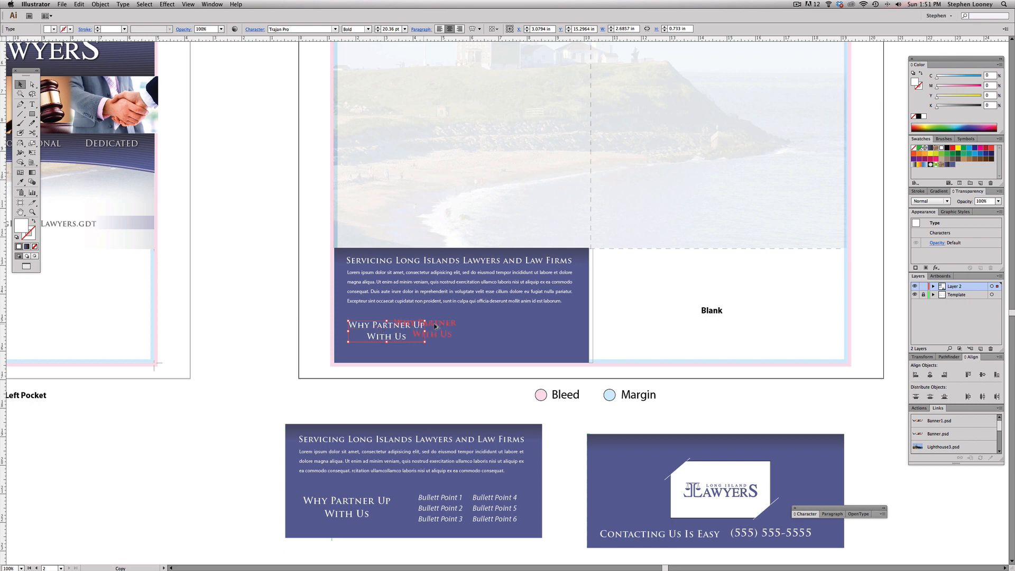
- Copy the mockup's six bullet points beside the new pocket's Why Partner Up With Us heading and bring them to the front
click(497, 498)
drag(497, 498, 467, 323)
scroll(500, 339, right, 2)
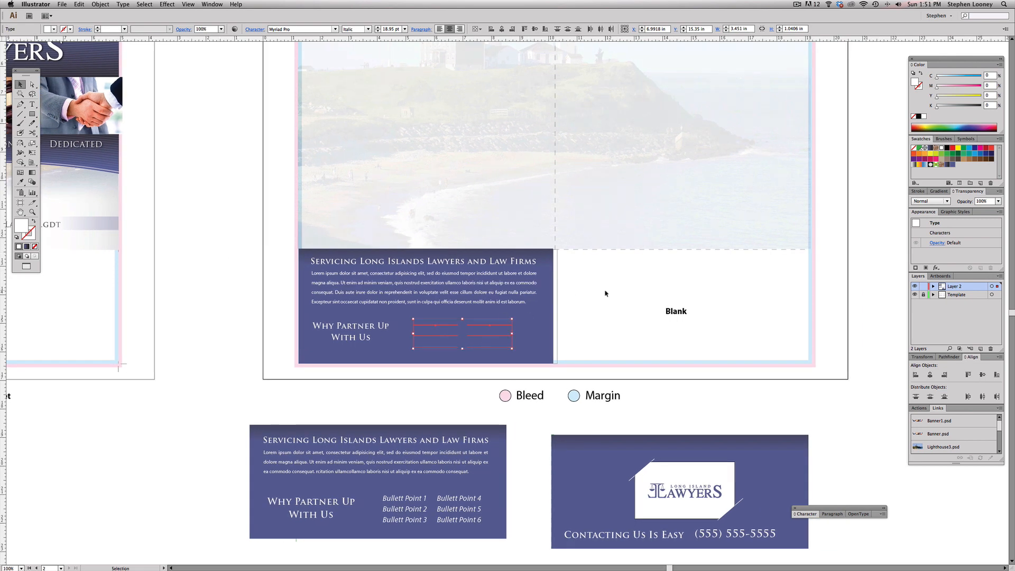
click(102, 4)
mouse_move(122, 23)
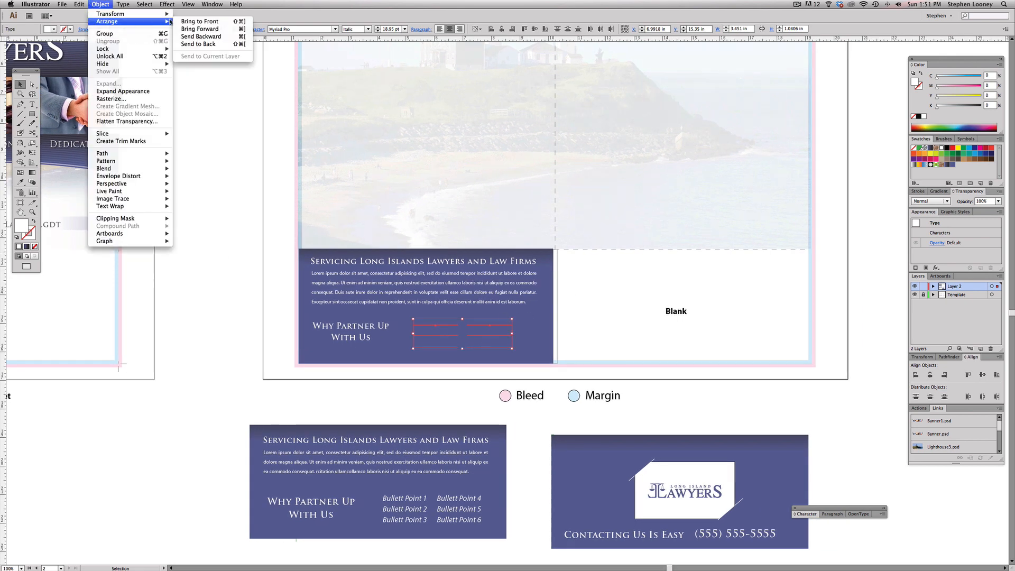
click(201, 22)
- Copy the left pocket's blue gradient rectangle over the blank inside right pocket
scroll(598, 209, up, 2)
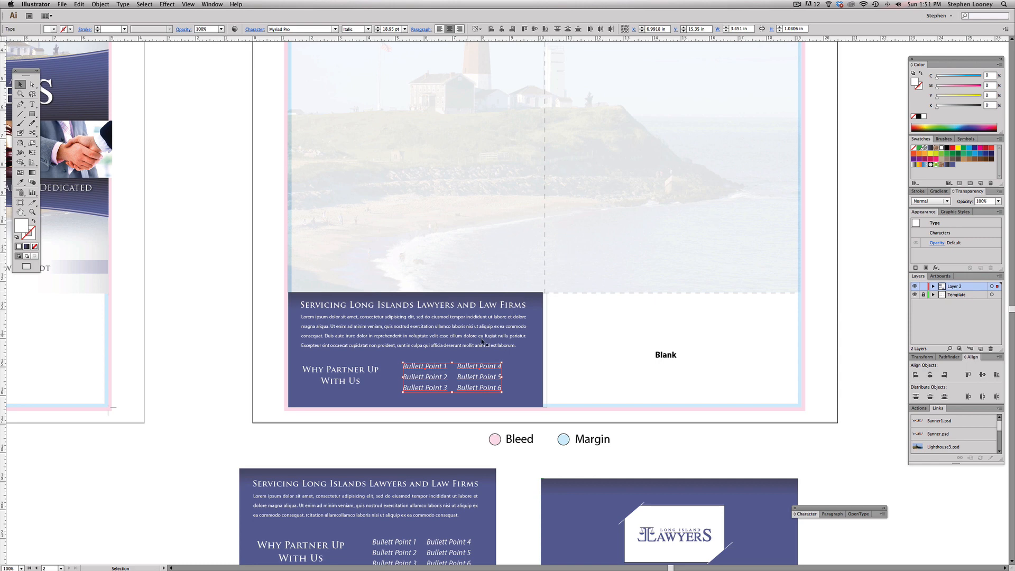
drag(603, 357, 539, 319)
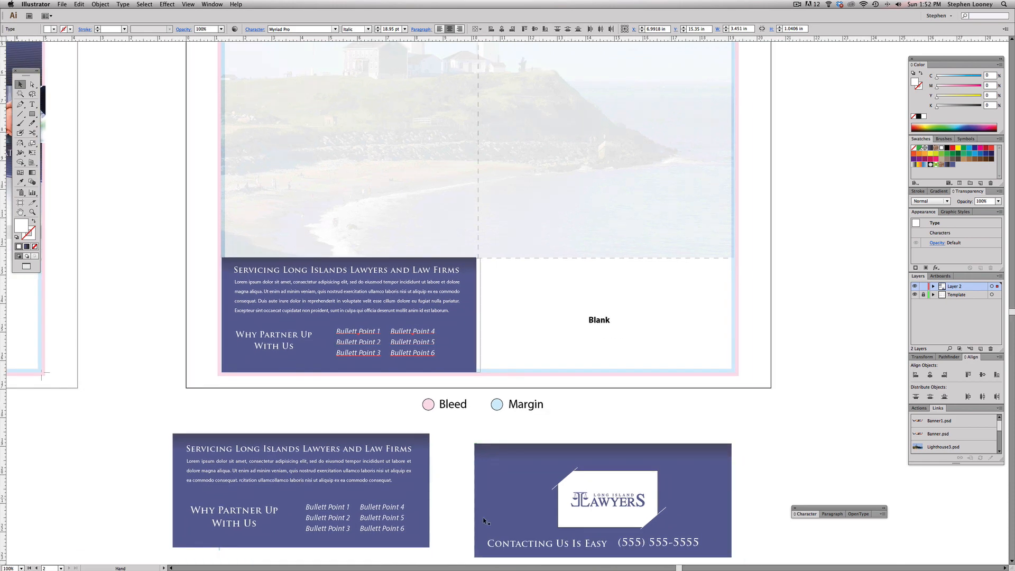
click(581, 545)
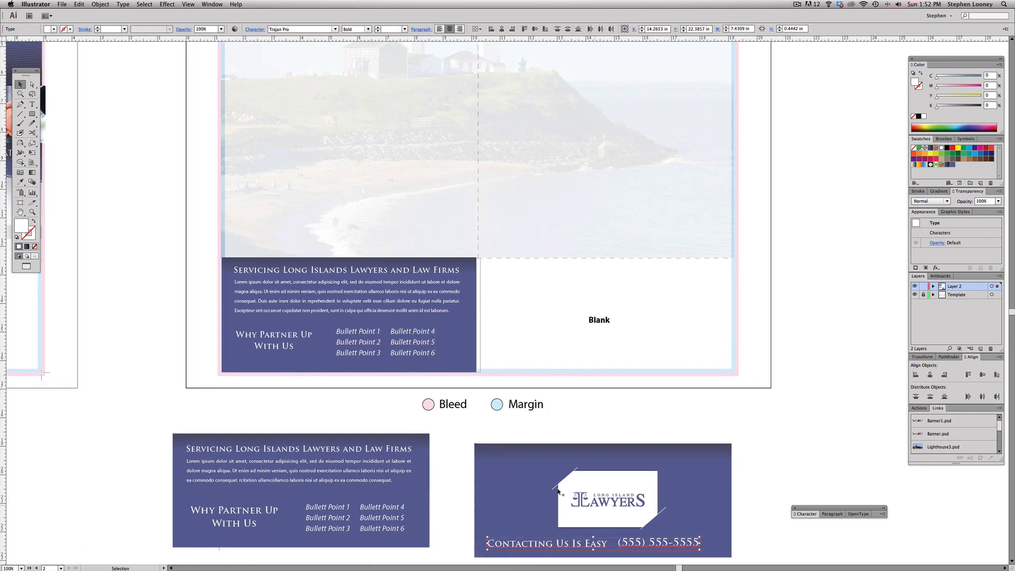
drag(452, 303, 718, 331)
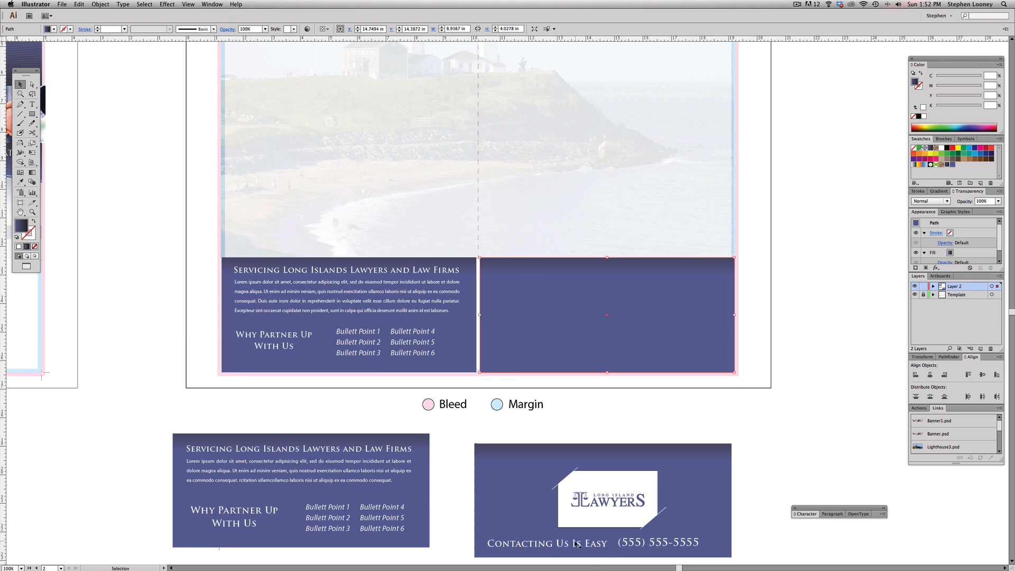
- Move the mockup's Contacting Us Is Easy line and phone number to the lower part of the right pocket and bring them to the front
click(645, 544)
drag(646, 544, 565, 365)
key(ctrl+z)
key(ctrl+shift+z)
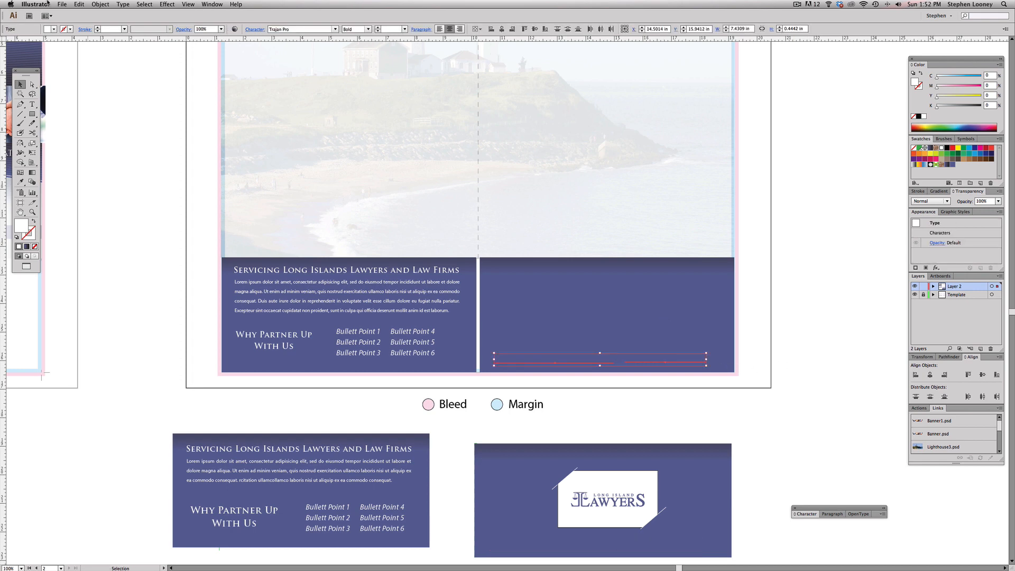
click(100, 4)
mouse_move(109, 20)
click(201, 20)
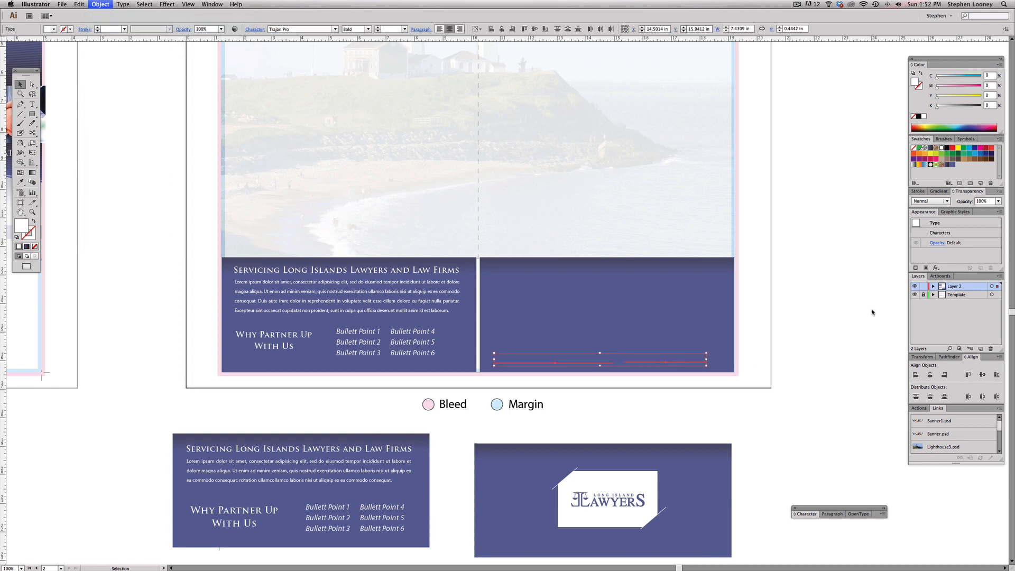
- Shift the Contacting Us Is Easy line and phone number slightly to the right within the inside right pocket
click(844, 324)
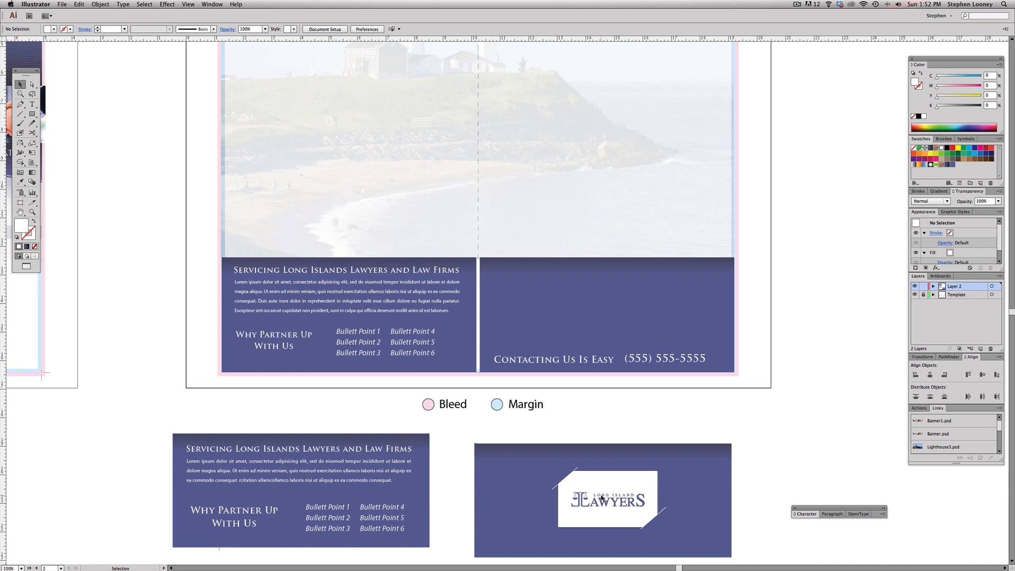
click(602, 497)
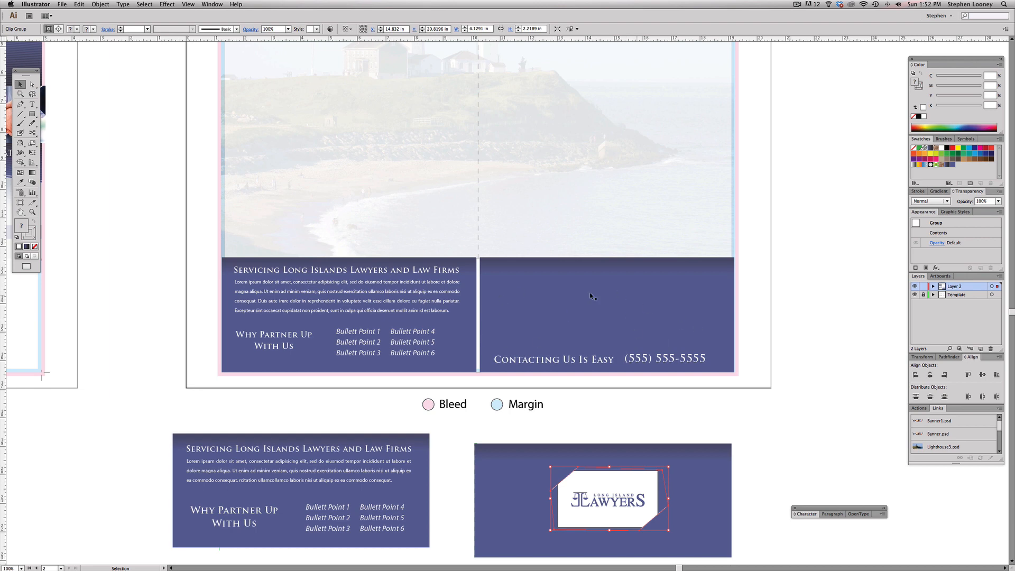
click(570, 362)
shift+click(650, 363)
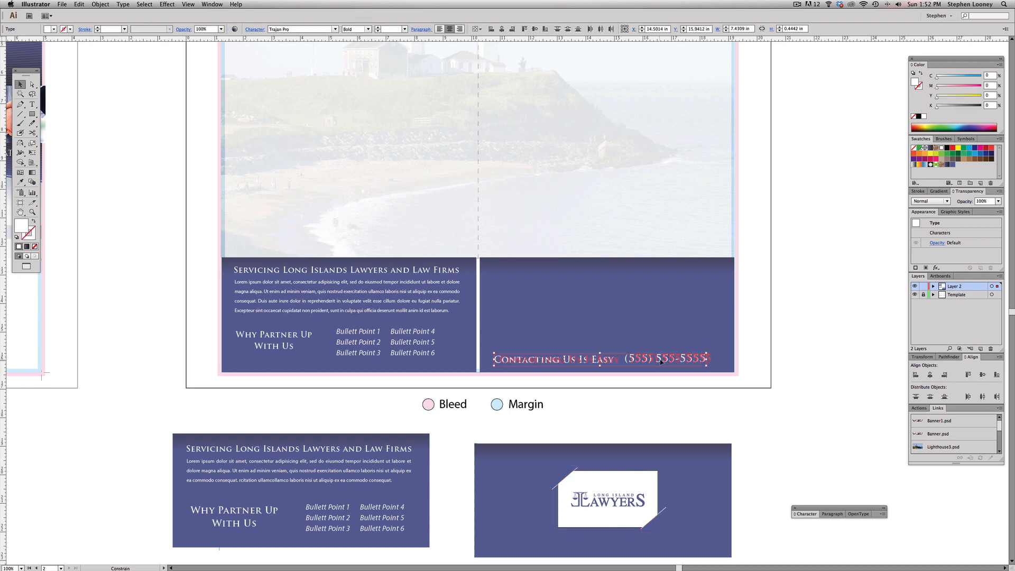
drag(650, 363, 659, 363)
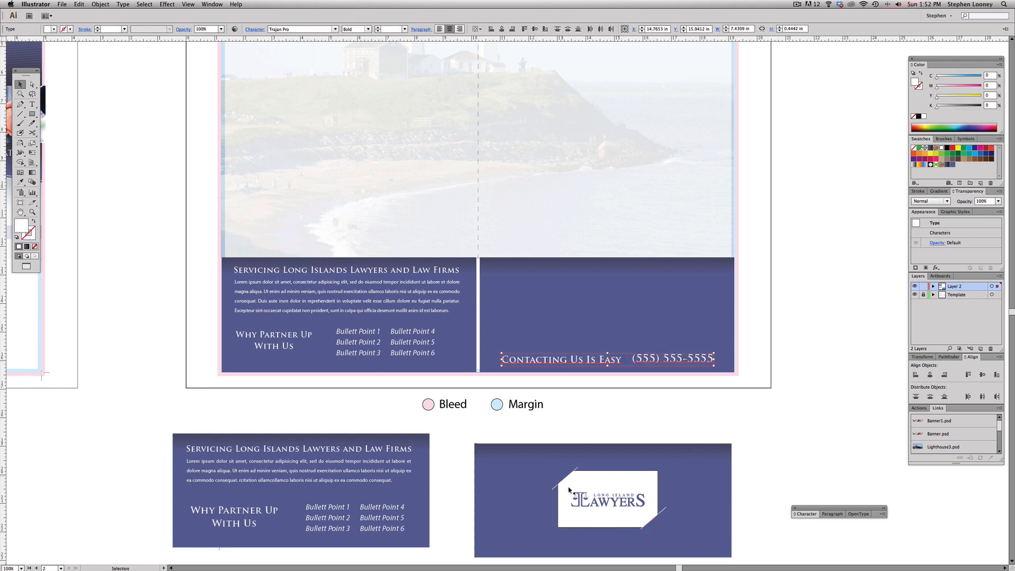
- Delete the two leftover mockup pocket pieces lying below the inside template
drag(772, 467, 489, 554)
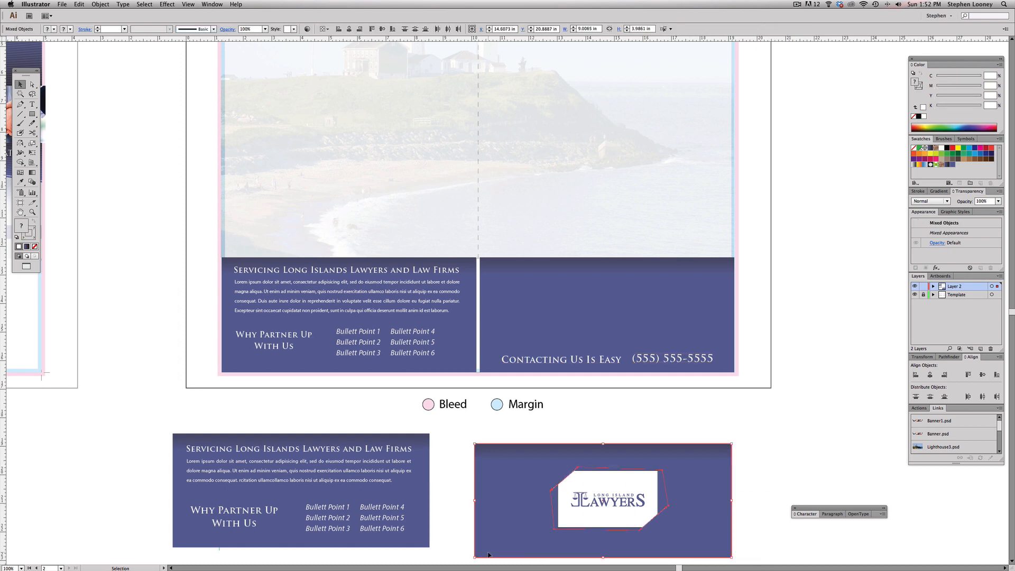
key(Delete)
drag(478, 456, 170, 533)
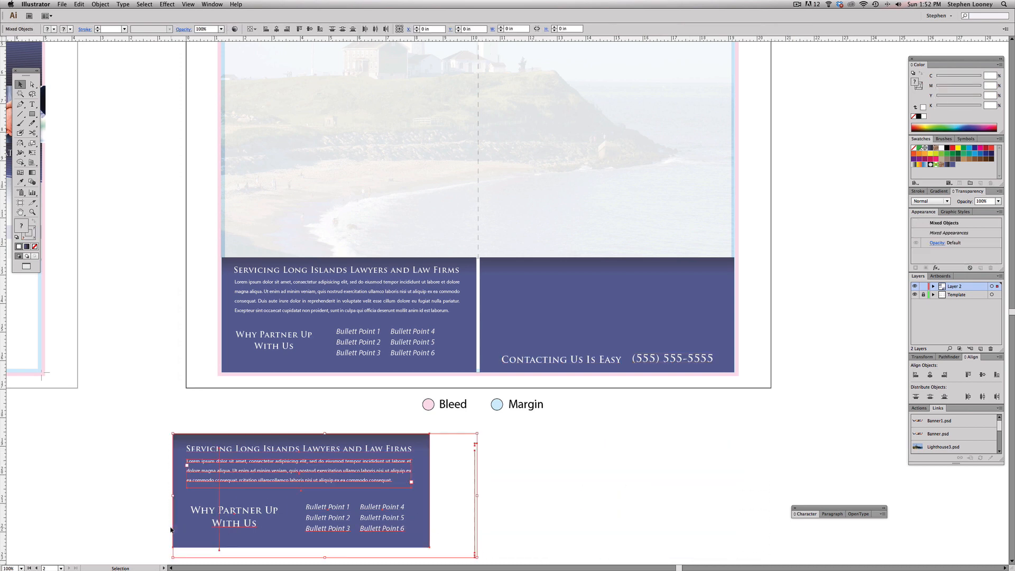
key(Delete)
- Move the complete Servicing Long Islands Lawyers pocket artwork from the inside template onto the outside template's Left Pocket area
alt+super+click(384, 379)
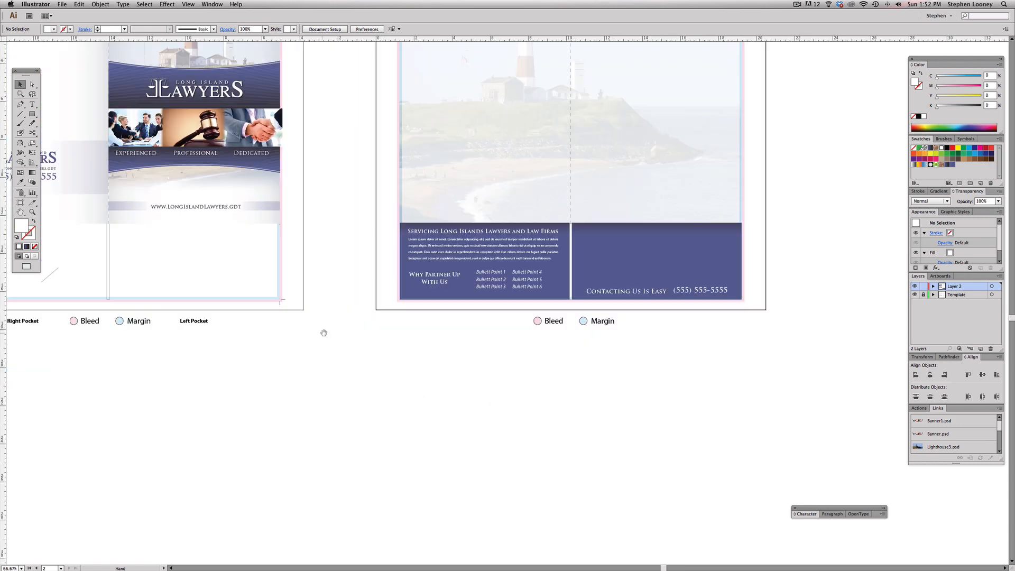
drag(418, 152, 459, 205)
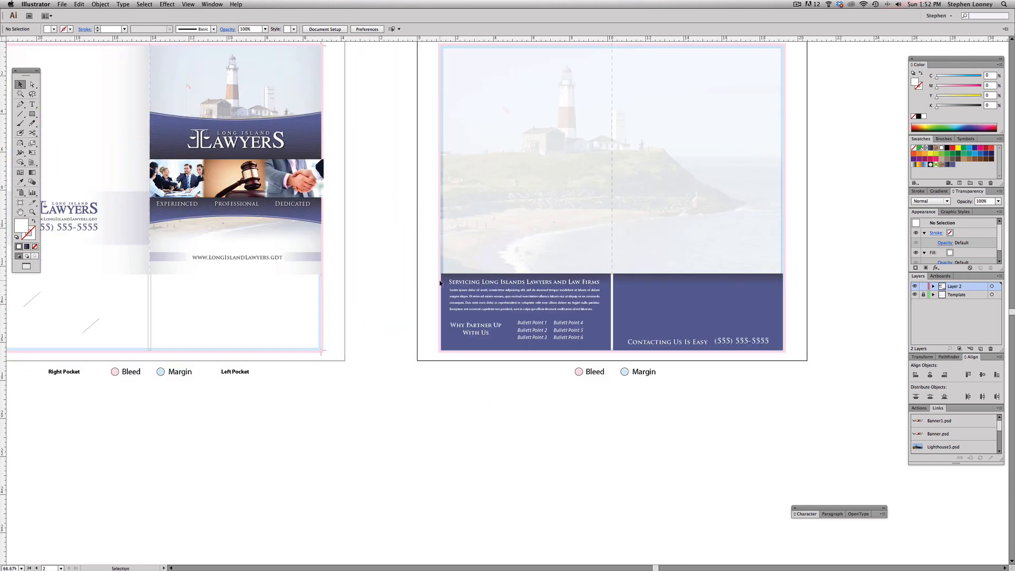
drag(429, 284, 614, 362)
drag(569, 339, 705, 347)
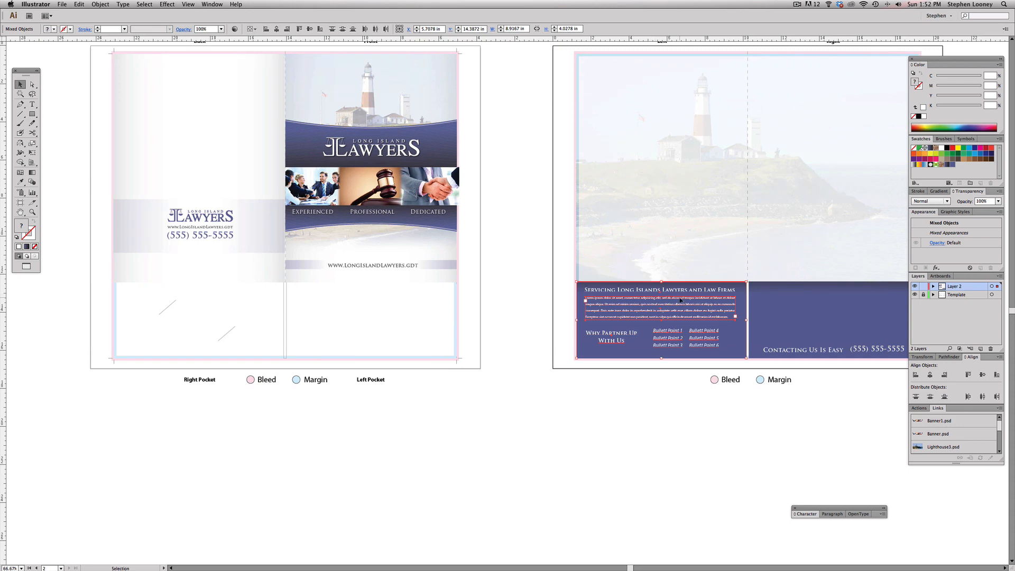
drag(698, 309, 211, 331)
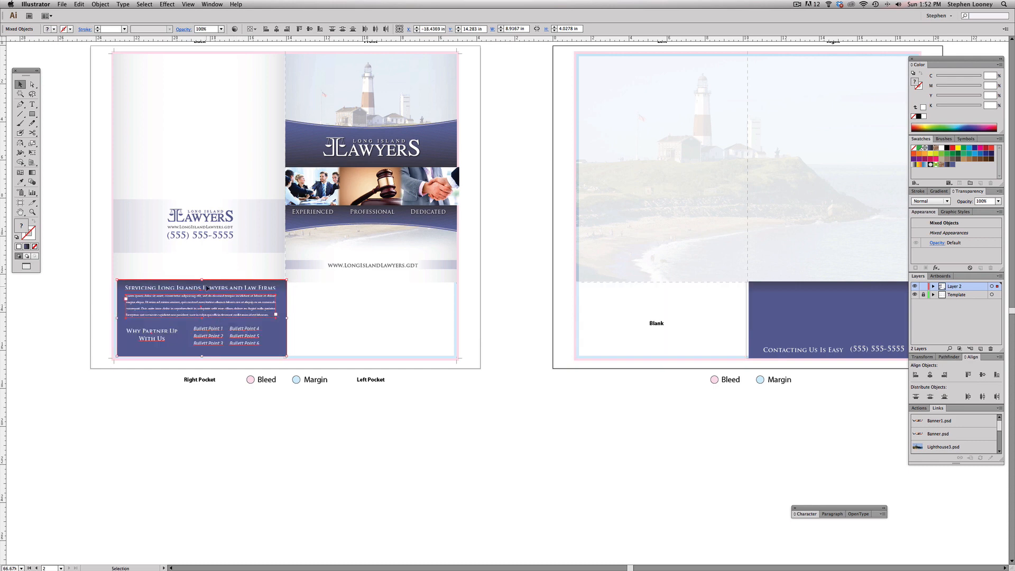
drag(207, 288, 374, 289)
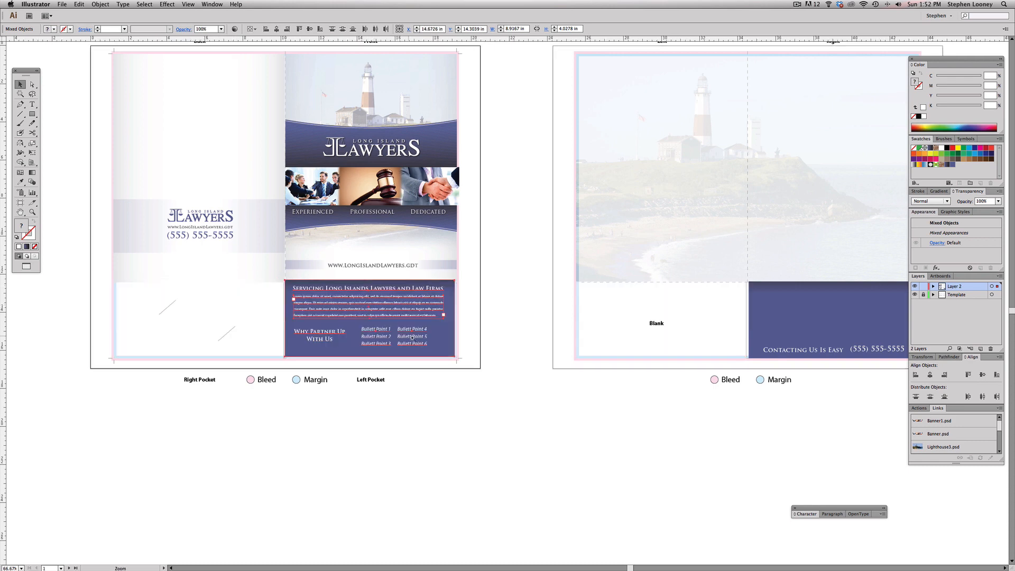
- Align the moved left pocket artwork's lower right corner precisely with the template's trim corner
drag(411, 337, 495, 391)
drag(444, 350, 447, 352)
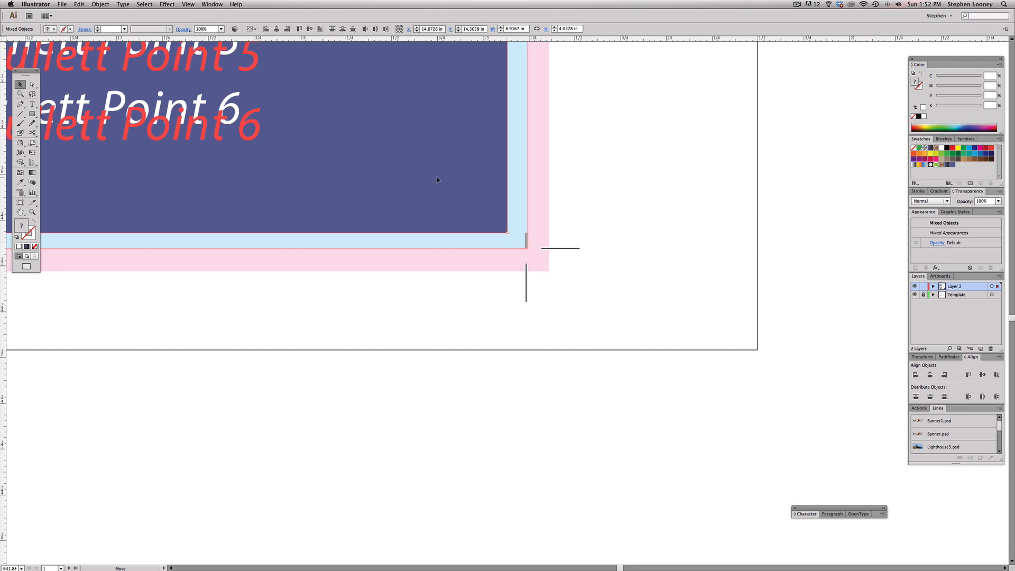
drag(436, 179, 435, 175)
alt+super+click(419, 215)
alt+super+click(428, 288)
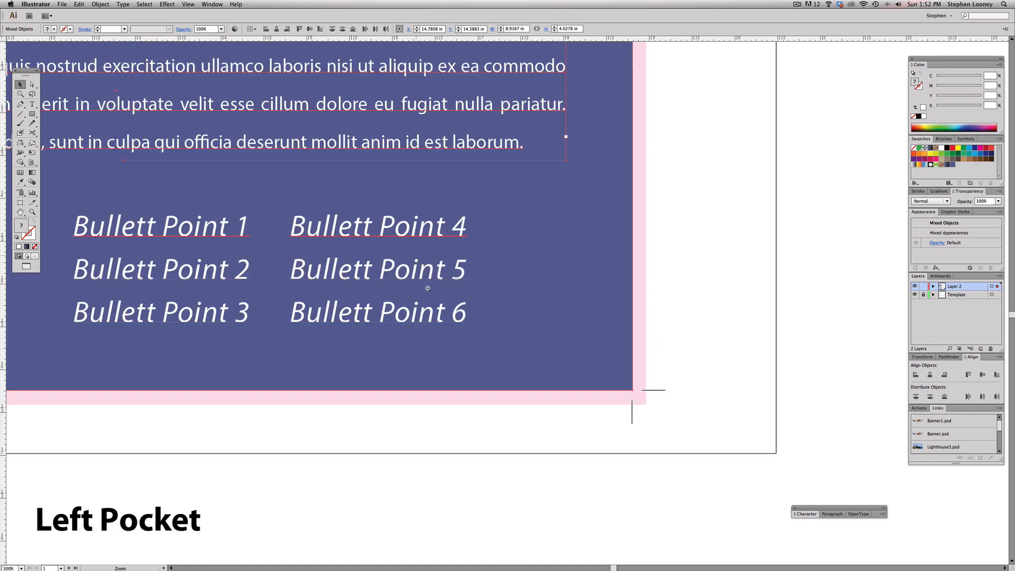
alt+super+click(428, 288)
alt+super+click(492, 311)
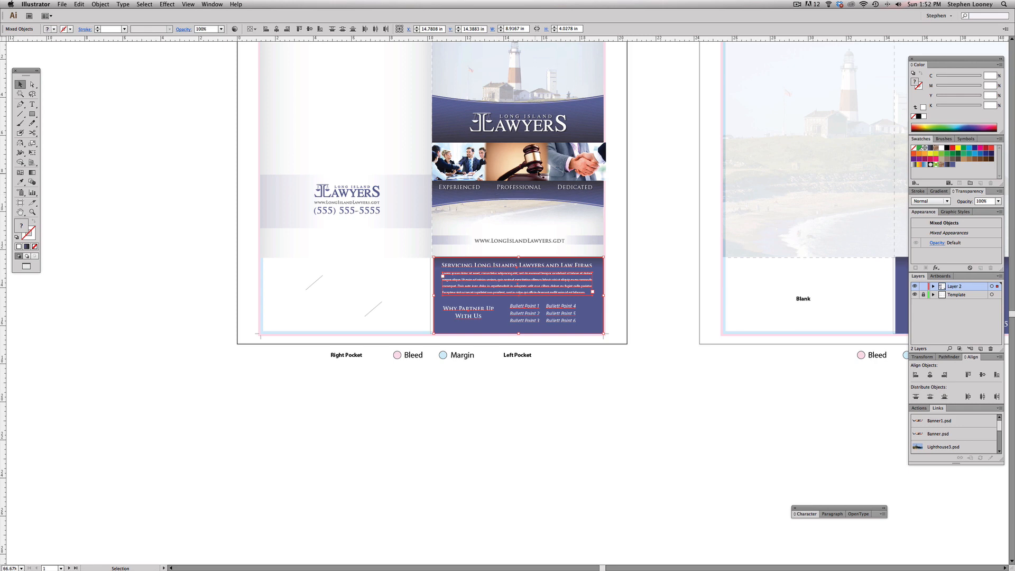
- Move the blue contact pocket with its text from the inside template onto the outside template's Right Pocket area
scroll(680, 298, right, 5)
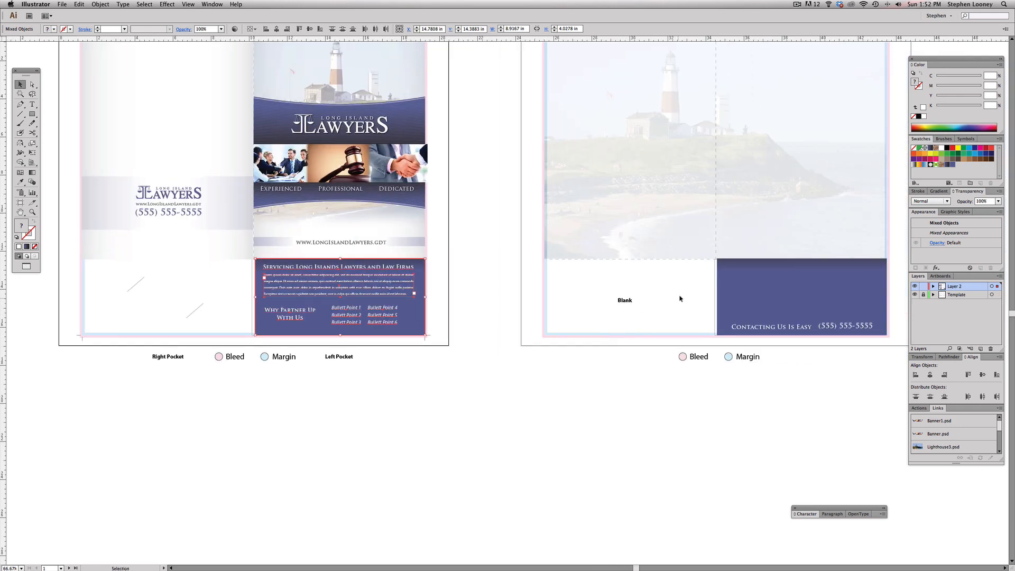
click(728, 274)
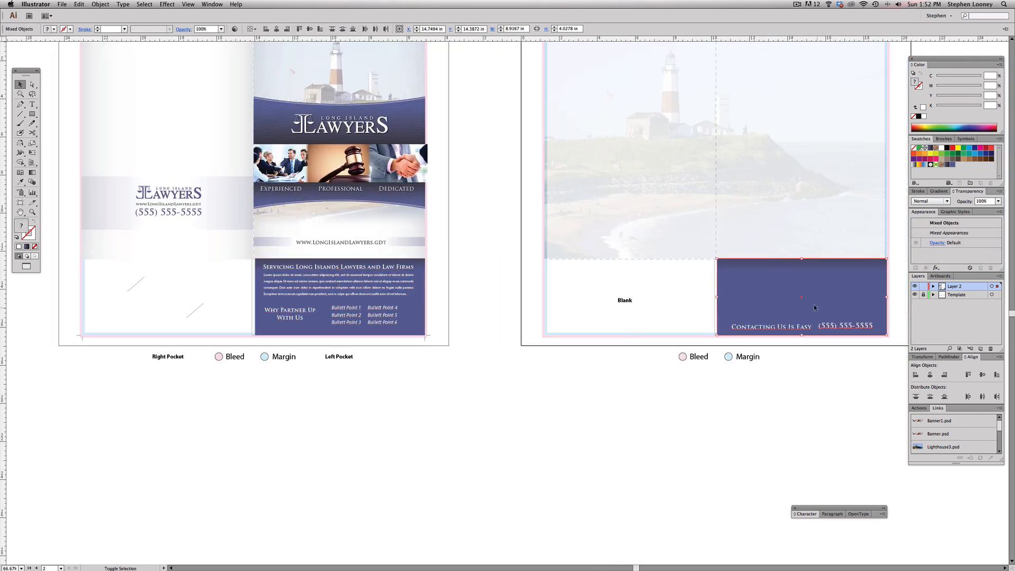
drag(815, 308, 179, 317)
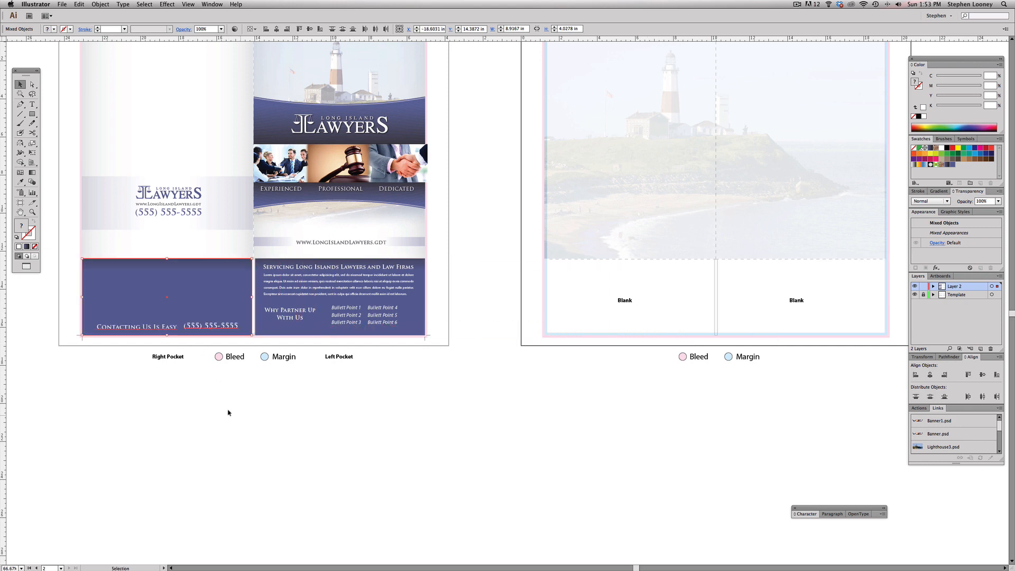
scroll(229, 412, up, 3)
click(244, 395)
- Delete the remaining mockup artwork above the outside template, keeping the artwork placed on the template
scroll(245, 396, up, 3)
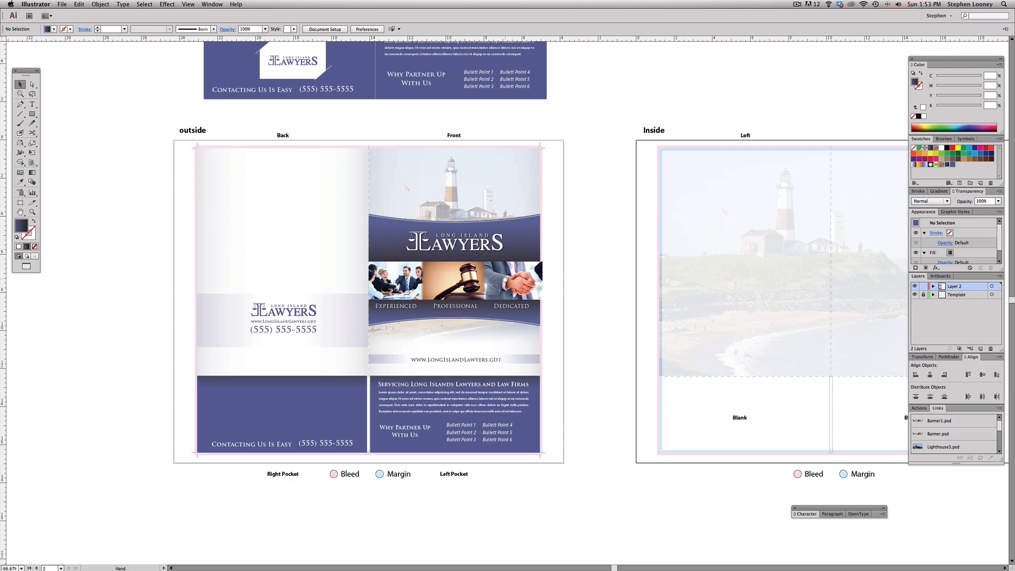
scroll(505, 278, up, 1)
key(super+minus)
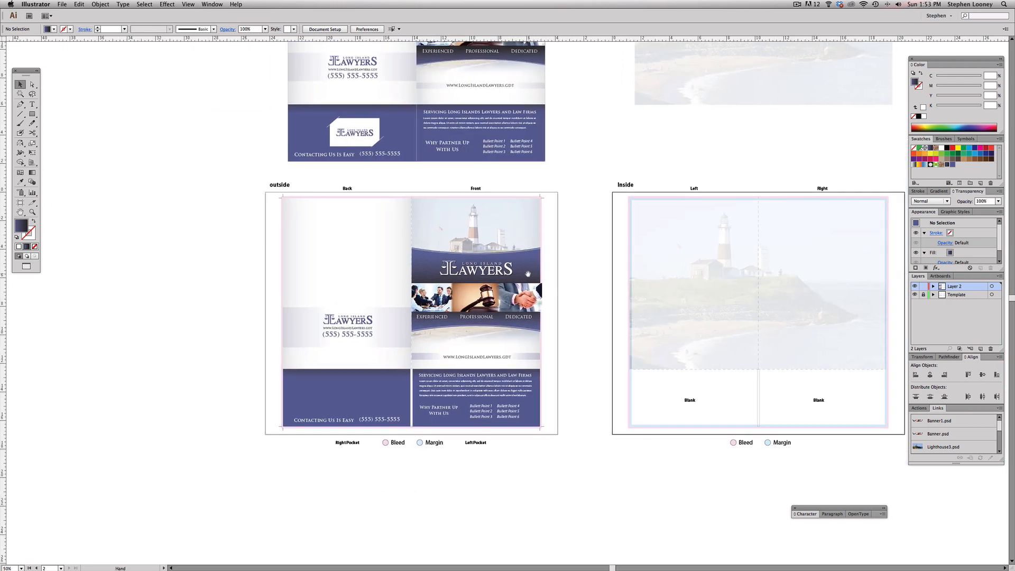
scroll(527, 273, up, 4)
drag(238, 111, 911, 385)
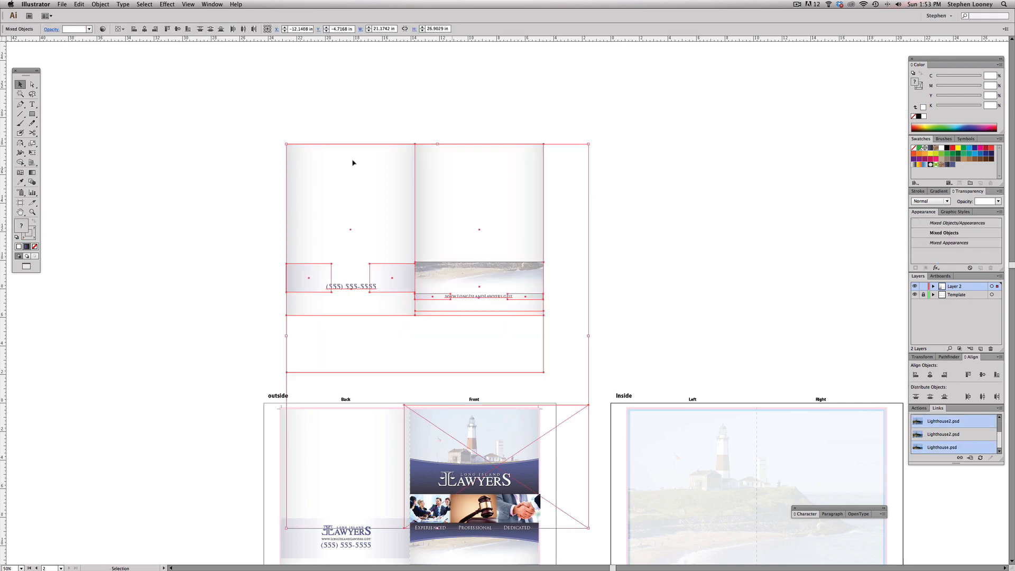
drag(230, 130, 641, 363)
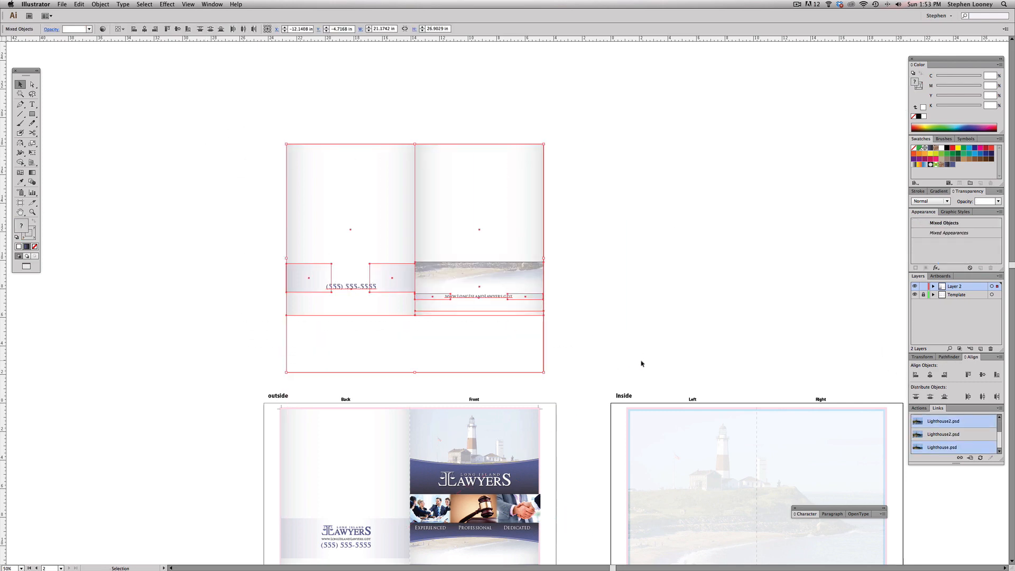
key(Delete)
scroll(614, 217, down, 5)
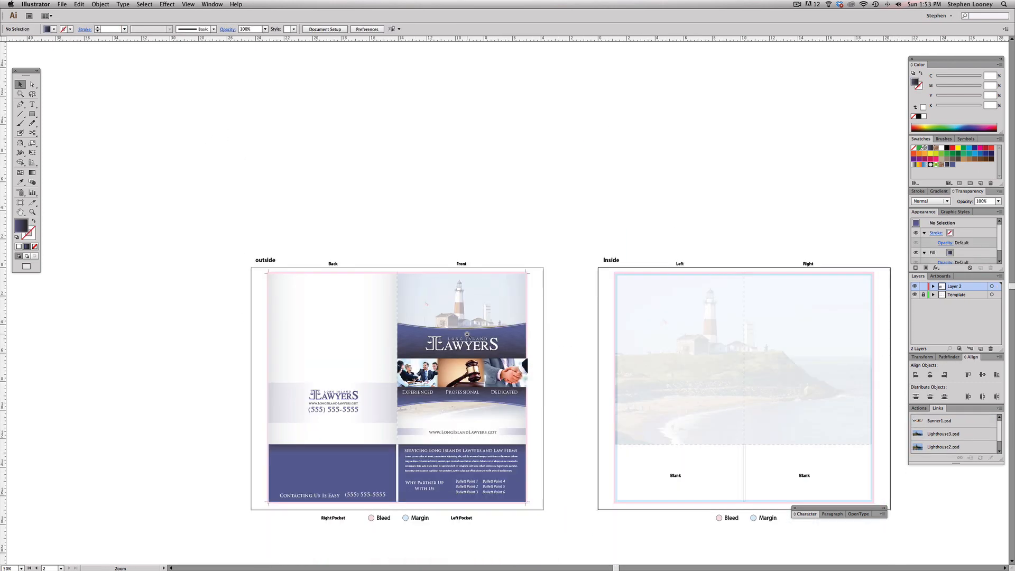
- Extend the front cover's upper lighthouse image frame outward to the top and right bleed edges
click(467, 334)
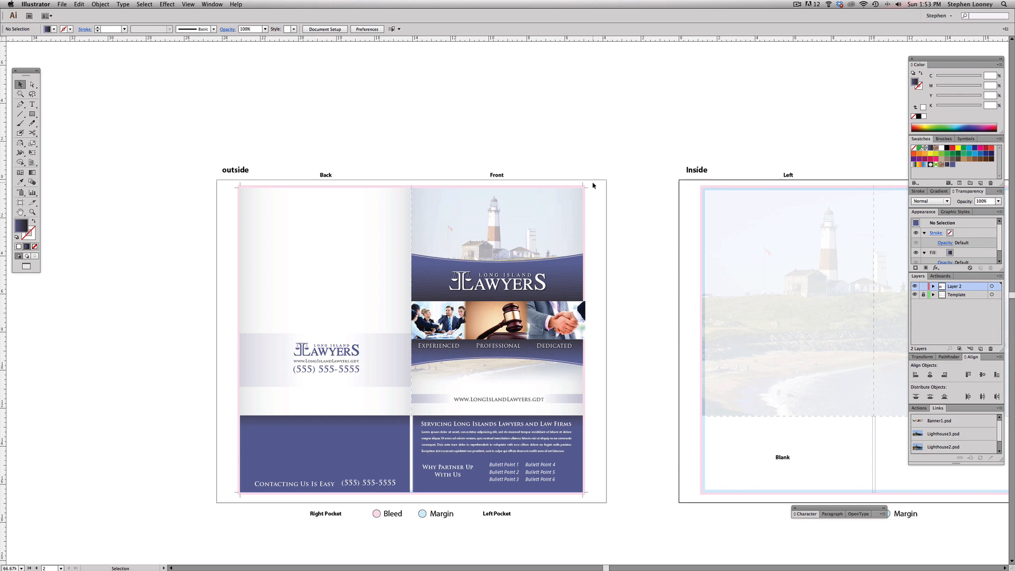
drag(335, 125, 678, 400)
drag(566, 118, 726, 345)
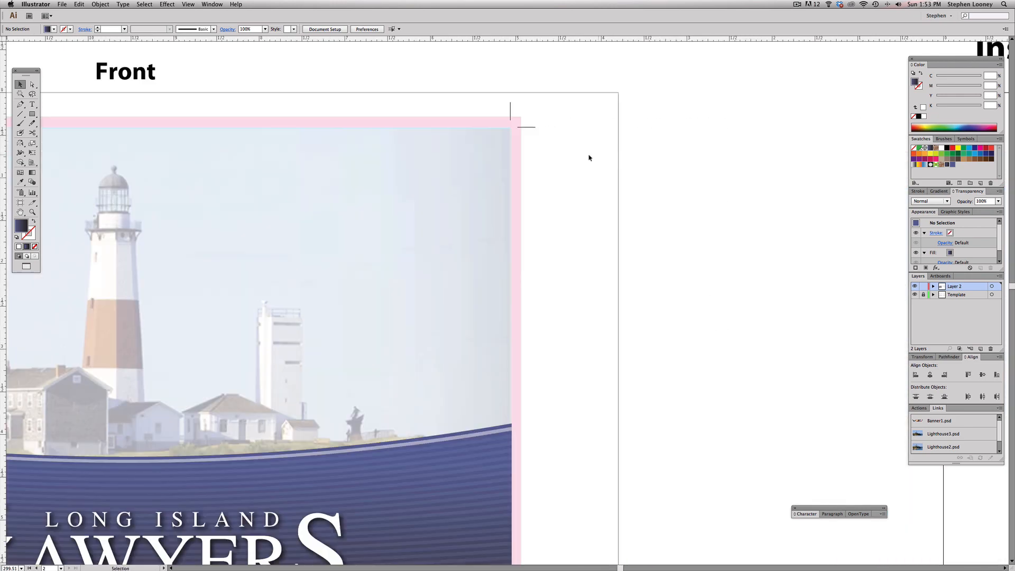
click(33, 85)
click(515, 127)
drag(513, 134, 490, 117)
drag(665, 244, 669, 244)
drag(328, 223, 603, 222)
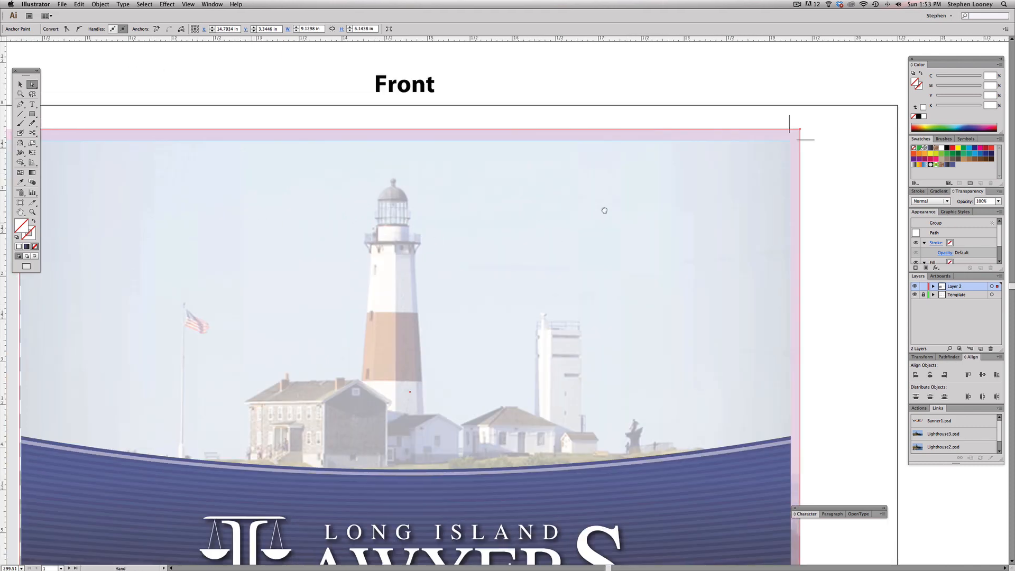
drag(238, 159, 598, 132)
drag(417, 126, 440, 126)
drag(613, 366, 629, 398)
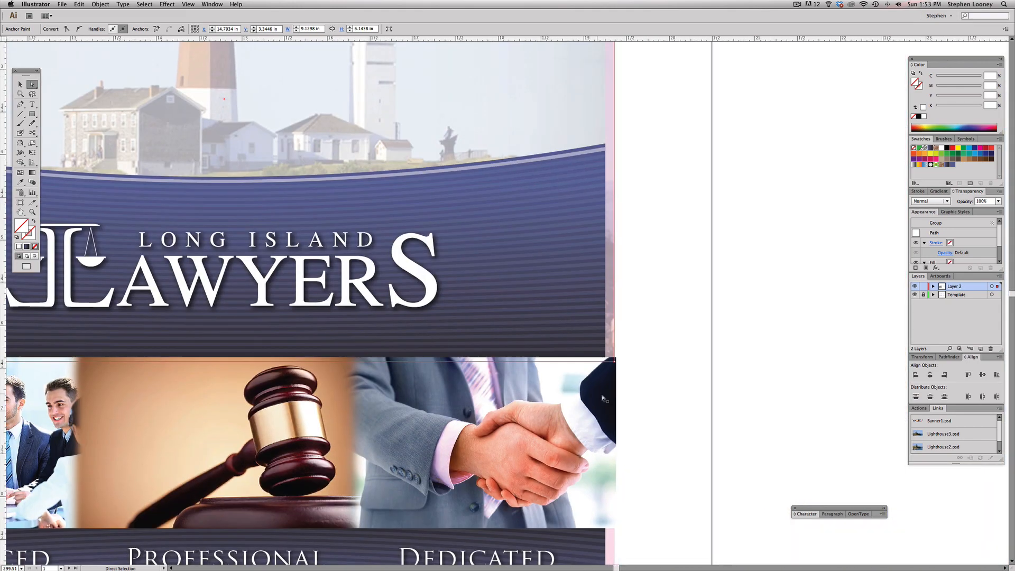
- Extend the right edge of the front cover's lower beach image frame out to the bleed
key(space)
alt+click(552, 380)
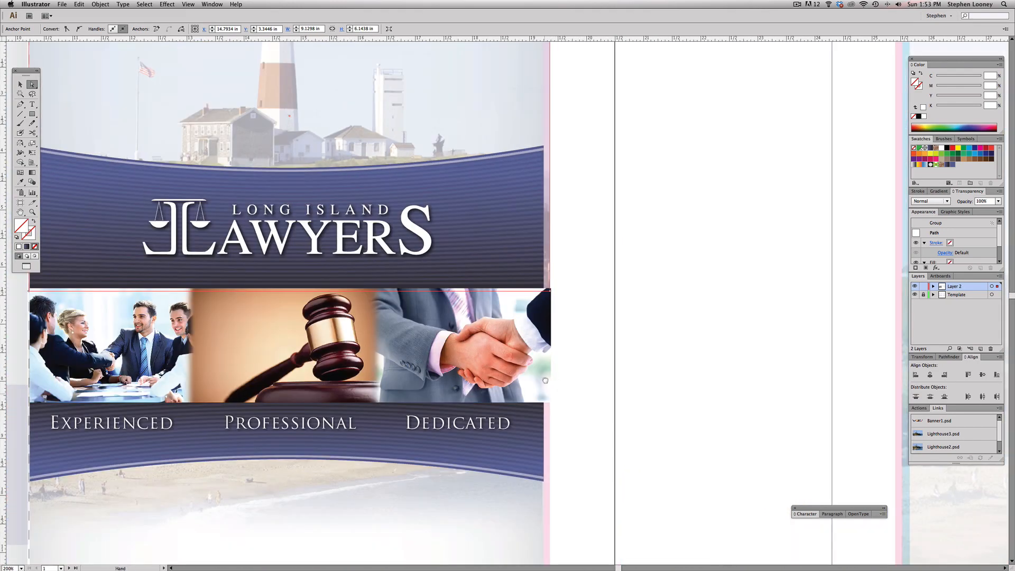
drag(542, 423, 571, 408)
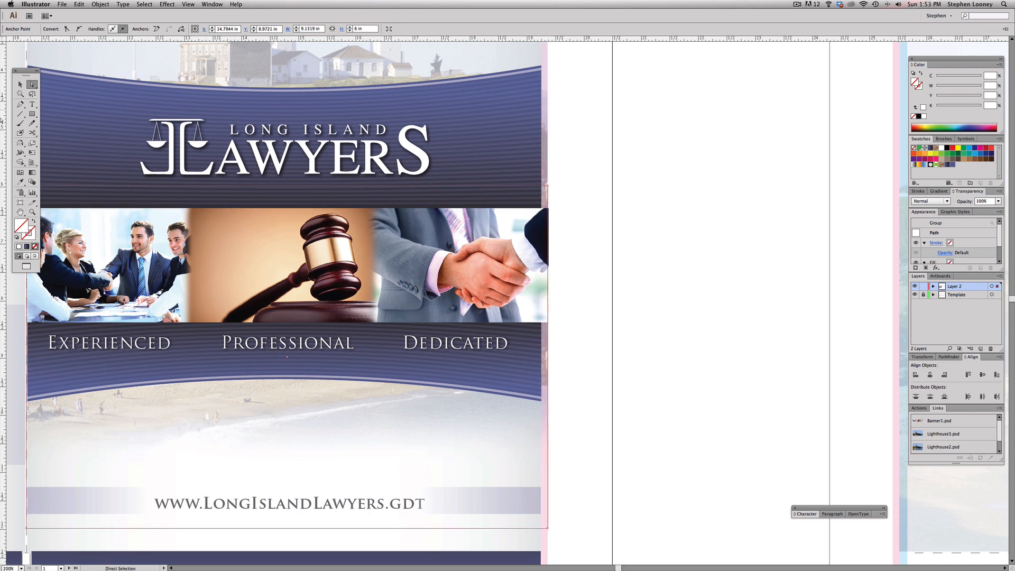
- Stretch the upper and lower striped blue bands on the front cover together to the right bleed edge
click(20, 85)
click(721, 122)
click(502, 109)
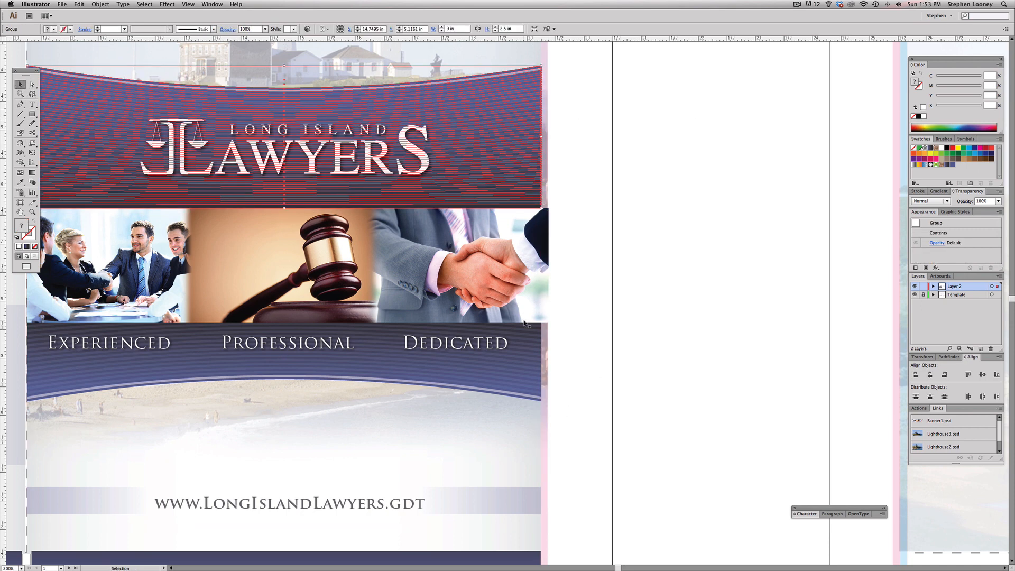
shift+click(525, 335)
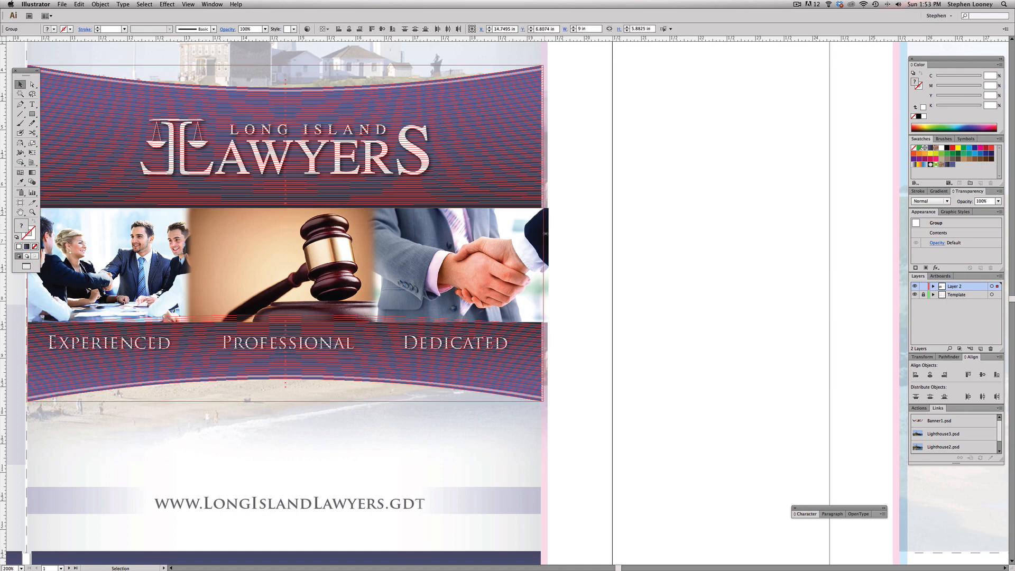
drag(545, 233, 548, 234)
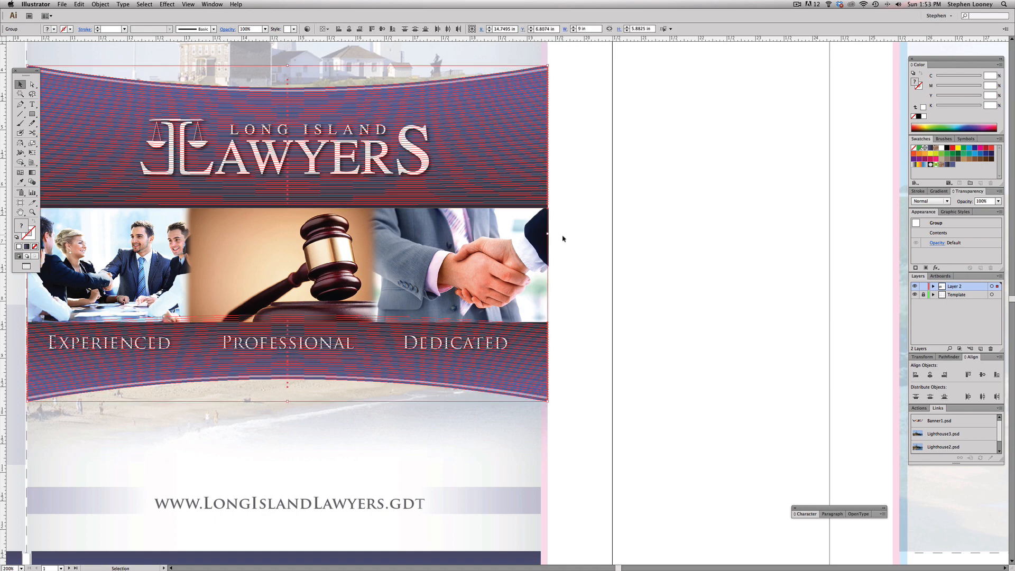
- Extend the right ends of the website address strip and the blue left pocket rectangle to the bleed edge
key(super+minus)
scroll(592, 327, down, 5)
scroll(593, 326, left, 3)
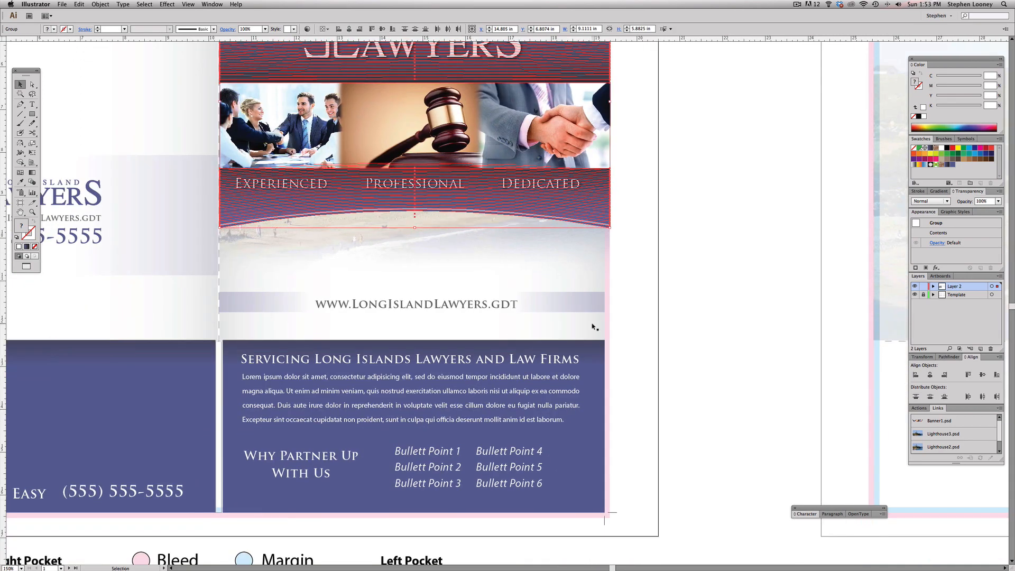
key(a)
shift+click(606, 302)
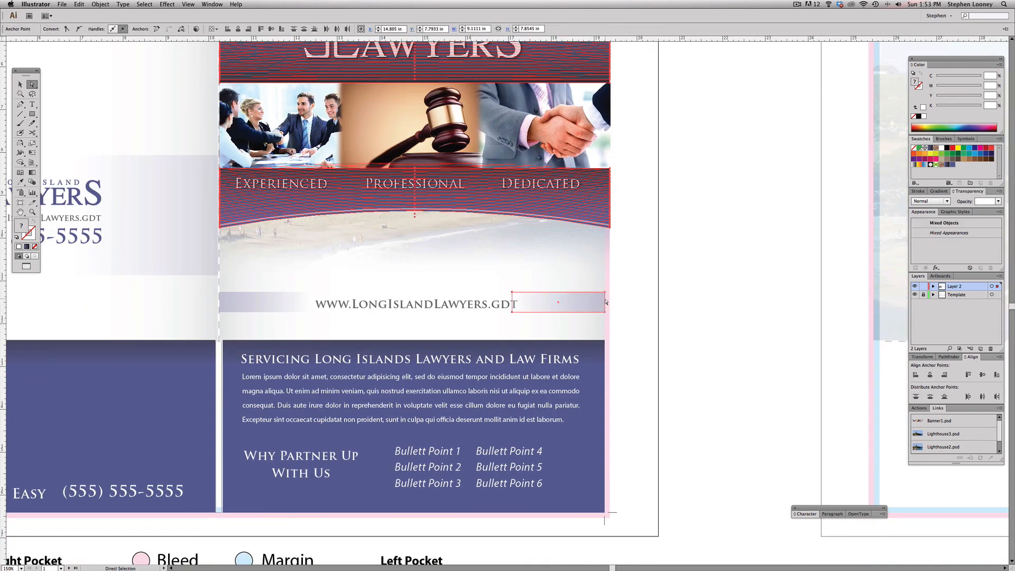
drag(607, 302, 609, 302)
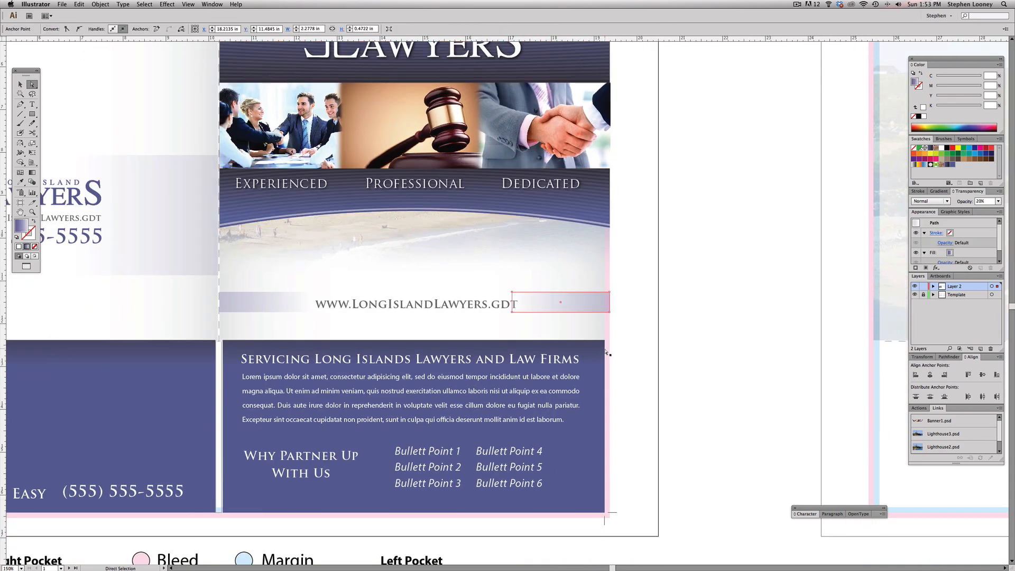
drag(607, 353, 611, 353)
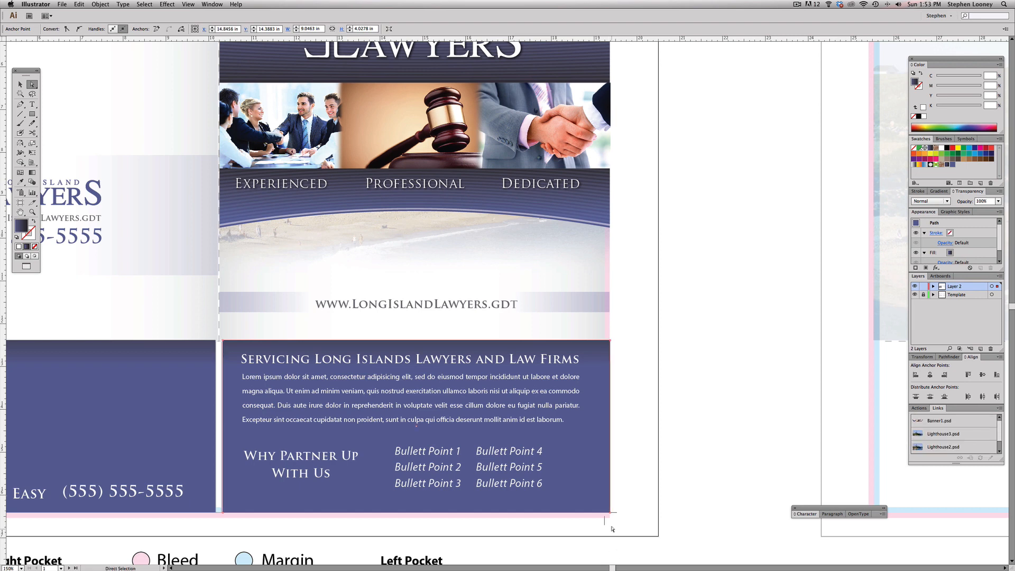
- Extend the bottom edges of both blue pocket rectangles to the bleed, plus the outer edge of the right pocket's rectangle
drag(578, 513, 579, 520)
scroll(342, 507, left, 10)
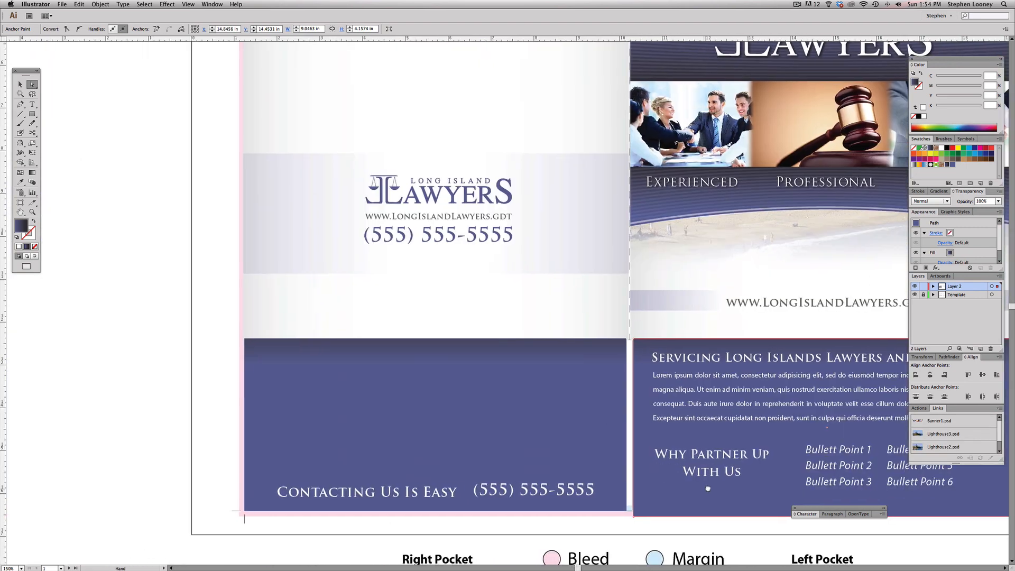
drag(305, 513, 303, 517)
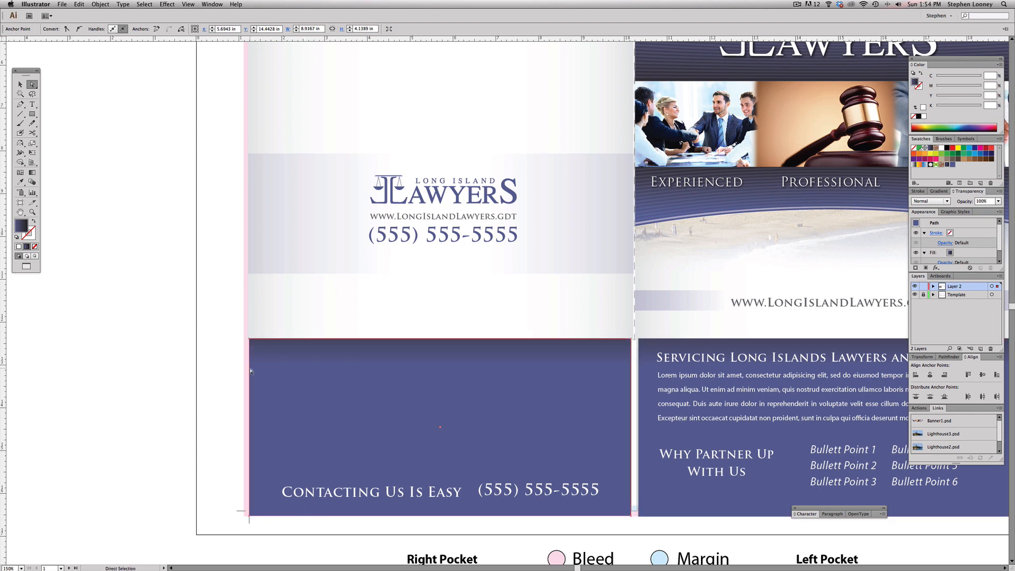
drag(251, 371, 244, 371)
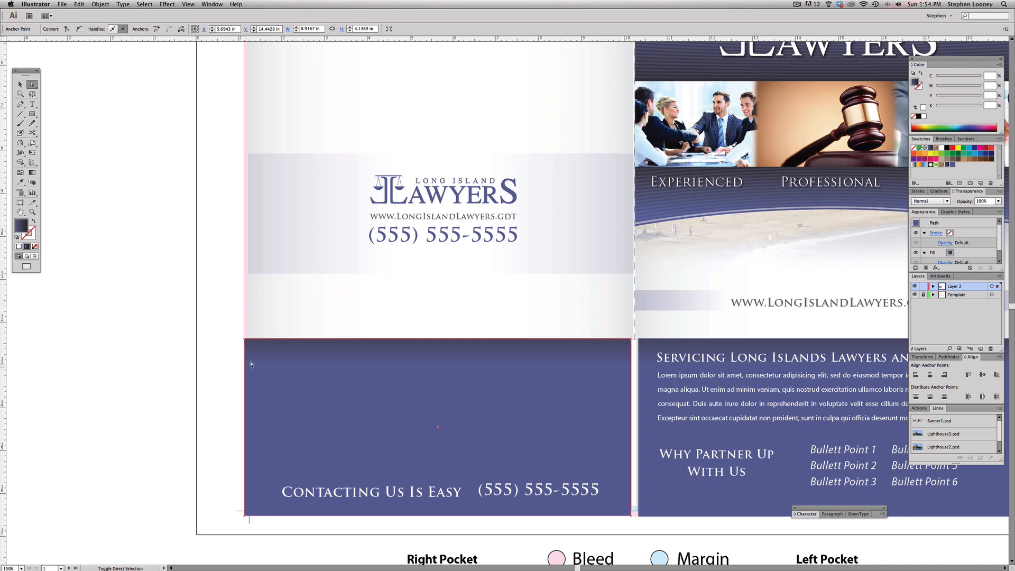
- Stretch the outer end of the pale gradient band behind the back cover's logo to the bleed edge
drag(292, 308, 278, 287)
scroll(293, 315, up, 5)
scroll(293, 315, left, 2)
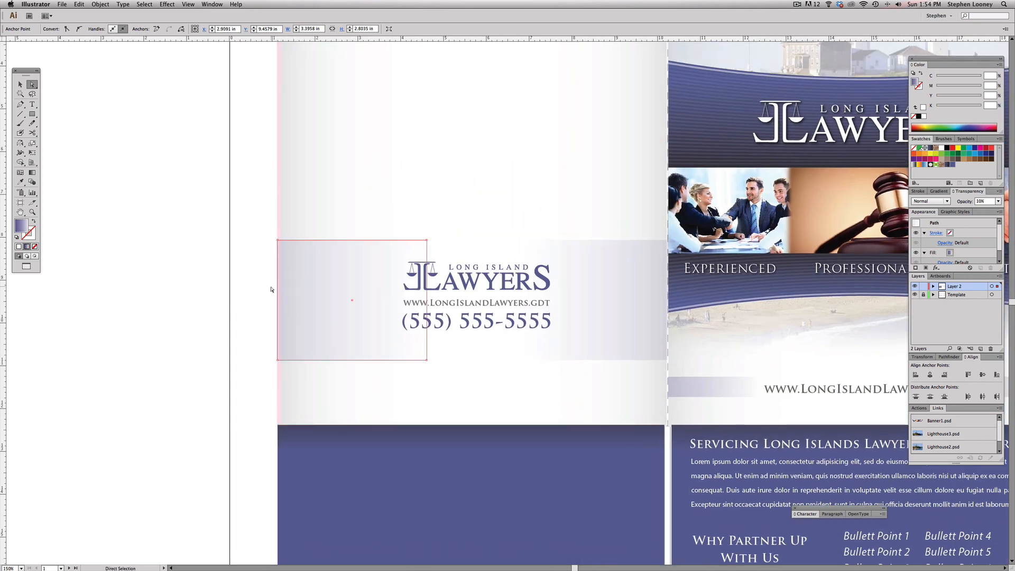
click(272, 287)
- Extend the back cover's background gradient outward to the top and left bleed edges
scroll(311, 285, up, 12)
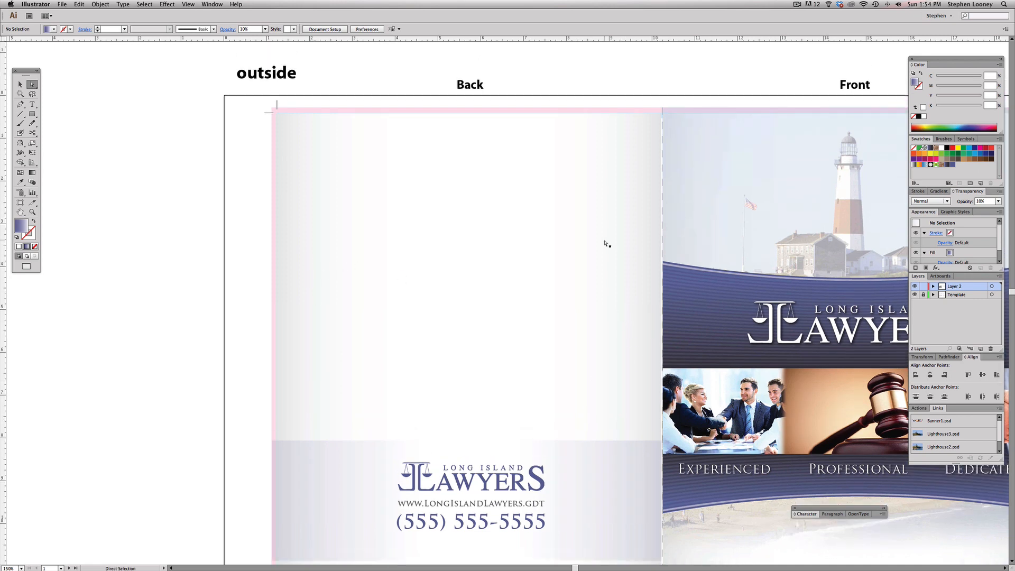
scroll(582, 222, right, 2)
scroll(581, 222, up, 1)
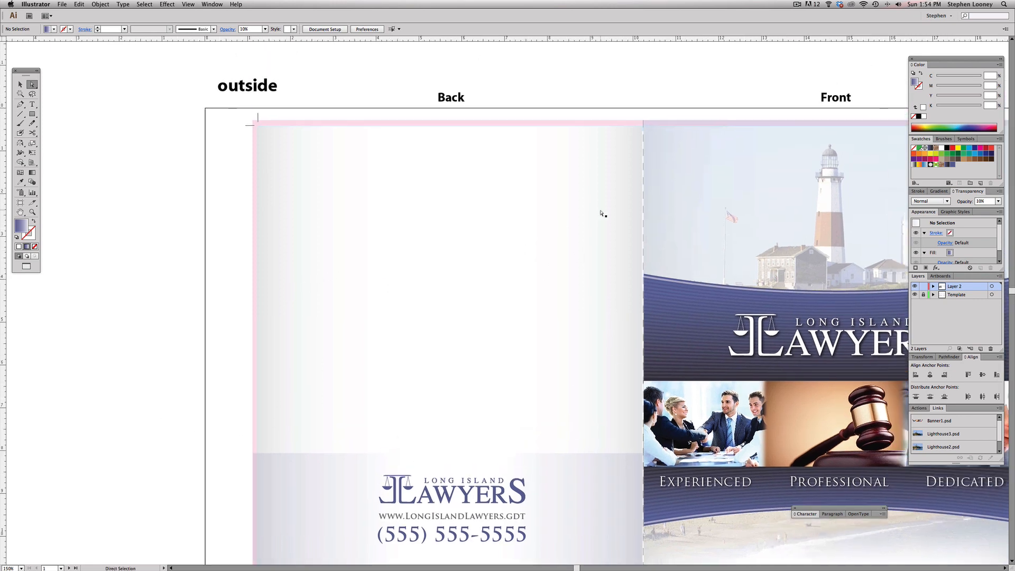
drag(295, 129, 253, 138)
click(20, 84)
click(164, 222)
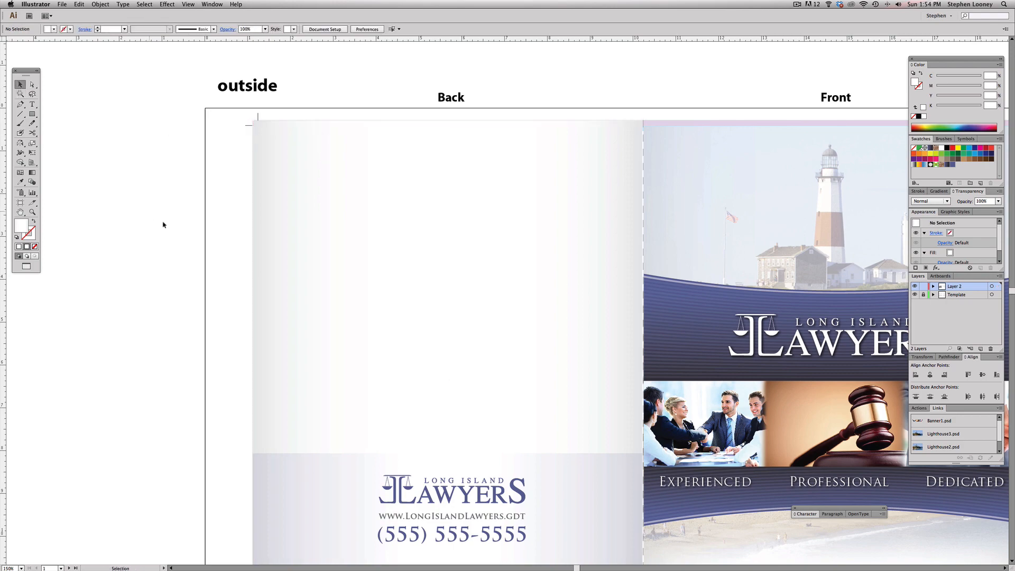
drag(416, 205, 416, 198)
scroll(415, 197, down, 10)
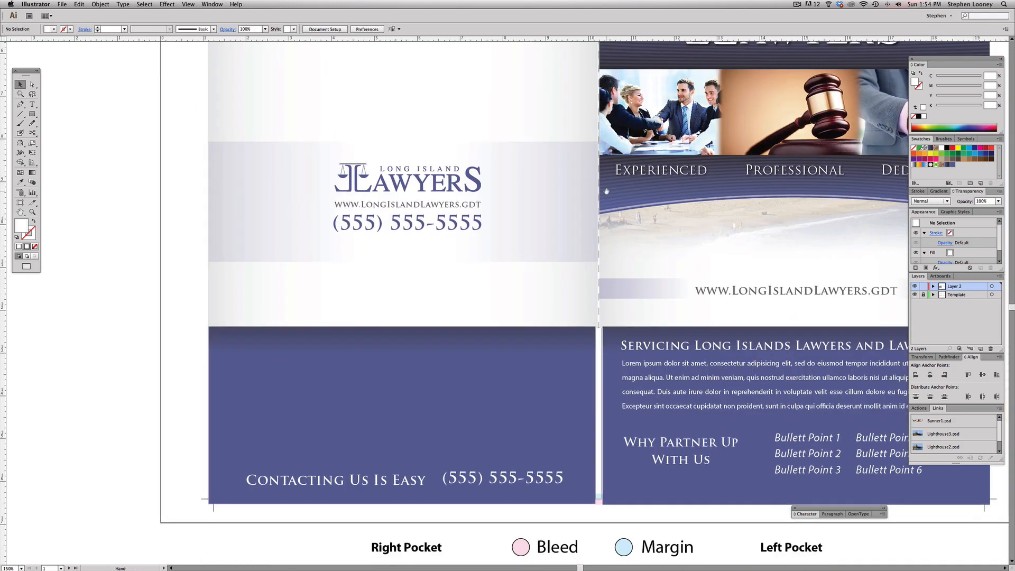
scroll(609, 191, up, 4)
scroll(609, 190, right, 2)
scroll(480, 360, up, 8)
scroll(480, 360, right, 6)
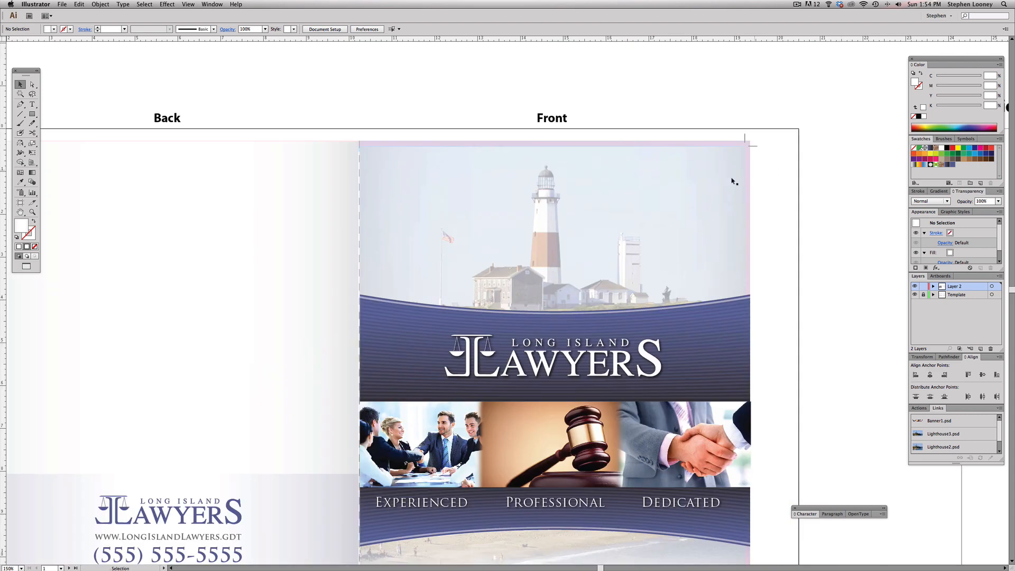
click(493, 216)
drag(493, 215, 705, 202)
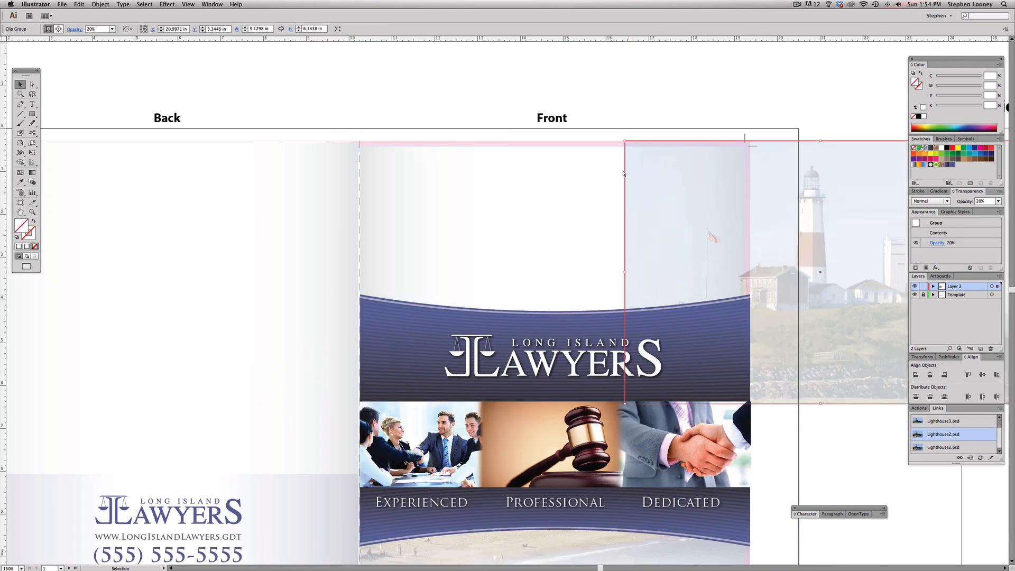
key(super+z)
key(shift+super+a)
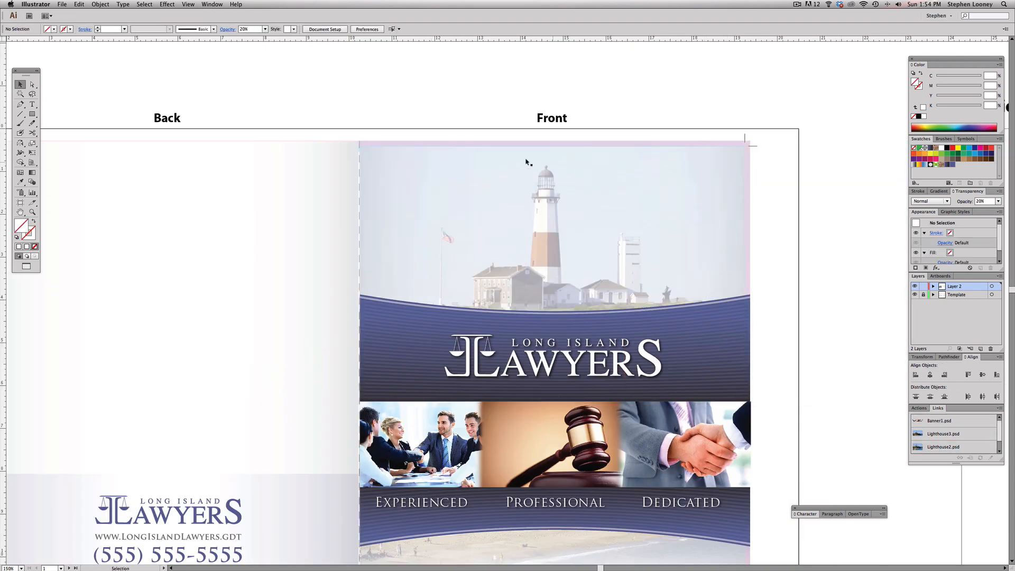
- Stretch the white background rectangle behind the front cover's lighthouse image to the top and right bleed edges
click(542, 147)
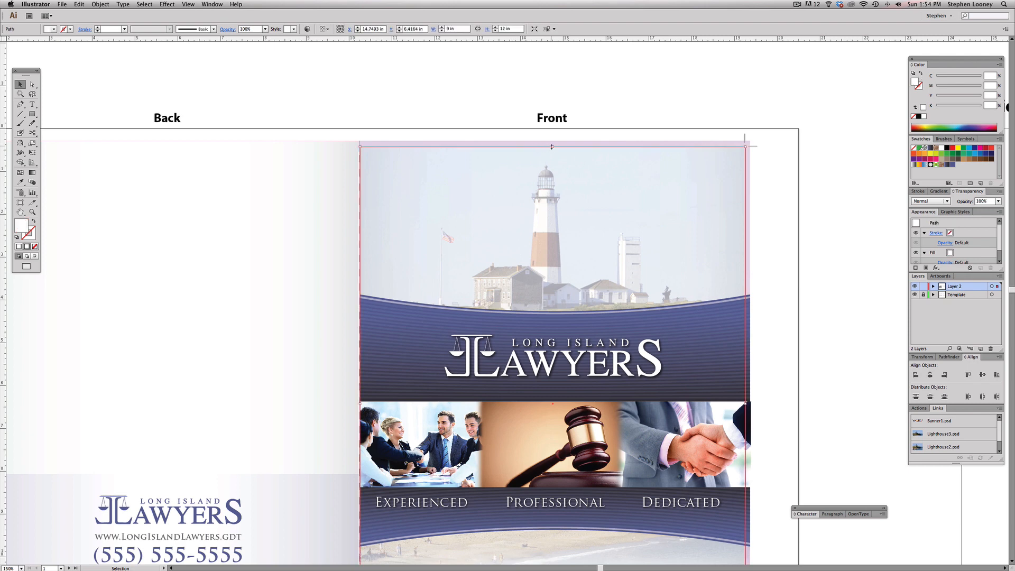
drag(552, 146, 552, 140)
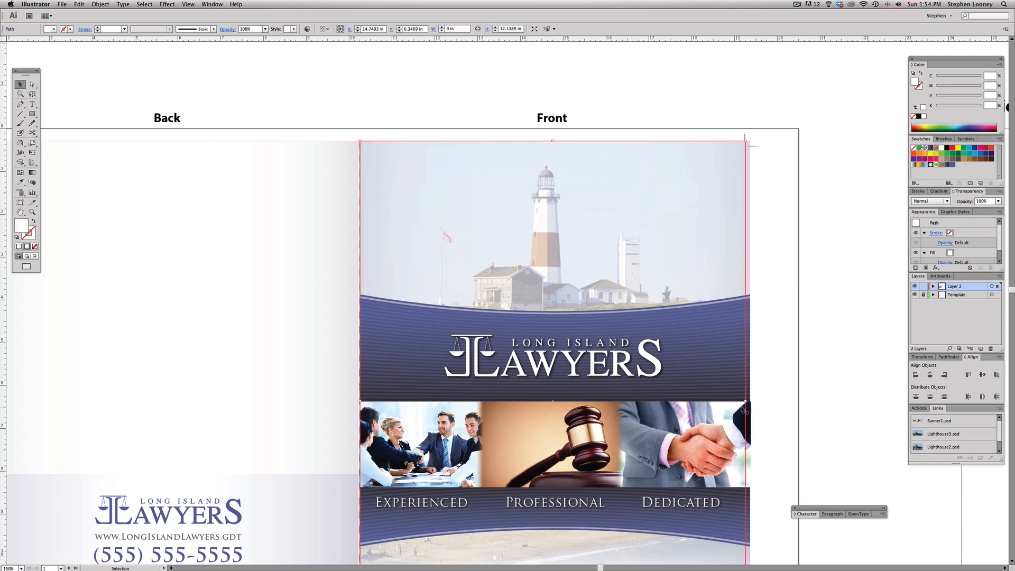
drag(745, 401, 751, 401)
click(834, 352)
- Check the whole outside artwork with the Template layer hidden, and turn the layer back on
key(super+minus)
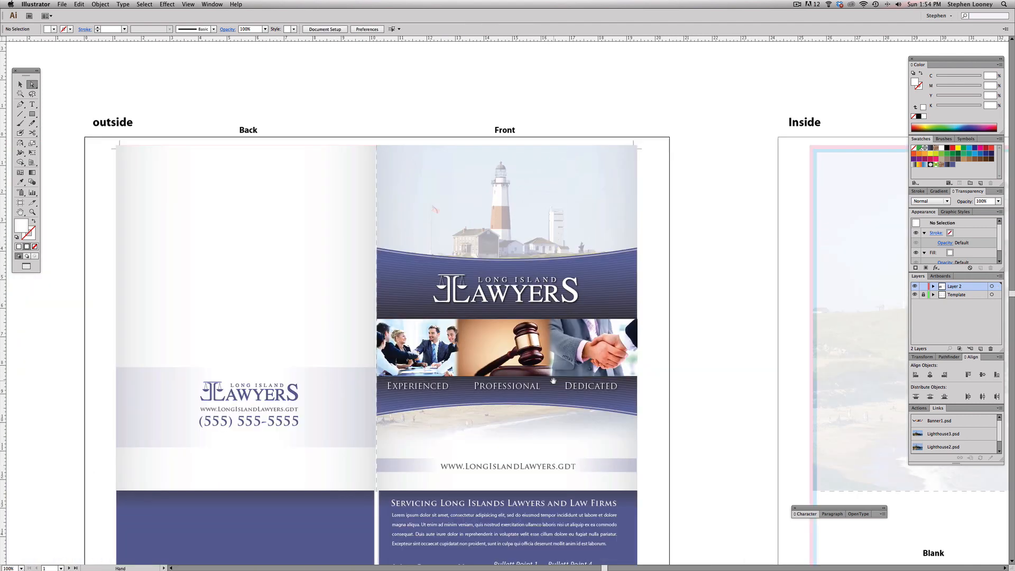
drag(553, 381, 604, 300)
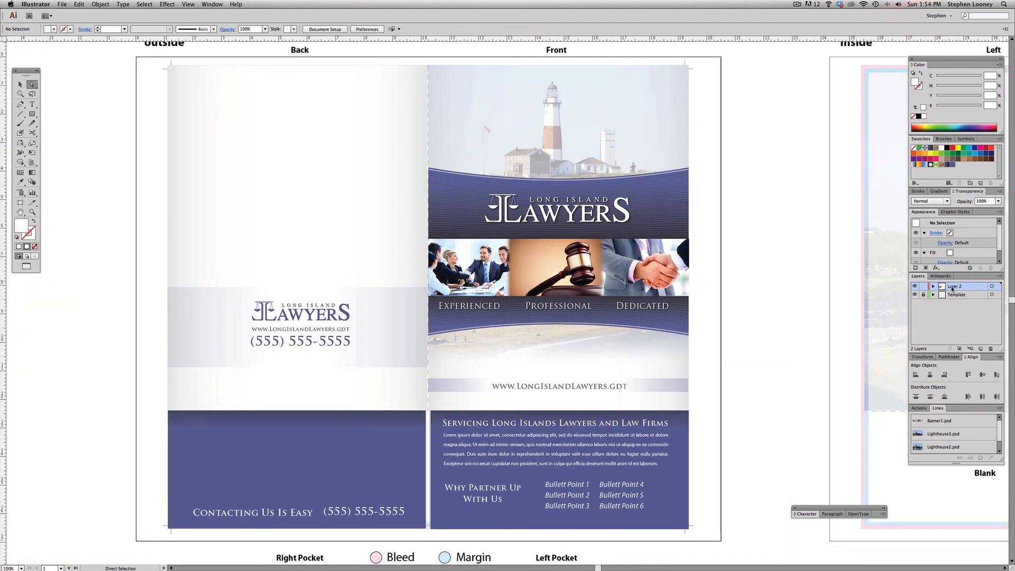
click(916, 295)
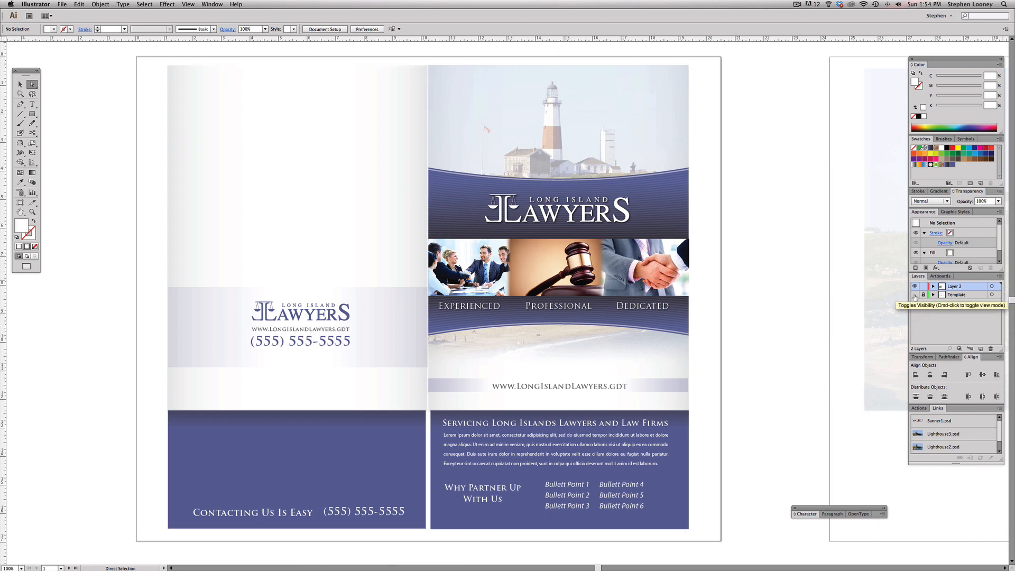
click(915, 295)
- Enlarge the inside spread's faded lighthouse image outward so it reaches the bleed edges
drag(812, 285, 490, 279)
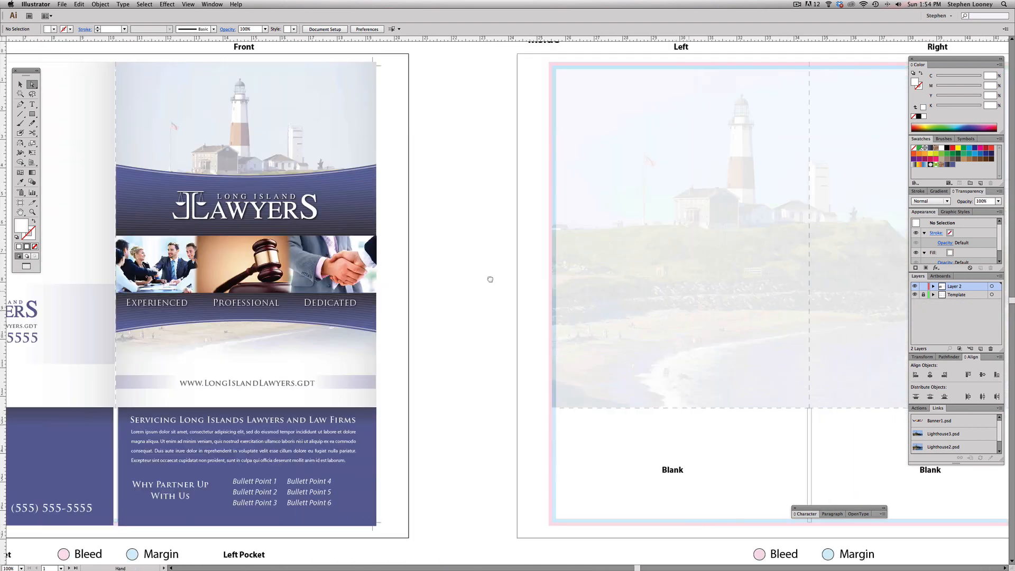
scroll(642, 260, right, 8)
scroll(423, 256, up, 3)
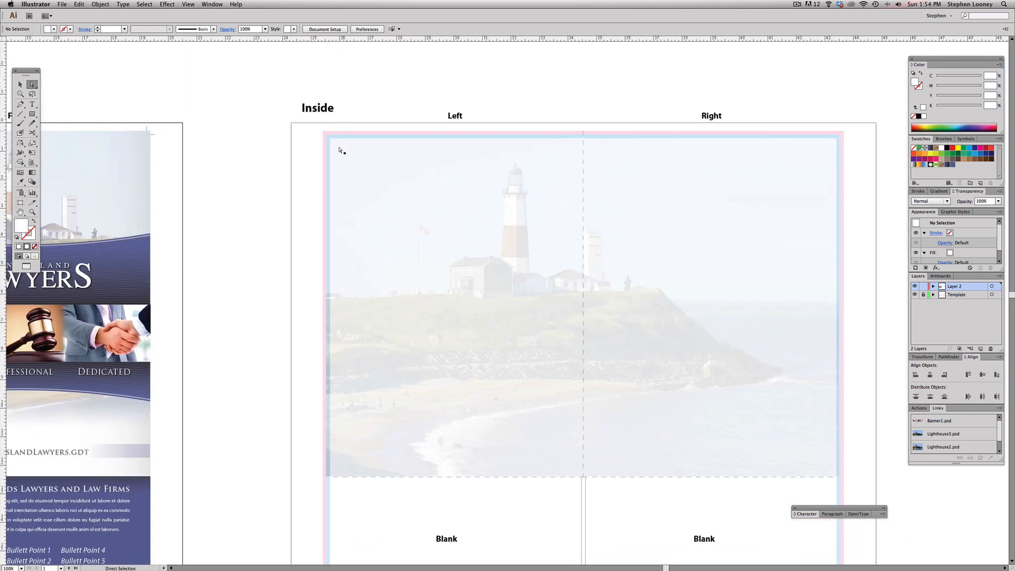
click(340, 151)
click(302, 154)
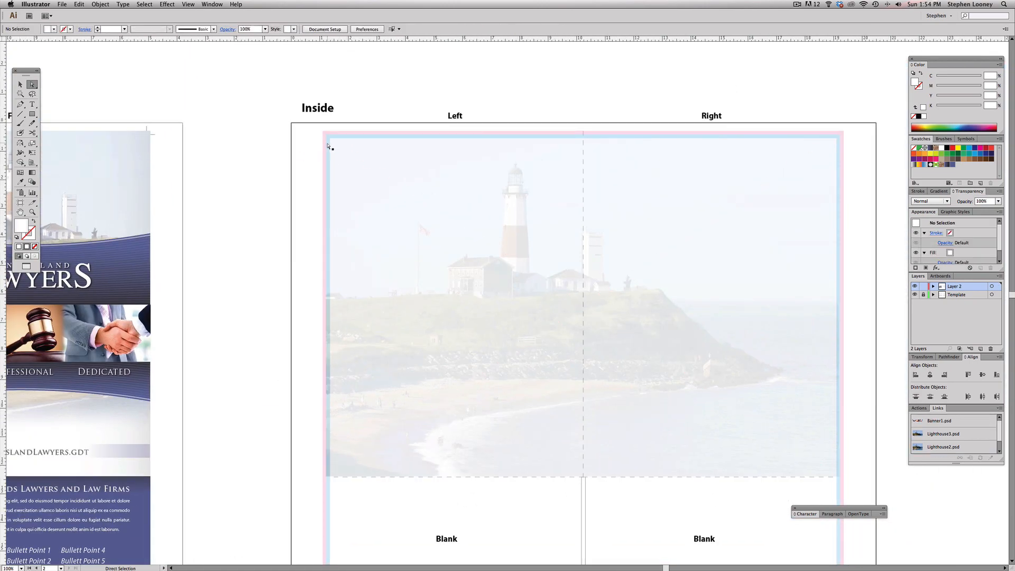
click(327, 144)
key(e)
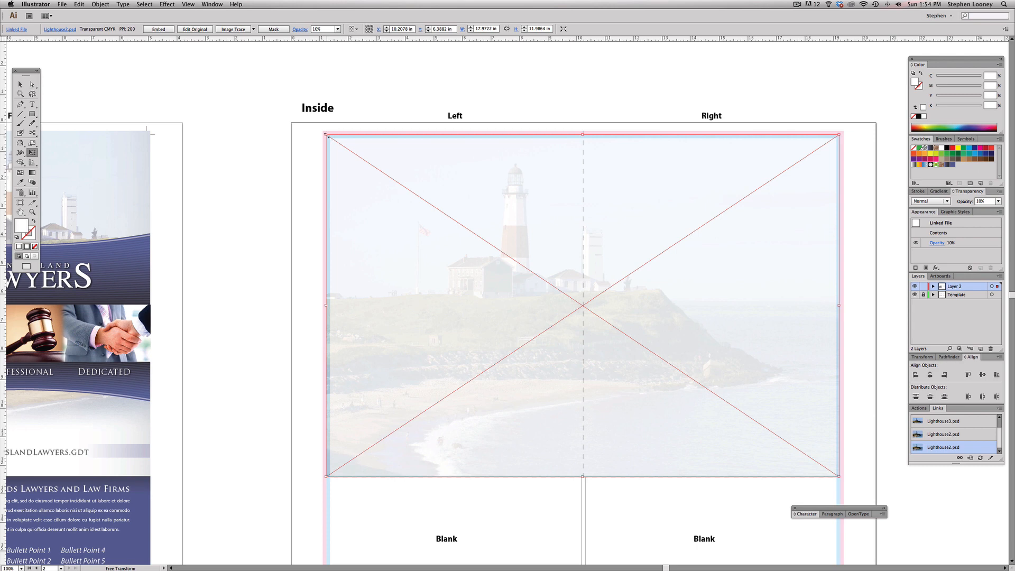
drag(325, 134, 321, 130)
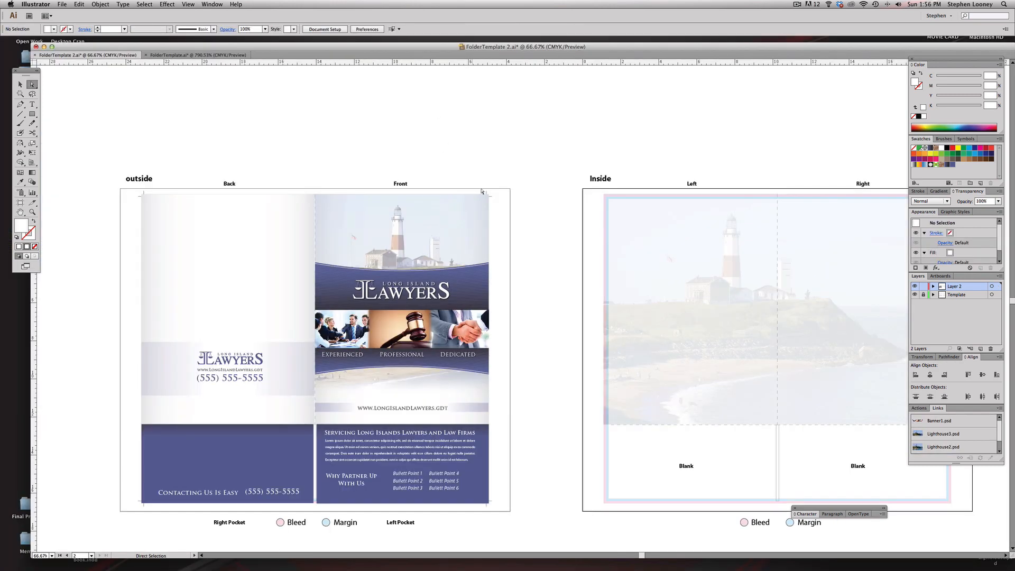
- Compare the outside and inside artboards with the Template layer hidden and shown again
click(914, 296)
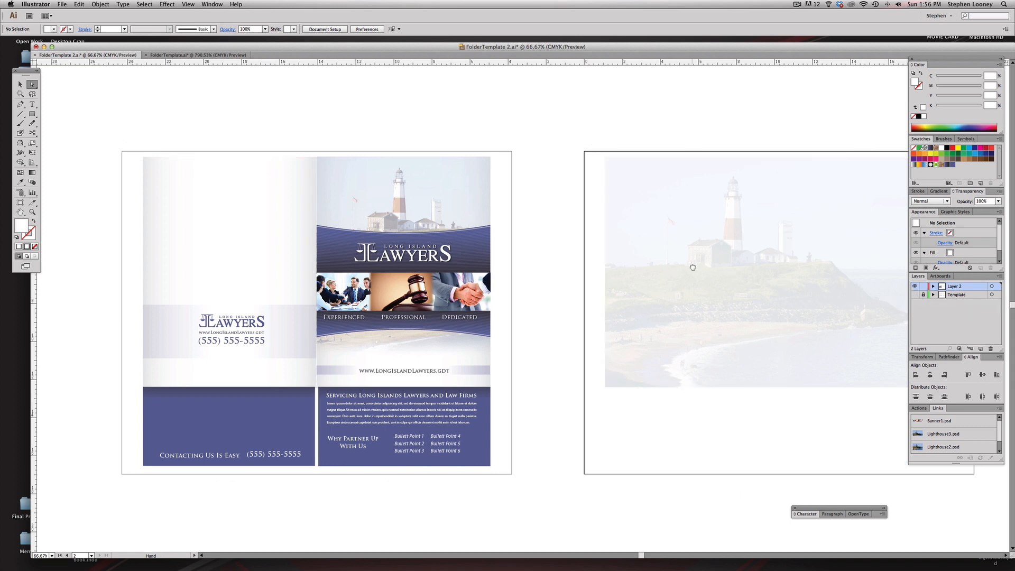
drag(623, 200, 560, 193)
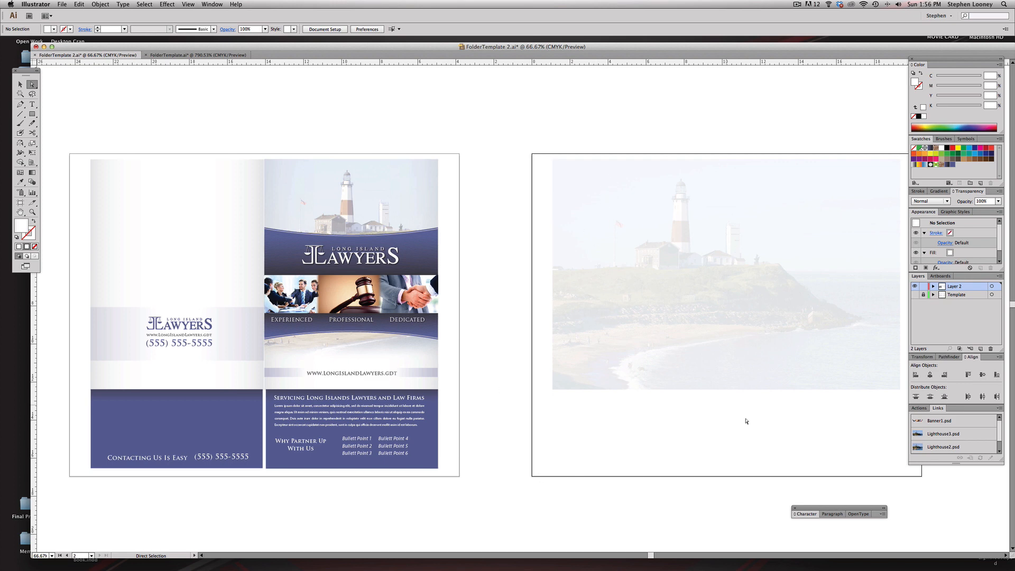
click(916, 295)
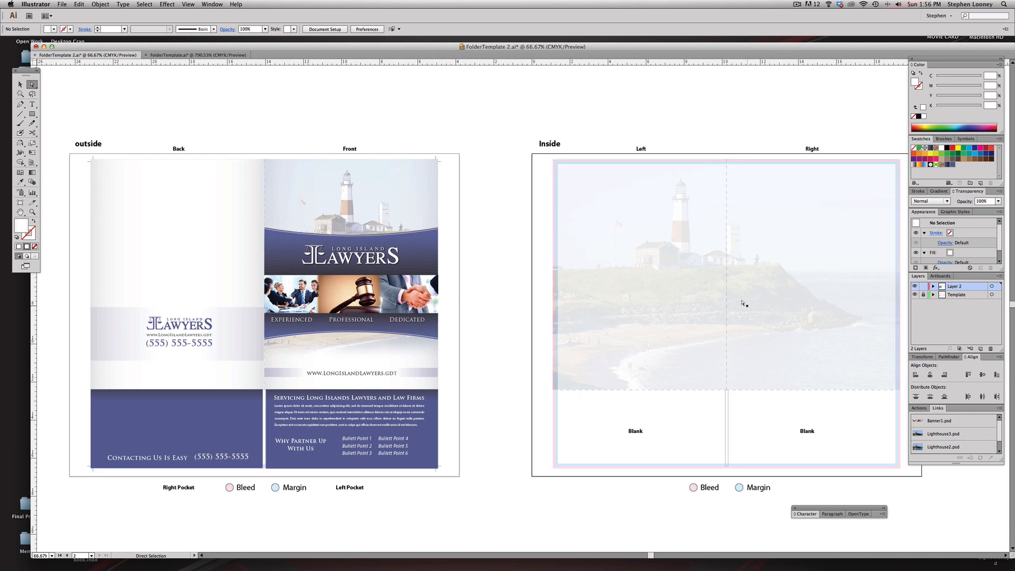
- Hide the Template layer and save a copy as Adobe PDF, replacing FolderTemplate 2 copy.pdf on the Desktop
click(916, 295)
key(super+alt+s)
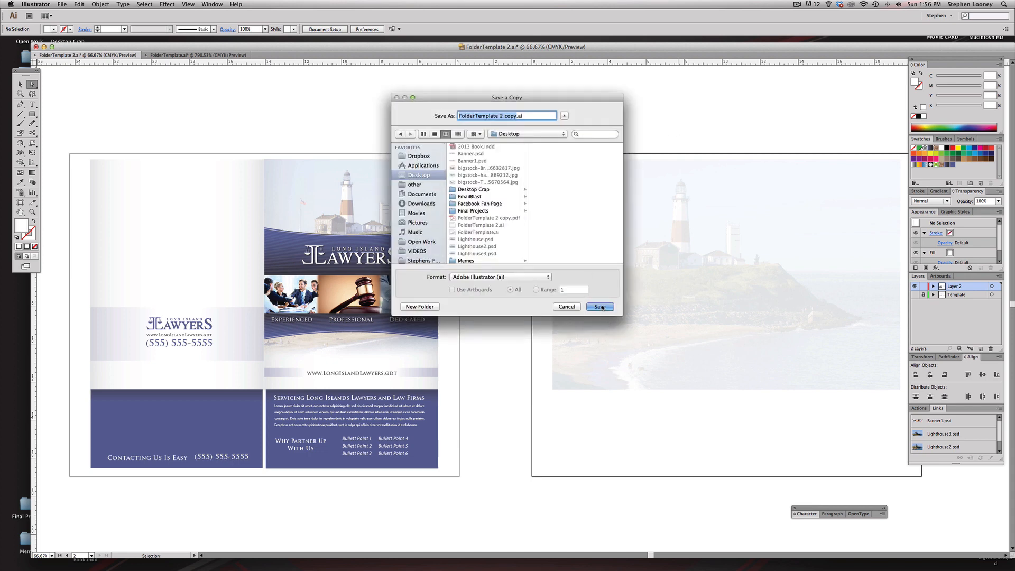
click(477, 276)
click(476, 306)
click(599, 307)
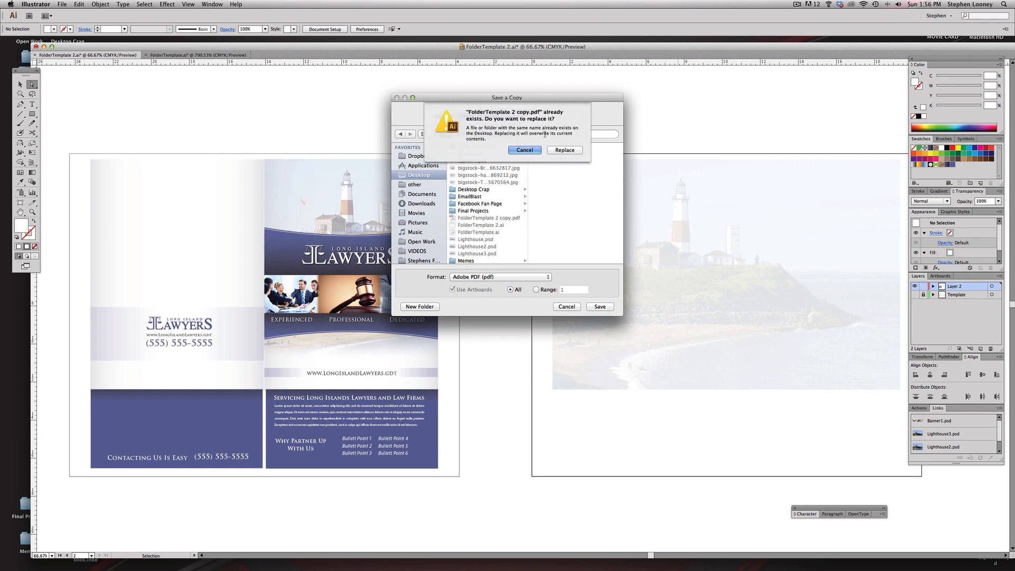
key(Return)
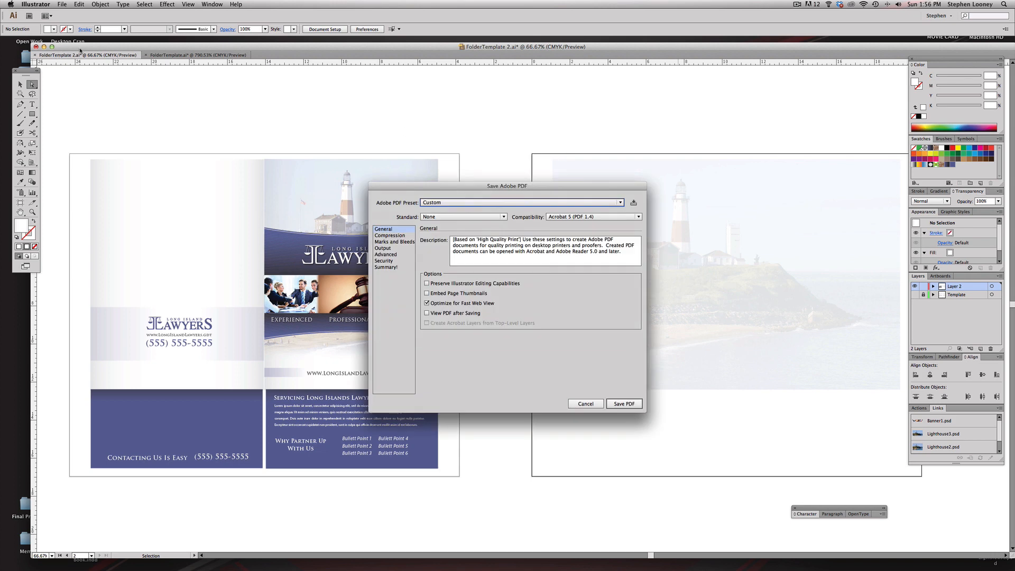
key(Return)
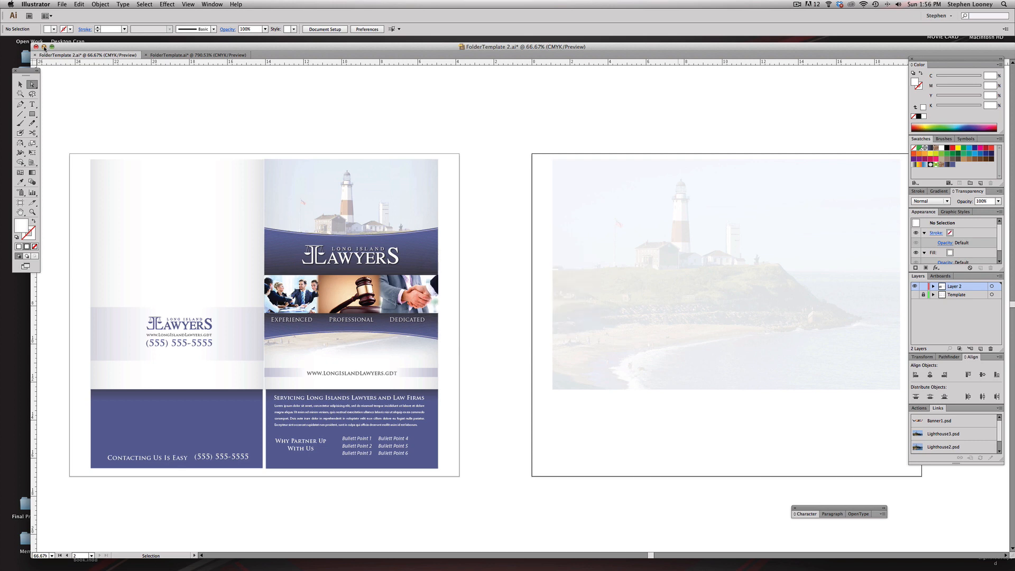
- Open FolderTemplate 2 copy.pdf from the desktop in Acrobat, review both pages, and quit Acrobat
key(super+w)
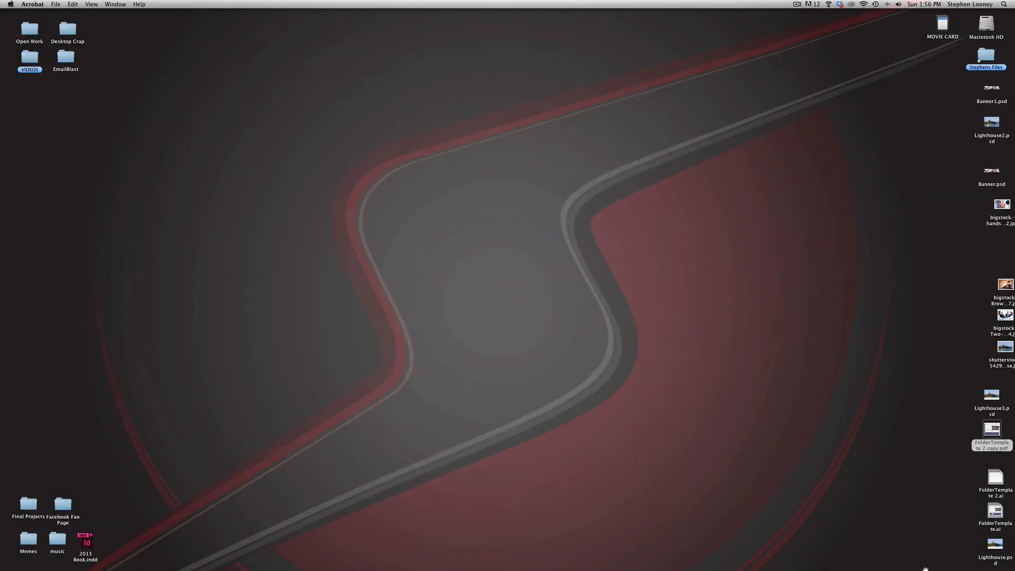
click(994, 435)
double_click(995, 435)
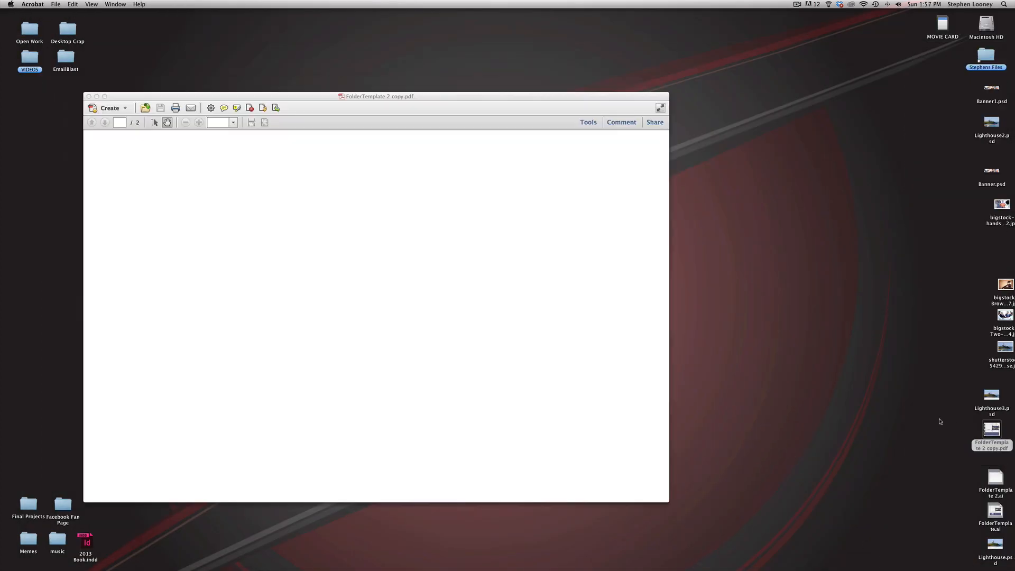
scroll(504, 288, down, 5)
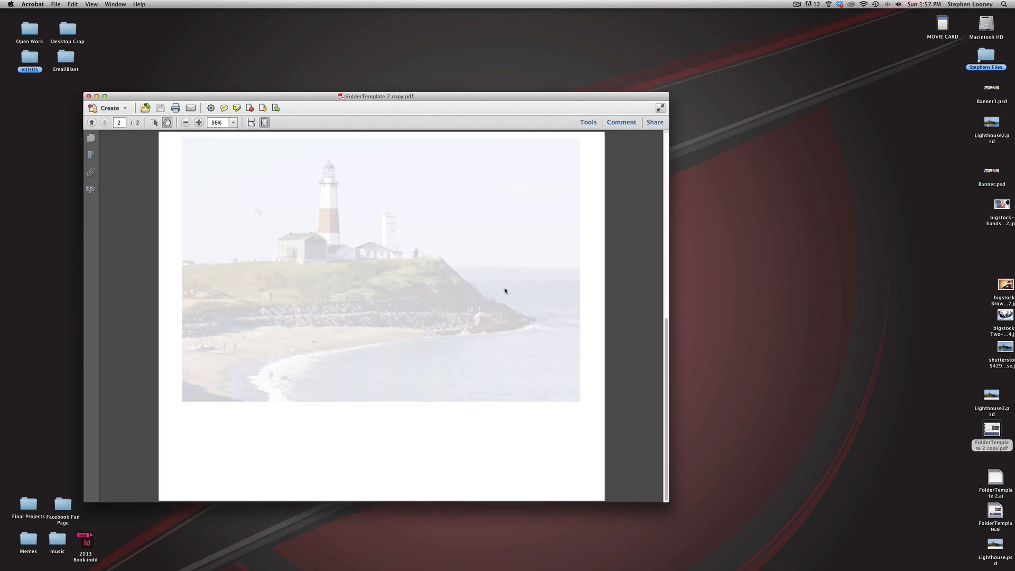
scroll(505, 290, up, 5)
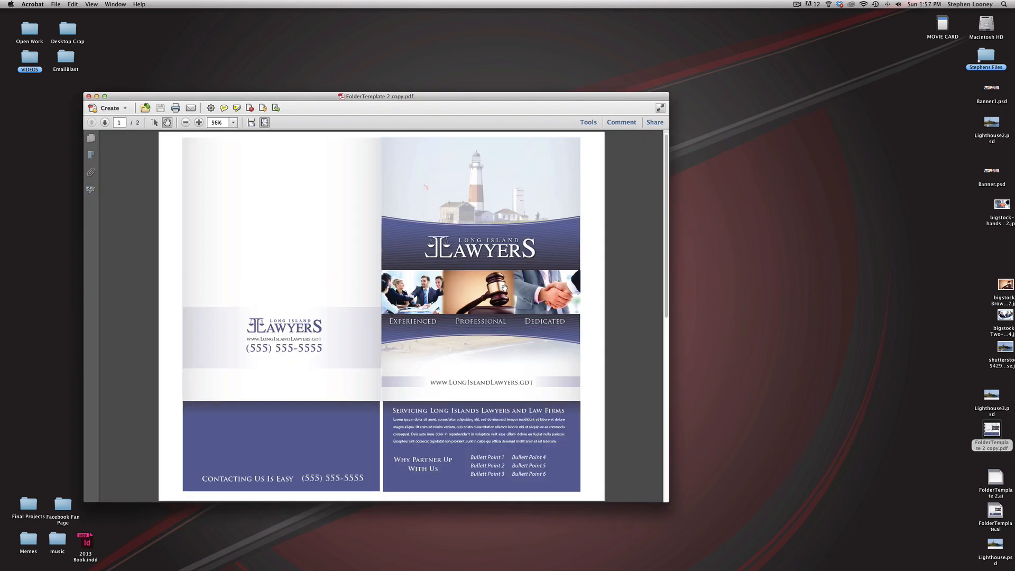
key(super+q)
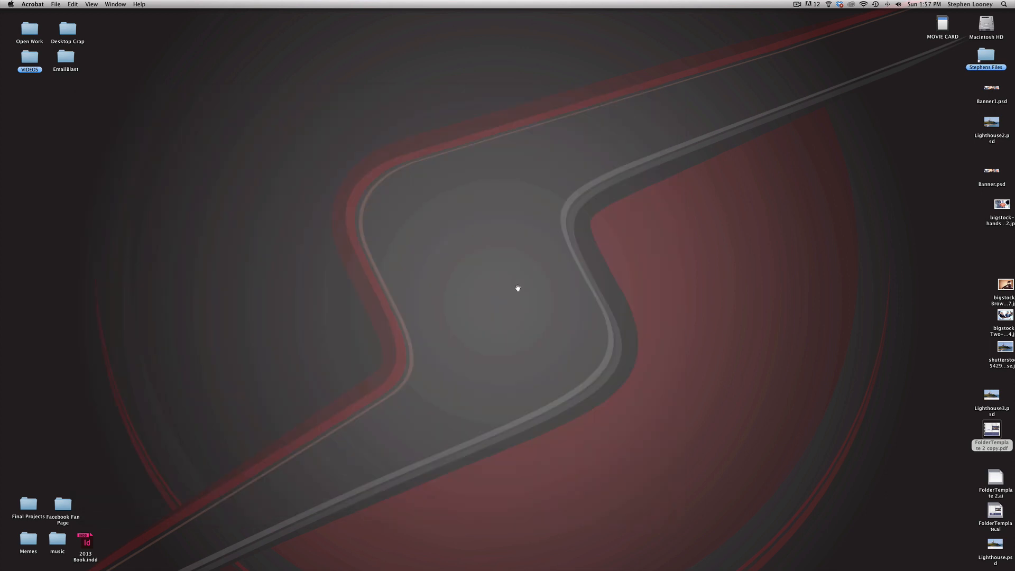